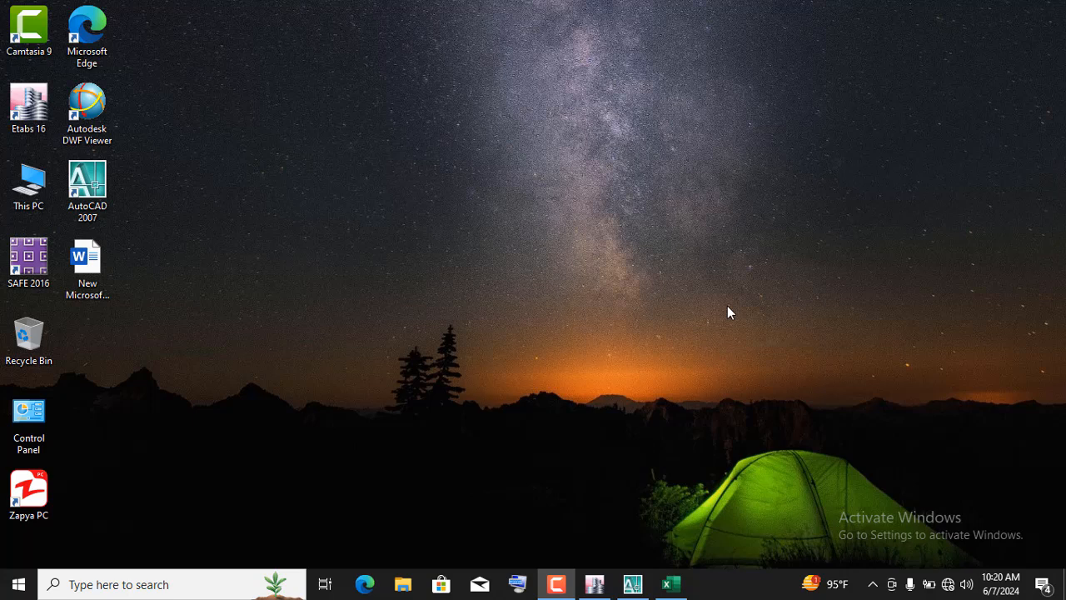
{"action": "right_click", "coordinate": [615, 122]}
{"action": "left_click", "coordinate": [676, 170]}
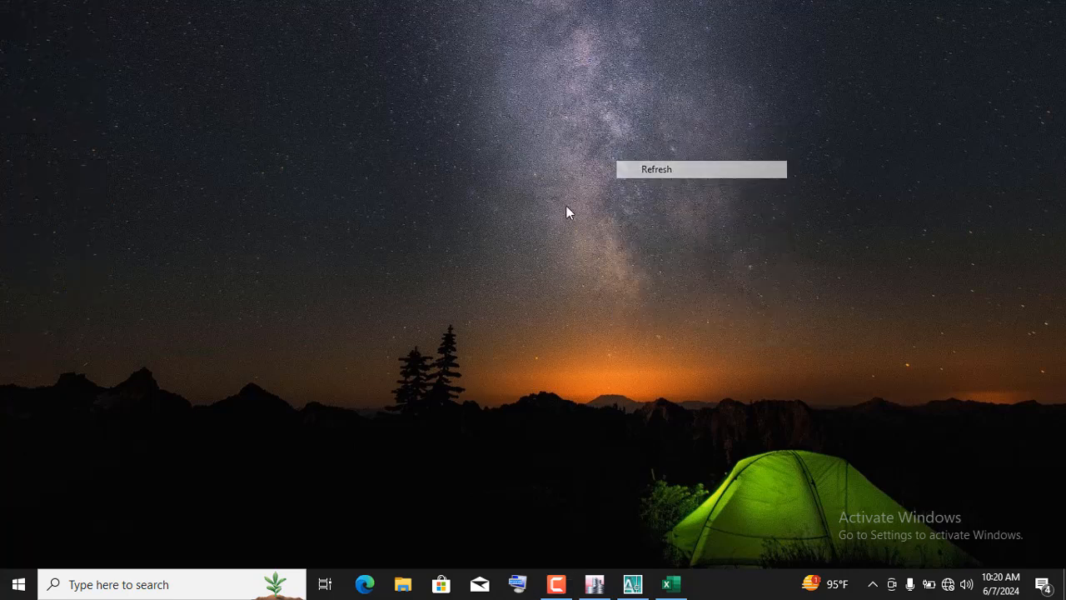
- Switch to ETABS 2016 and open the model file 7-STORY from the 7-STORY folder
{"action": "left_click", "coordinate": [595, 583]}
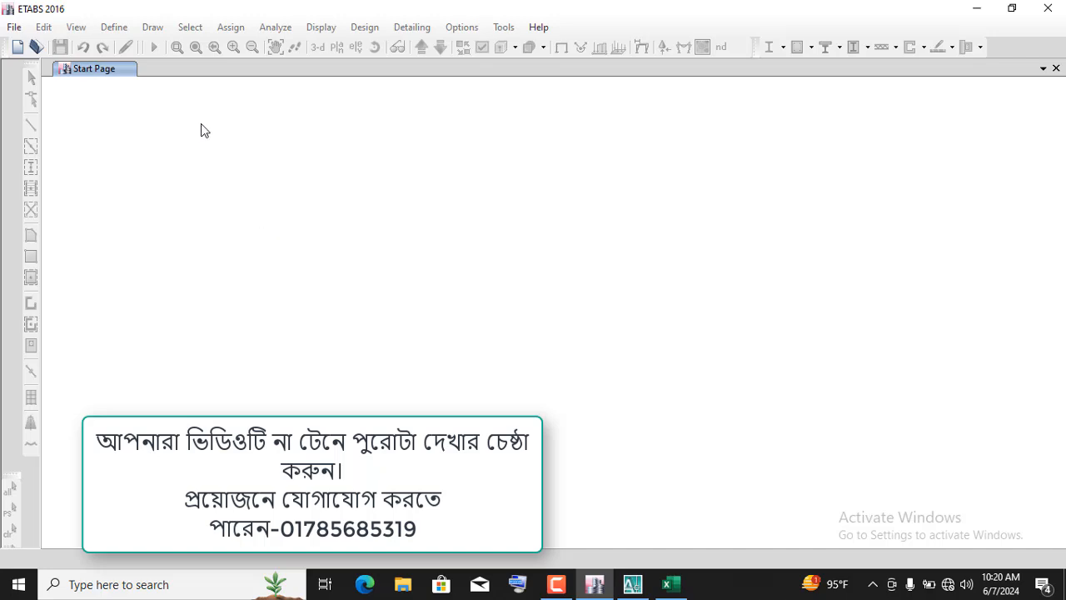
{"action": "left_click", "coordinate": [7, 28]}
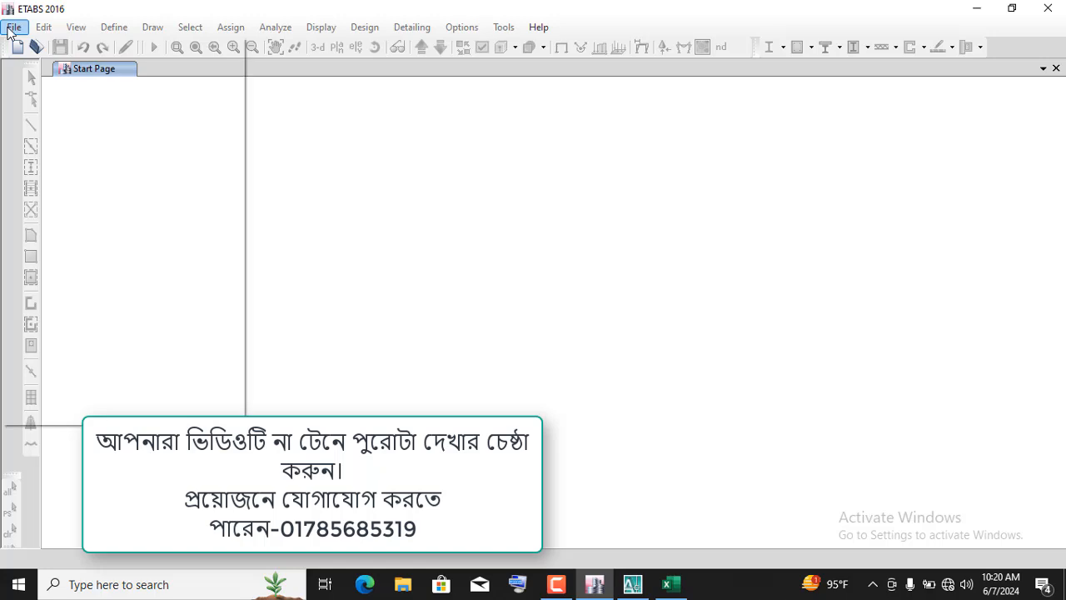
{"action": "left_click", "coordinate": [51, 70]}
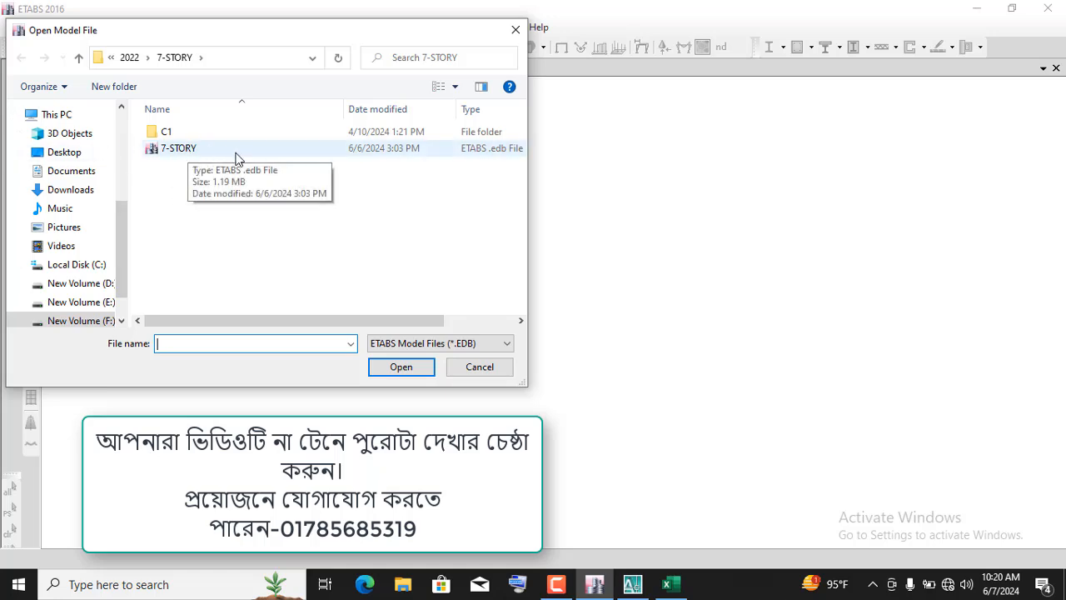
{"action": "left_click", "coordinate": [190, 150]}
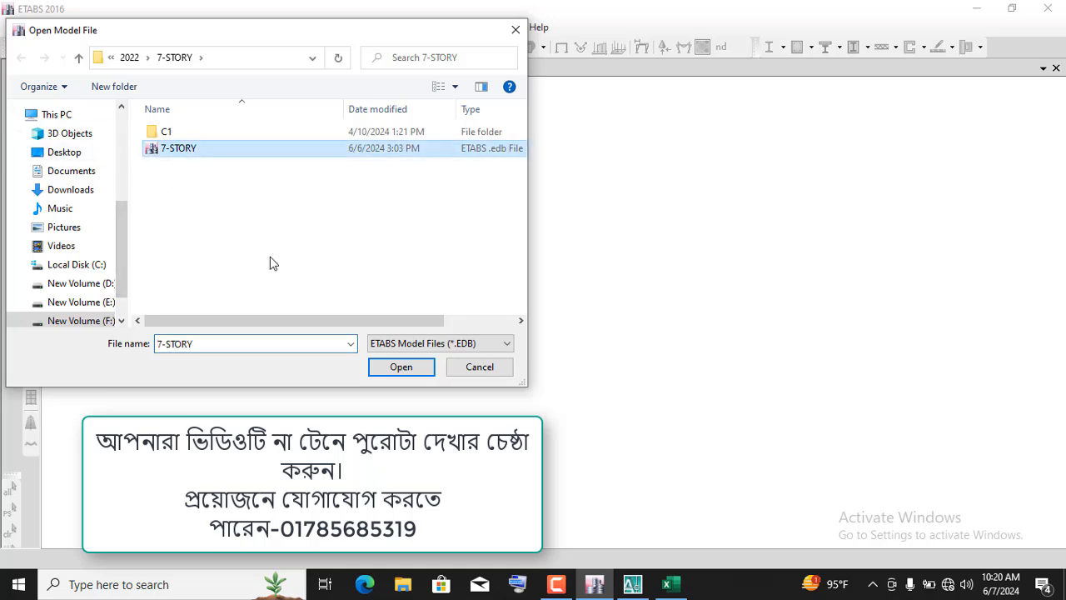
{"action": "left_click", "coordinate": [404, 368]}
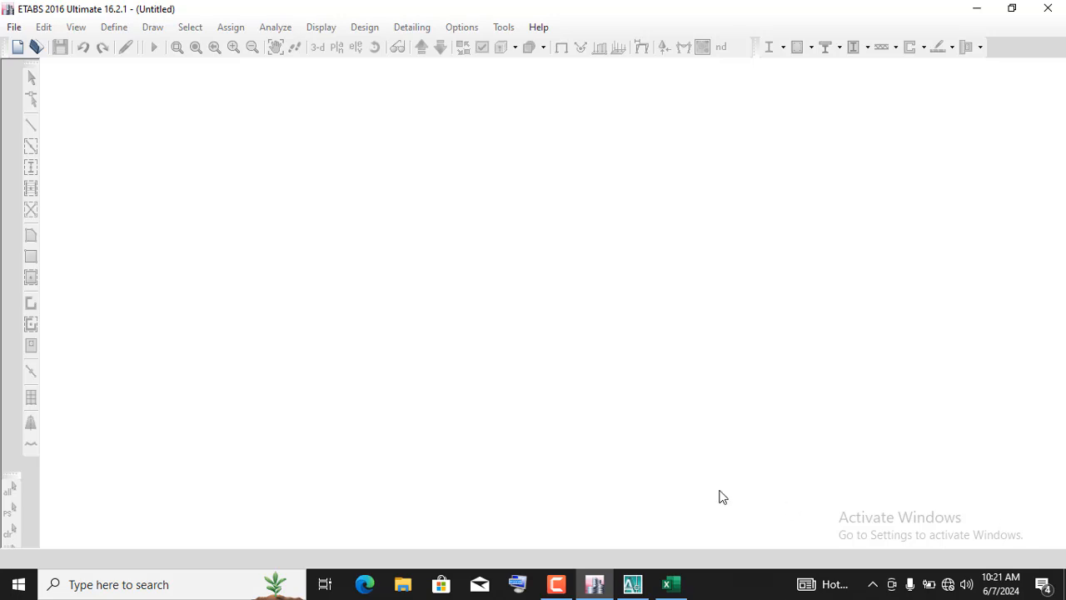
- Launch the Casio fx570vn plus calculator from the etabs folder on drive F, close the file browser and minimize the calculator
{"action": "left_click", "coordinate": [393, 581]}
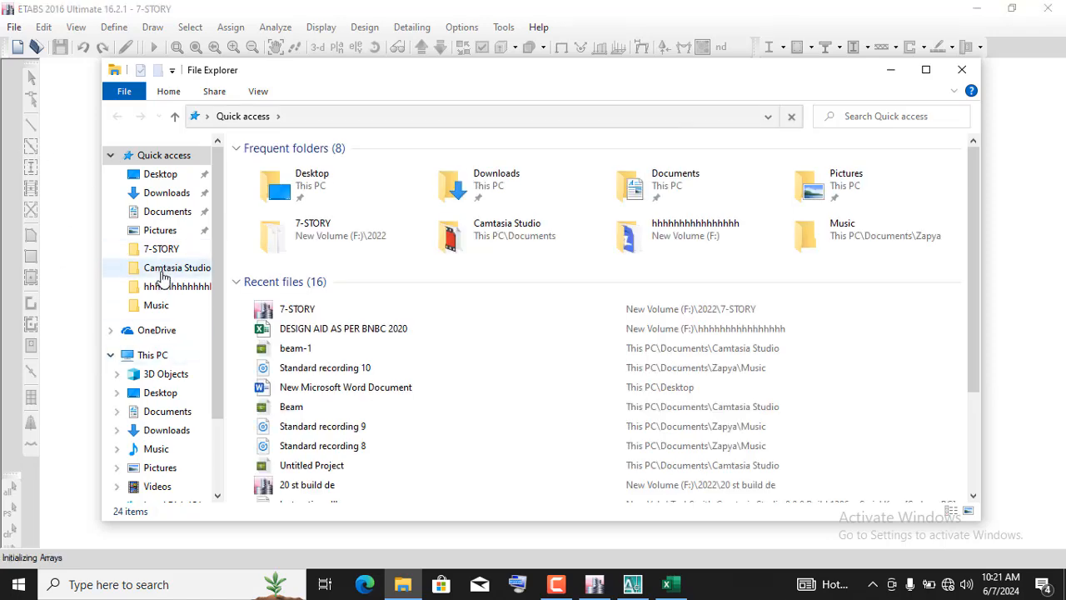
{"action": "scroll", "coordinate": [204, 441], "scroll_direction": "down", "scroll_amount": 2}
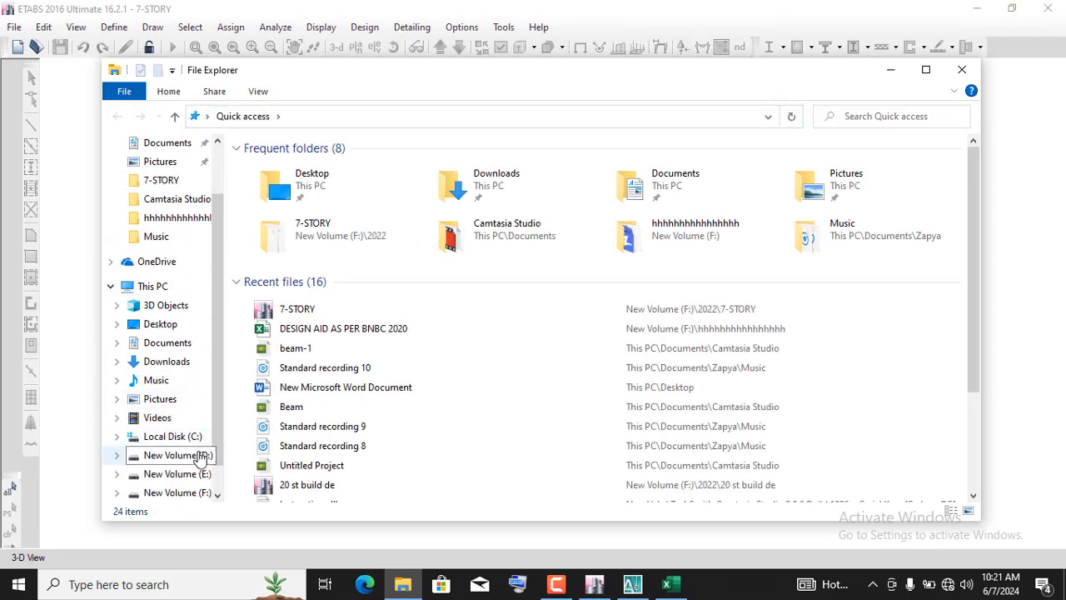
{"action": "left_click", "coordinate": [186, 496]}
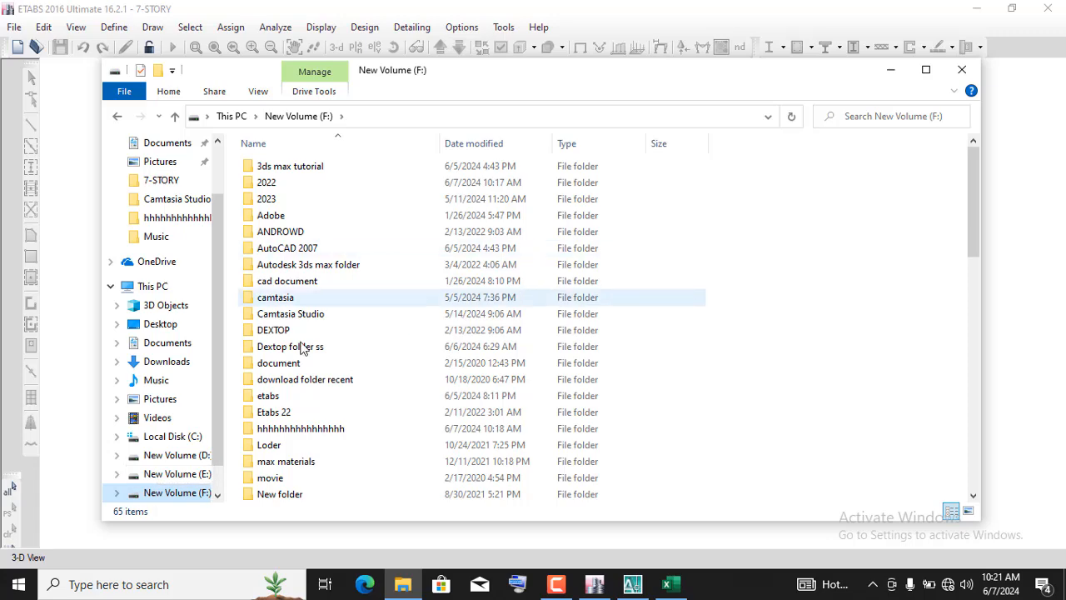
{"action": "left_click", "coordinate": [268, 394]}
{"action": "double_click", "coordinate": [268, 395]}
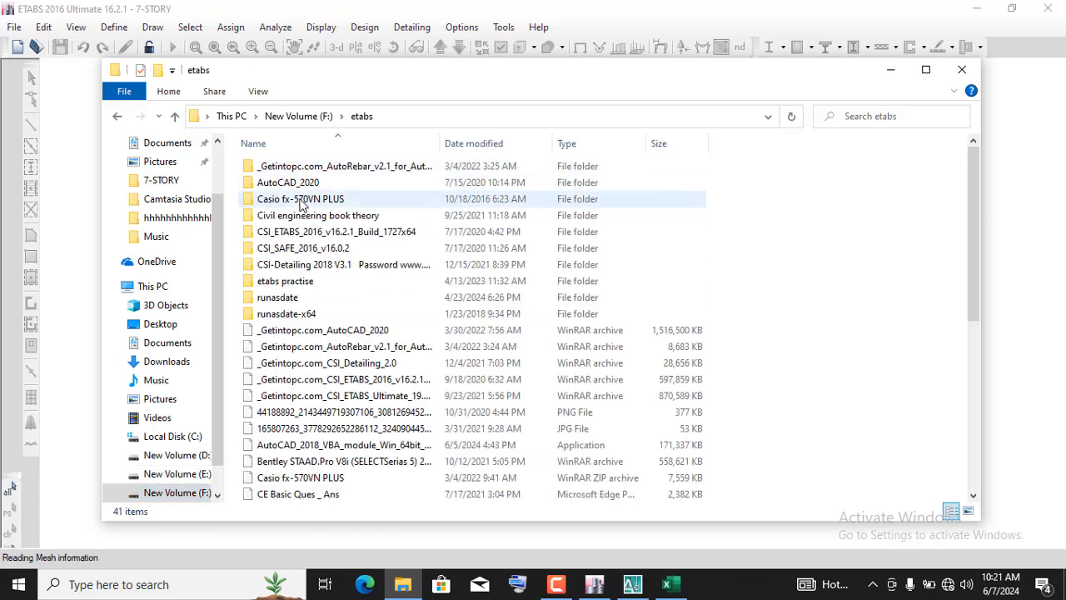
{"action": "double_click", "coordinate": [304, 200]}
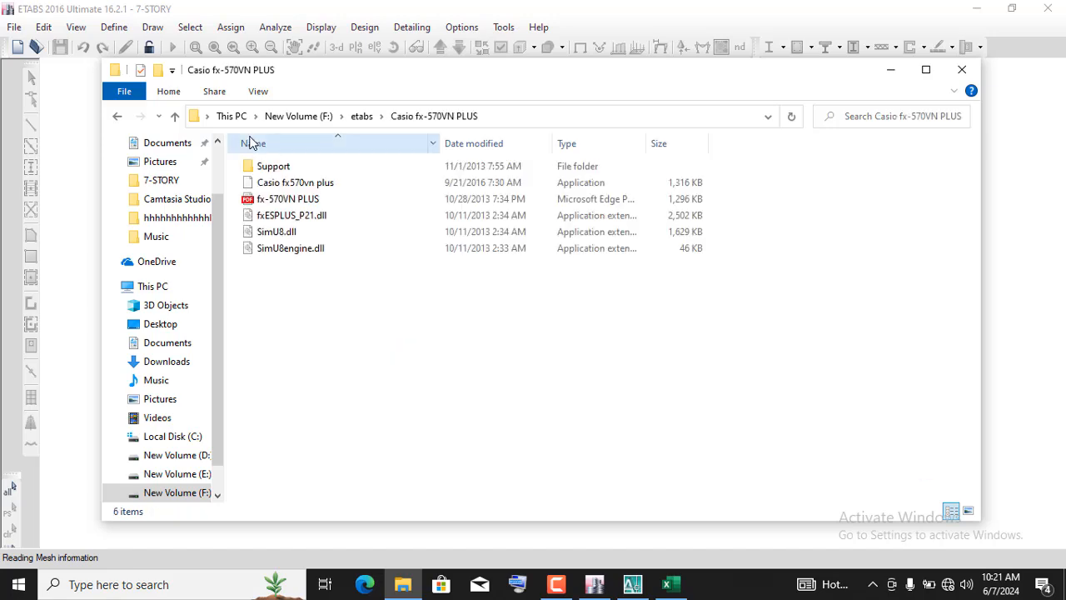
{"action": "double_click", "coordinate": [284, 183]}
{"action": "left_click", "coordinate": [962, 69]}
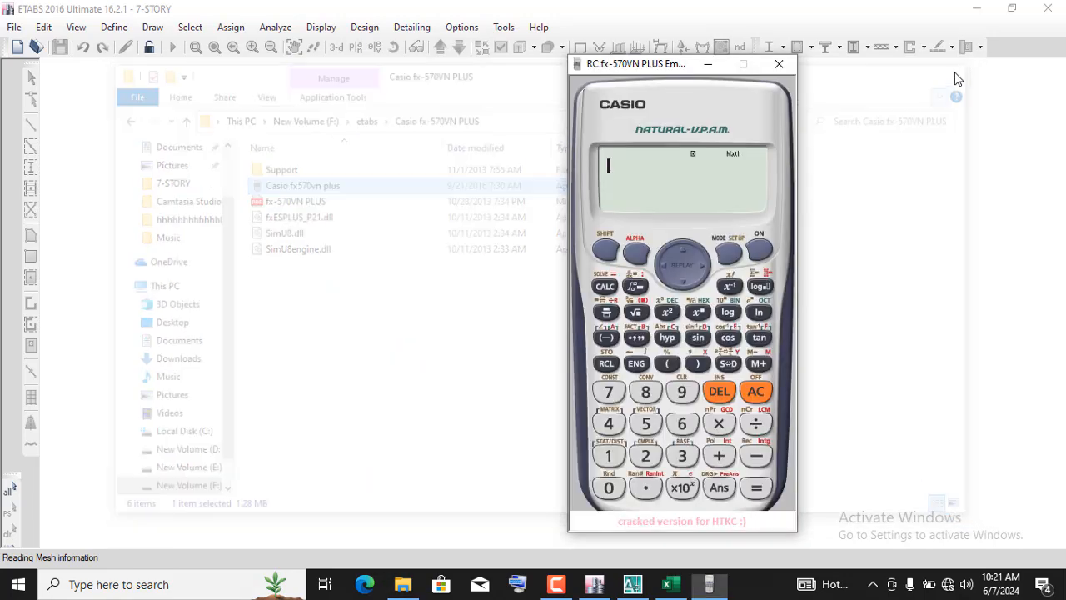
{"action": "left_click", "coordinate": [707, 64]}
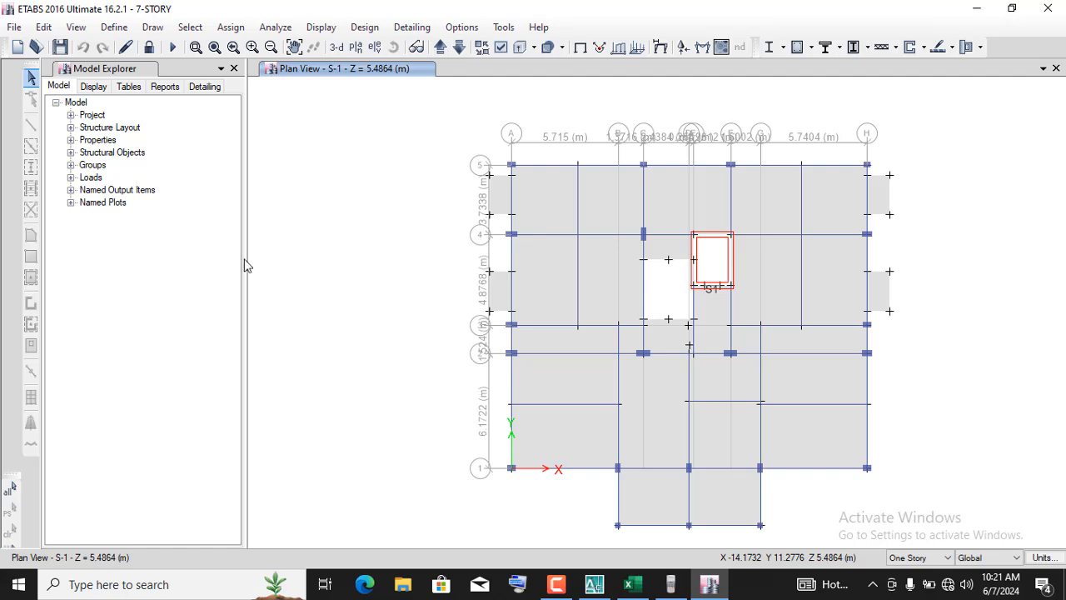
- Narrow the Model Explorer and display the concrete frame design output for Longitudinal Reinforcing on the S-1 plan
{"action": "left_click_drag", "start_coordinate": [245, 260], "coordinate": [170, 260]}
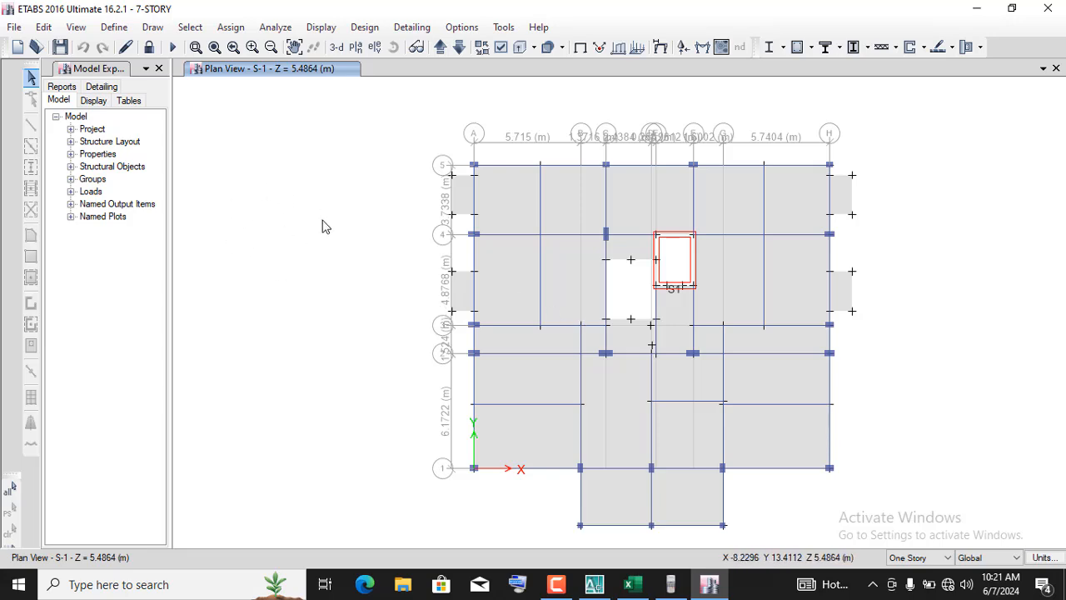
{"action": "left_click", "coordinate": [366, 28]}
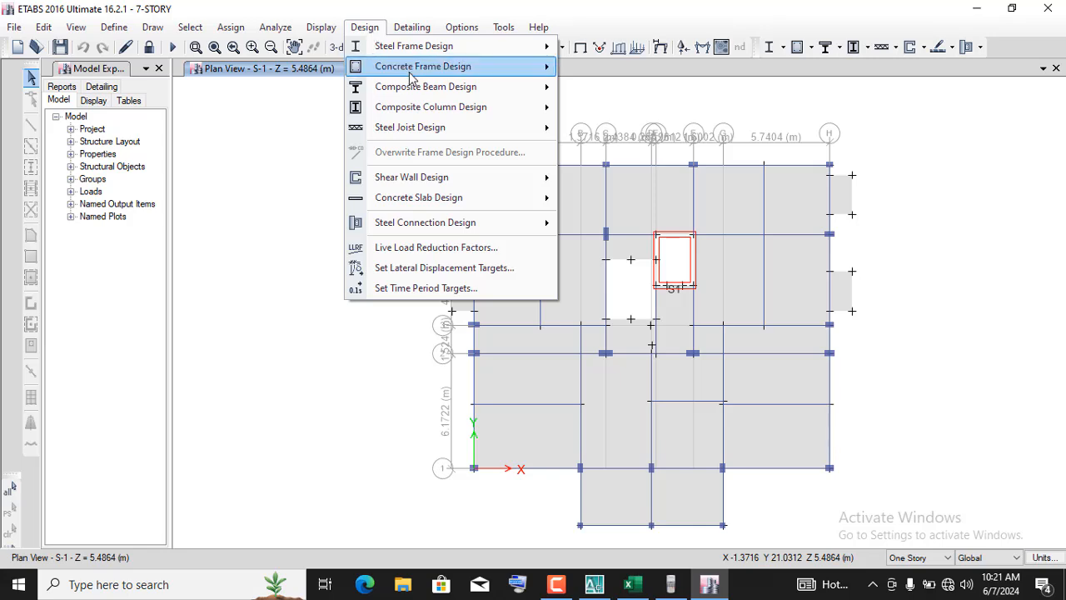
{"action": "mouse_move", "coordinate": [423, 74]}
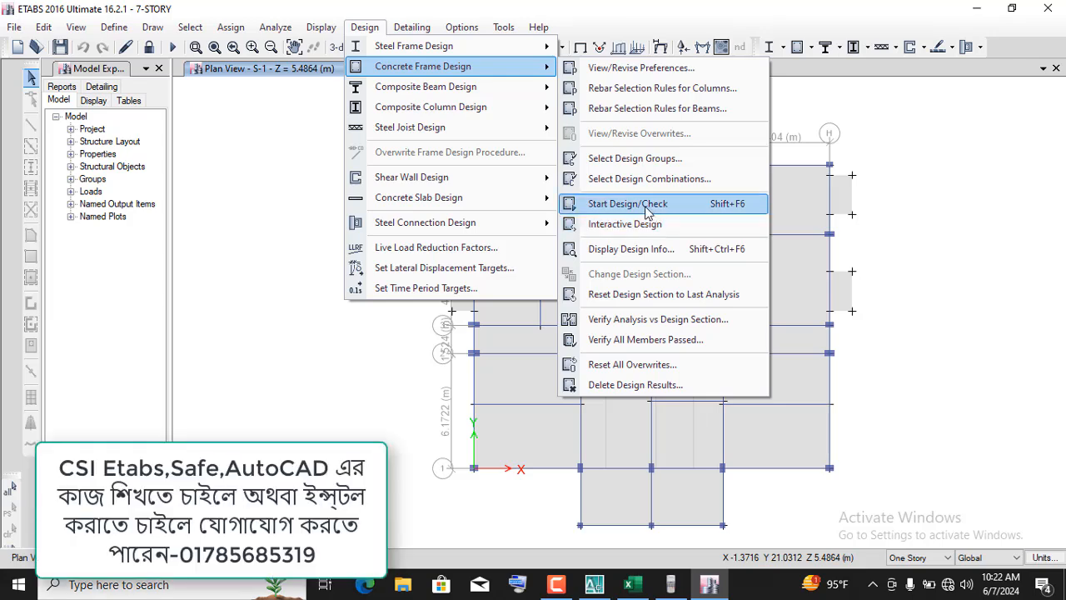
{"action": "left_click", "coordinate": [623, 249]}
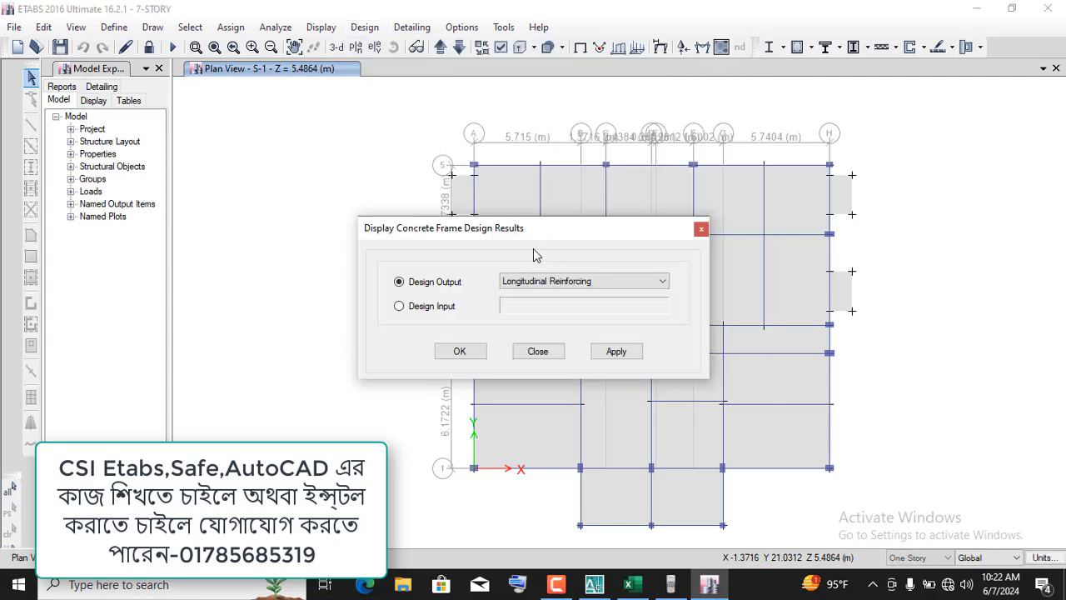
{"action": "left_click_drag", "start_coordinate": [523, 234], "coordinate": [331, 90]}
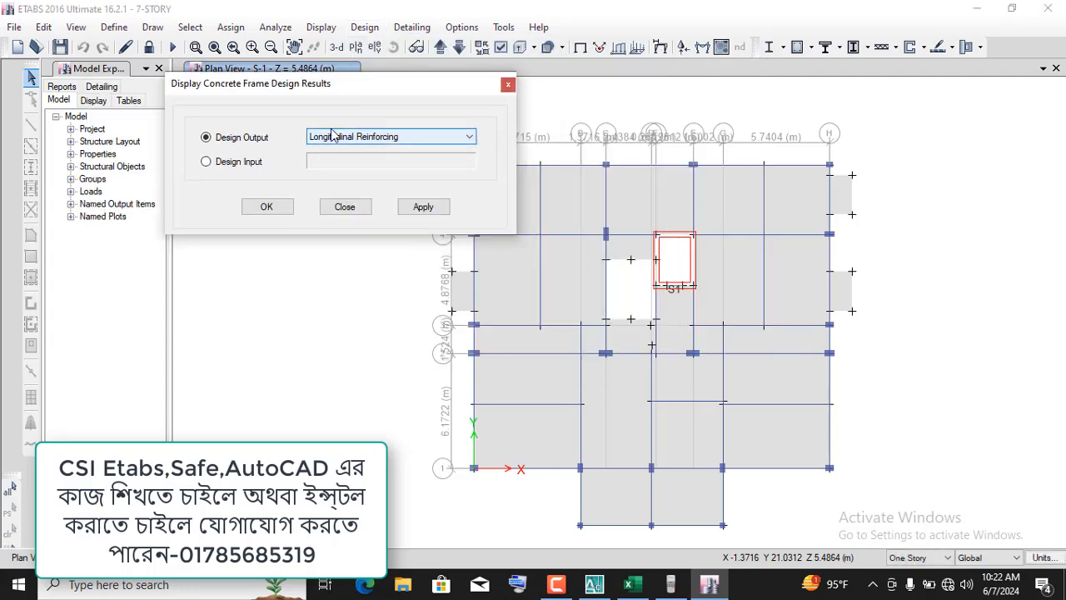
{"action": "left_click", "coordinate": [423, 208]}
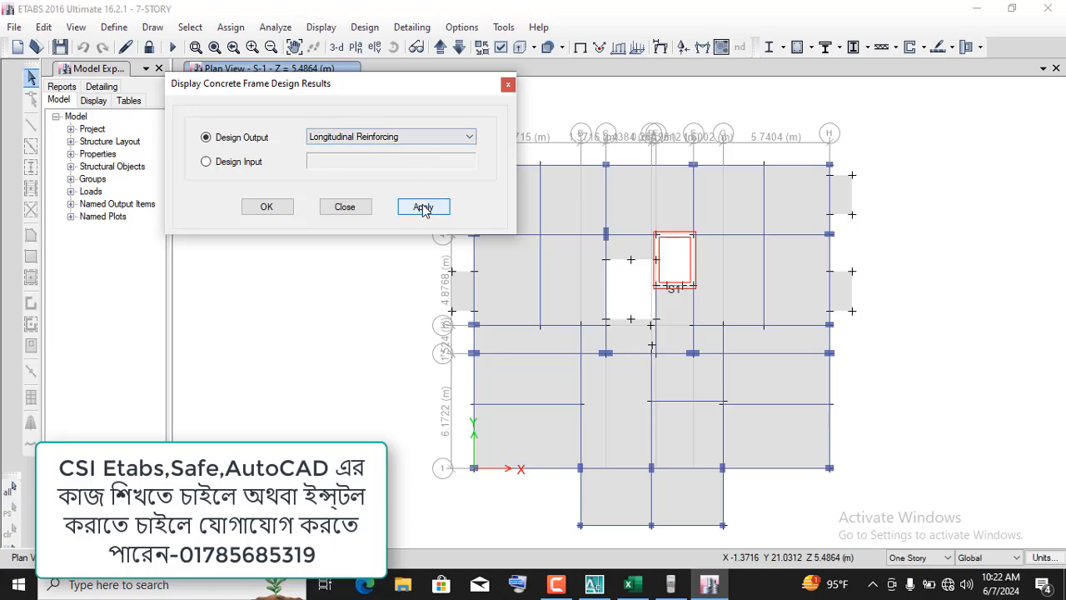
{"action": "left_click", "coordinate": [257, 207]}
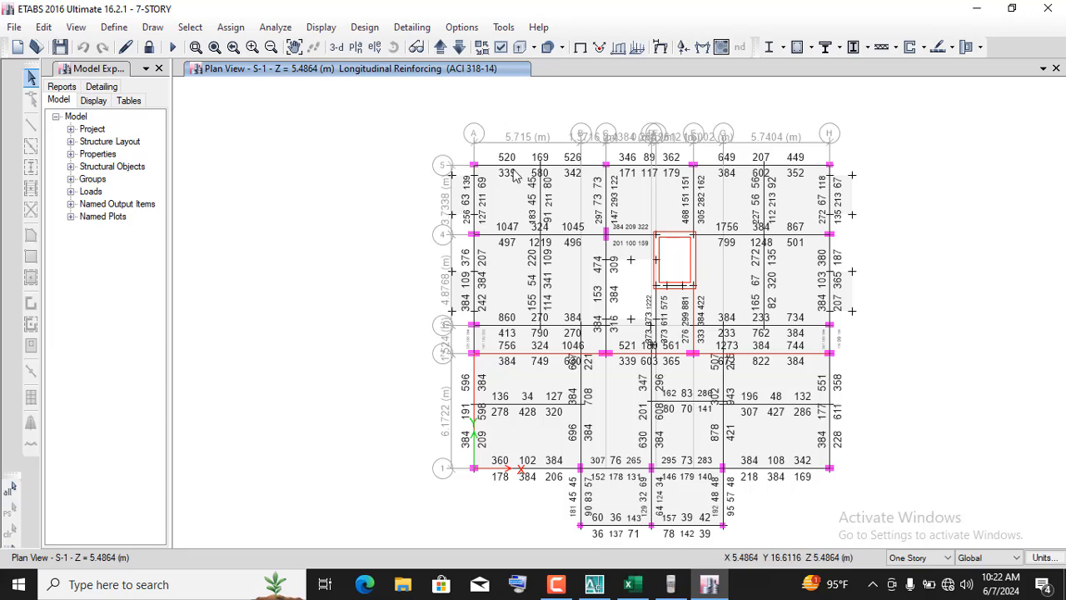
- Examine the longitudinal reinforcement values of the beams along grids 5 and 4 on the S-1 plan
{"action": "scroll", "coordinate": [499, 176], "scroll_direction": "up", "scroll_amount": 3}
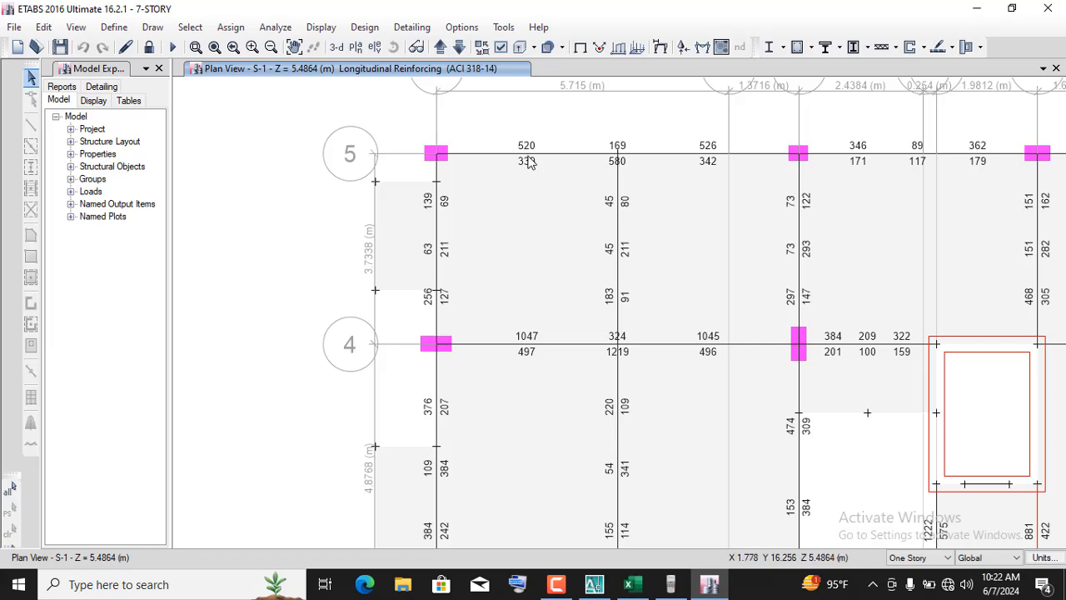
{"action": "scroll", "coordinate": [556, 202], "scroll_direction": "down", "scroll_amount": 3}
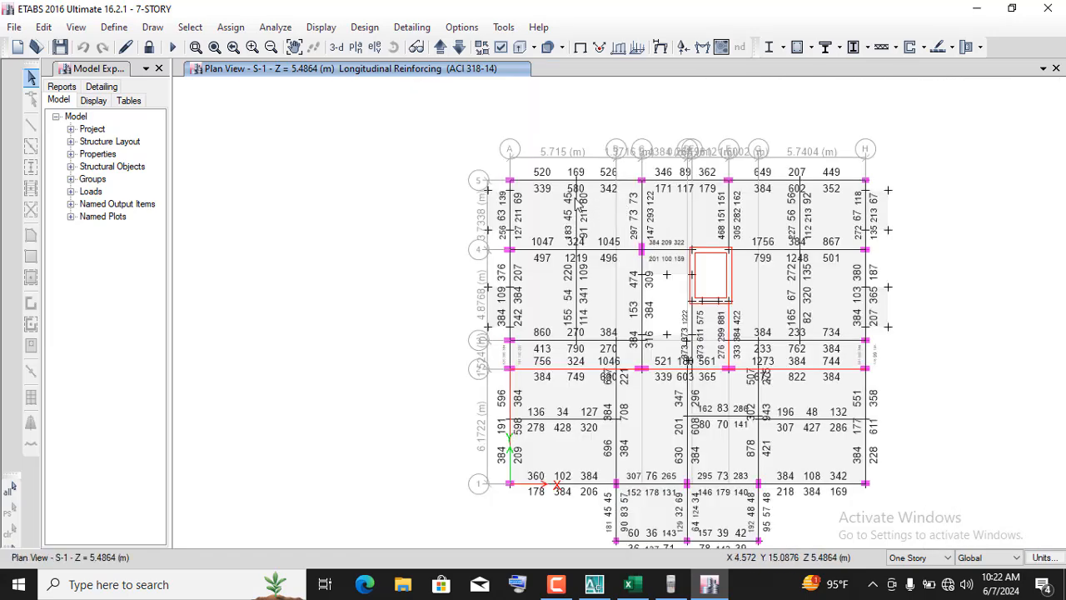
{"action": "scroll", "coordinate": [523, 191], "scroll_direction": "up", "scroll_amount": 3}
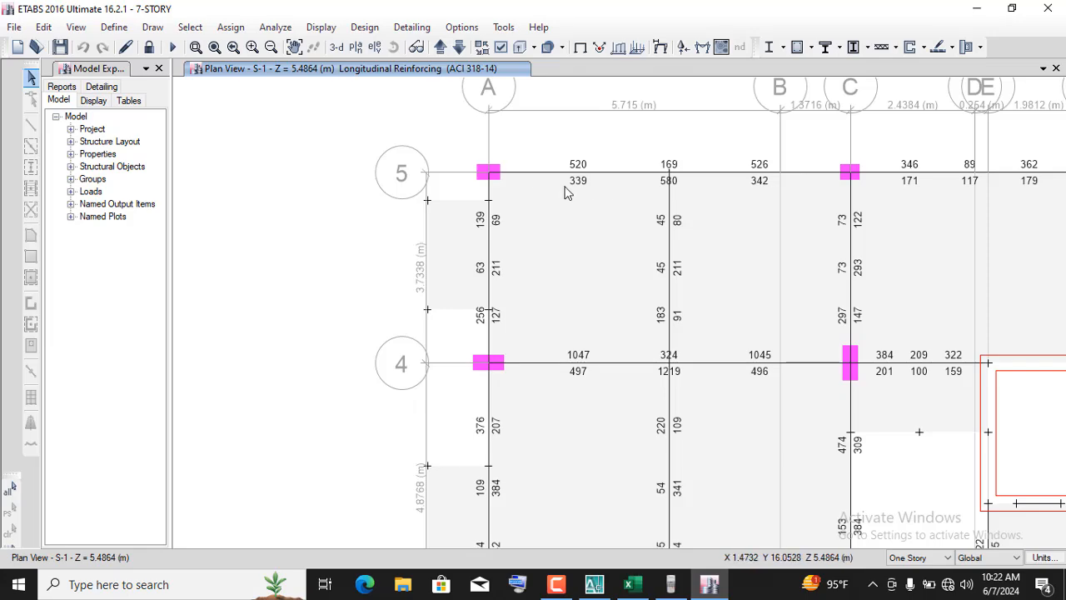
{"action": "scroll", "coordinate": [564, 193], "scroll_direction": "down", "scroll_amount": 3}
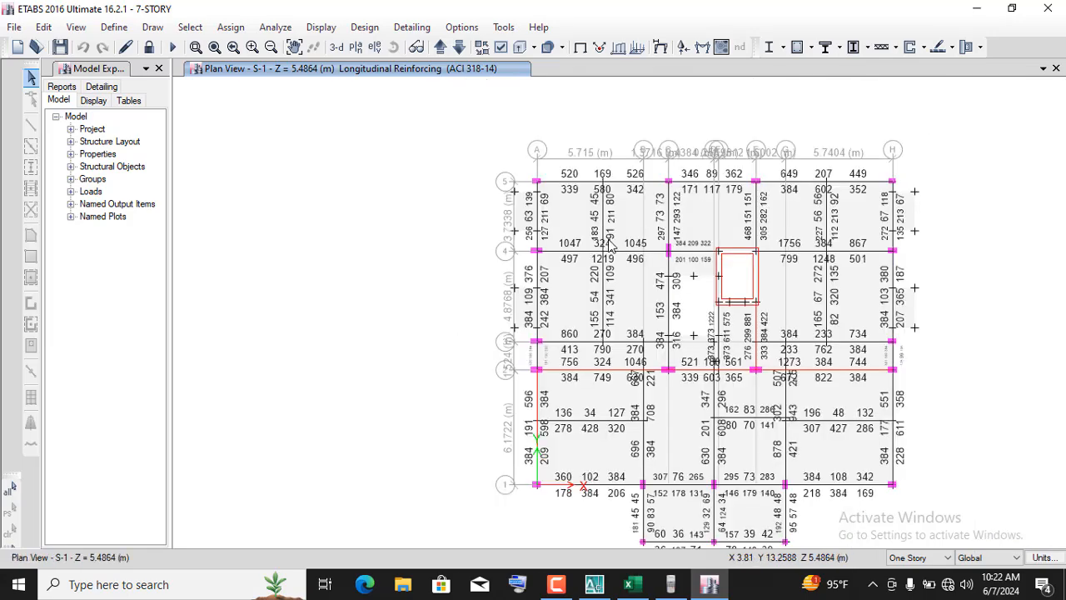
{"action": "scroll", "coordinate": [523, 267], "scroll_direction": "up", "scroll_amount": 3}
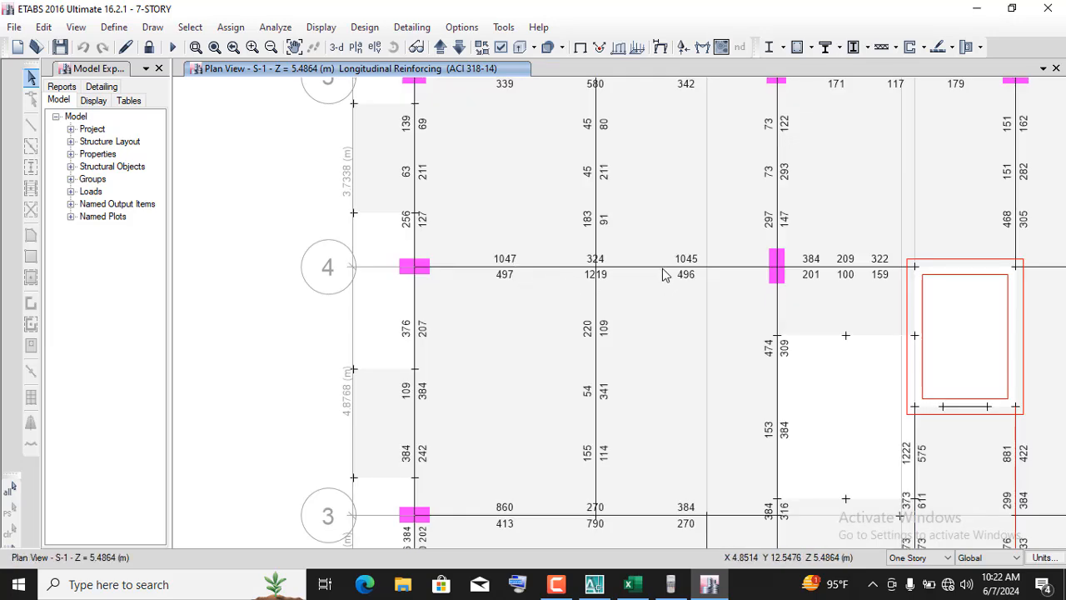
{"action": "scroll", "coordinate": [608, 238], "scroll_direction": "down", "scroll_amount": 3}
{"action": "scroll", "coordinate": [507, 230], "scroll_direction": "up", "scroll_amount": 3}
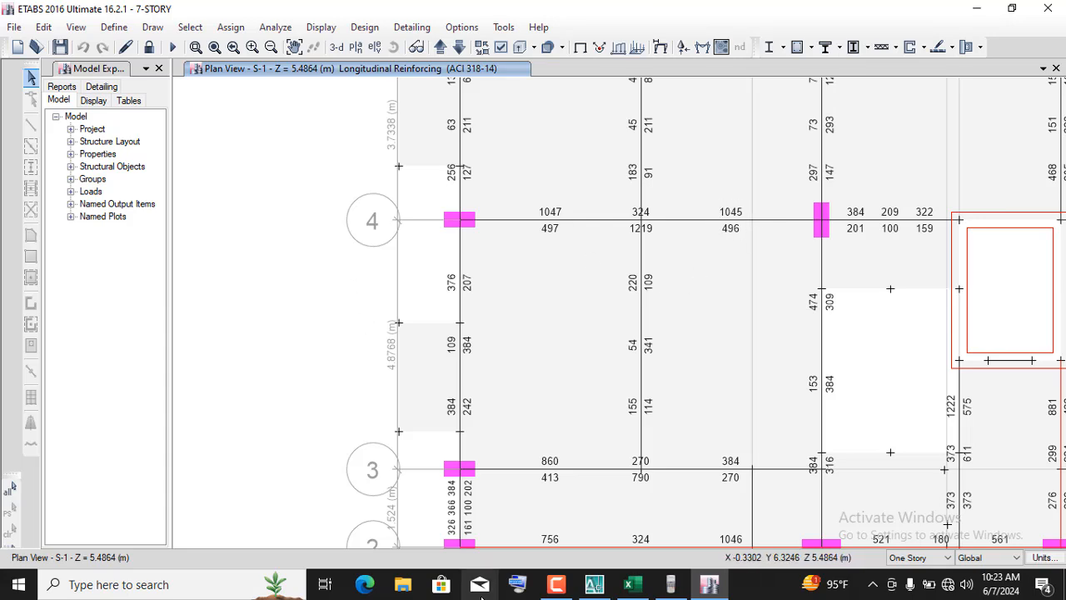
- Bring up the Casio calculator and place it beside the grid 4 beam so its reinforcement values stay readable
{"action": "left_click", "coordinate": [670, 585]}
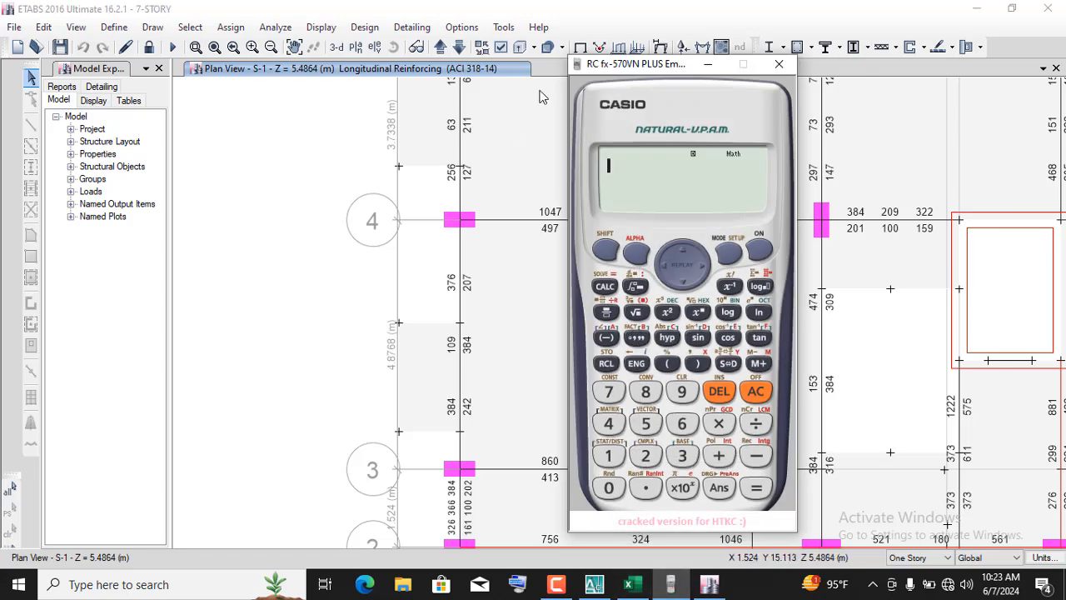
{"action": "left_click_drag", "start_coordinate": [645, 71], "coordinate": [966, 128]}
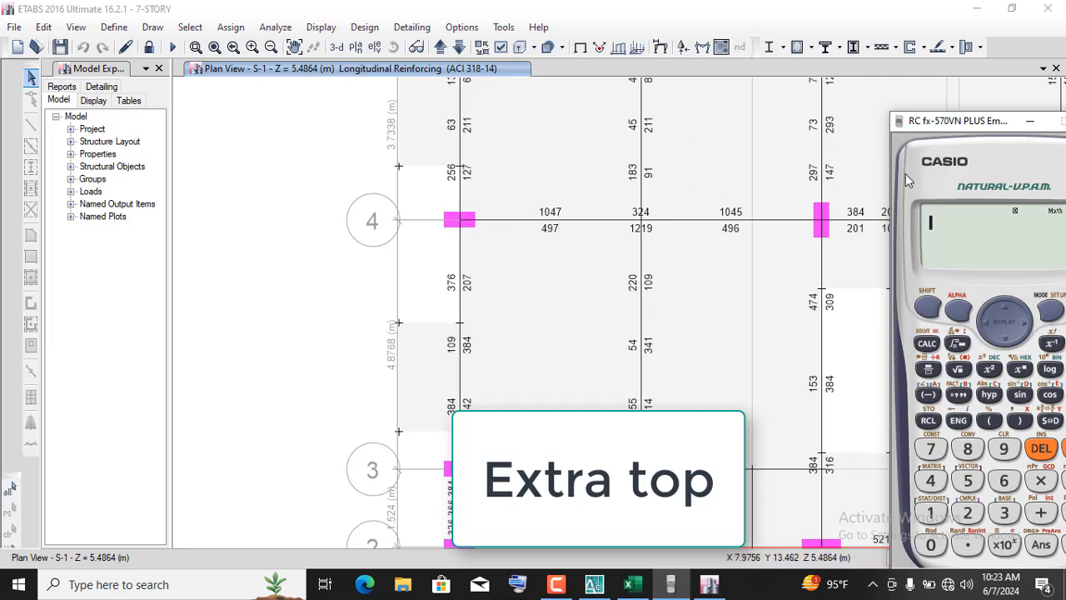
{"action": "left_click_drag", "start_coordinate": [945, 128], "coordinate": [848, 93]}
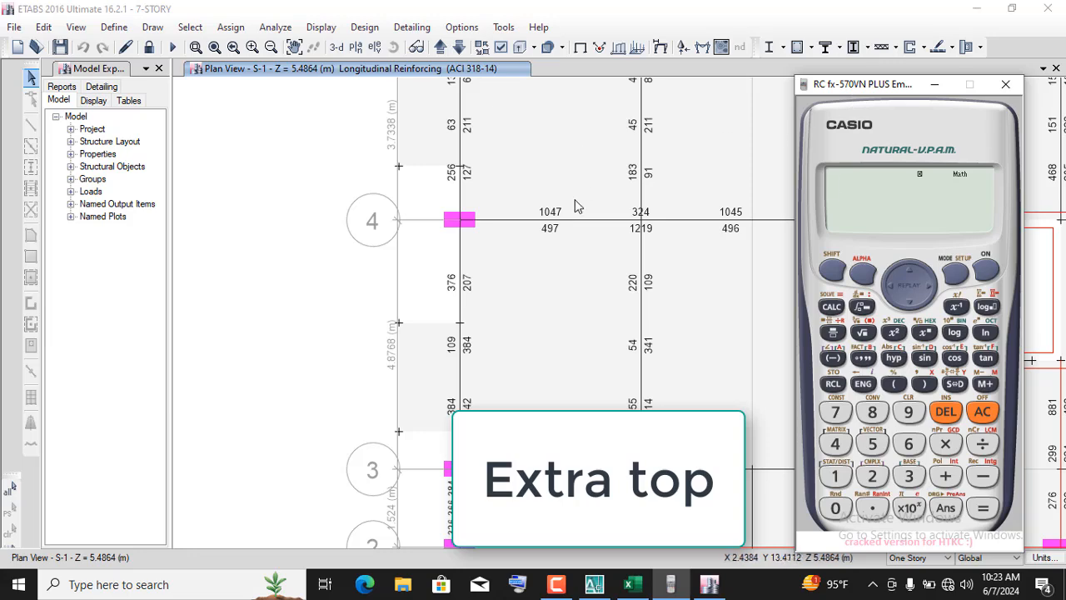
- Start a bar area calculation for two bars on the calculator by entering 2×π/4 with π/4 as a fraction
{"action": "left_click", "coordinate": [872, 475]}
{"action": "left_click", "coordinate": [945, 443]}
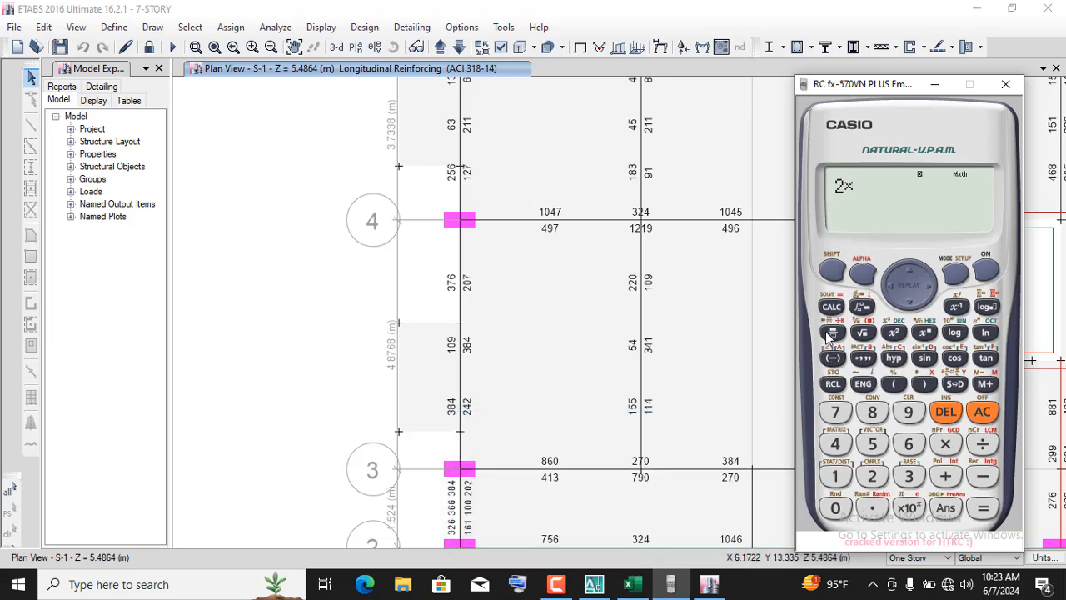
{"action": "left_click", "coordinate": [833, 334]}
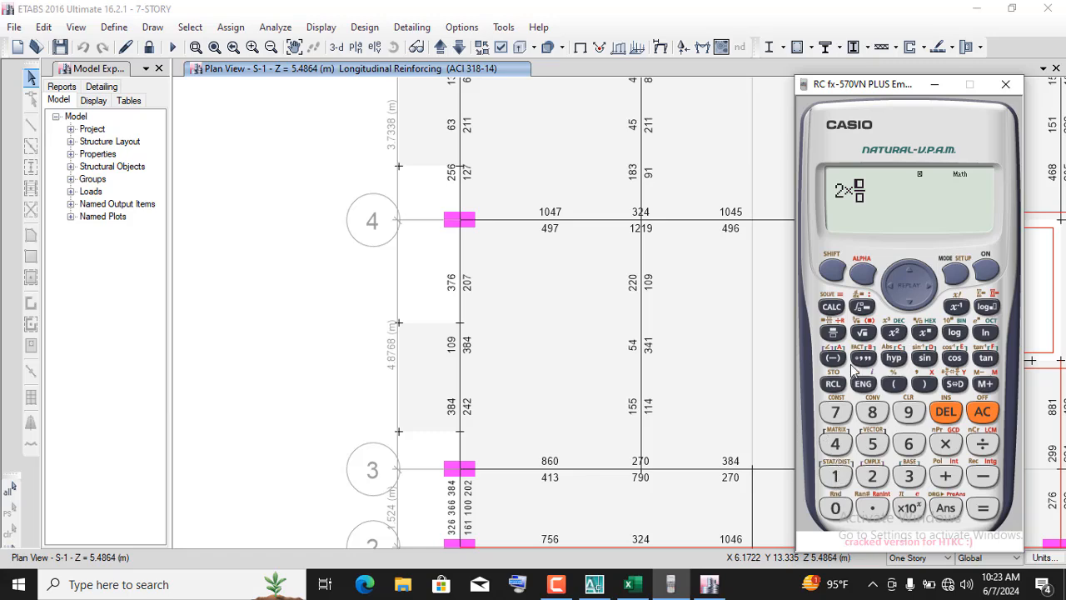
{"action": "left_click", "coordinate": [832, 270]}
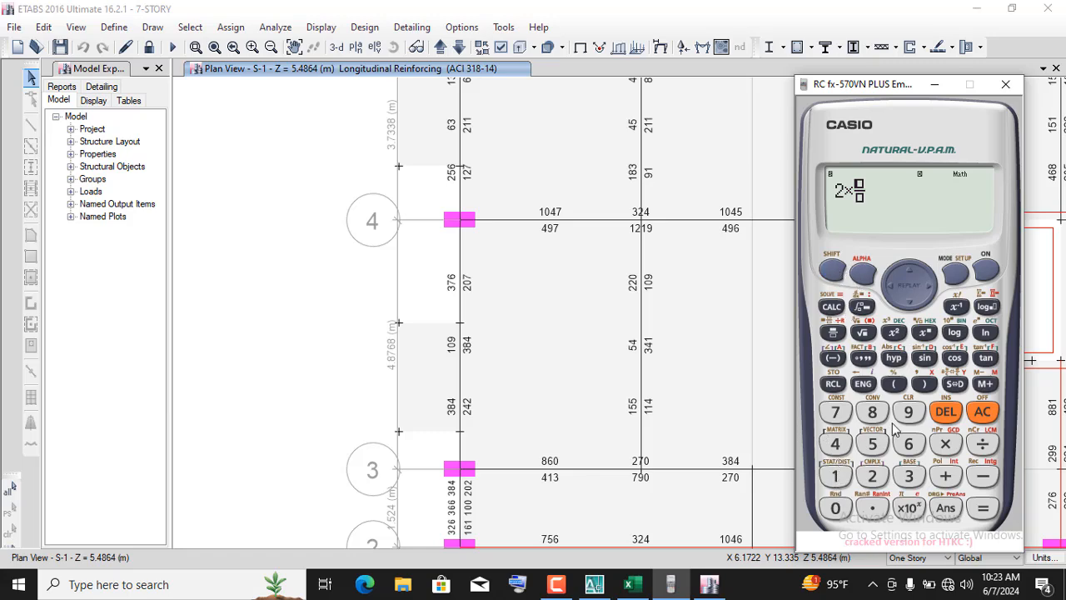
{"action": "left_click", "coordinate": [908, 507]}
{"action": "left_click", "coordinate": [913, 310]}
{"action": "left_click", "coordinate": [837, 445]}
{"action": "left_click", "coordinate": [927, 285]}
- Multiply the entered expression by (16)² for the bar diameter and evaluate the area as a decimal
{"action": "left_click", "coordinate": [950, 443]}
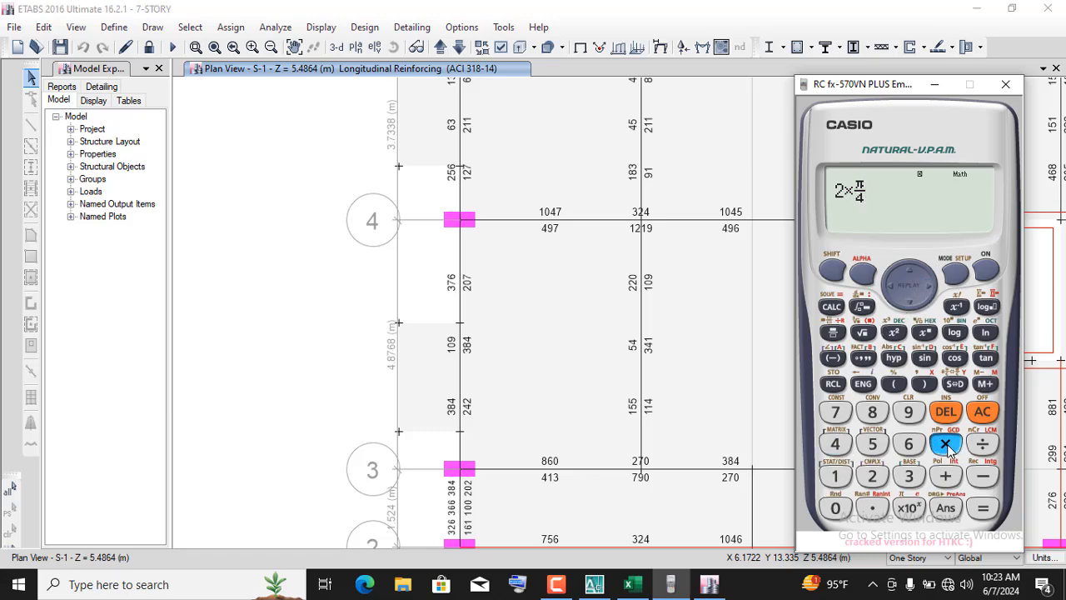
{"action": "left_click", "coordinate": [894, 383]}
{"action": "left_click", "coordinate": [842, 474]}
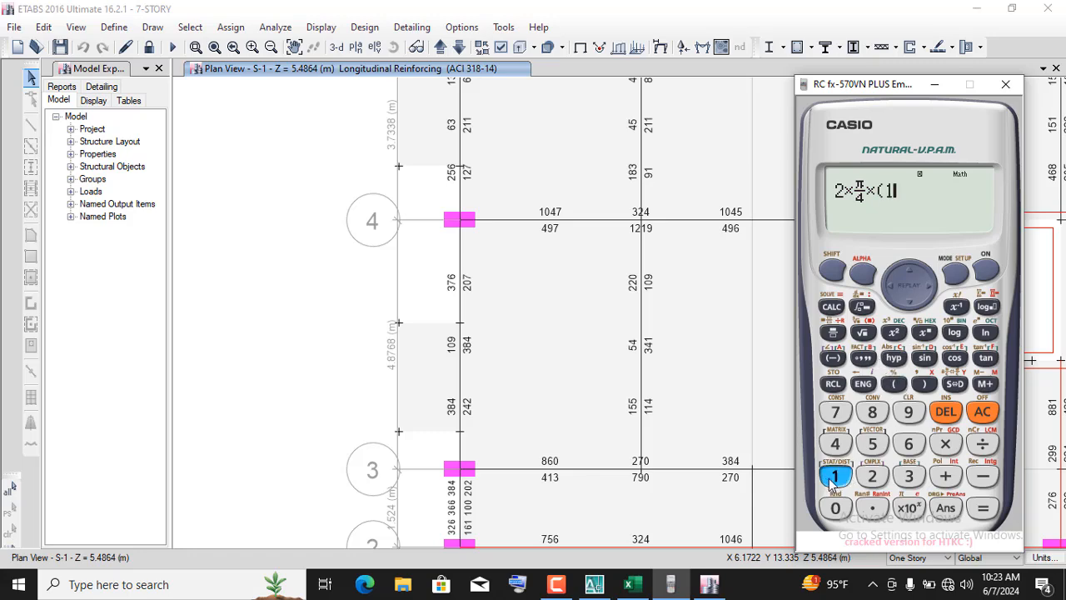
{"action": "left_click", "coordinate": [909, 446]}
{"action": "left_click", "coordinate": [925, 385]}
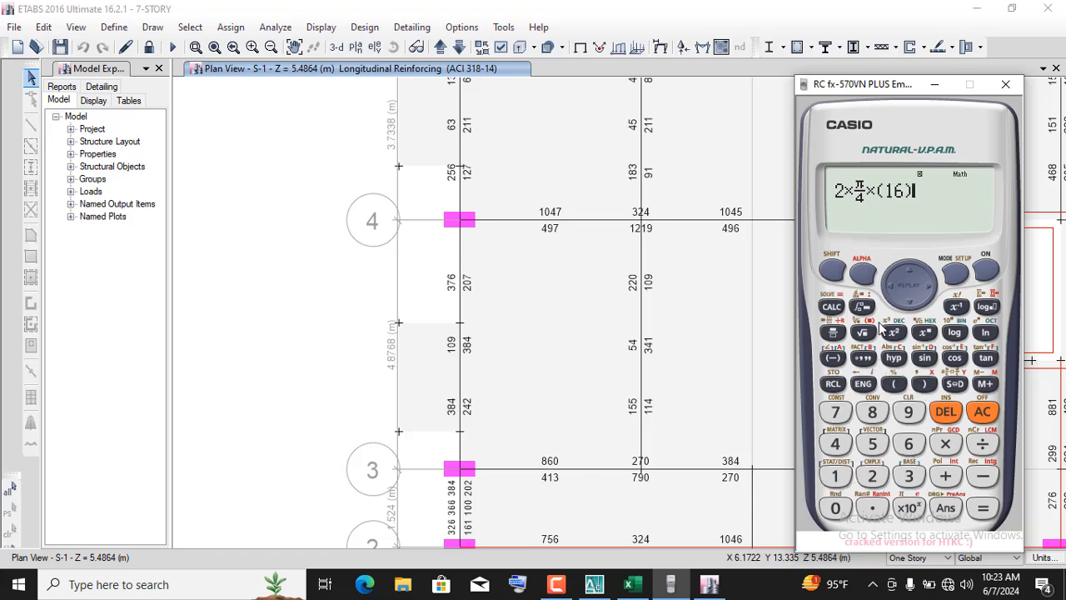
{"action": "left_click", "coordinate": [893, 333]}
{"action": "left_click", "coordinate": [983, 509]}
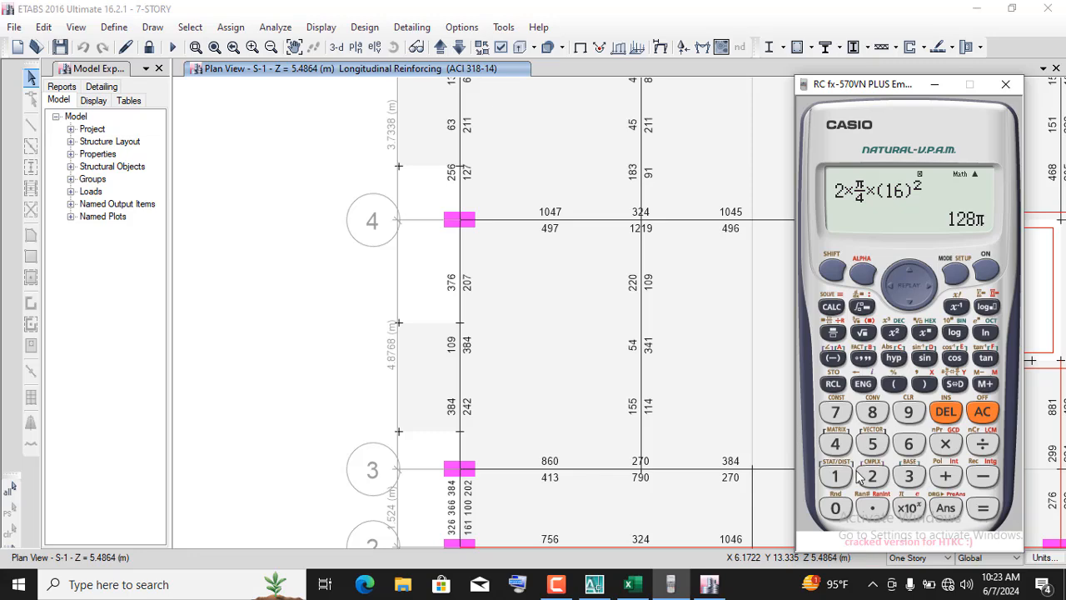
{"action": "left_click", "coordinate": [951, 390]}
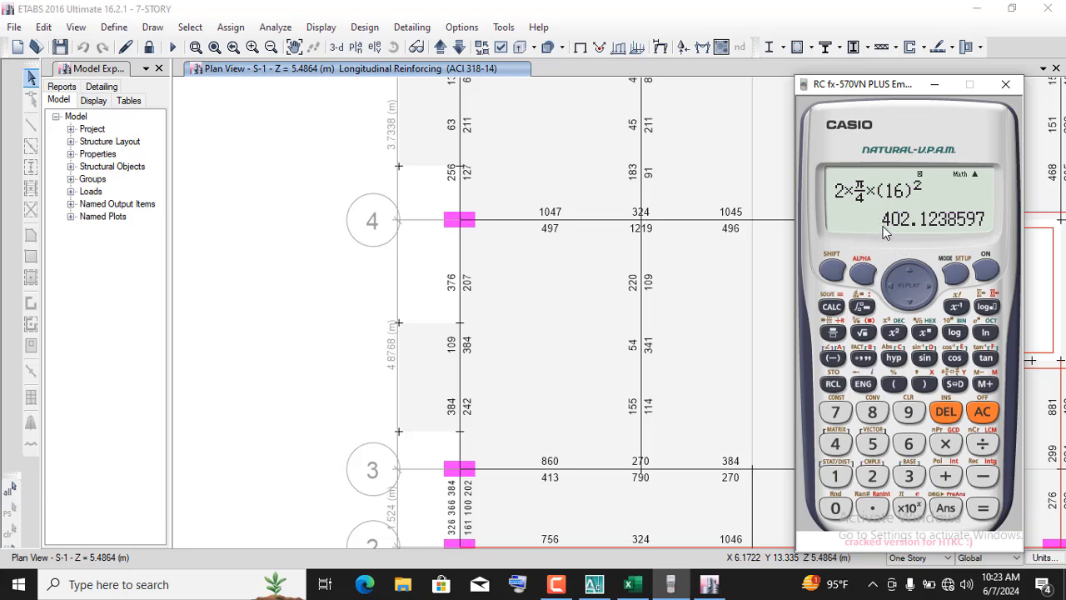
- Replace the diameter 16 with 20 in the two-bar area expression and evaluate it as a decimal
{"action": "left_click", "coordinate": [892, 287]}
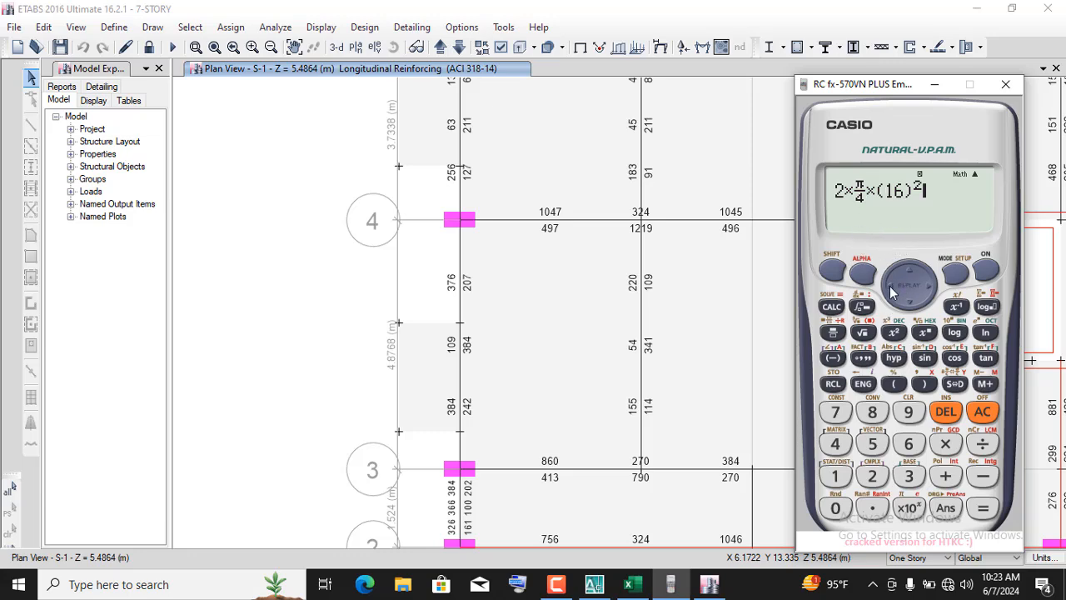
{"action": "left_click", "coordinate": [890, 287]}
{"action": "left_click", "coordinate": [891, 286]}
{"action": "left_click", "coordinate": [890, 286]}
{"action": "left_click", "coordinate": [936, 287]}
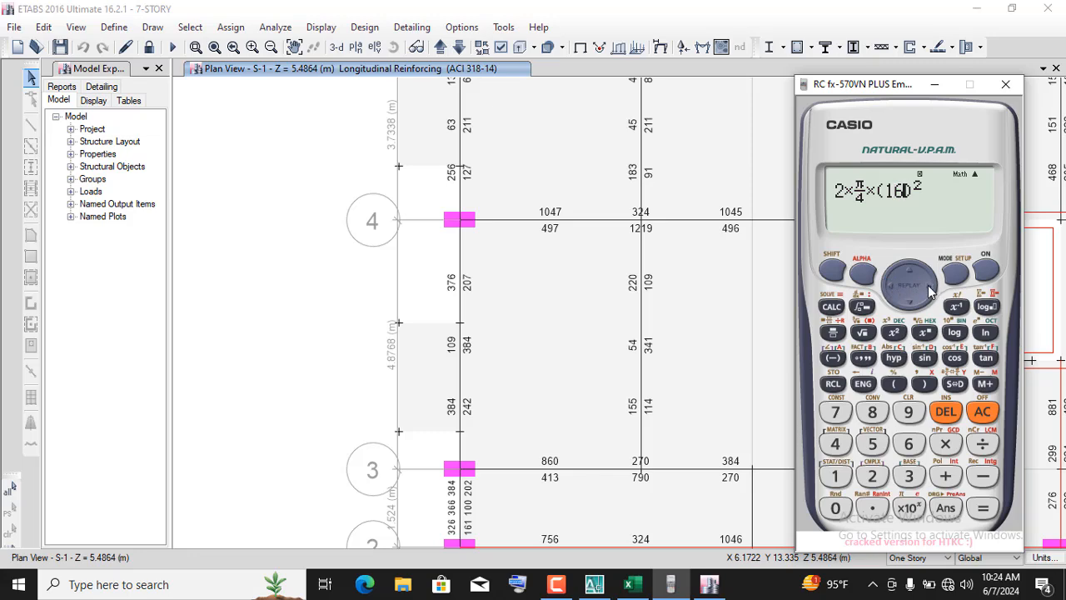
{"action": "left_click", "coordinate": [947, 412]}
{"action": "left_click", "coordinate": [948, 411]}
{"action": "left_click", "coordinate": [882, 482]}
{"action": "left_click", "coordinate": [836, 512]}
{"action": "left_click", "coordinate": [983, 508]}
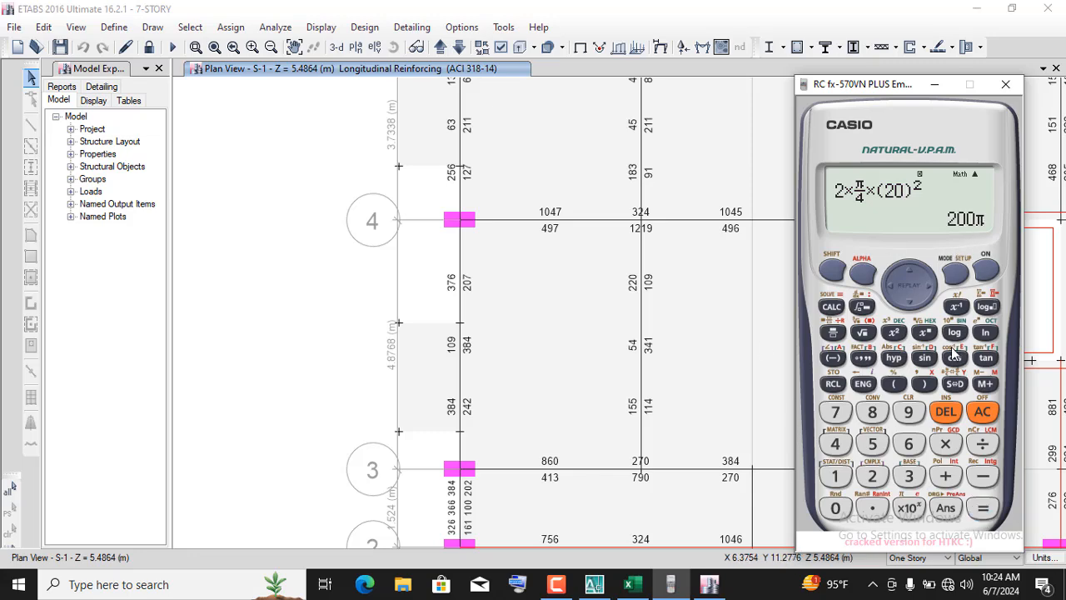
{"action": "left_click", "coordinate": [953, 383]}
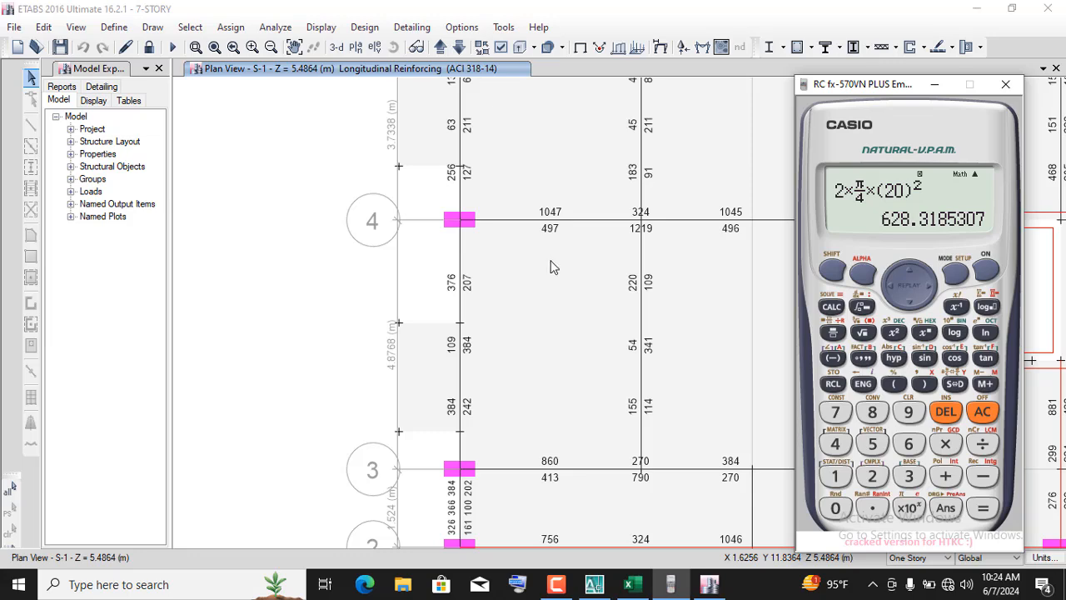
- Calculate the extra top reinforcement at the grid A end of the grid 4 beam as 1047−628
{"action": "left_click", "coordinate": [982, 411]}
{"action": "left_click", "coordinate": [835, 478]}
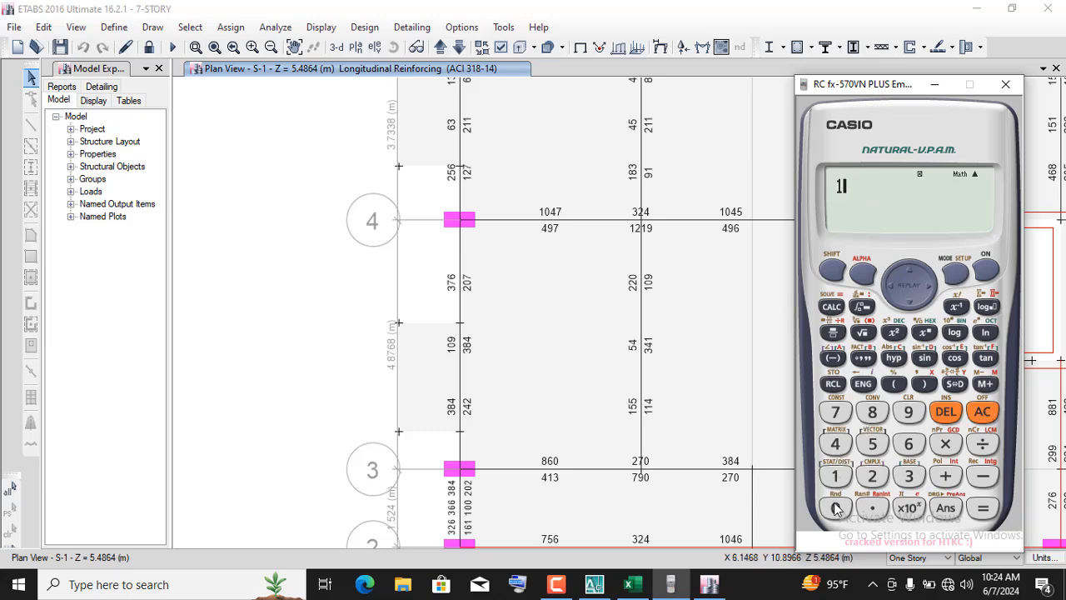
{"action": "left_click", "coordinate": [835, 508]}
{"action": "left_click", "coordinate": [835, 443]}
{"action": "left_click", "coordinate": [835, 412]}
{"action": "left_click", "coordinate": [983, 476]}
{"action": "left_click", "coordinate": [908, 445]}
{"action": "left_click", "coordinate": [872, 477]}
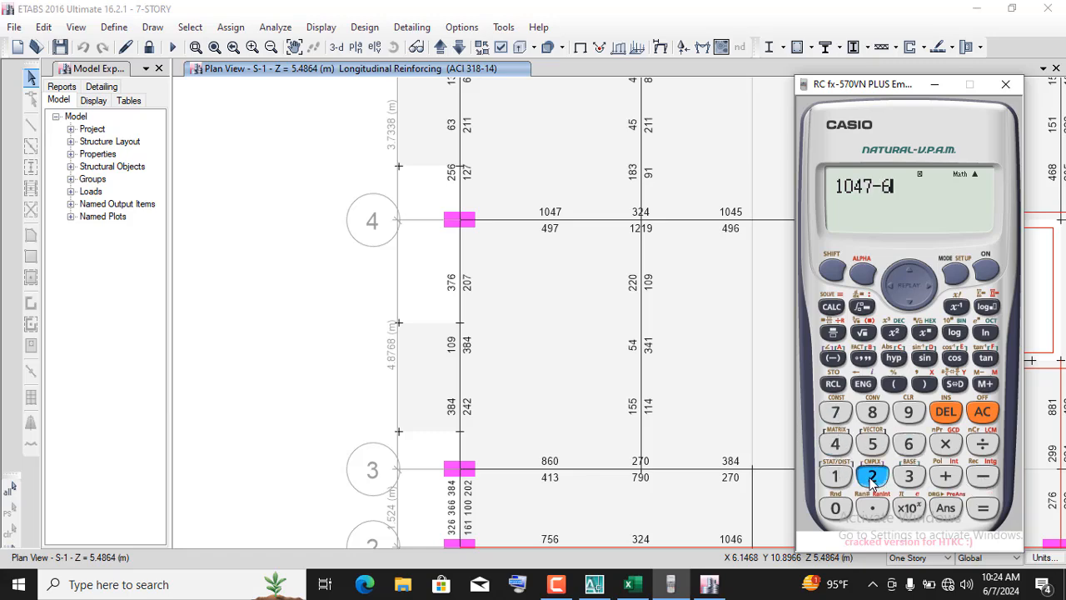
{"action": "left_click", "coordinate": [872, 412]}
{"action": "left_click", "coordinate": [975, 510]}
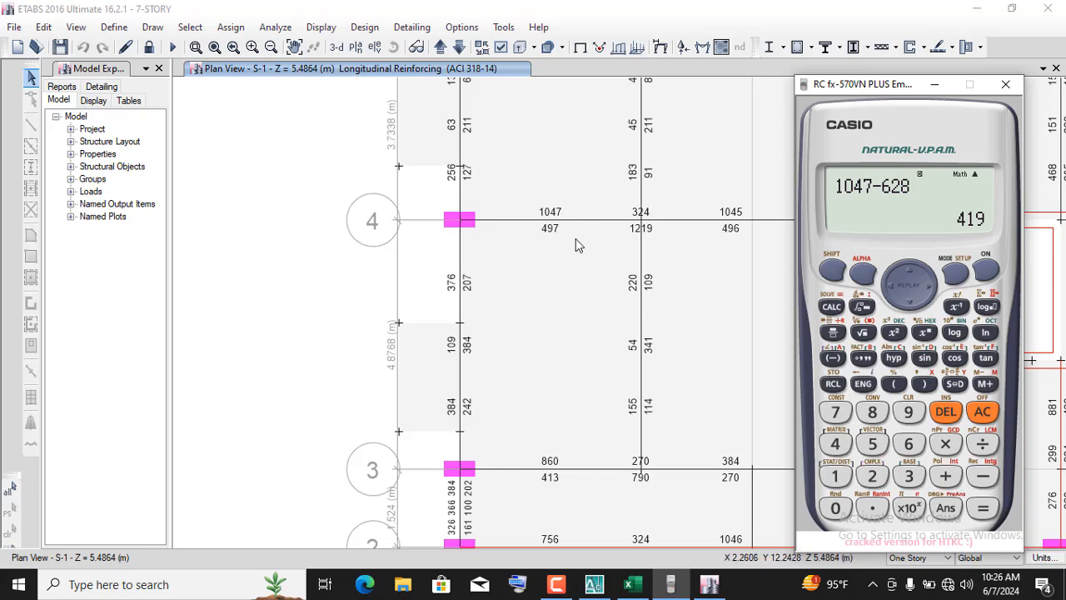
- Calculate the extra top reinforcement at the grid C end of the grid 4 beam as 1045−628
{"action": "scroll", "coordinate": [575, 239], "scroll_direction": "down", "scroll_amount": 2}
{"action": "scroll", "coordinate": [561, 233], "scroll_direction": "up", "scroll_amount": 2}
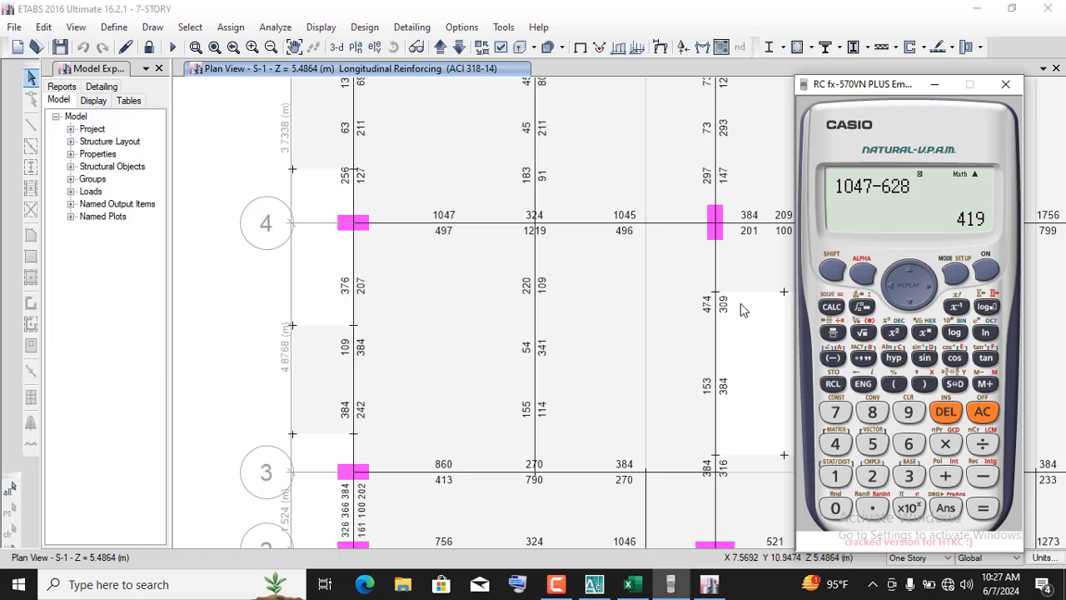
{"action": "left_click", "coordinate": [983, 412]}
{"action": "left_click", "coordinate": [835, 476]}
{"action": "left_click", "coordinate": [839, 507]}
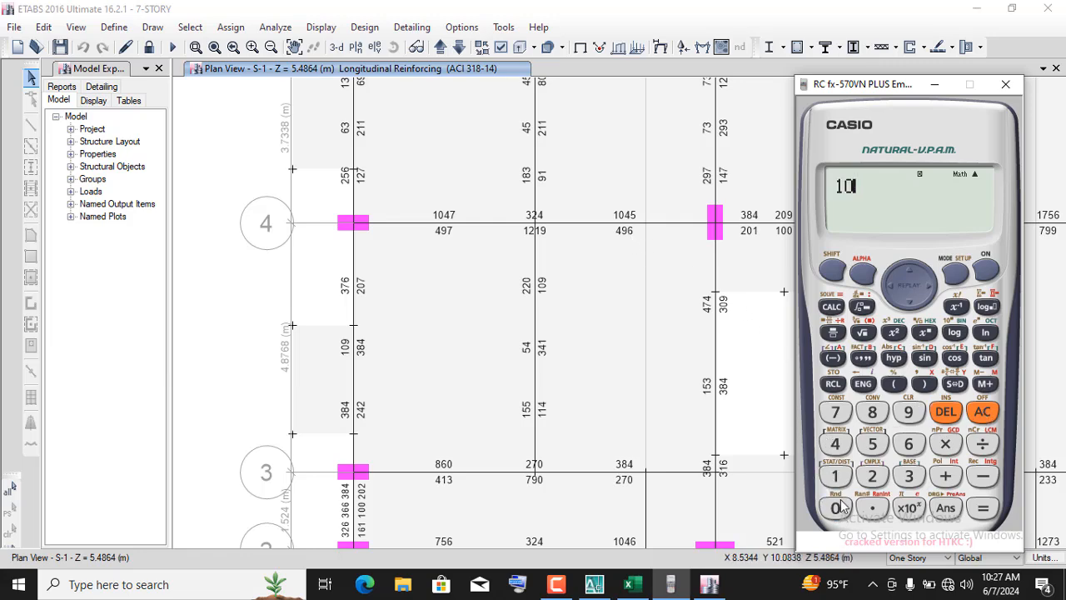
{"action": "left_click", "coordinate": [836, 444]}
{"action": "left_click", "coordinate": [872, 444]}
{"action": "left_click", "coordinate": [982, 477]}
{"action": "left_click", "coordinate": [908, 444]}
{"action": "left_click", "coordinate": [872, 475]}
{"action": "left_click", "coordinate": [872, 411]}
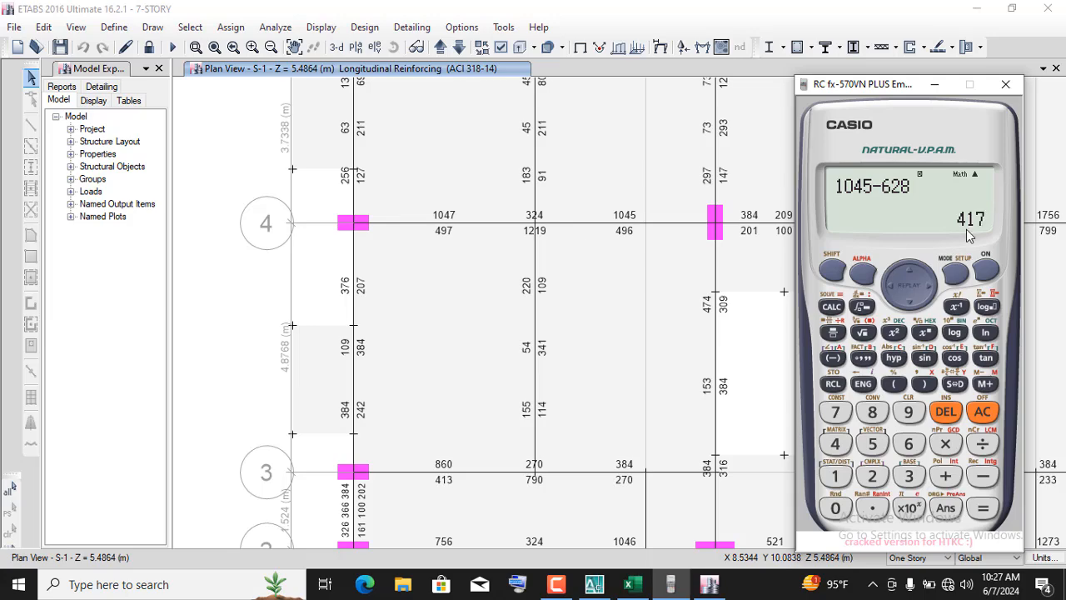
- Examine the top and bottom reinforcement values along grid 4, including the short span beside the core and the first span's midspan
{"action": "scroll", "coordinate": [625, 272], "scroll_direction": "down", "scroll_amount": 3}
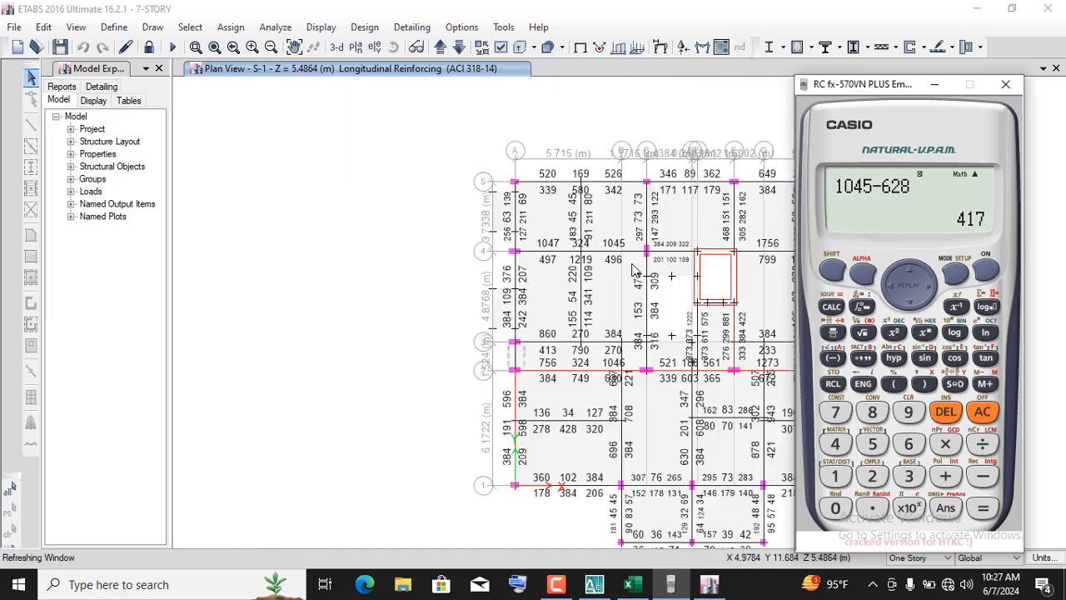
{"action": "scroll", "coordinate": [635, 265], "scroll_direction": "up", "scroll_amount": 3}
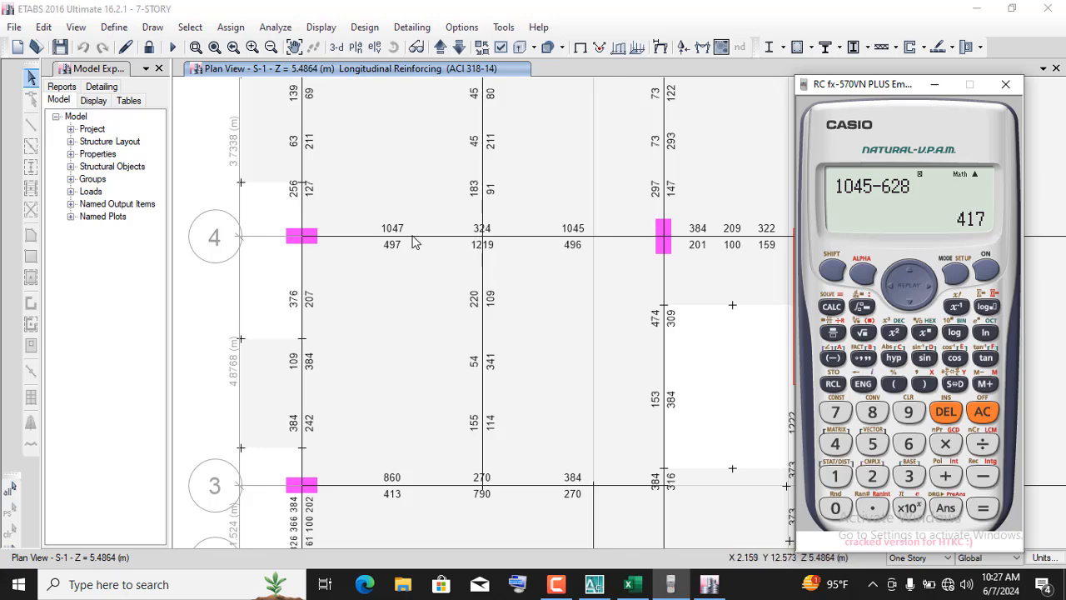
{"action": "scroll", "coordinate": [431, 247], "scroll_direction": "down", "scroll_amount": 3}
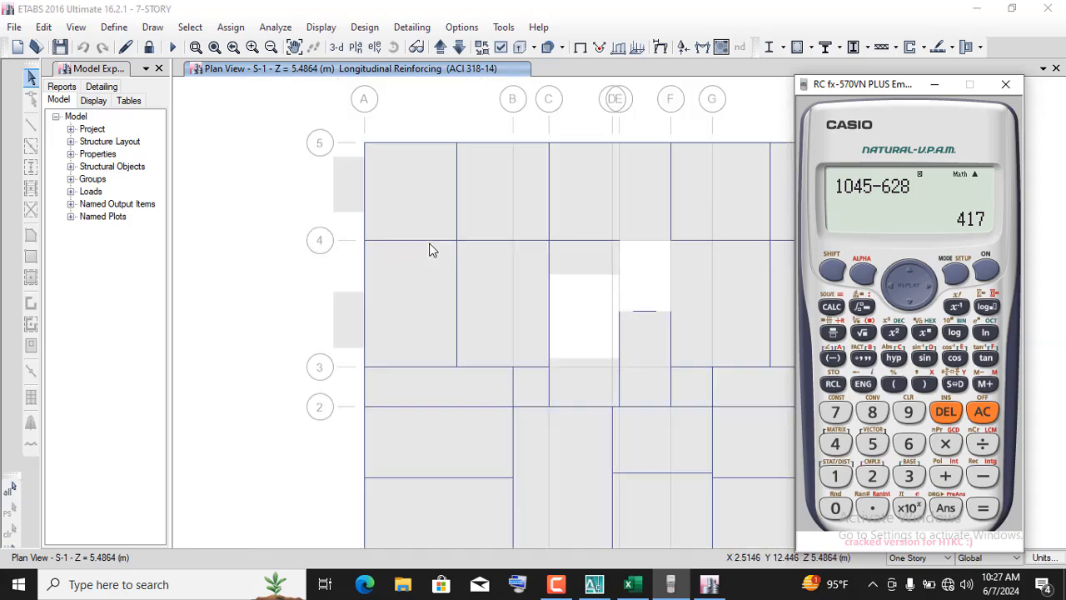
{"action": "scroll", "coordinate": [524, 247], "scroll_direction": "up", "scroll_amount": 3}
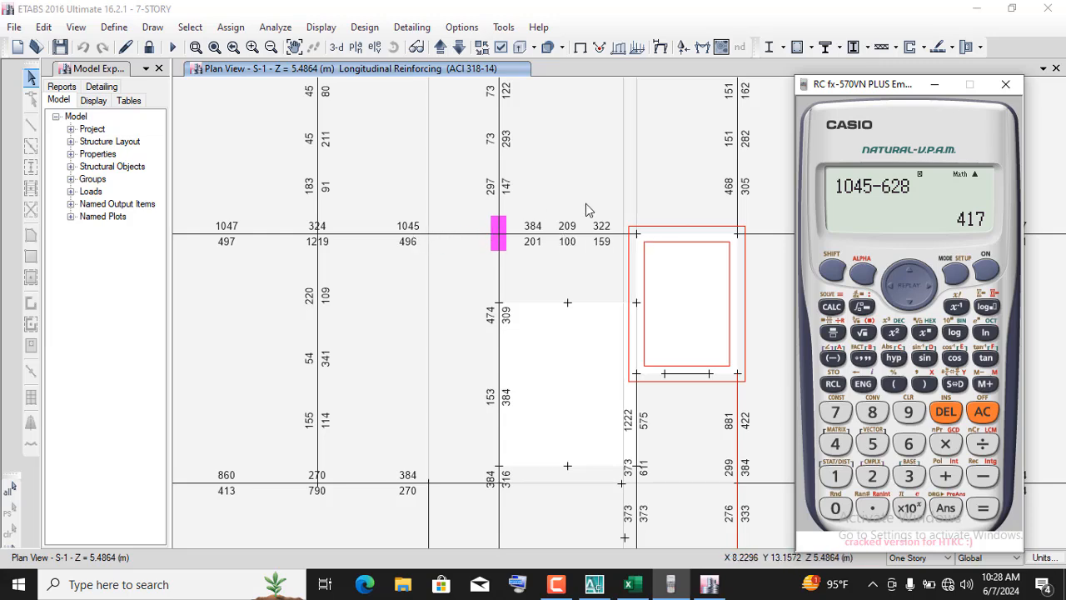
{"action": "scroll", "coordinate": [588, 255], "scroll_direction": "down", "scroll_amount": 3}
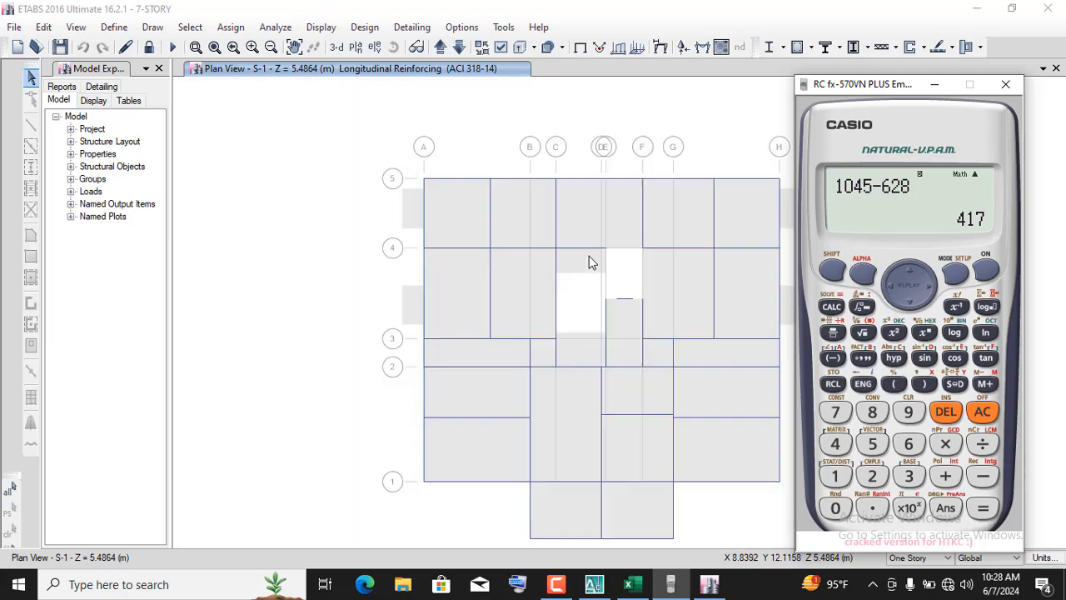
{"action": "scroll", "coordinate": [433, 270], "scroll_direction": "up", "scroll_amount": 4}
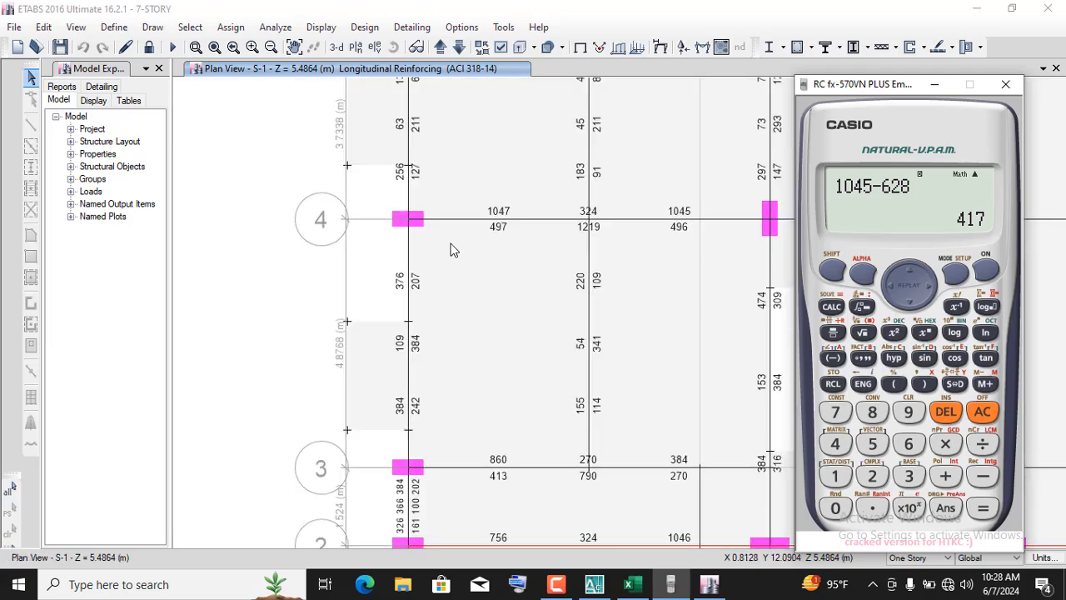
{"action": "scroll", "coordinate": [451, 242], "scroll_direction": "down", "scroll_amount": 2}
{"action": "scroll", "coordinate": [487, 245], "scroll_direction": "up", "scroll_amount": 3}
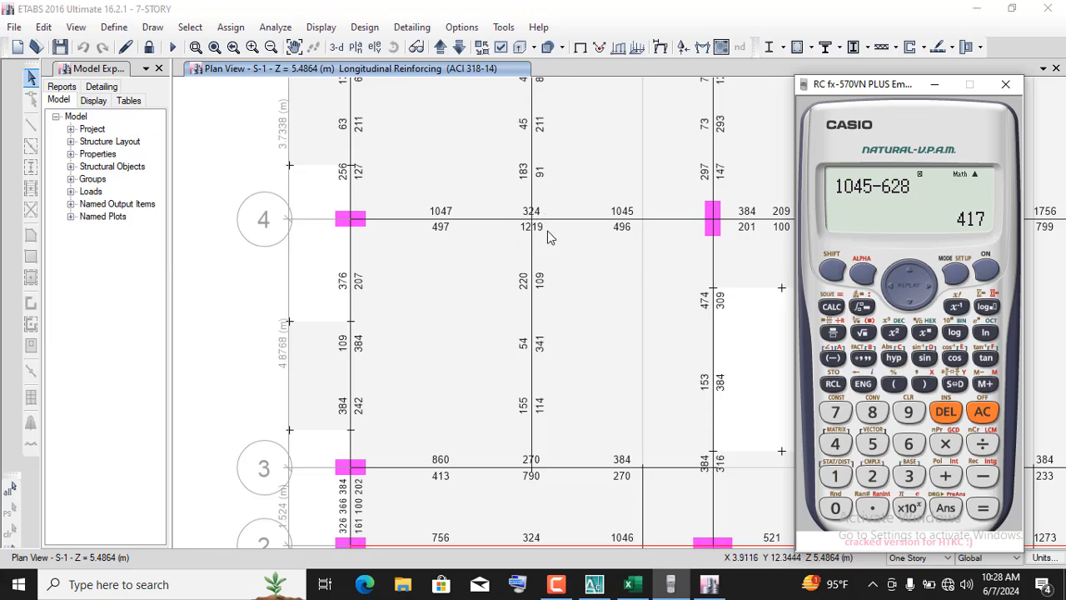
{"action": "scroll", "coordinate": [532, 240], "scroll_direction": "up", "scroll_amount": 3}
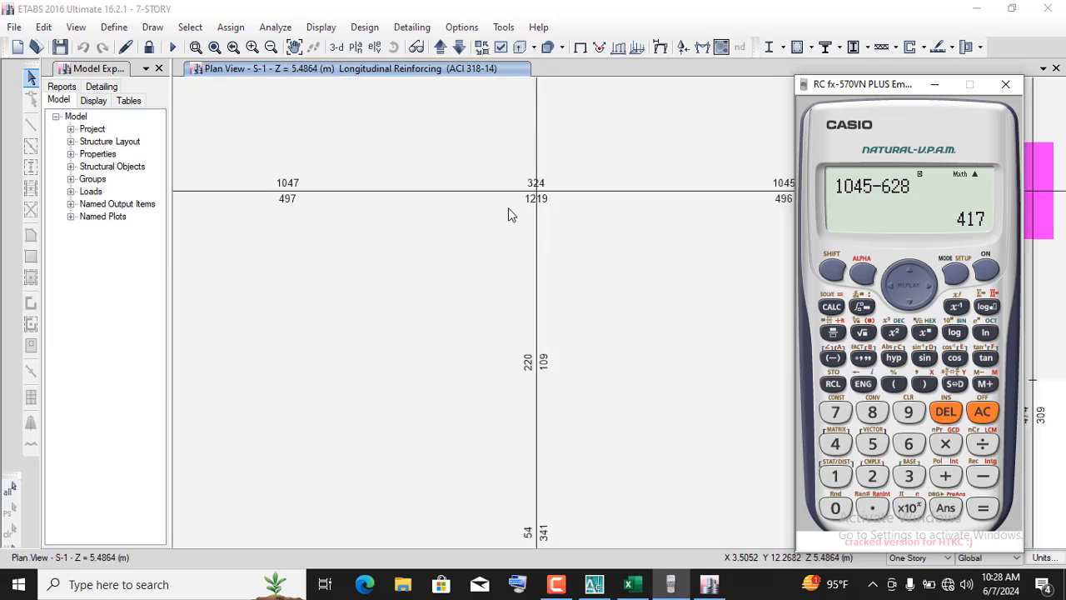
{"action": "scroll", "coordinate": [491, 240], "scroll_direction": "down", "scroll_amount": 3}
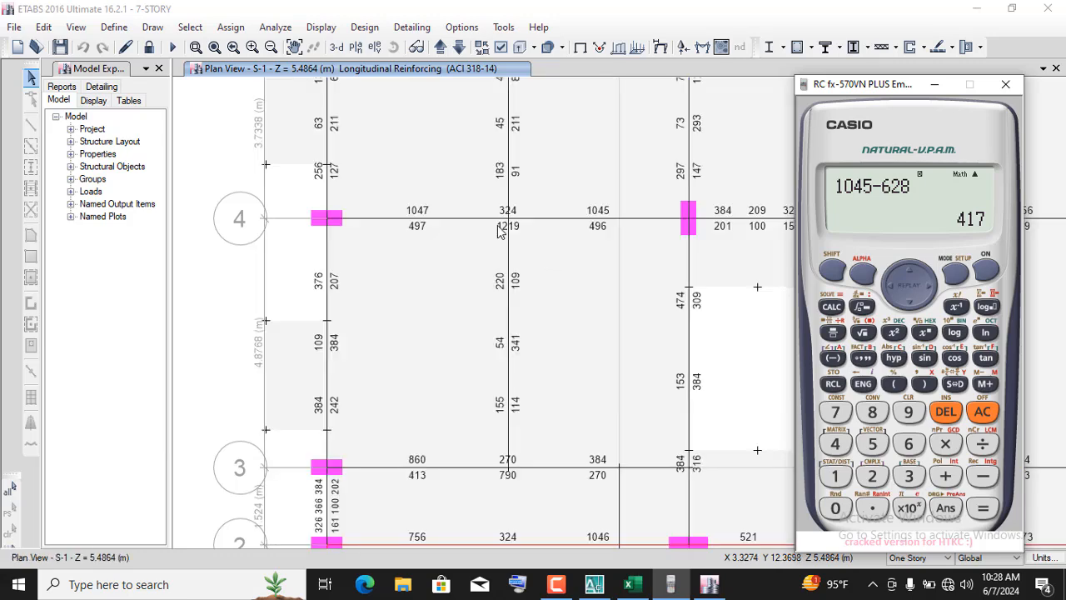
- Clear the calculator and enter 4×π/4, with π/4 as a fraction, for the area of four bars
{"action": "left_click", "coordinate": [979, 414]}
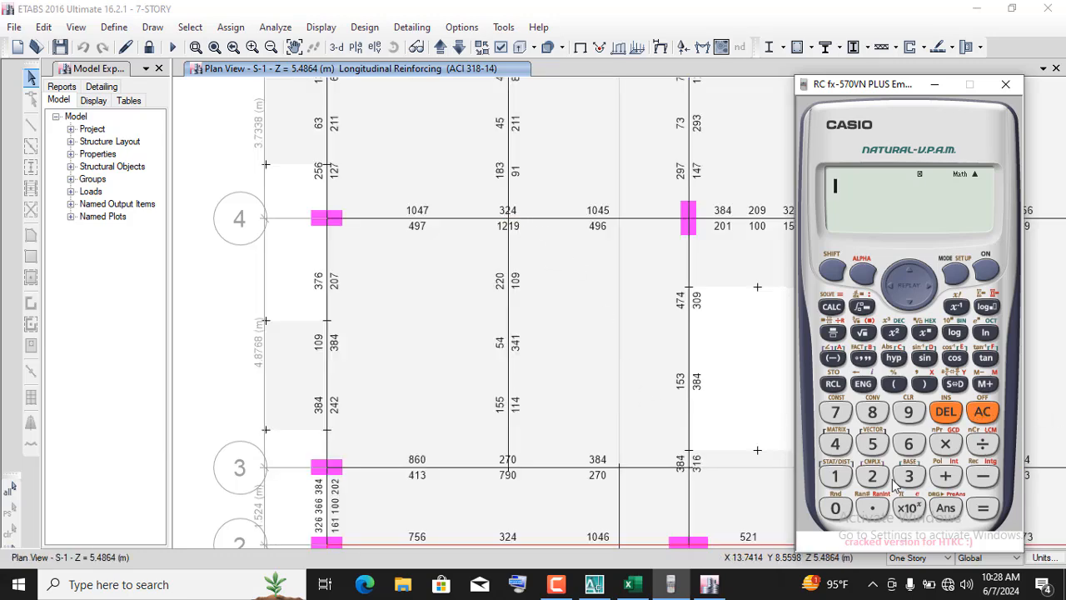
{"action": "left_click", "coordinate": [835, 444]}
{"action": "left_click", "coordinate": [945, 443]}
{"action": "left_click", "coordinate": [833, 333]}
{"action": "left_click", "coordinate": [872, 476]}
{"action": "left_click", "coordinate": [946, 413]}
{"action": "left_click", "coordinate": [832, 272]}
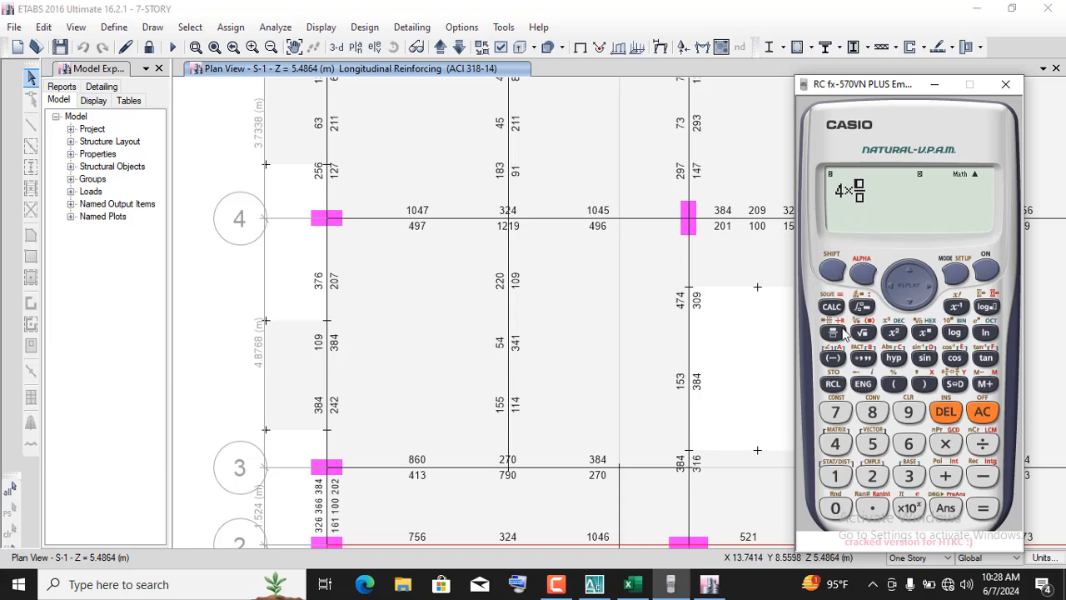
{"action": "left_click", "coordinate": [908, 508]}
{"action": "left_click", "coordinate": [906, 305]}
{"action": "left_click", "coordinate": [836, 444]}
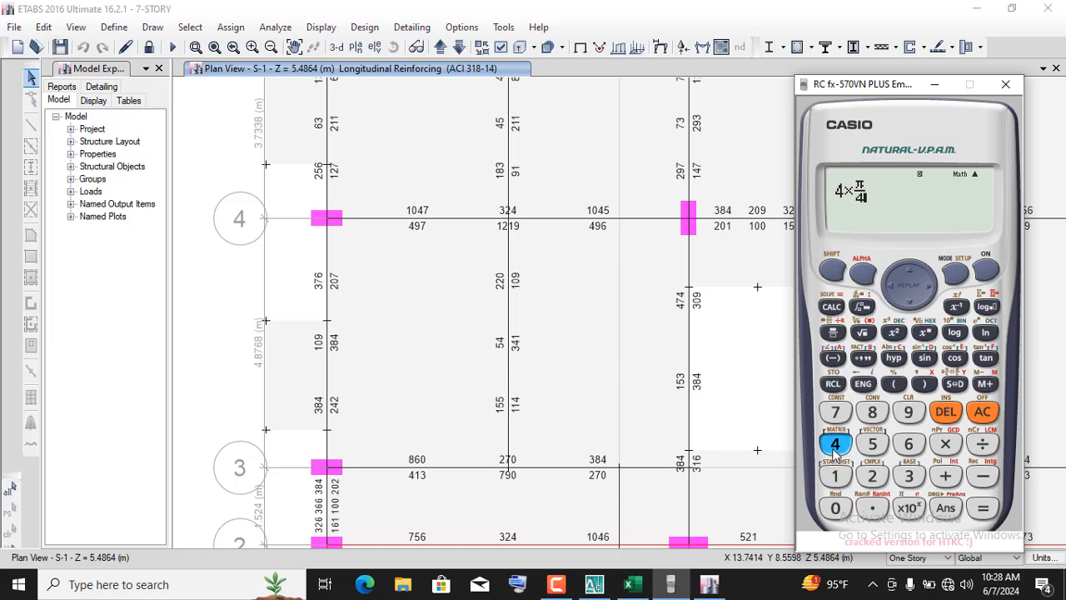
{"action": "left_click", "coordinate": [929, 285]}
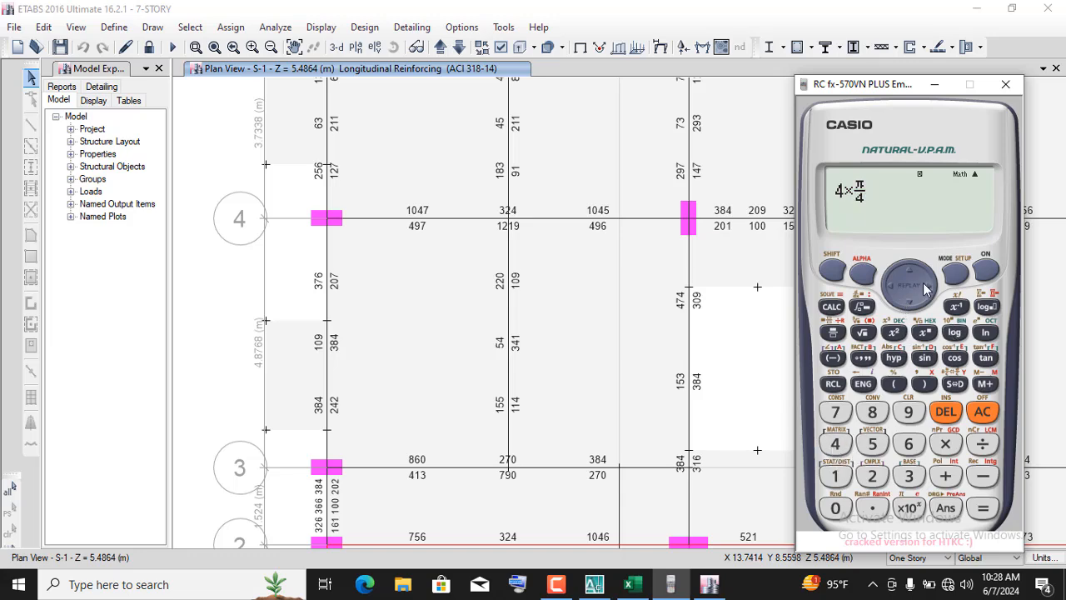
- Multiply the four-bar expression by (20)², evaluate it as a decimal, and review the bottom reinforcement values along grid 4
{"action": "left_click", "coordinate": [945, 444]}
{"action": "left_click", "coordinate": [893, 383]}
{"action": "left_click", "coordinate": [872, 476]}
{"action": "left_click", "coordinate": [836, 508]}
{"action": "left_click", "coordinate": [924, 384]}
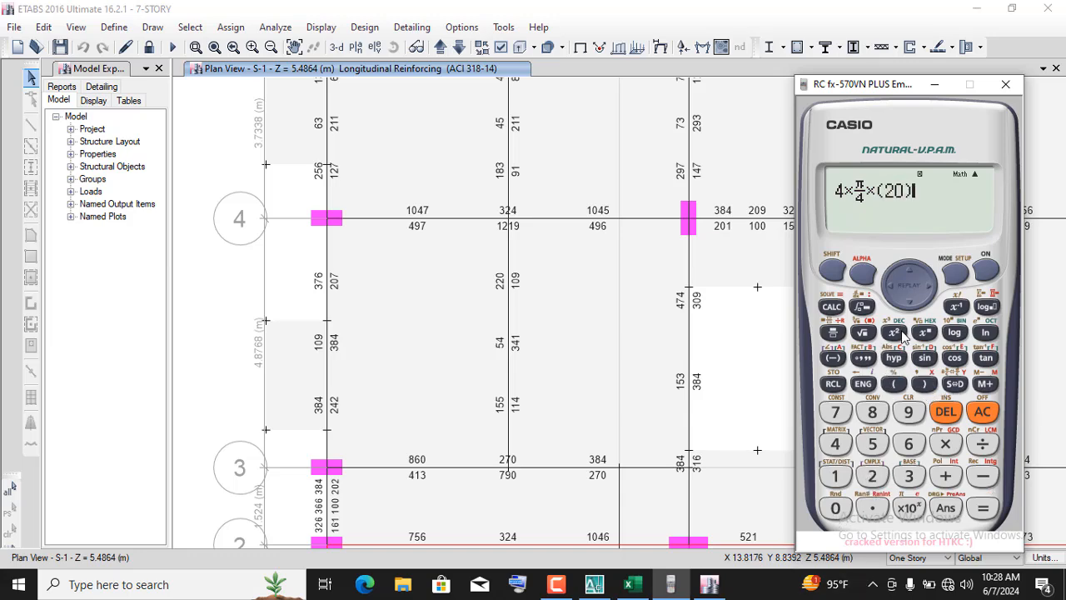
{"action": "left_click", "coordinate": [984, 510]}
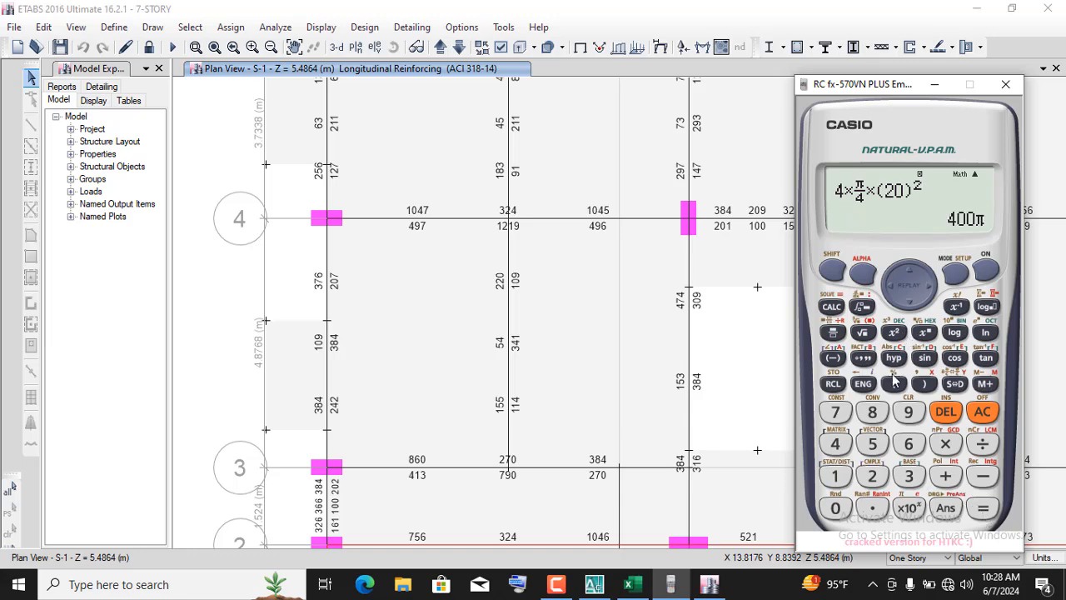
{"action": "left_click", "coordinate": [949, 384]}
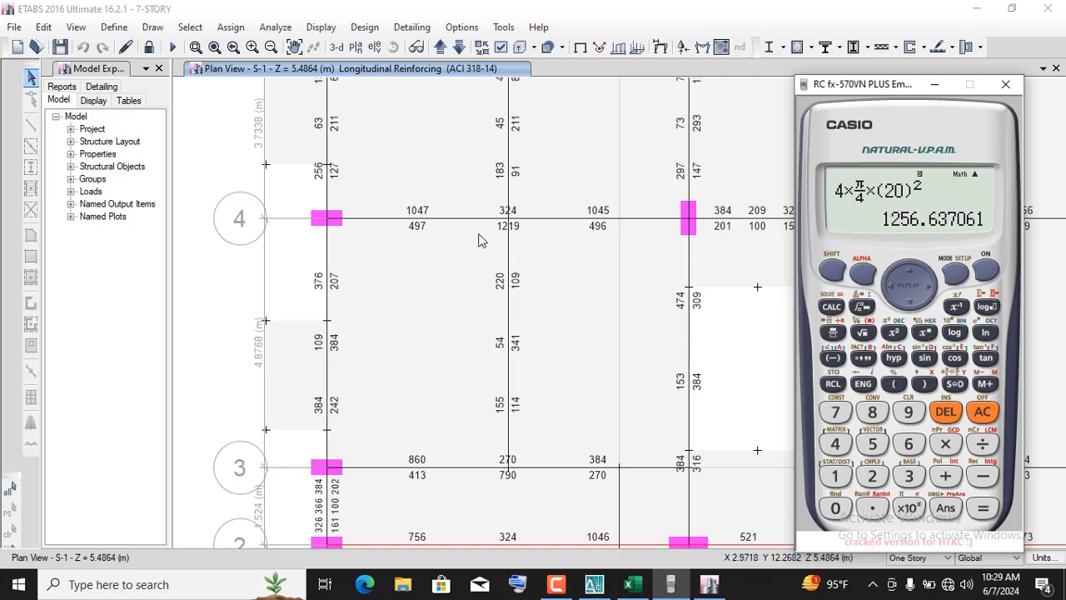
{"action": "scroll", "coordinate": [479, 238], "scroll_direction": "down", "scroll_amount": 3}
{"action": "scroll", "coordinate": [534, 236], "scroll_direction": "up", "scroll_amount": 3}
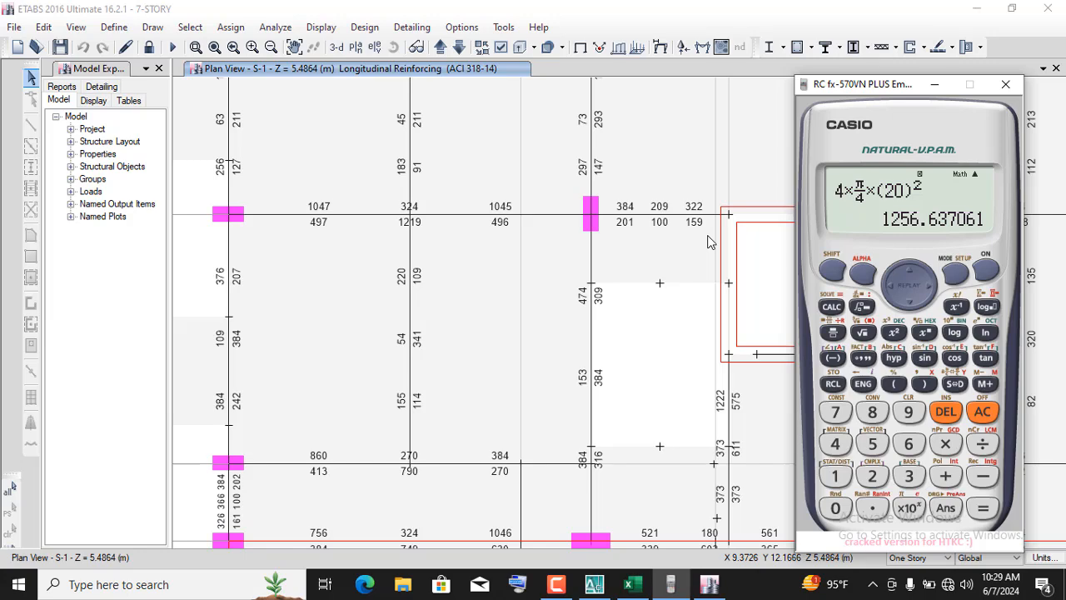
- Switch to AutoCAD and change the straight top bar label at section 3 of floor beam FB-2 to 2-Ø20 st
{"action": "left_click", "coordinate": [594, 583]}
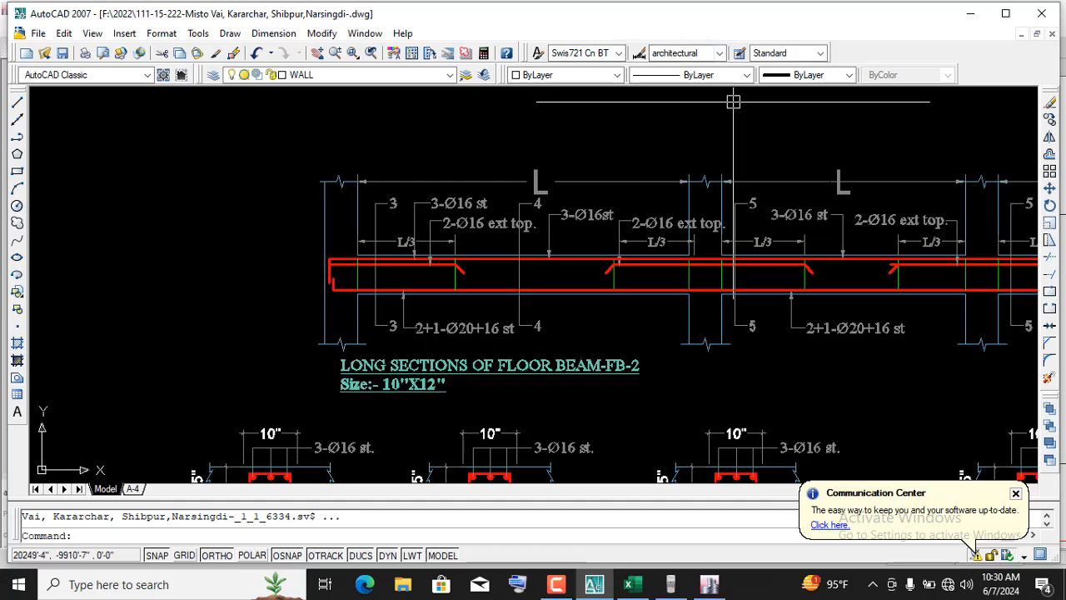
{"action": "scroll", "coordinate": [400, 169], "scroll_direction": "up", "scroll_amount": 4}
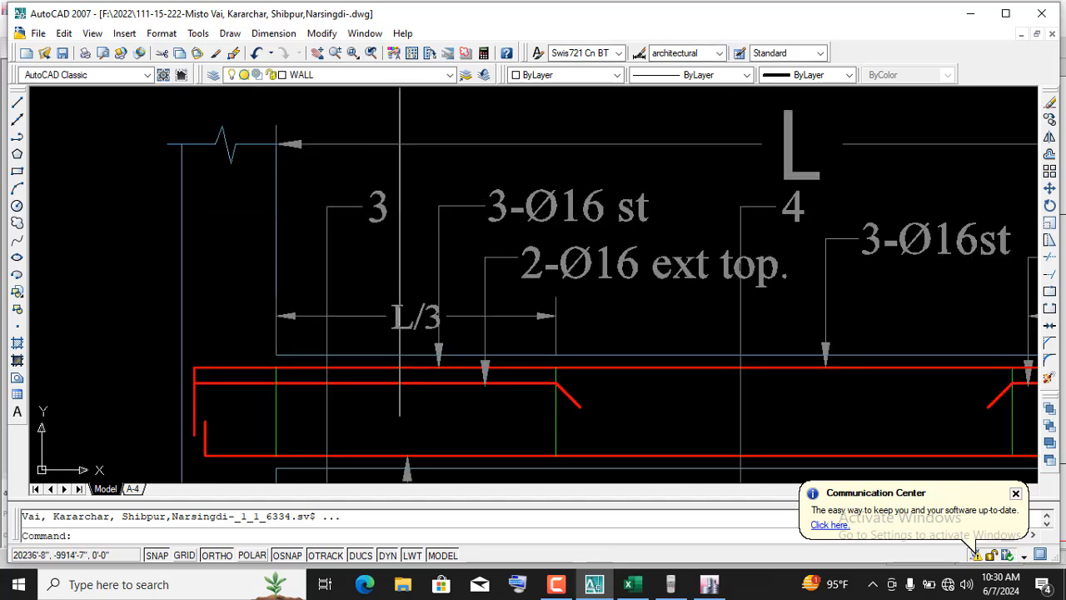
{"action": "left_click", "coordinate": [381, 210]}
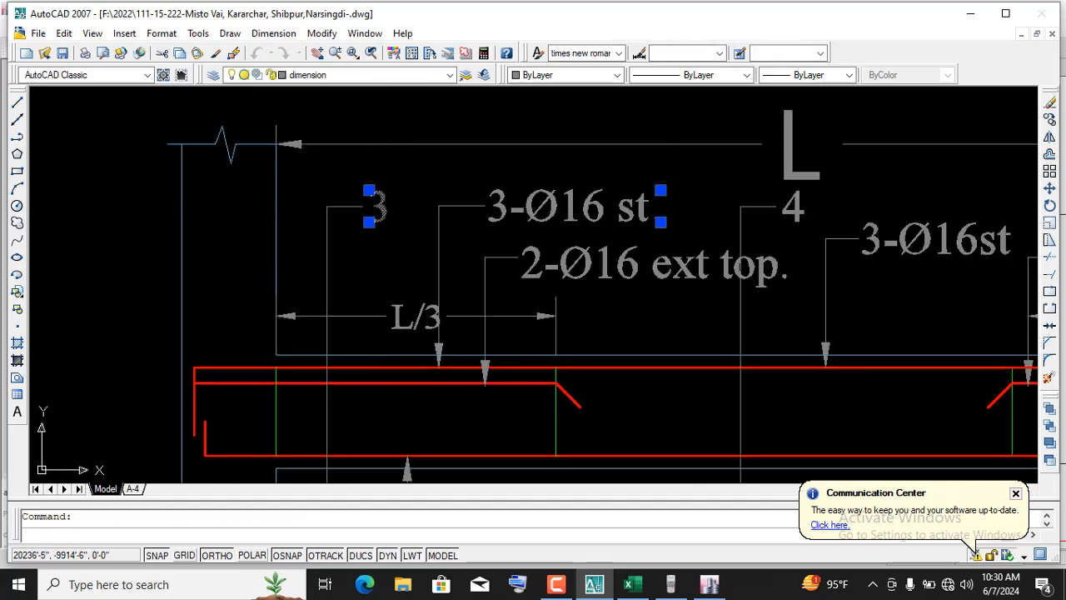
{"action": "double_click", "coordinate": [383, 207]}
{"action": "left_click", "coordinate": [698, 90]}
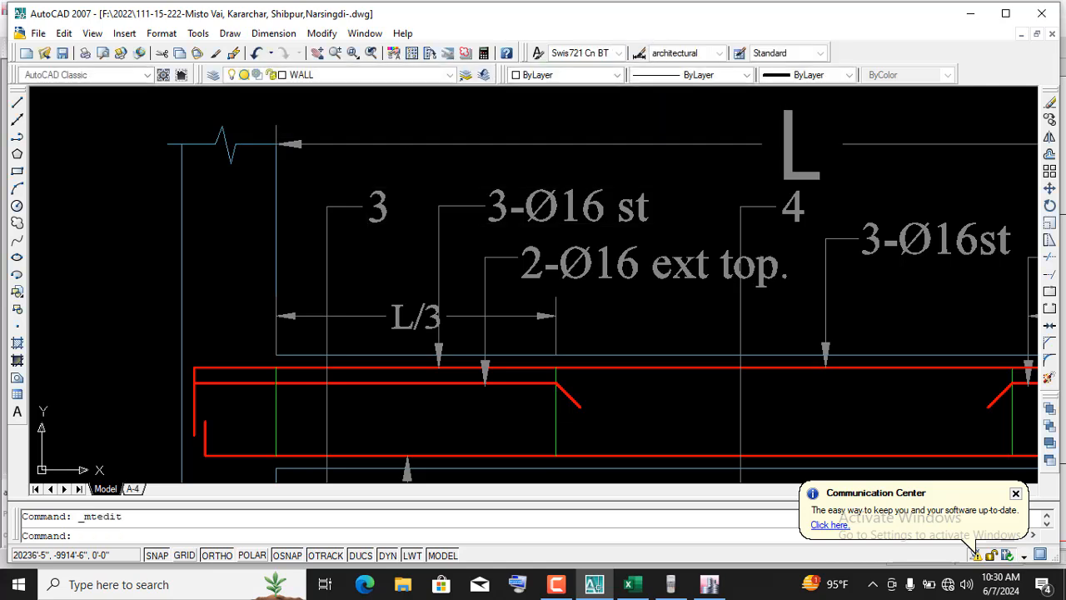
{"action": "left_click", "coordinate": [494, 210]}
{"action": "double_click", "coordinate": [499, 209]}
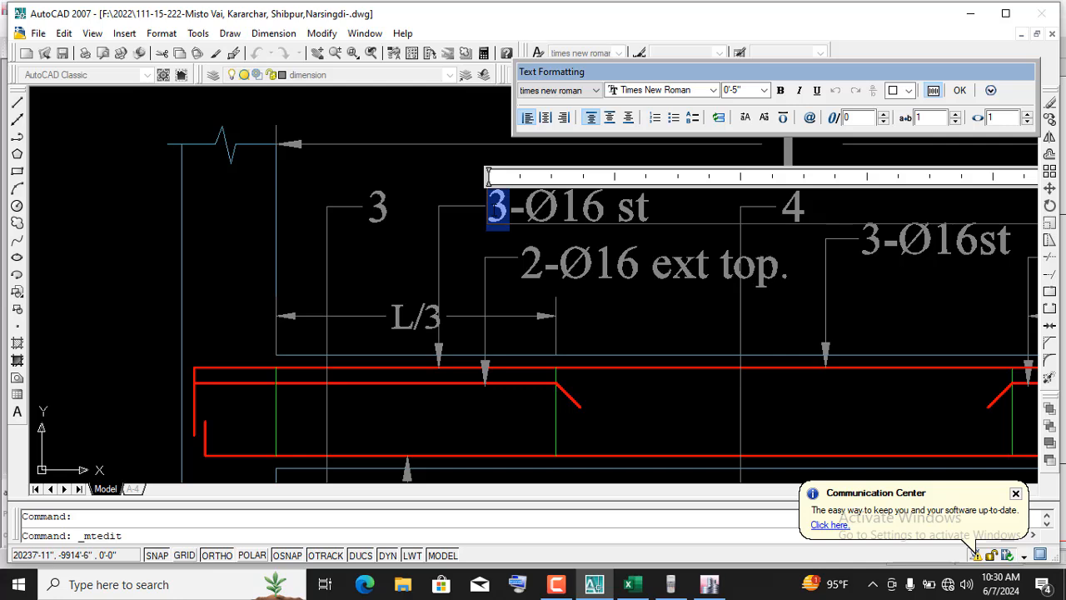
{"action": "type", "text": "2-Ø"}
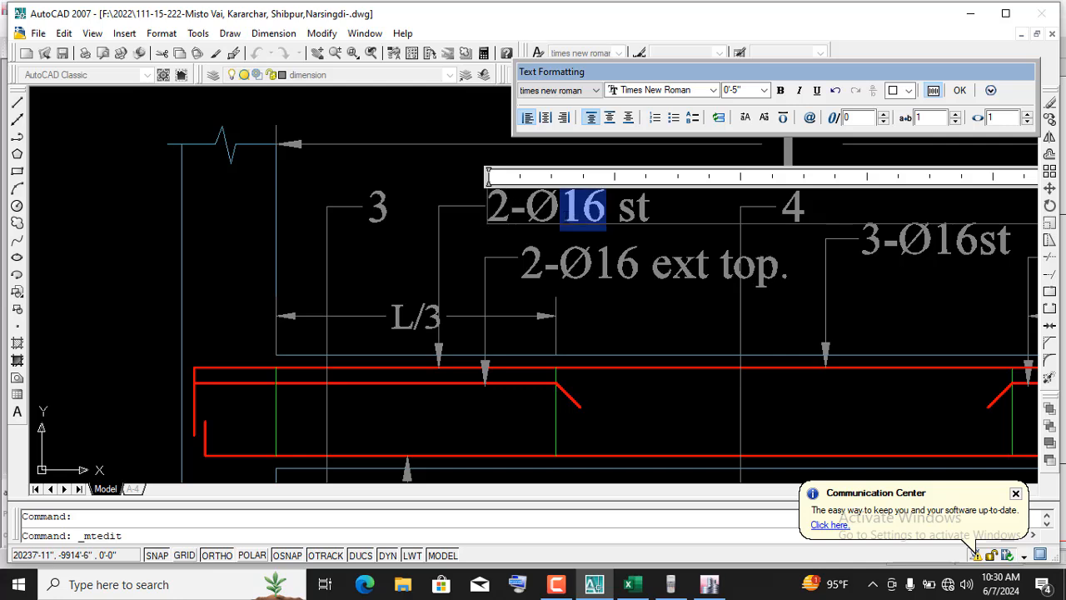
{"action": "type", "text": "20"}
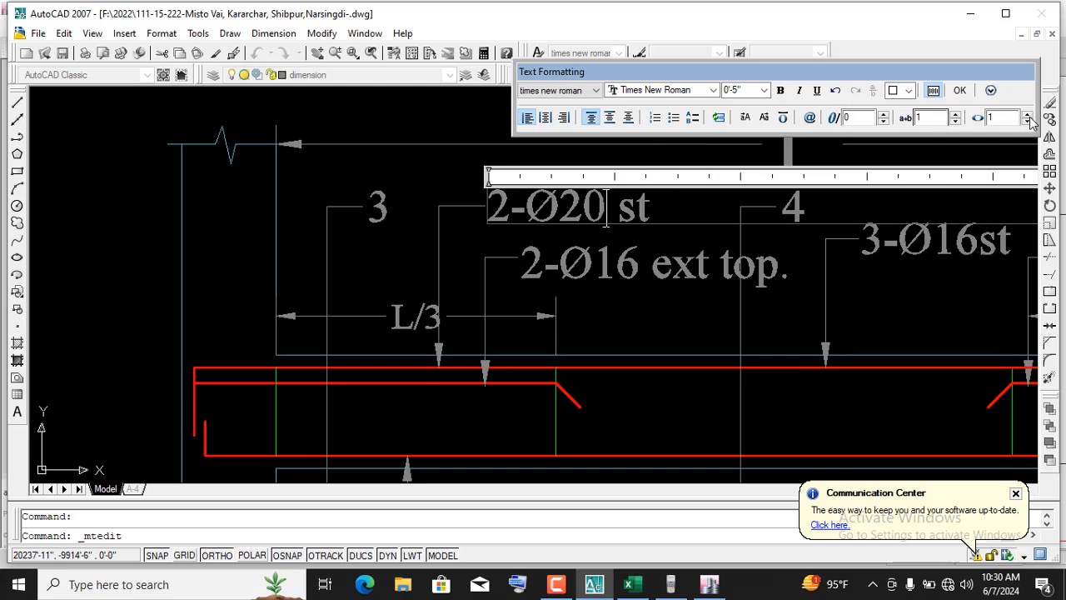
{"action": "left_click", "coordinate": [960, 92]}
- Set the extra top bar label at the outer end of FB-2's first span to 2-Ø20 ext top
{"action": "left_click", "coordinate": [675, 254]}
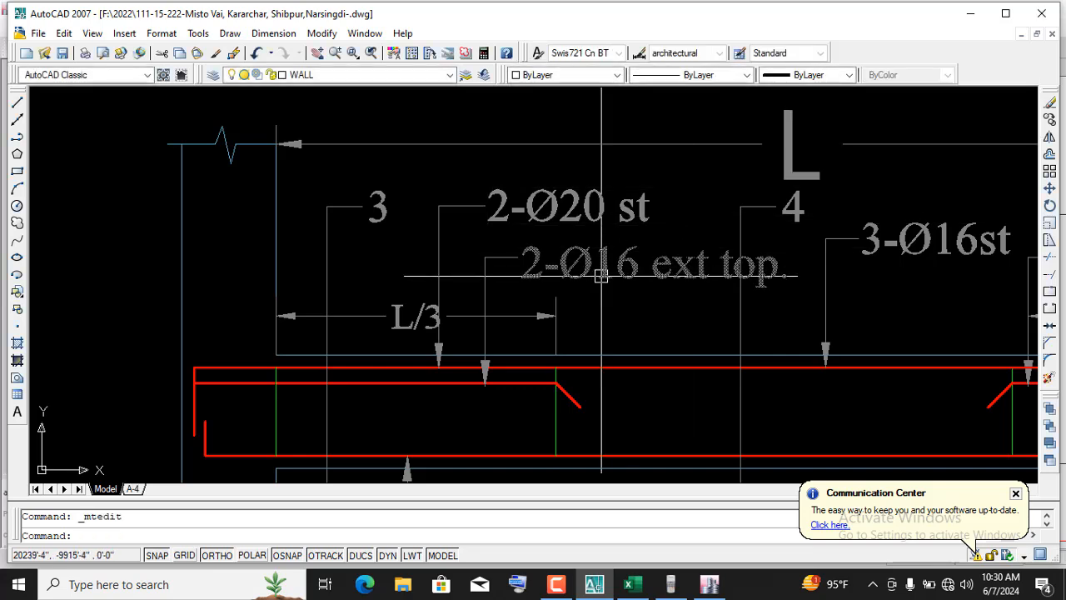
{"action": "scroll", "coordinate": [635, 262], "scroll_direction": "up", "scroll_amount": 2}
{"action": "double_click", "coordinate": [579, 257]}
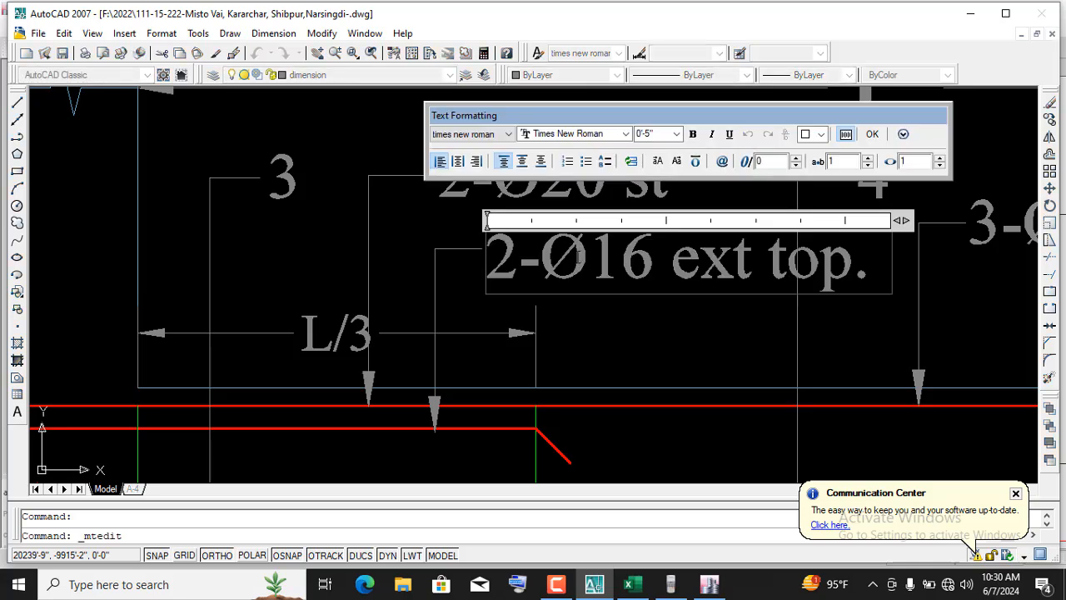
{"action": "left_click_drag", "start_coordinate": [588, 256], "coordinate": [645, 257]}
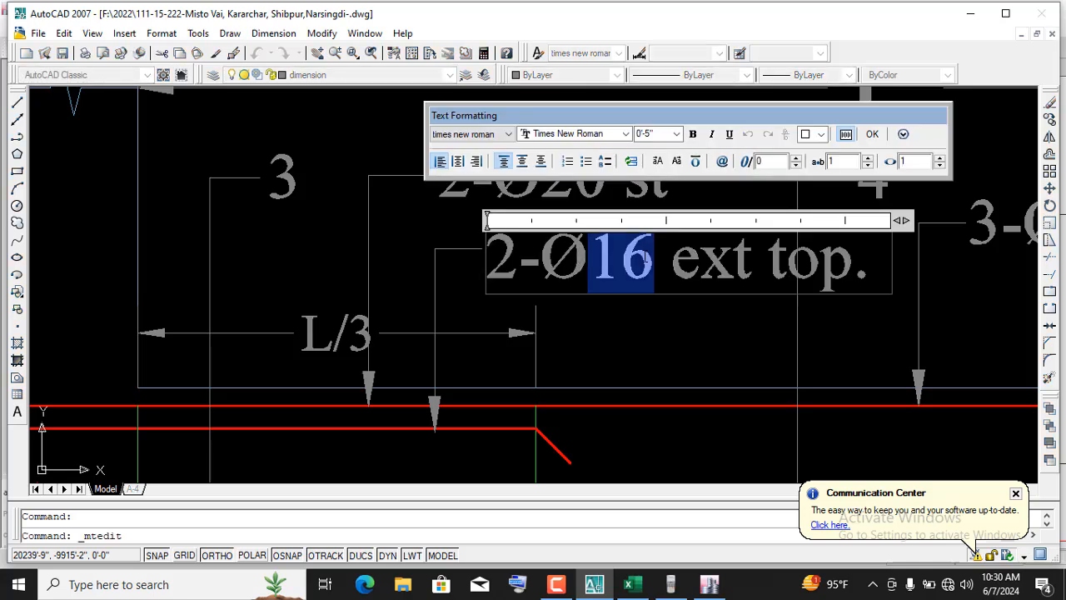
{"action": "type", "text": "20"}
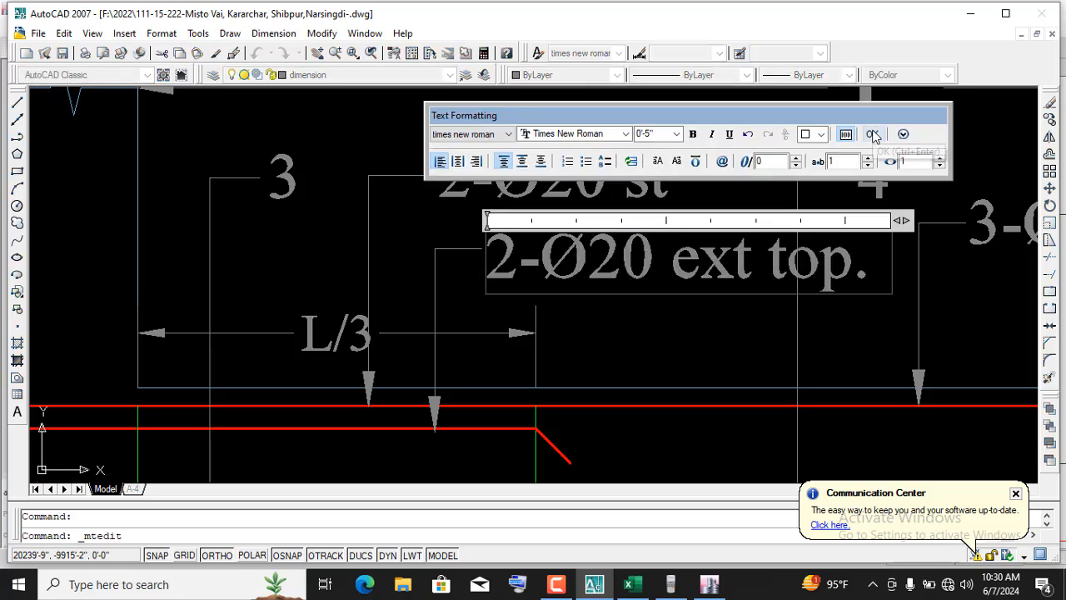
{"action": "left_click", "coordinate": [873, 136]}
{"action": "scroll", "coordinate": [475, 241], "scroll_direction": "down", "scroll_amount": 4}
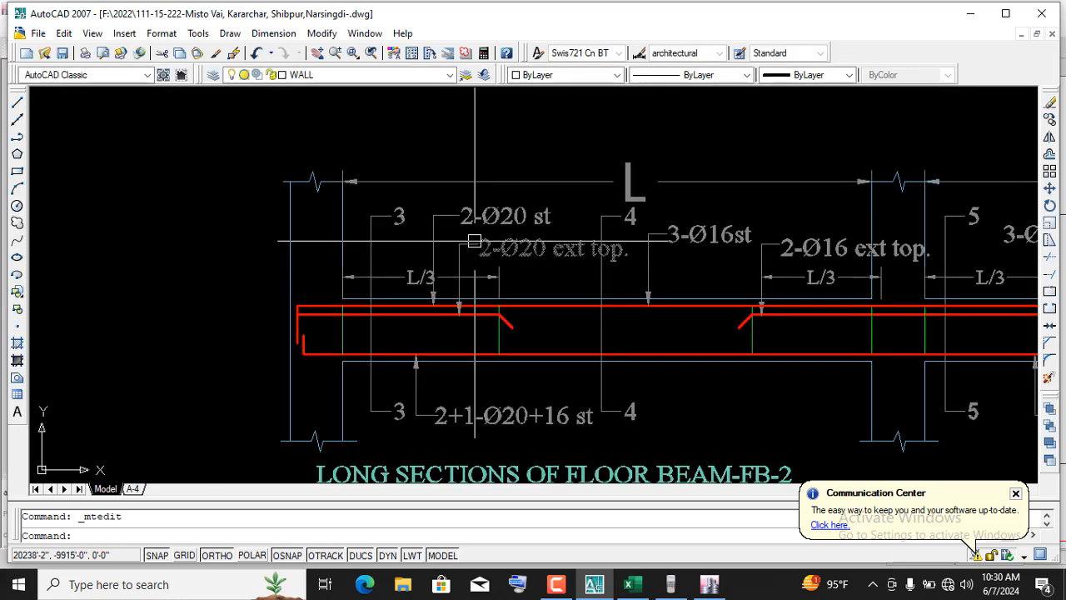
- Change the straight top bar label near section 4, at FB-2's first midspan, to 2-Ø20st
{"action": "scroll", "coordinate": [851, 272], "scroll_direction": "up", "scroll_amount": 2}
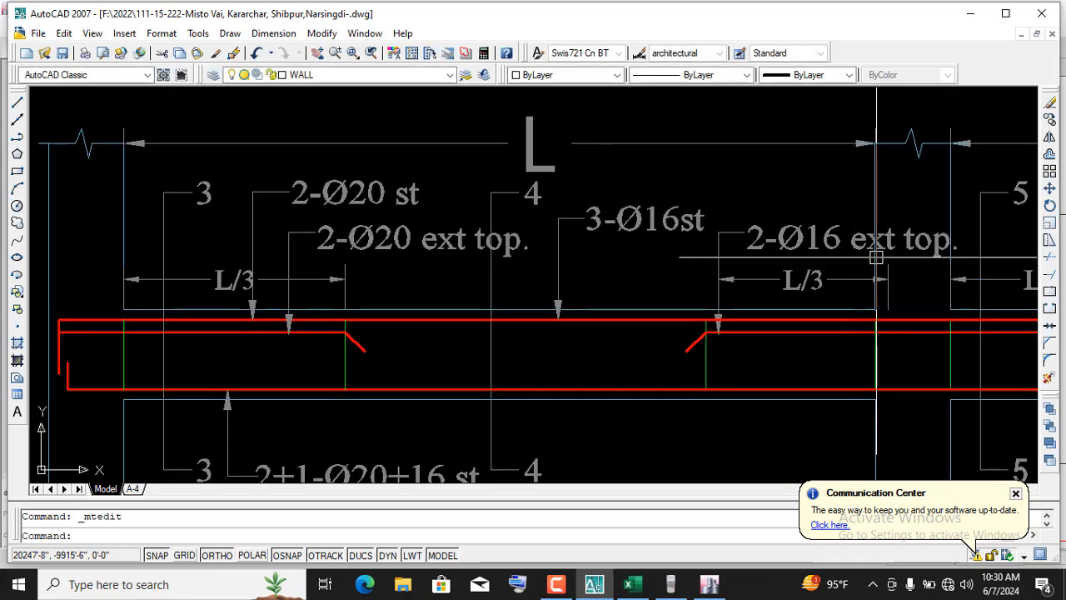
{"action": "scroll", "coordinate": [866, 258], "scroll_direction": "up", "scroll_amount": 1}
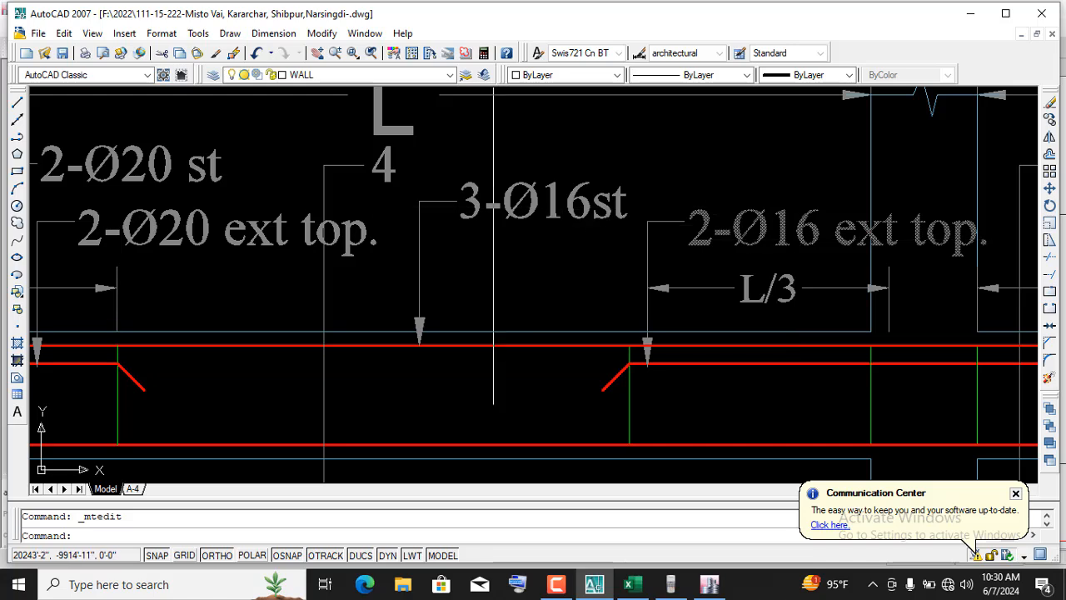
{"action": "double_click", "coordinate": [472, 200]}
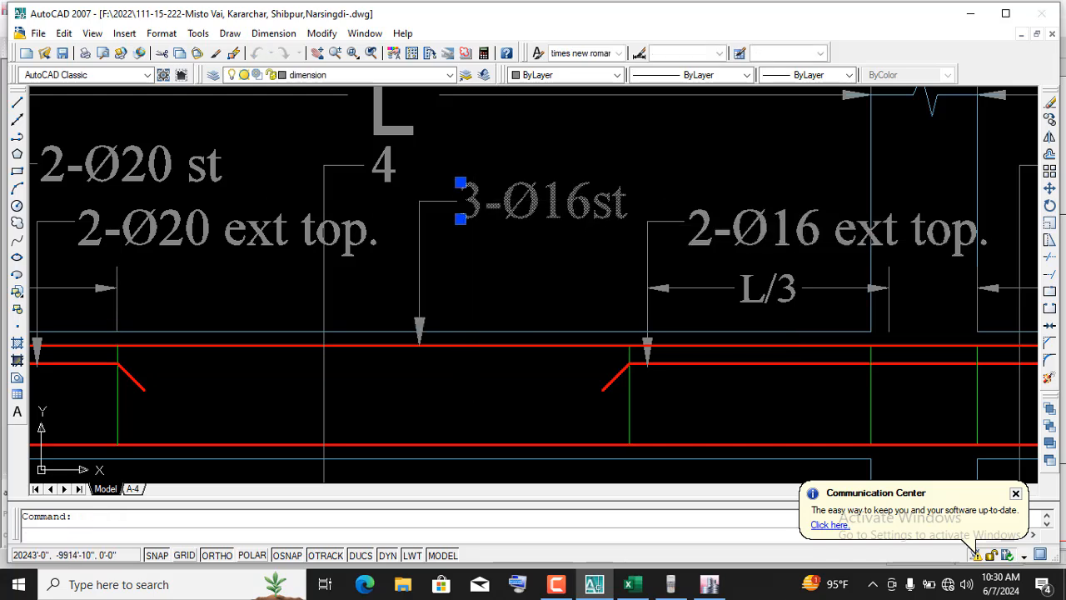
{"action": "double_click", "coordinate": [457, 208]}
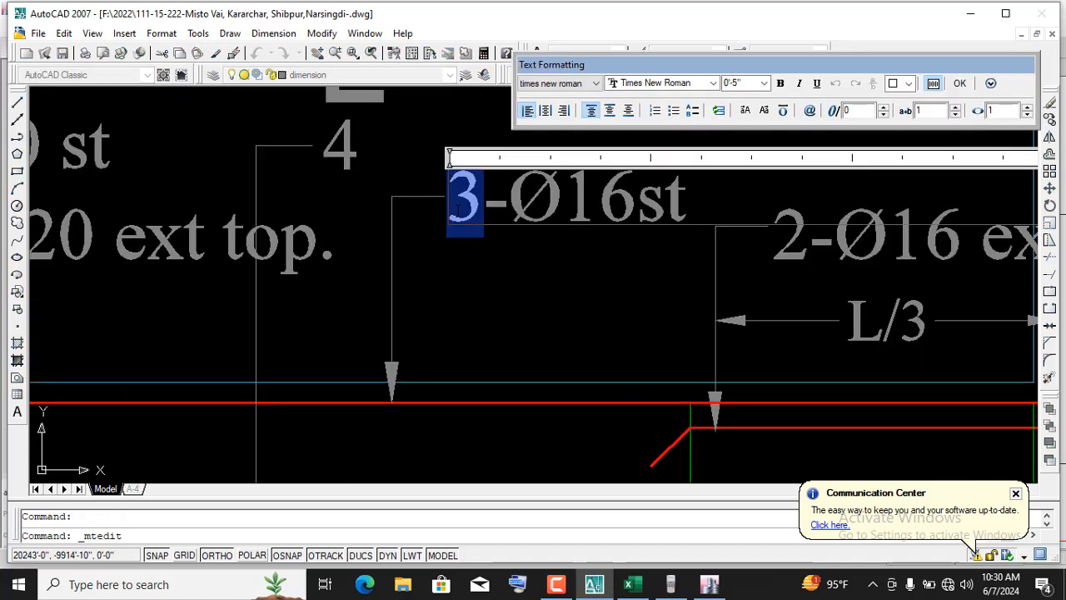
{"action": "type", "text": "2"}
{"action": "key", "text": "shift+Right"}
{"action": "key", "text": "shift+Right"}
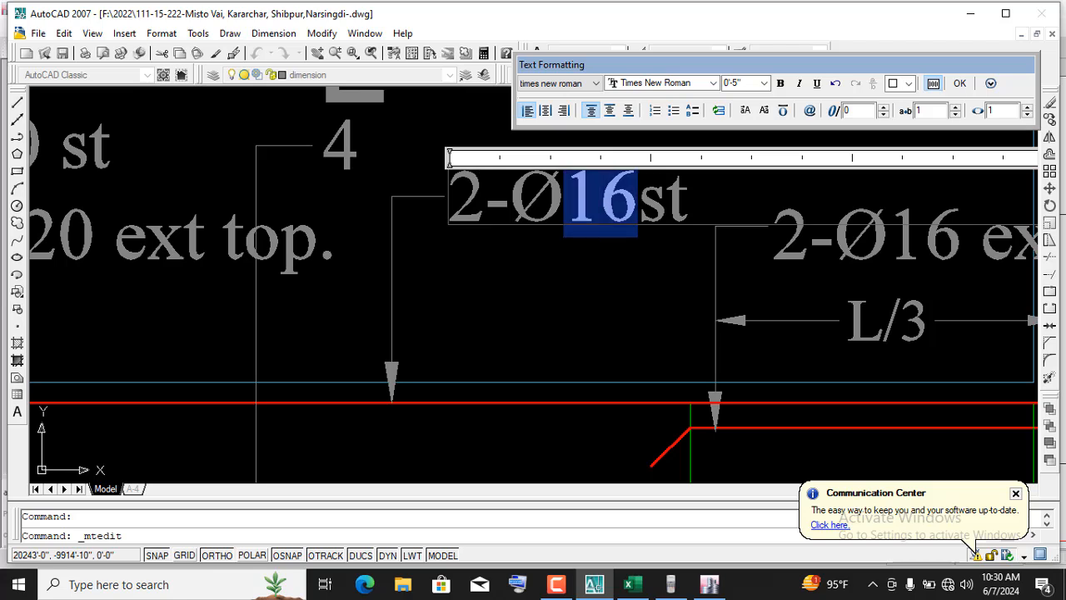
{"action": "type", "text": "20"}
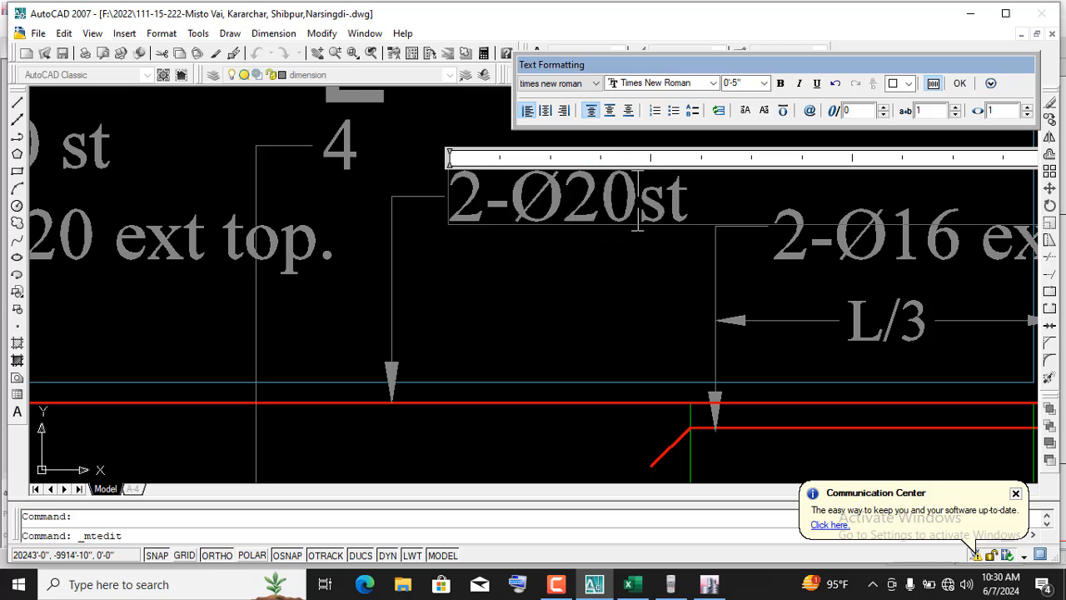
{"action": "left_click", "coordinate": [962, 87]}
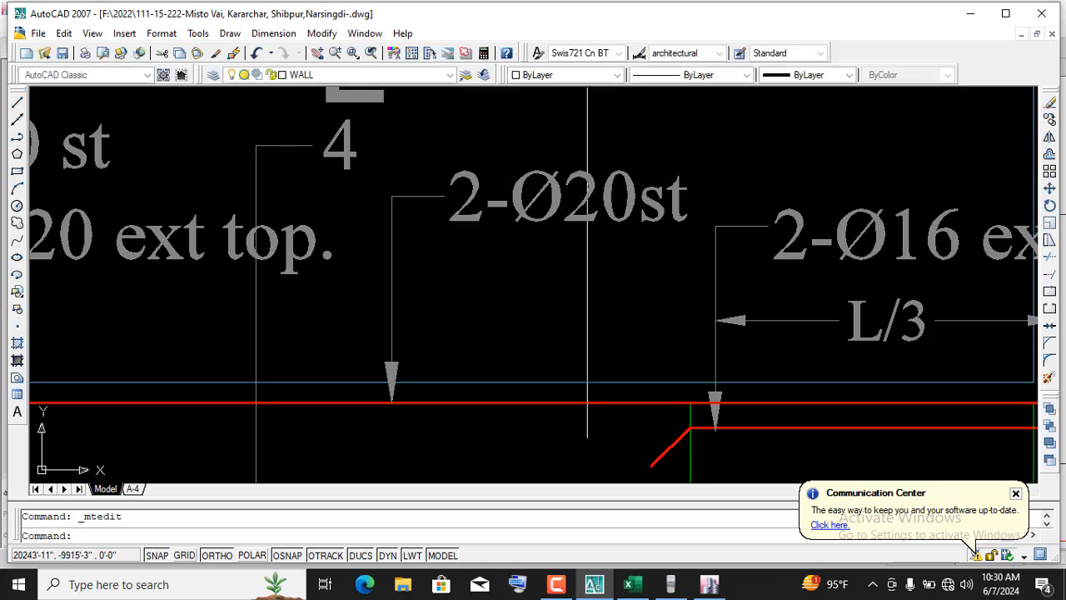
- Set the extra top bar label at the first interior support of FB-2 to 2-Ø20 ext top
{"action": "scroll", "coordinate": [453, 218], "scroll_direction": "down", "scroll_amount": 4}
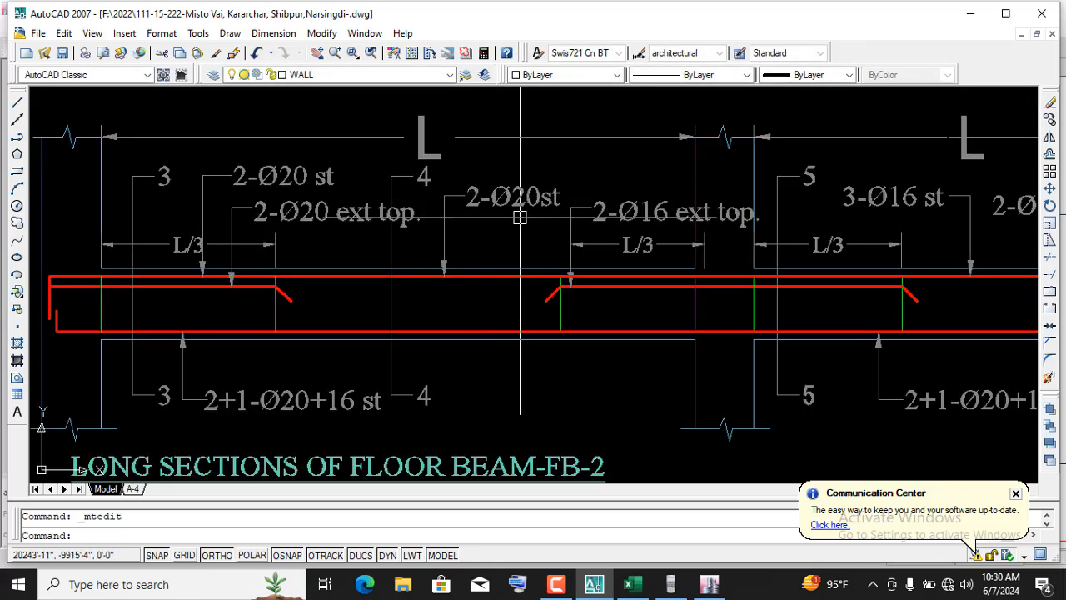
{"action": "scroll", "coordinate": [510, 213], "scroll_direction": "up", "scroll_amount": 2}
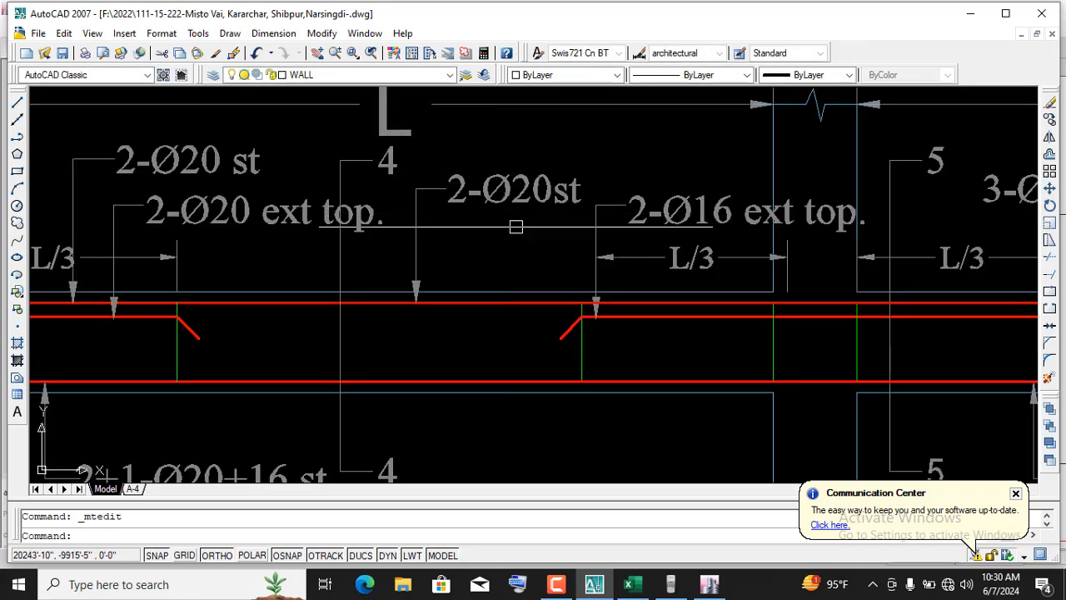
{"action": "scroll", "coordinate": [453, 205], "scroll_direction": "down", "scroll_amount": 2}
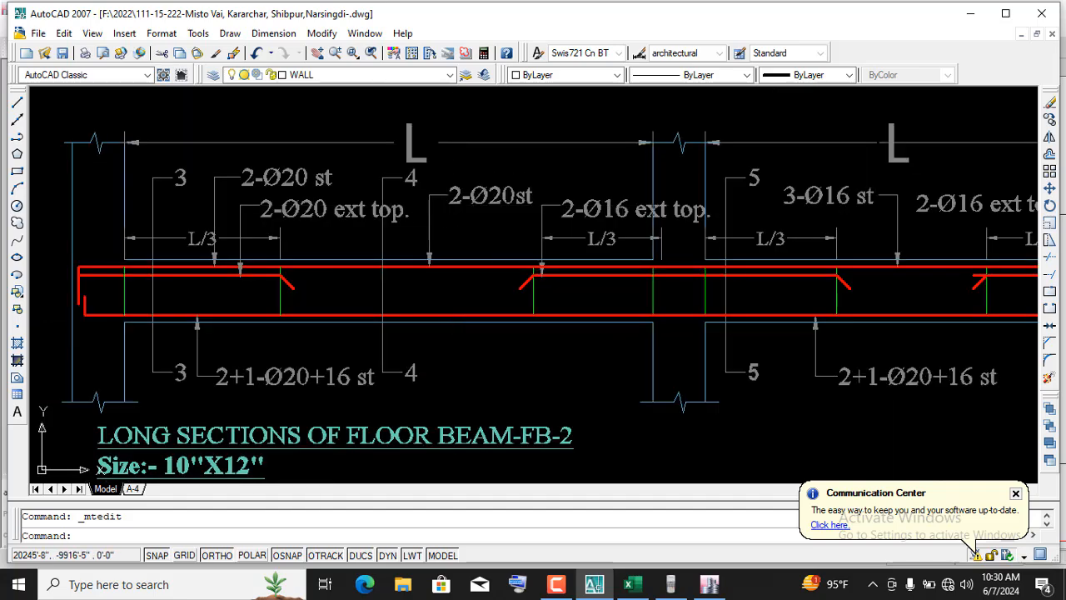
{"action": "scroll", "coordinate": [607, 227], "scroll_direction": "up", "scroll_amount": 2}
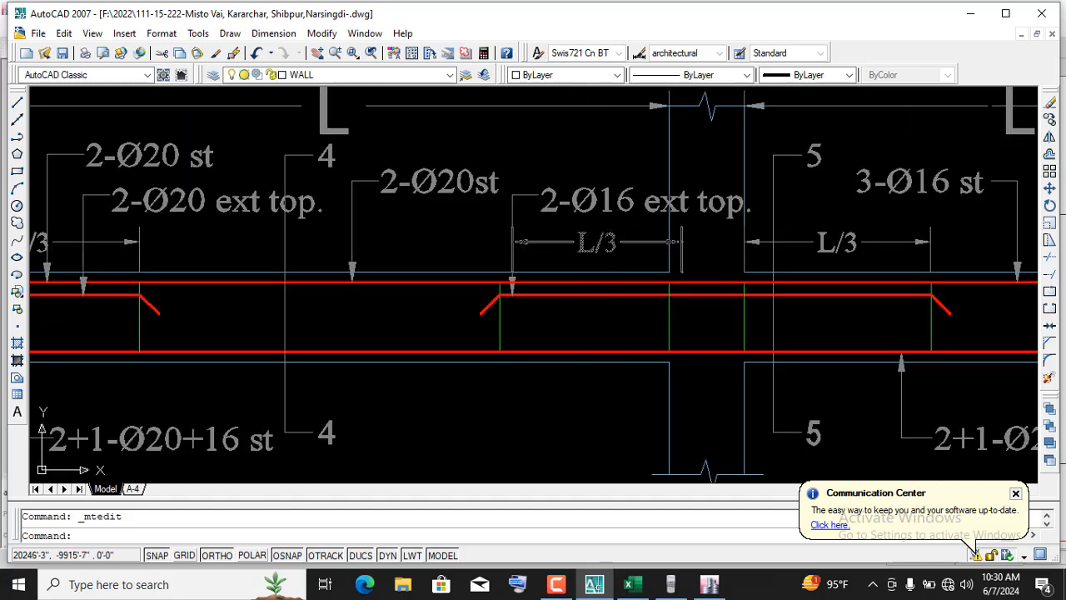
{"action": "scroll", "coordinate": [623, 200], "scroll_direction": "up", "scroll_amount": 2}
{"action": "double_click", "coordinate": [623, 200]}
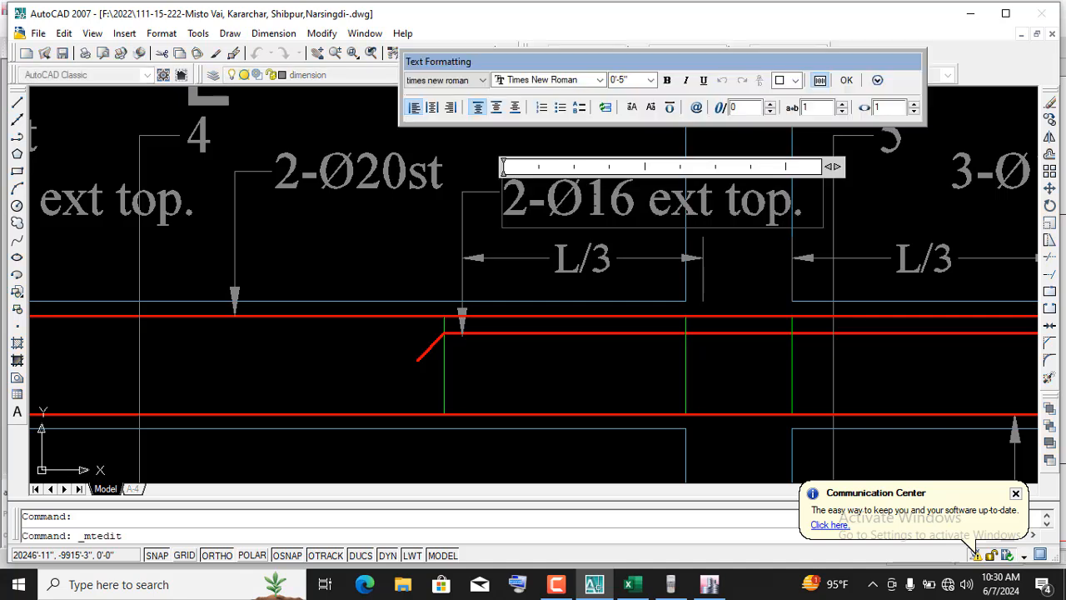
{"action": "left_click_drag", "start_coordinate": [608, 200], "coordinate": [634, 202]}
{"action": "type", "text": "2"}
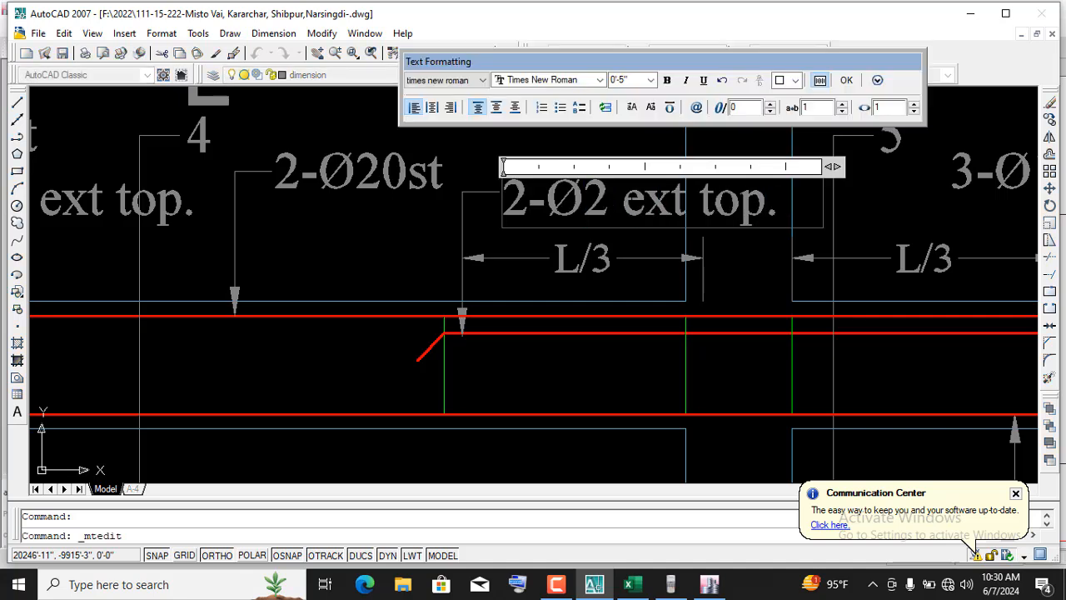
{"action": "type", "text": "0"}
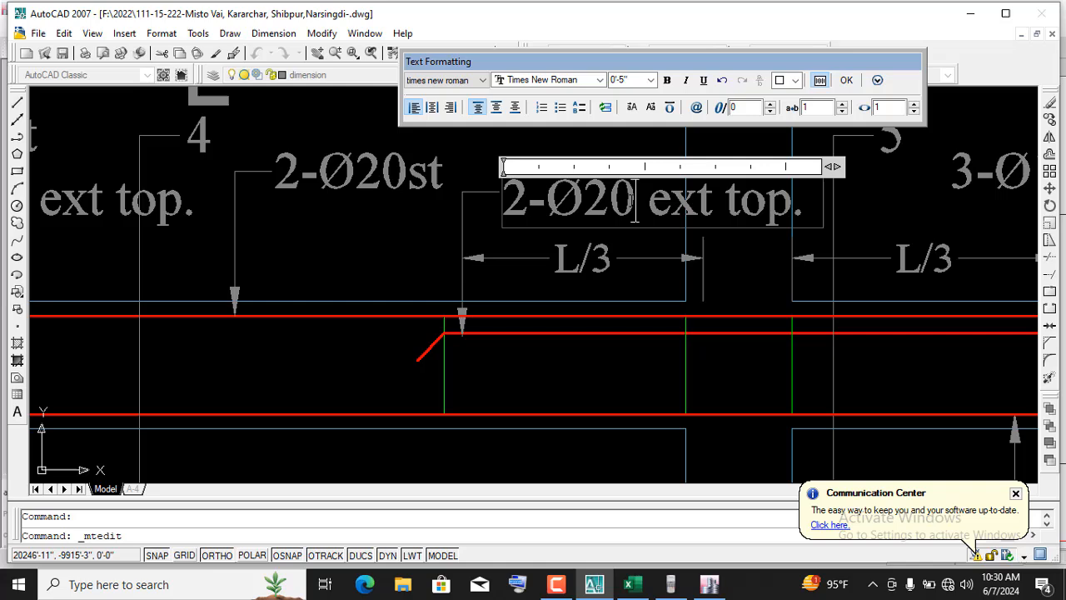
{"action": "left_click", "coordinate": [847, 81]}
{"action": "scroll", "coordinate": [544, 278], "scroll_direction": "down", "scroll_amount": 5}
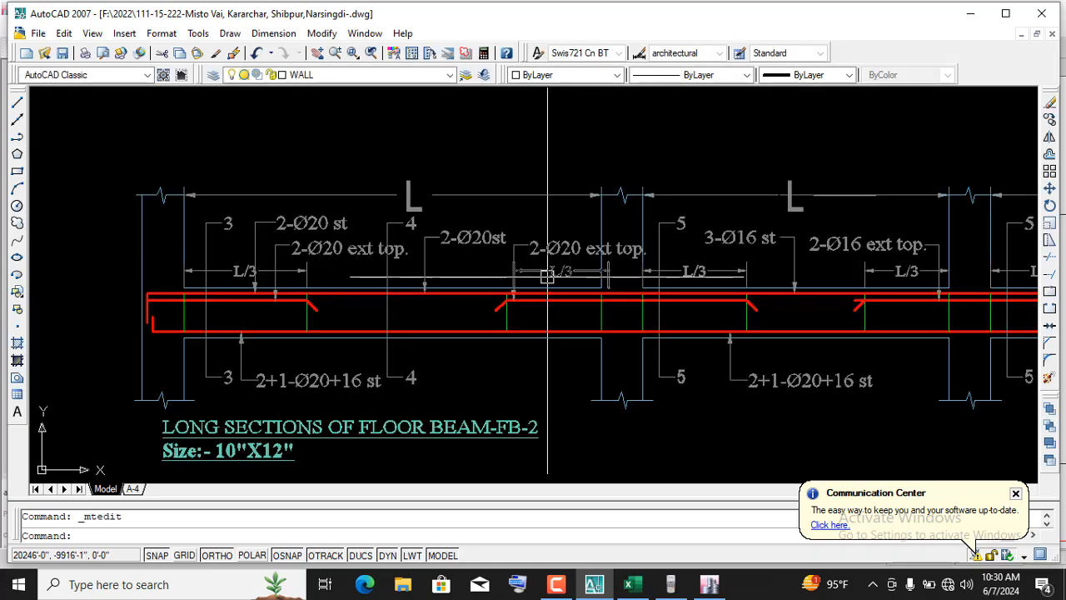
- Examine the straight and extra top bars along FB-2's first span and over the interior support, including their L/3 extents
{"action": "scroll", "coordinate": [162, 293], "scroll_direction": "up", "scroll_amount": 3}
{"action": "scroll", "coordinate": [162, 293], "scroll_direction": "up", "scroll_amount": 2}
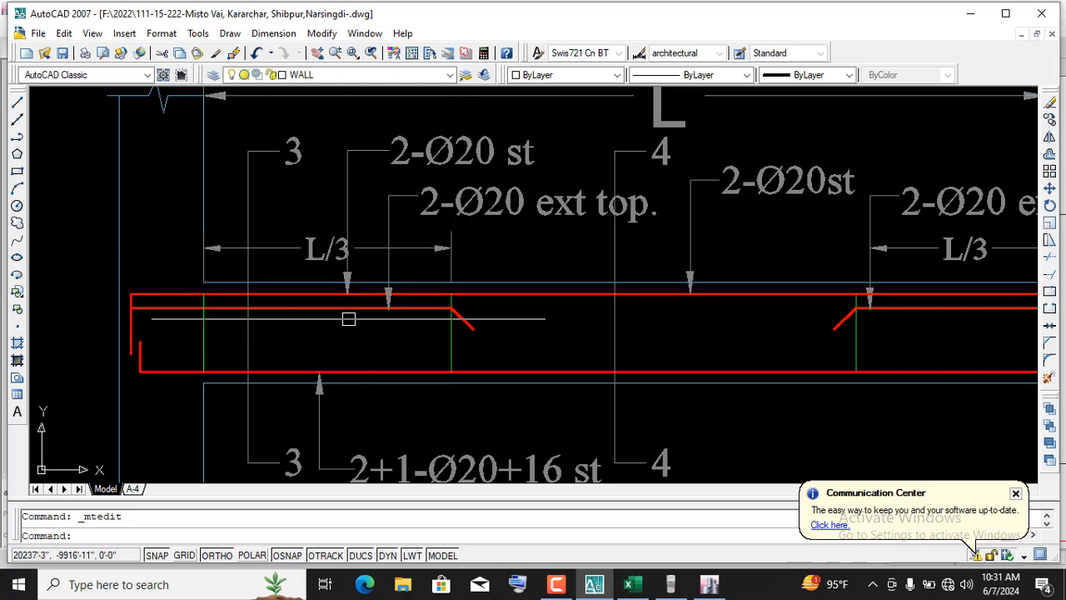
{"action": "scroll", "coordinate": [341, 307], "scroll_direction": "down", "scroll_amount": 2}
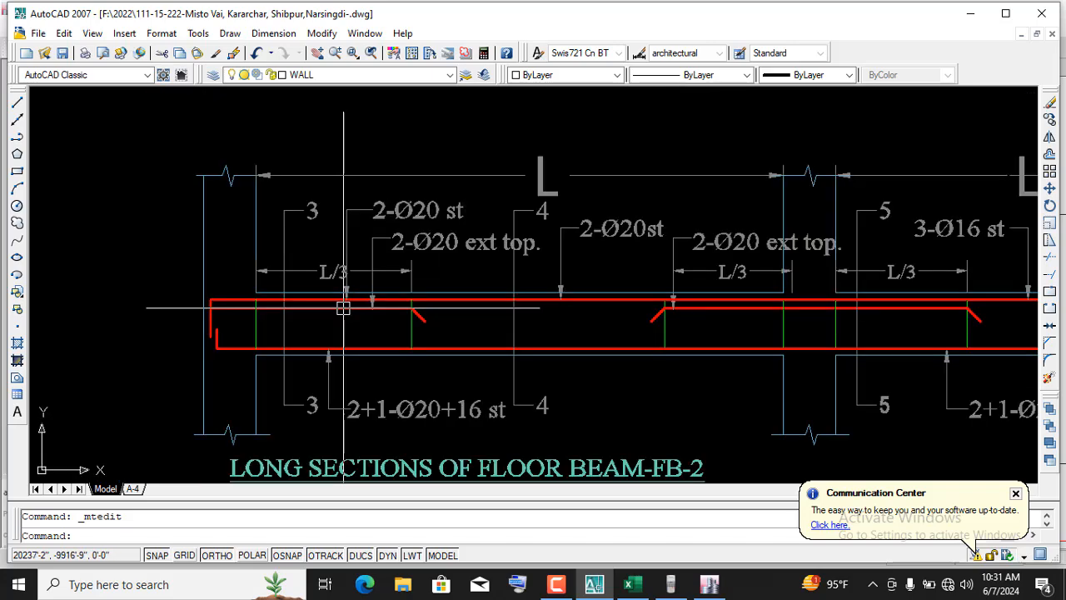
{"action": "scroll", "coordinate": [735, 291], "scroll_direction": "up", "scroll_amount": 2}
{"action": "scroll", "coordinate": [735, 291], "scroll_direction": "down", "scroll_amount": 3}
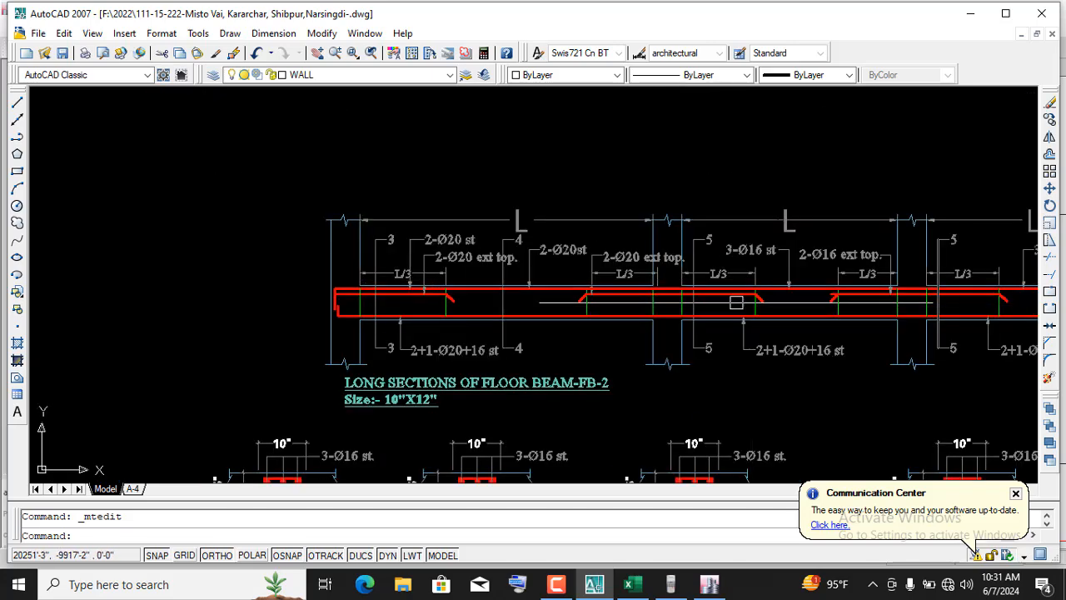
{"action": "scroll", "coordinate": [667, 284], "scroll_direction": "up", "scroll_amount": 3}
{"action": "scroll", "coordinate": [546, 252], "scroll_direction": "up", "scroll_amount": 1}
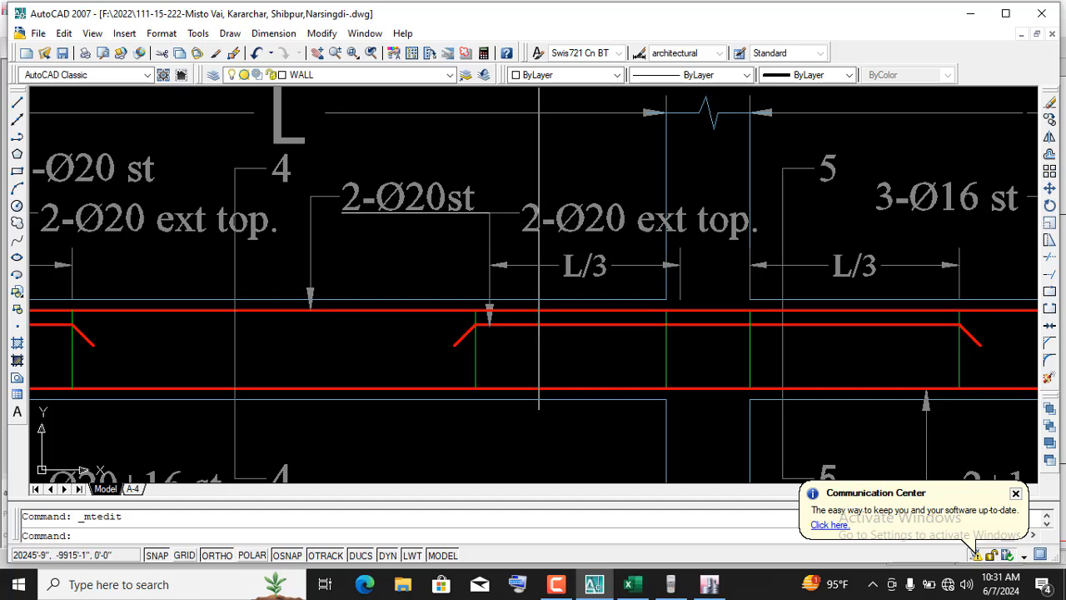
{"action": "scroll", "coordinate": [540, 348], "scroll_direction": "down", "scroll_amount": 2}
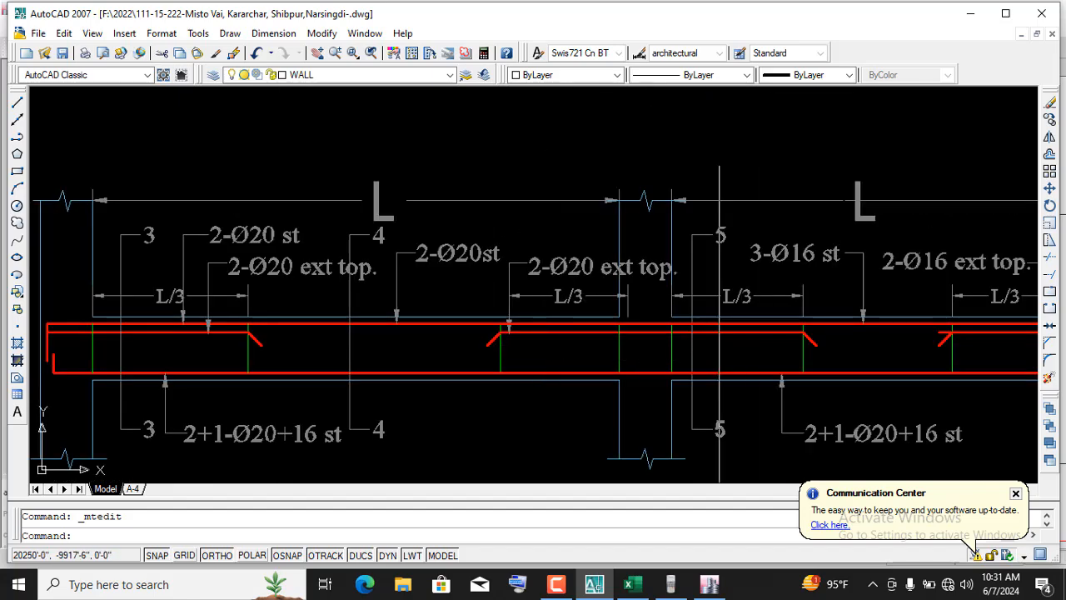
{"action": "scroll", "coordinate": [530, 331], "scroll_direction": "up", "scroll_amount": 1}
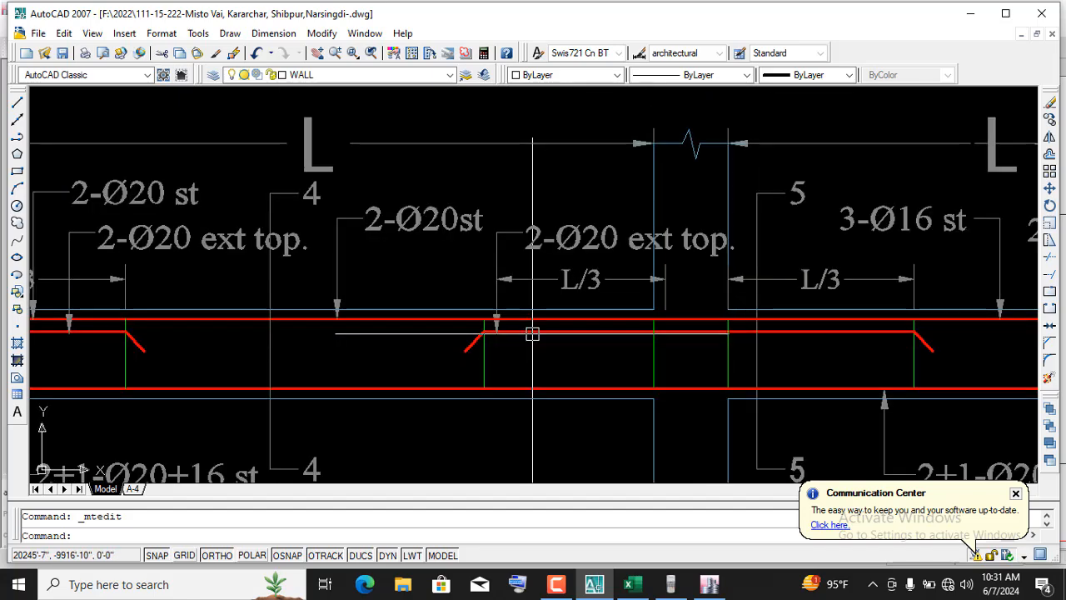
{"action": "scroll", "coordinate": [914, 325], "scroll_direction": "up", "scroll_amount": 2}
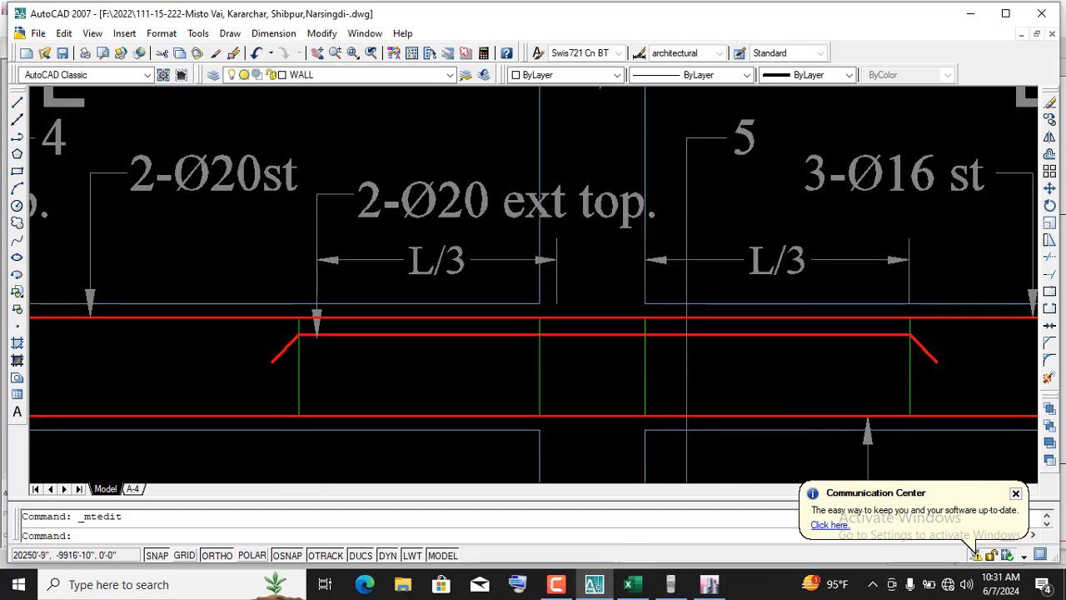
{"action": "scroll", "coordinate": [751, 348], "scroll_direction": "down", "scroll_amount": 5}
{"action": "scroll", "coordinate": [751, 348], "scroll_direction": "up", "scroll_amount": 2}
{"action": "scroll", "coordinate": [751, 349], "scroll_direction": "down", "scroll_amount": 1}
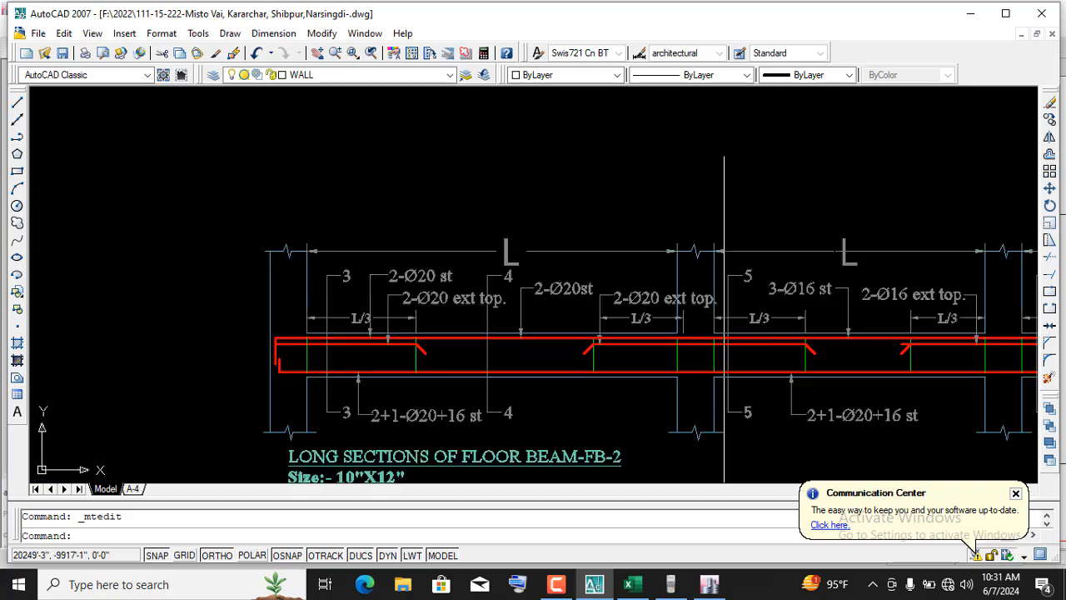
- Trim the extra top bar's stub past its bend at the right-hand L/3 point of FB-2's second span, and dismiss the Communication Center notice
{"action": "scroll", "coordinate": [724, 356], "scroll_direction": "down", "scroll_amount": 2}
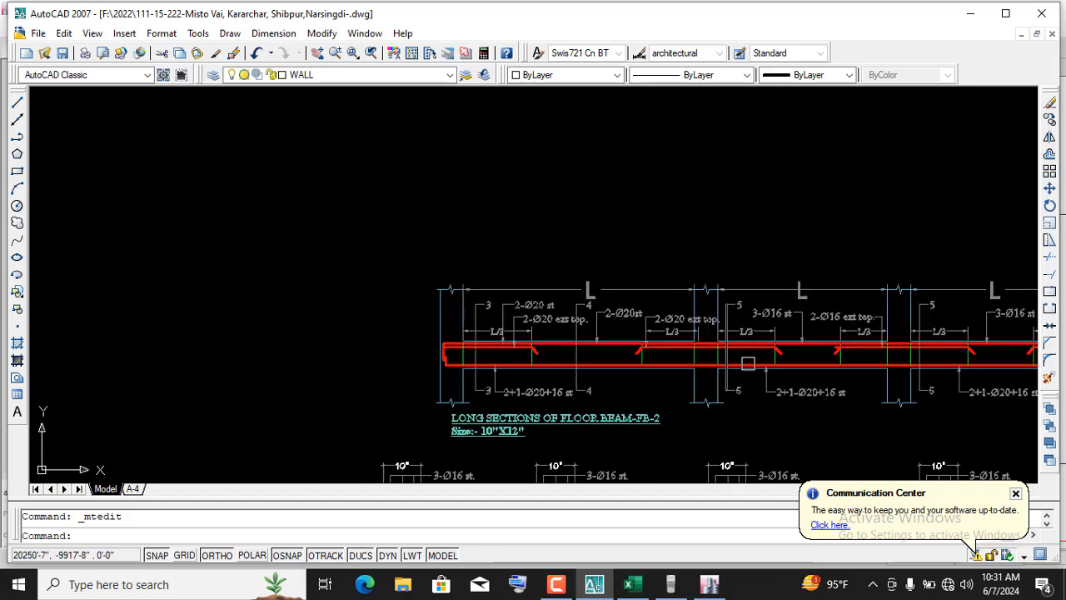
{"action": "scroll", "coordinate": [748, 363], "scroll_direction": "up", "scroll_amount": 2}
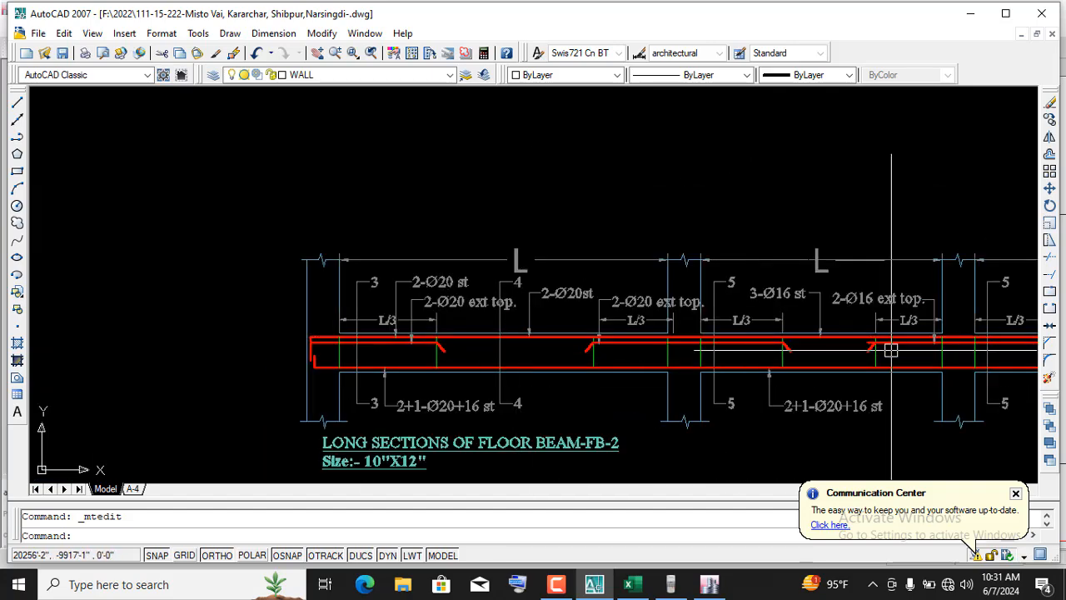
{"action": "scroll", "coordinate": [791, 354], "scroll_direction": "up", "scroll_amount": 3}
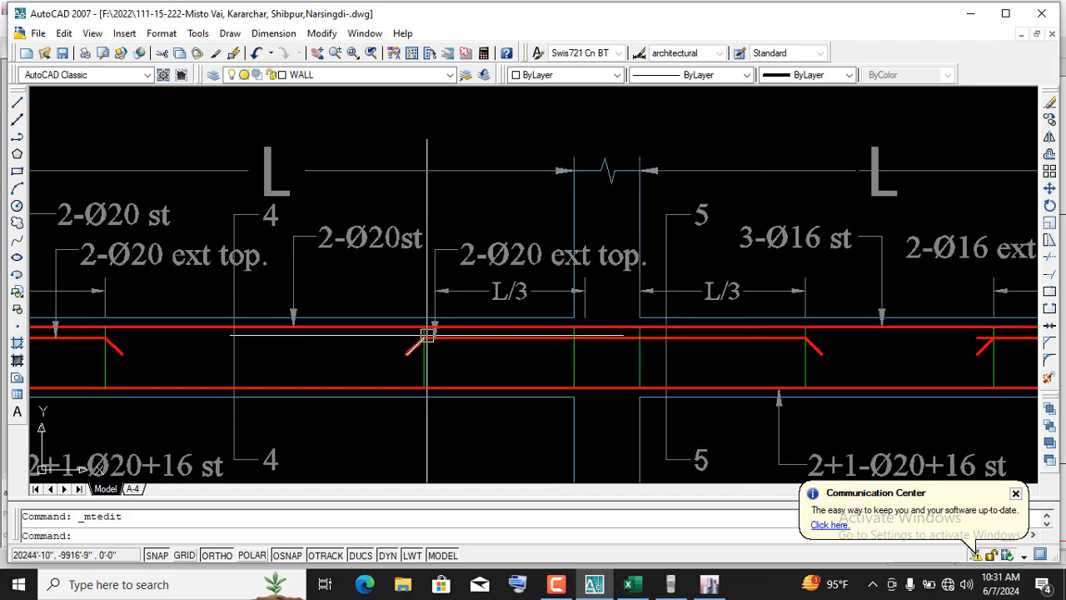
{"action": "scroll", "coordinate": [658, 325], "scroll_direction": "down", "scroll_amount": 2}
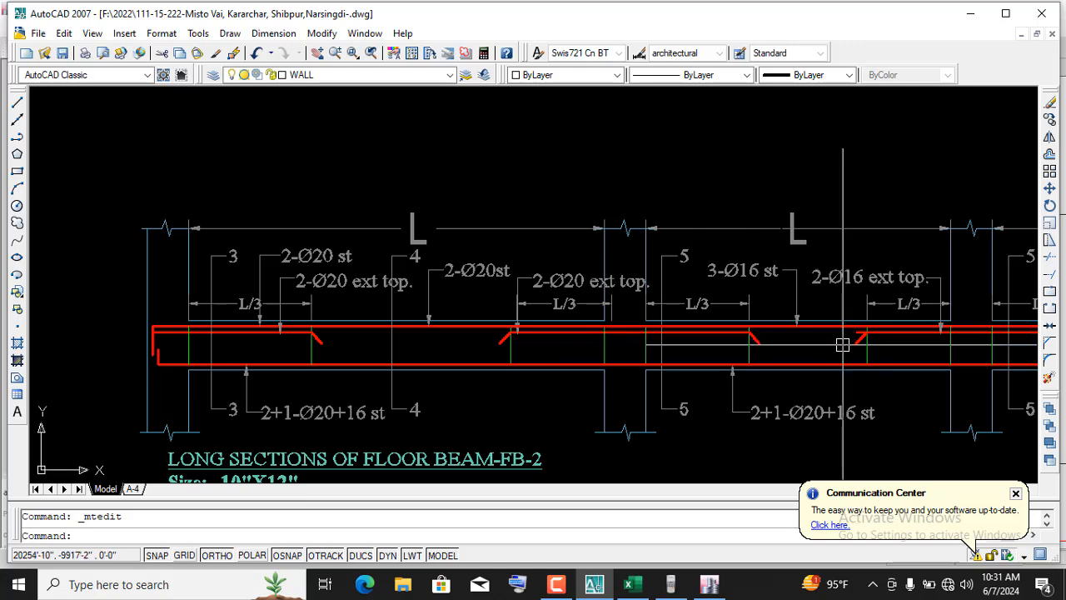
{"action": "scroll", "coordinate": [778, 350], "scroll_direction": "up", "scroll_amount": 2}
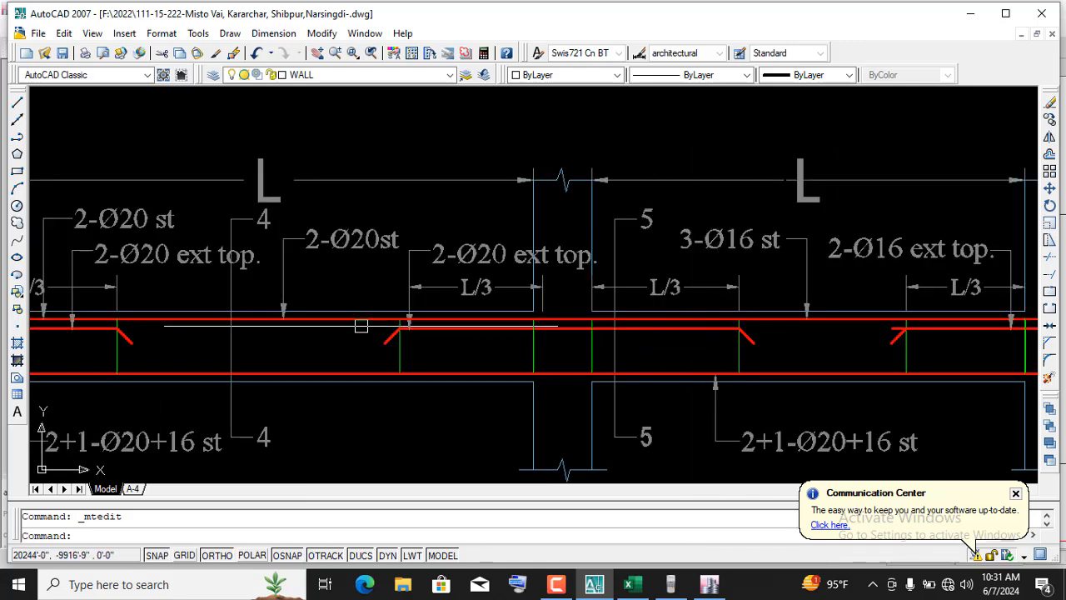
{"action": "scroll", "coordinate": [269, 336], "scroll_direction": "down", "scroll_amount": 2}
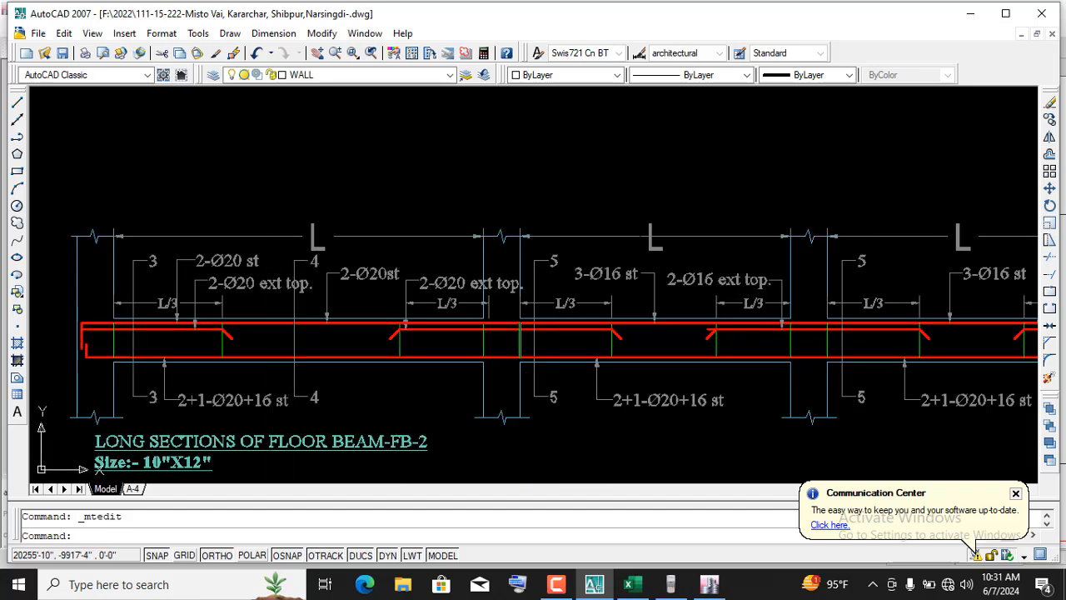
{"action": "scroll", "coordinate": [658, 358], "scroll_direction": "up", "scroll_amount": 3}
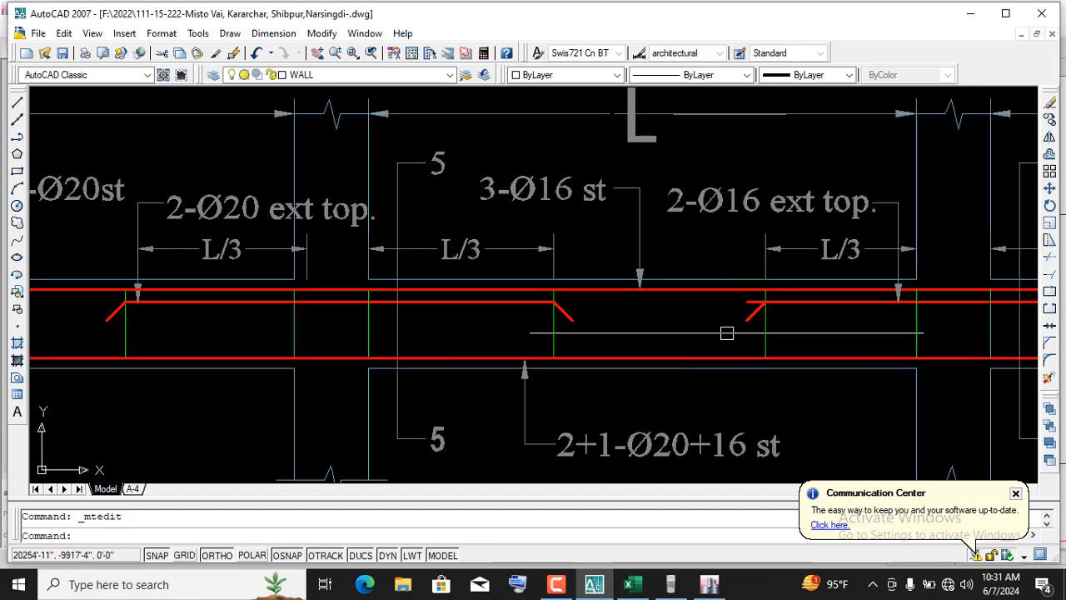
{"action": "scroll", "coordinate": [727, 333], "scroll_direction": "up", "scroll_amount": 2}
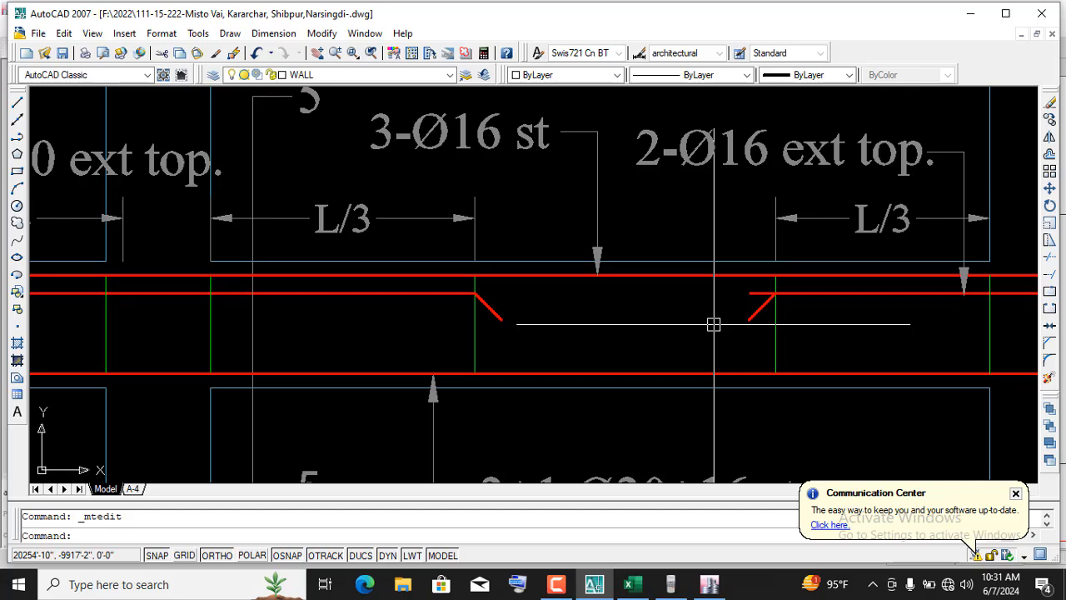
{"action": "type", "text": "tr"}
{"action": "key", "text": "Return"}
{"action": "key", "text": "Return"}
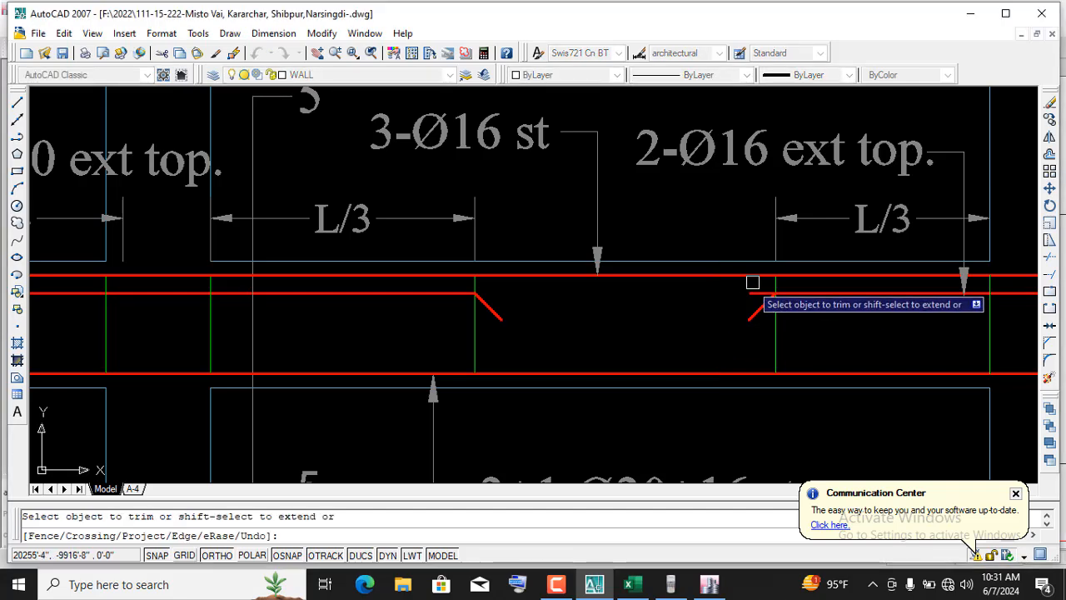
{"action": "scroll", "coordinate": [741, 326], "scroll_direction": "down", "scroll_amount": 5}
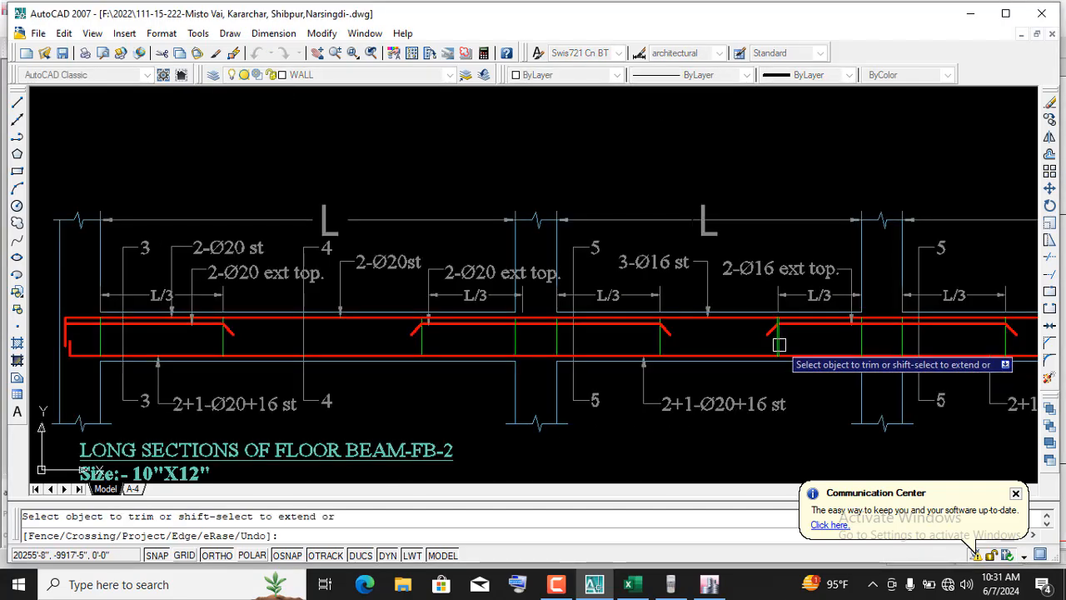
{"action": "scroll", "coordinate": [738, 393], "scroll_direction": "up", "scroll_amount": 4}
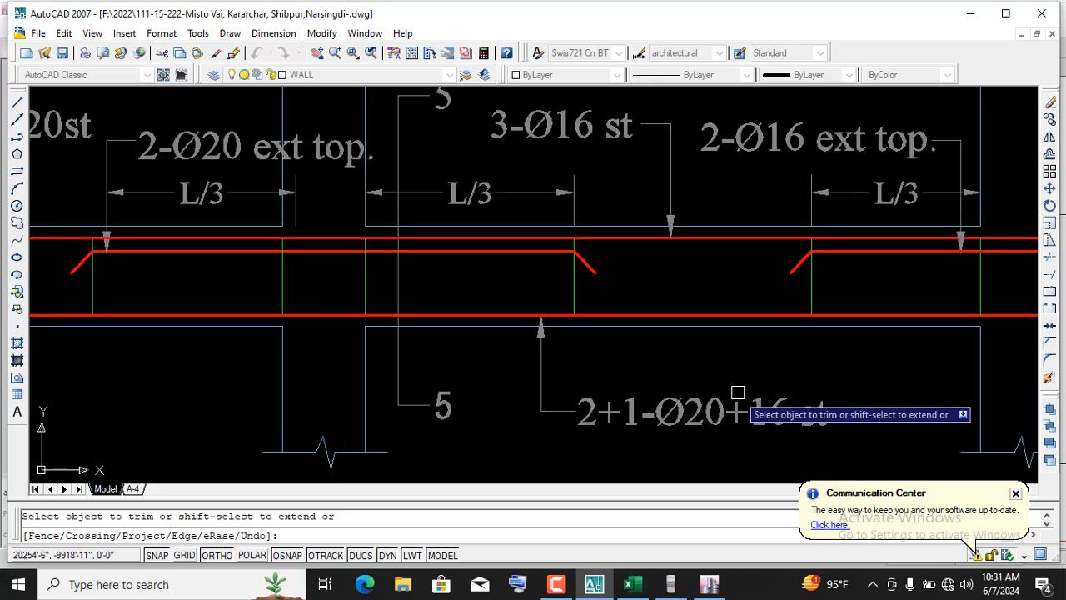
{"action": "key", "text": "Escape"}
{"action": "scroll", "coordinate": [767, 322], "scroll_direction": "down", "scroll_amount": 3}
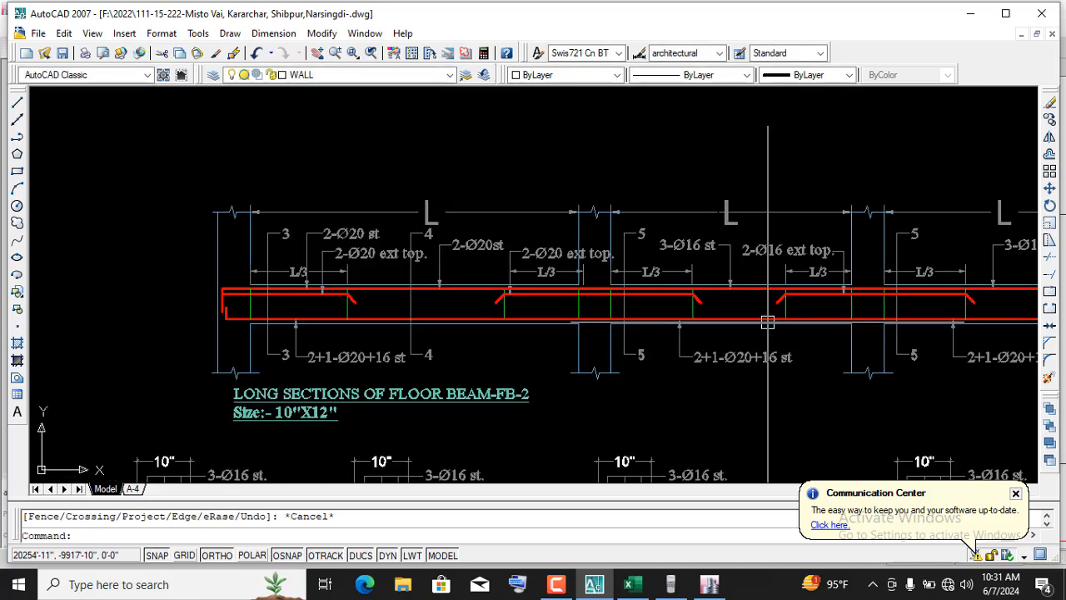
{"action": "left_click", "coordinate": [1016, 495]}
- Change the bar counts in FB-2's first-span bottom bar label to 4+4 and move the remaining text to a second line
{"action": "scroll", "coordinate": [714, 313], "scroll_direction": "up", "scroll_amount": 3}
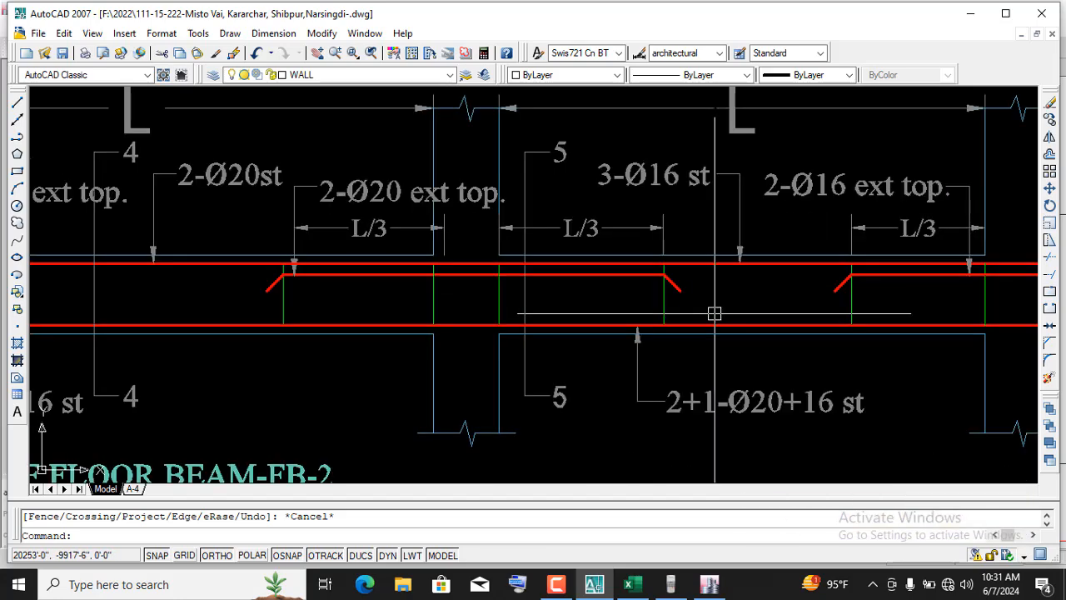
{"action": "scroll", "coordinate": [718, 313], "scroll_direction": "down", "scroll_amount": 3}
{"action": "scroll", "coordinate": [350, 307], "scroll_direction": "up", "scroll_amount": 3}
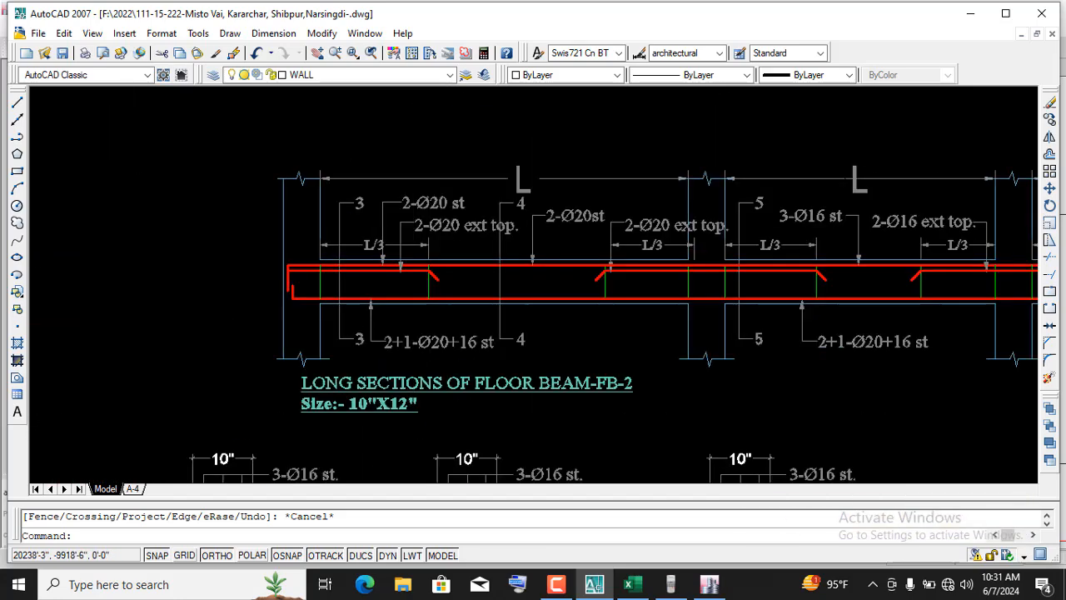
{"action": "scroll", "coordinate": [378, 352], "scroll_direction": "up", "scroll_amount": 3}
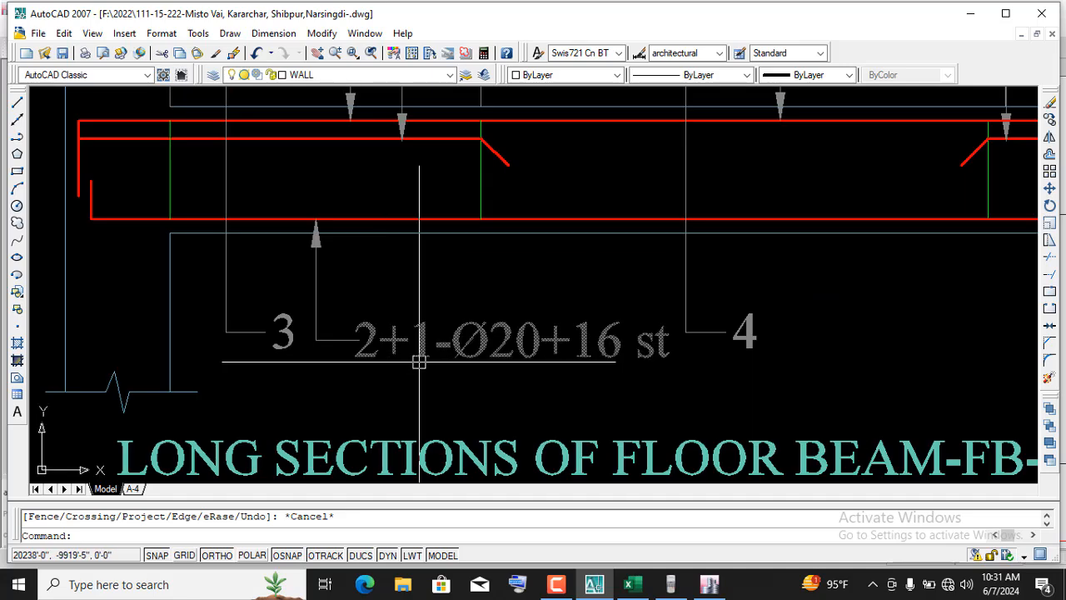
{"action": "double_click", "coordinate": [369, 347]}
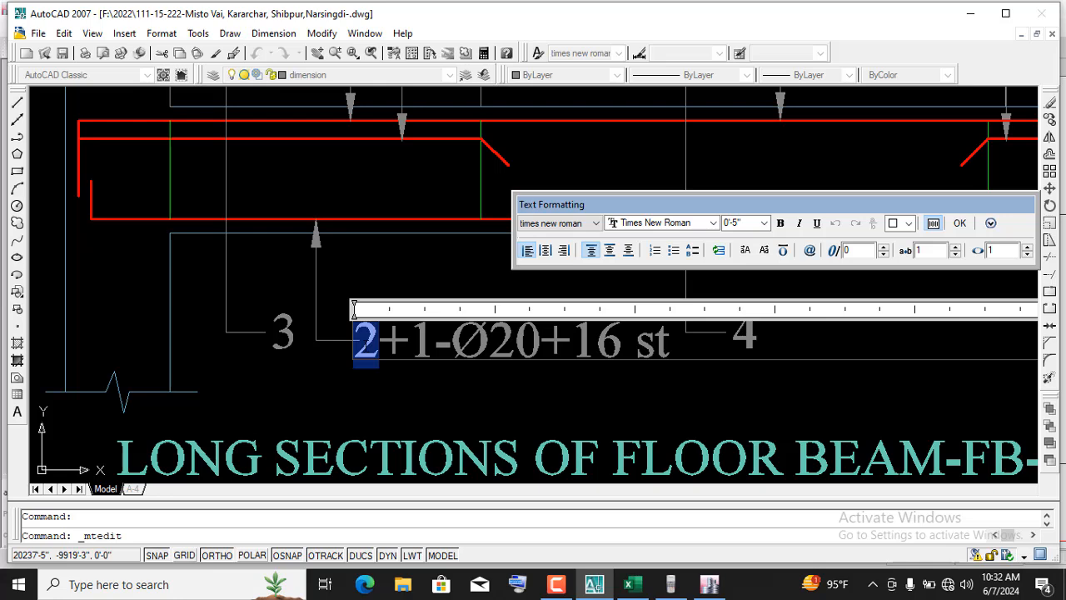
{"action": "type", "text": "4"}
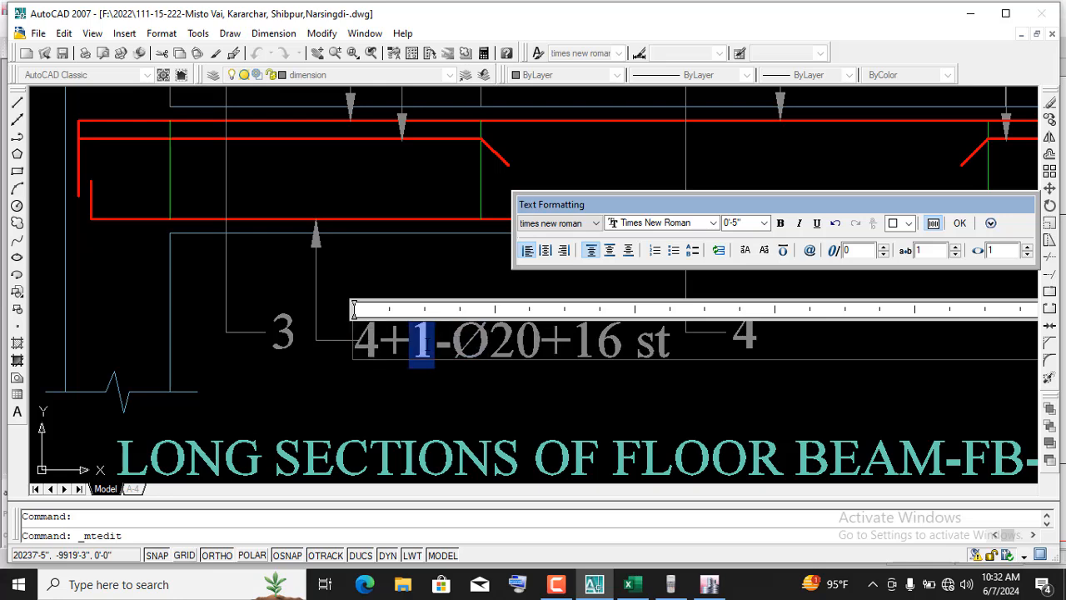
{"action": "key", "text": "Return"}
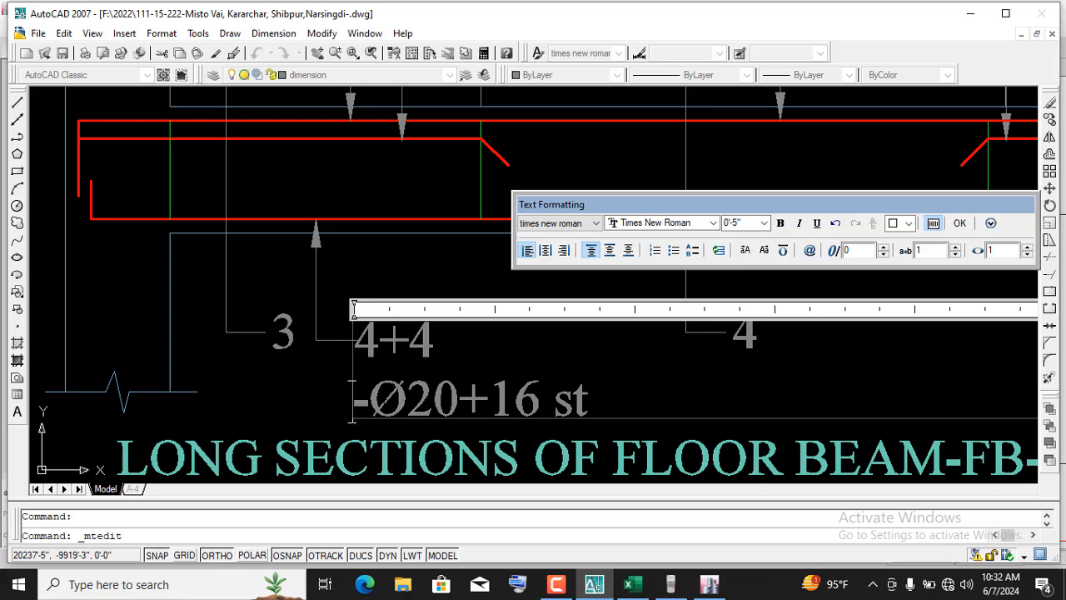
- Bring up the on-screen keyboard and make the second line of the first-span bottom bar label read 4-Ø20 st
{"action": "left_click", "coordinate": [517, 583]}
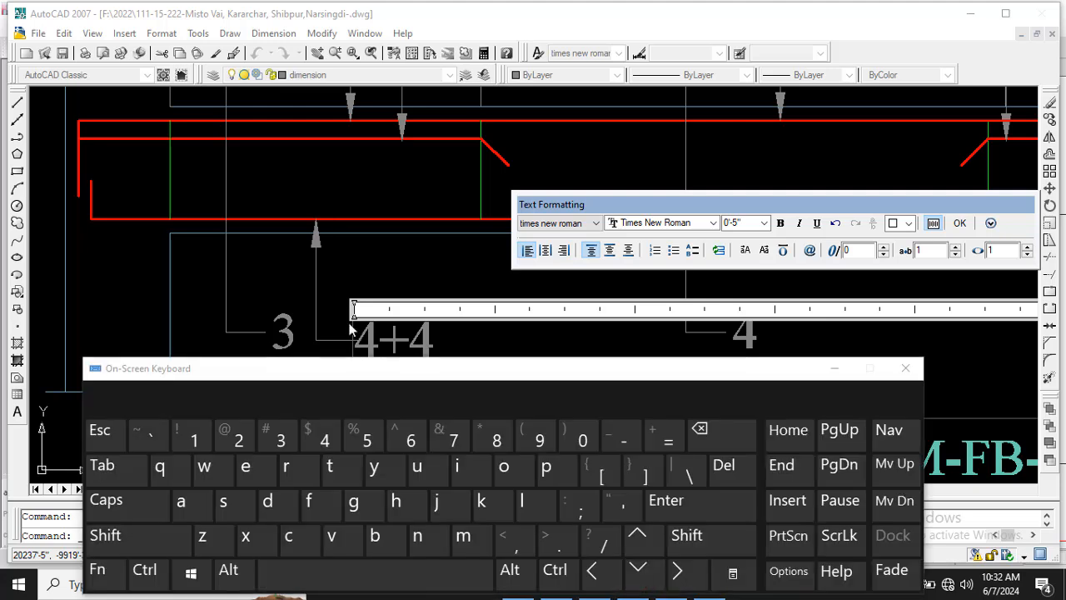
{"action": "mouse_move", "coordinate": [359, 375]}
{"action": "left_mouse_down"}
{"action": "mouse_move", "coordinate": [570, 243]}
{"action": "mouse_move", "coordinate": [503, 104]}
{"action": "left_mouse_up"}
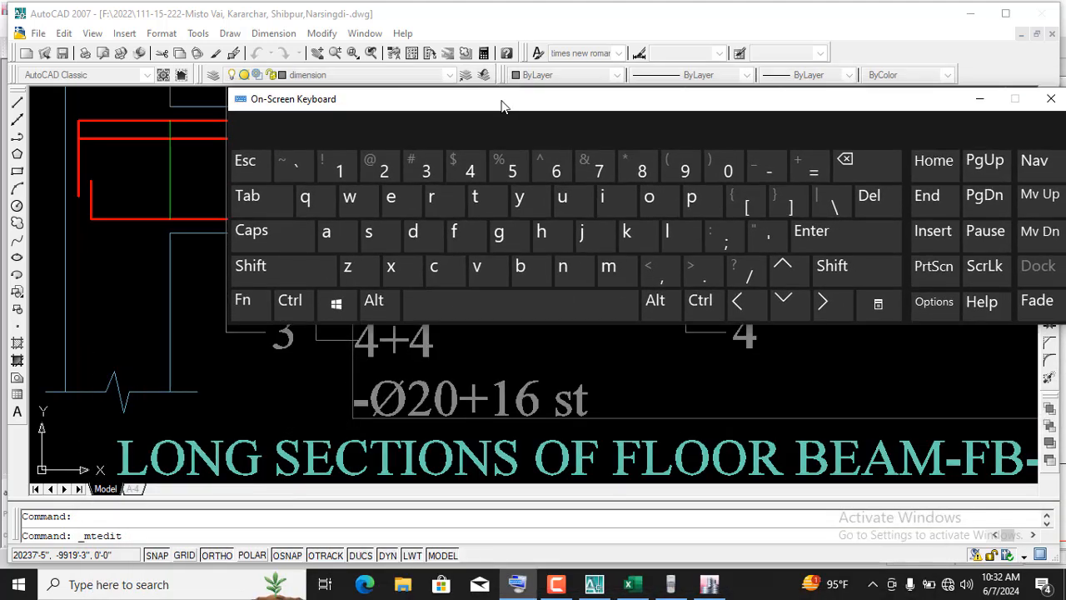
{"action": "left_click", "coordinate": [354, 404]}
{"action": "left_click", "coordinate": [468, 173]}
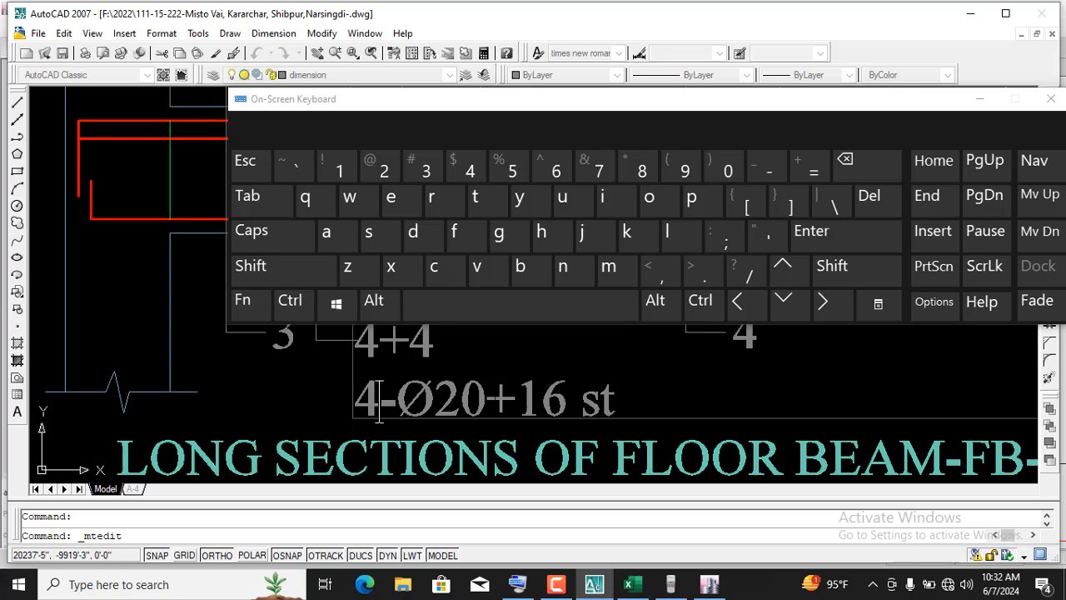
{"action": "left_click_drag", "start_coordinate": [488, 398], "coordinate": [537, 399]}
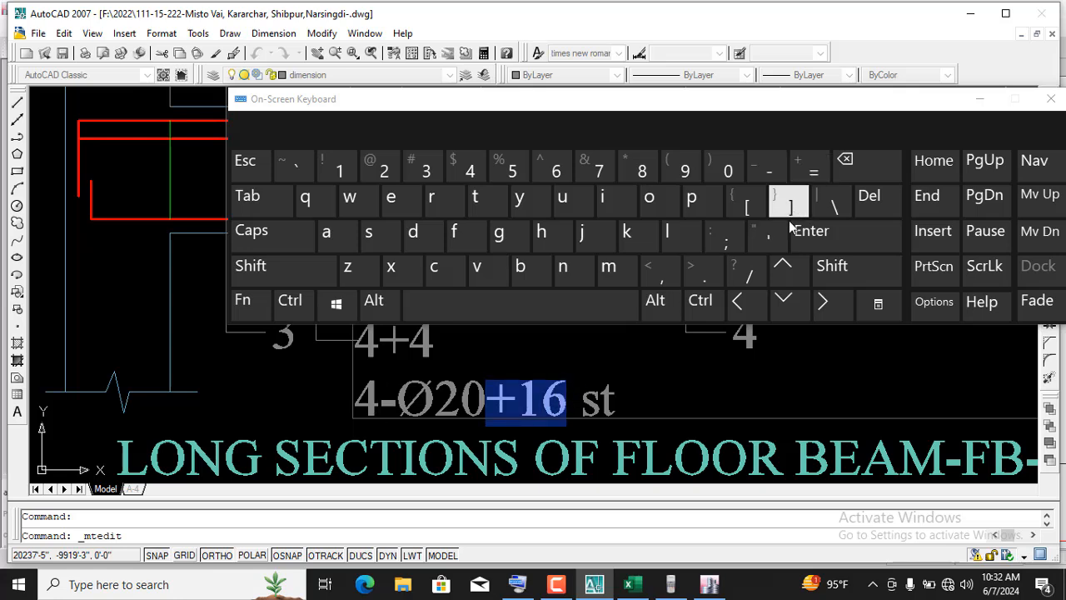
{"action": "left_click", "coordinate": [844, 161]}
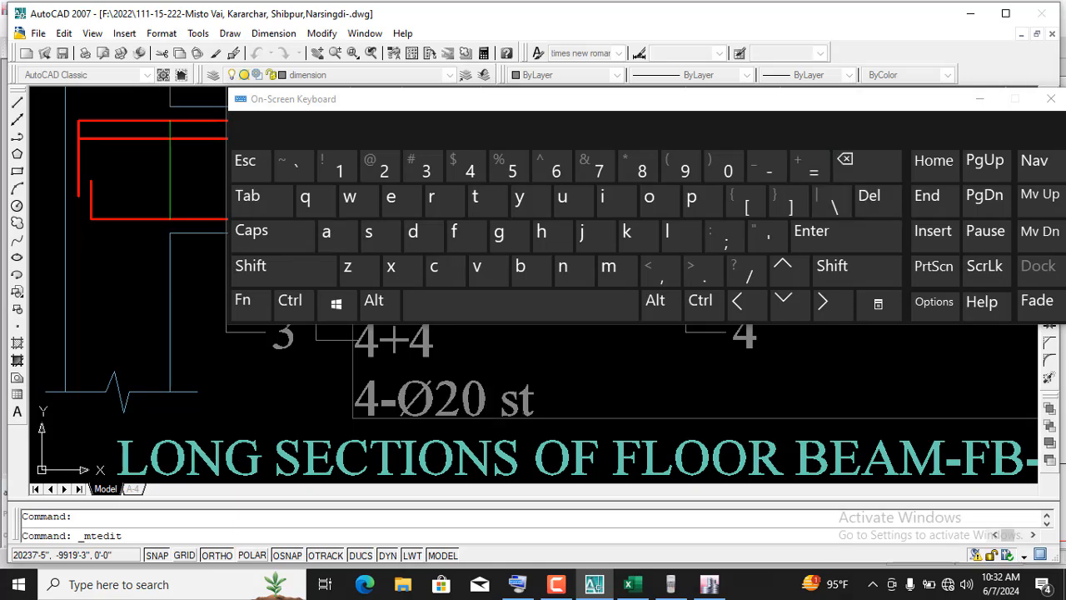
{"action": "left_click", "coordinate": [977, 100]}
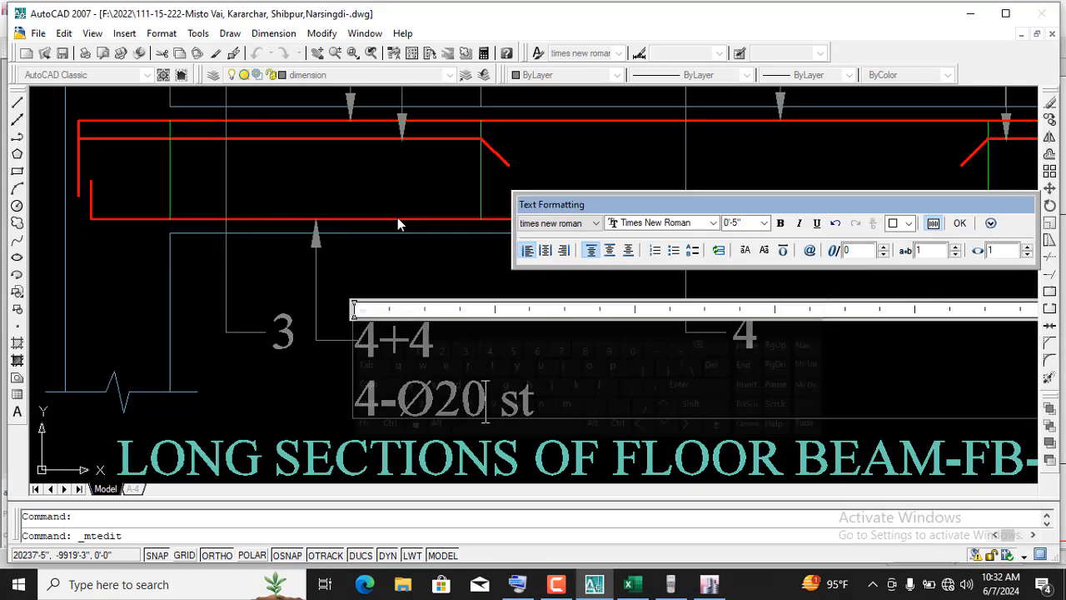
{"action": "left_click", "coordinate": [959, 223]}
- Examine the bottom bars along FB-2's first span and their two-line label between sections 3 and 4
{"action": "scroll", "coordinate": [412, 250], "scroll_direction": "down", "scroll_amount": 3}
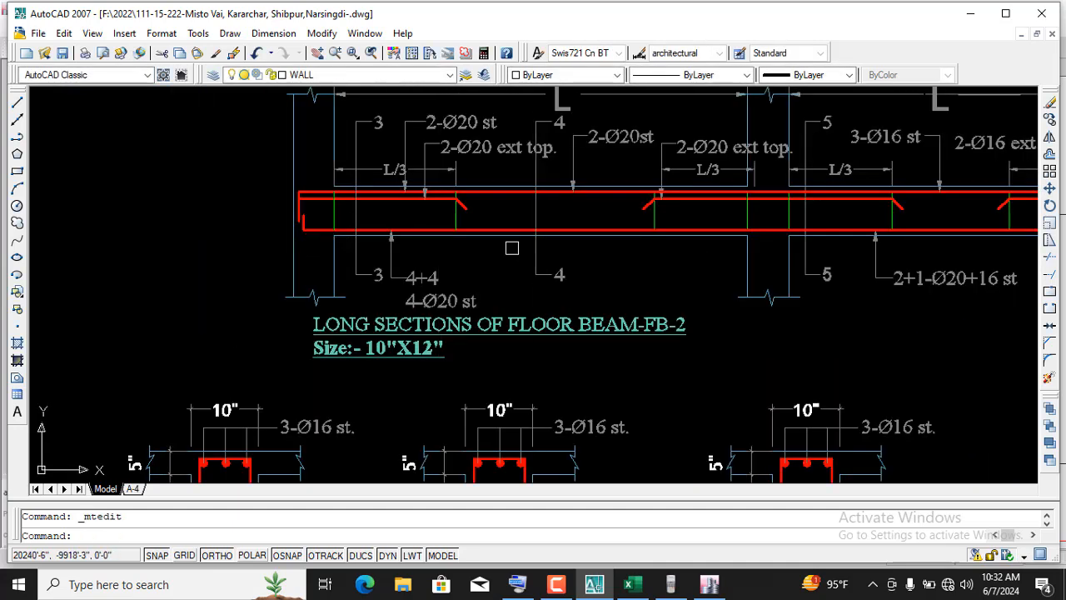
{"action": "scroll", "coordinate": [416, 207], "scroll_direction": "up", "scroll_amount": 1}
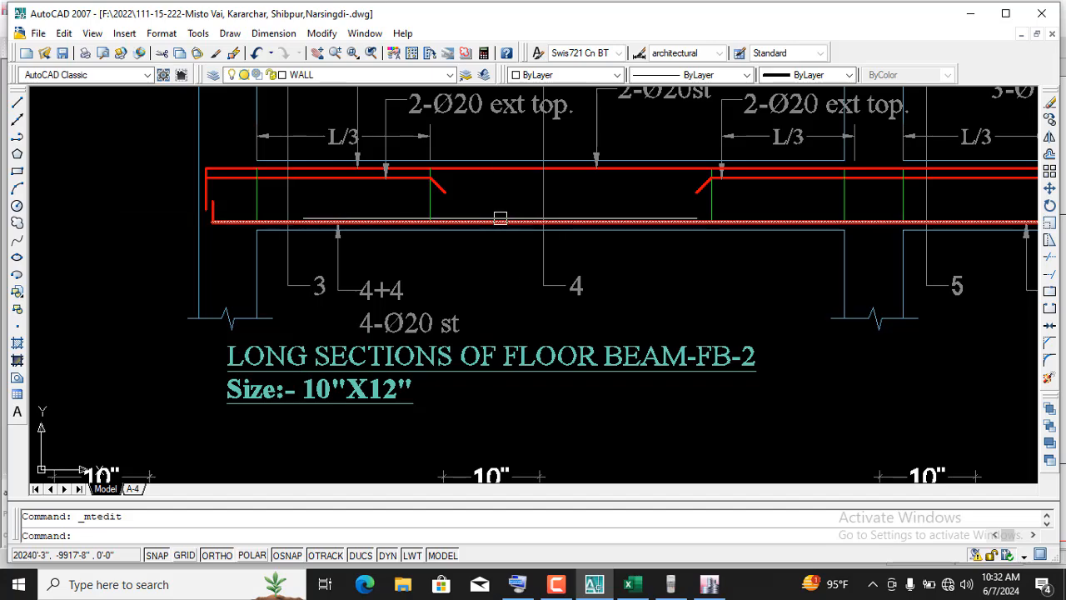
{"action": "scroll", "coordinate": [469, 245], "scroll_direction": "up", "scroll_amount": 3}
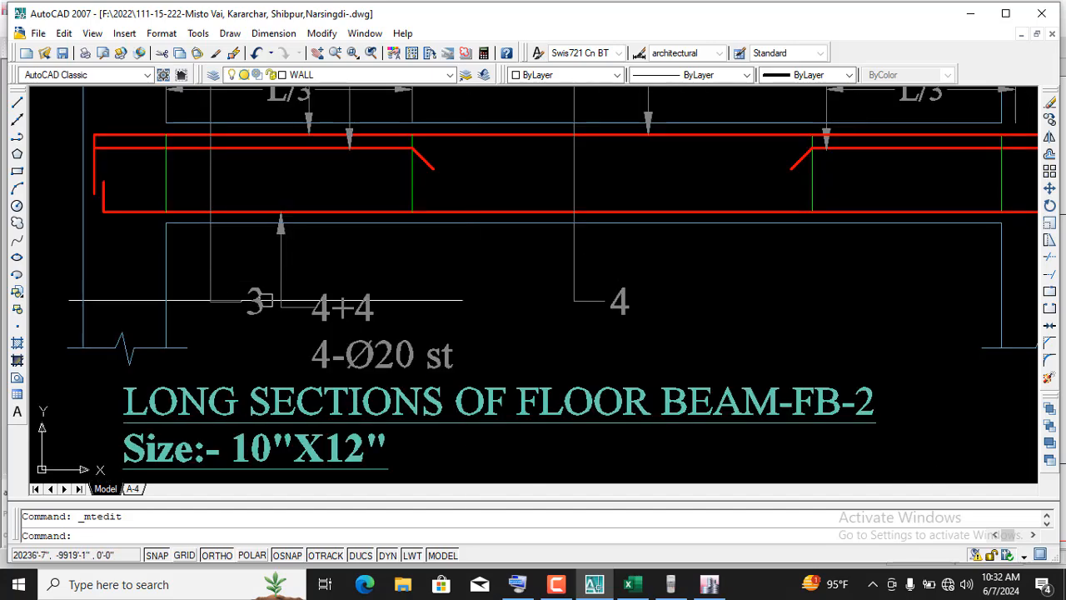
{"action": "scroll", "coordinate": [272, 294], "scroll_direction": "down", "scroll_amount": 4}
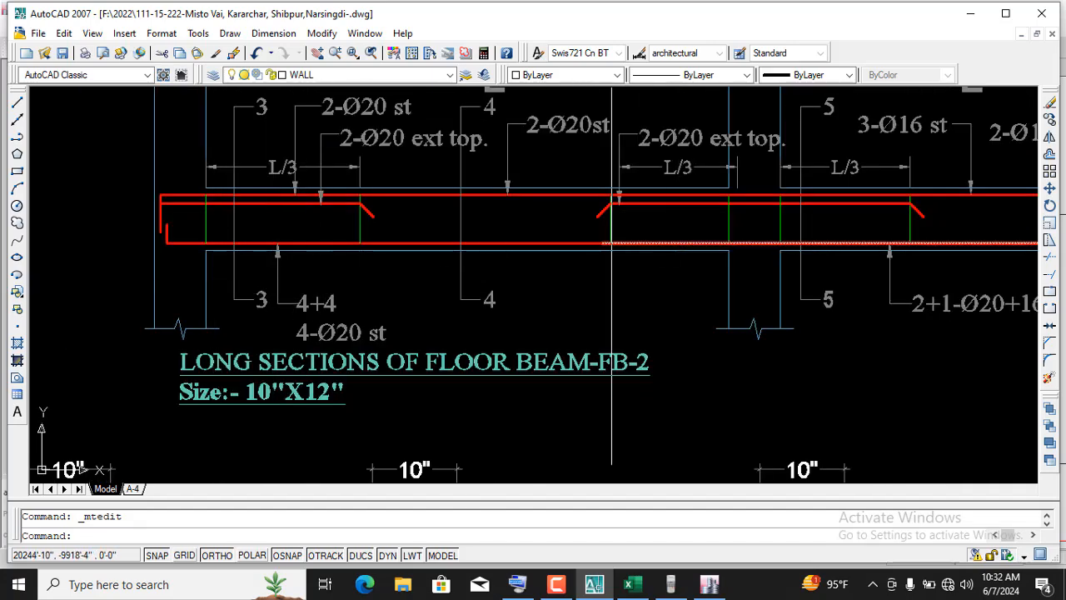
{"action": "scroll", "coordinate": [338, 312], "scroll_direction": "down", "scroll_amount": 3}
{"action": "scroll", "coordinate": [249, 283], "scroll_direction": "up", "scroll_amount": 4}
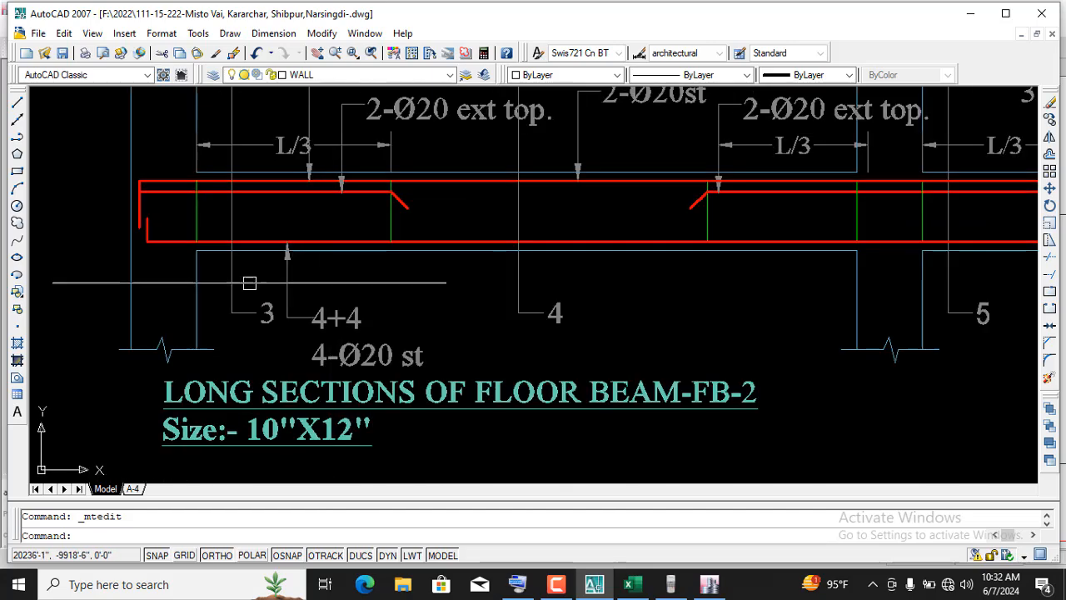
{"action": "scroll", "coordinate": [242, 283], "scroll_direction": "up", "scroll_amount": 2}
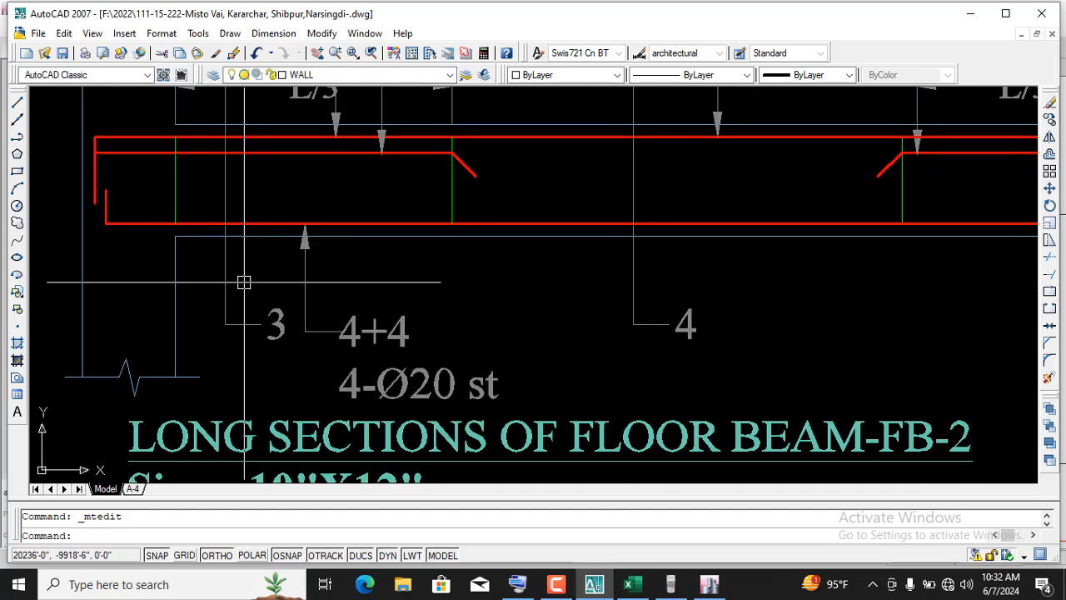
{"action": "scroll", "coordinate": [267, 279], "scroll_direction": "down", "scroll_amount": 1}
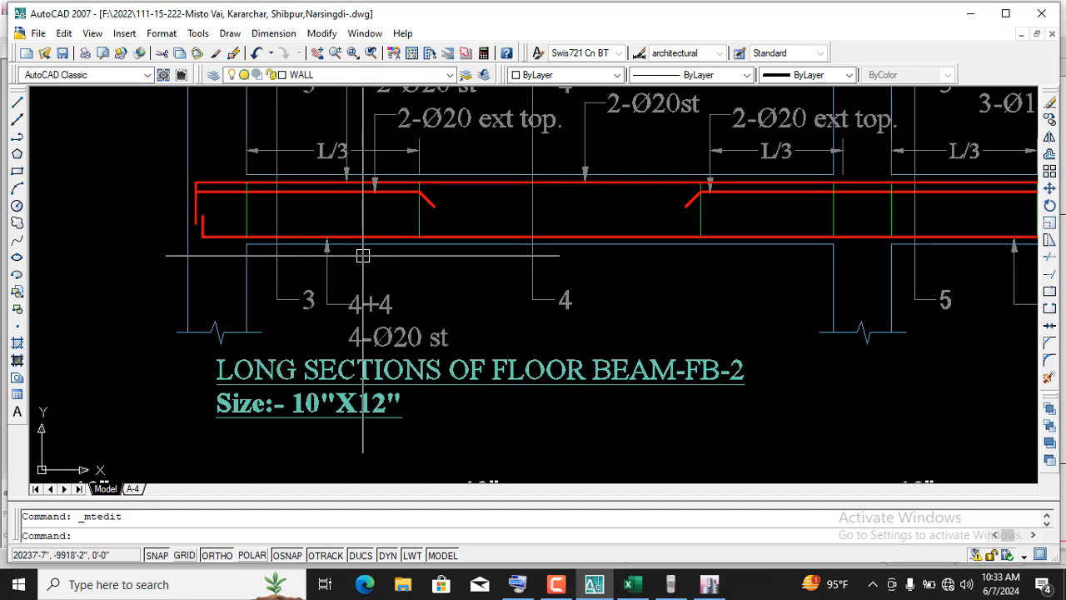
{"action": "scroll", "coordinate": [329, 322], "scroll_direction": "up", "scroll_amount": 1}
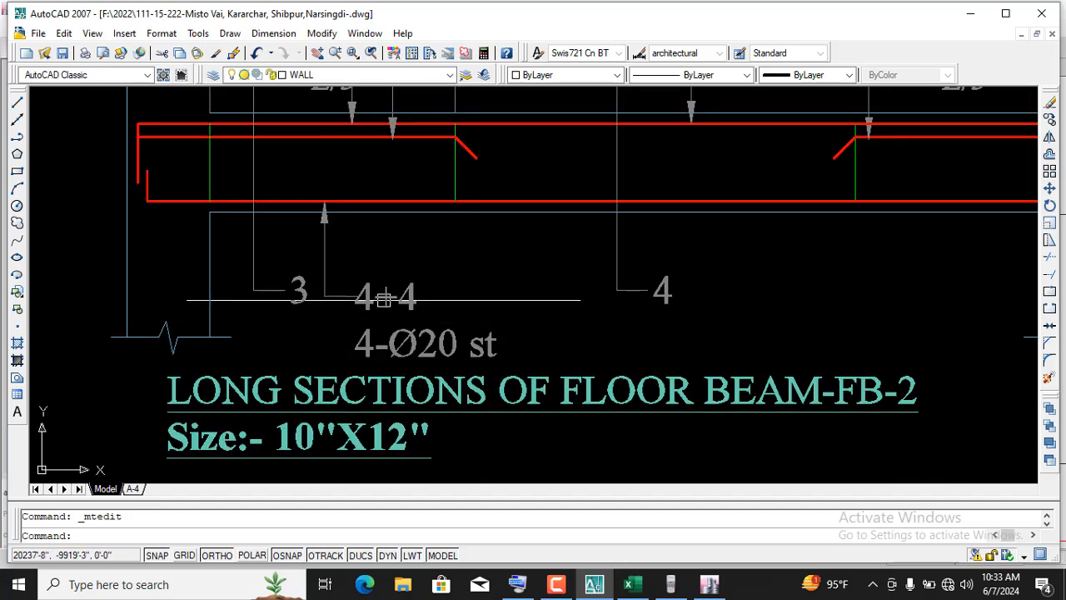
- Clear the 4+4 text from FB-2's first-span bottom bar label, leaving a blank first line above 4-Ø20 st
{"action": "scroll", "coordinate": [390, 340], "scroll_direction": "up", "scroll_amount": 3}
{"action": "scroll", "coordinate": [393, 343], "scroll_direction": "down", "scroll_amount": 5}
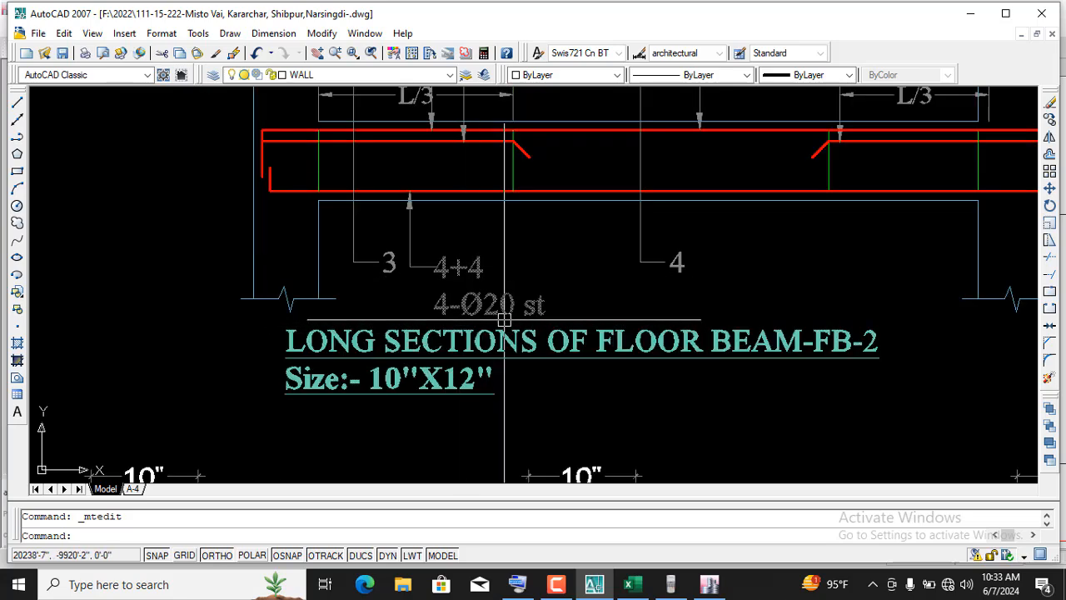
{"action": "scroll", "coordinate": [498, 319], "scroll_direction": "up", "scroll_amount": 4}
{"action": "scroll", "coordinate": [461, 307], "scroll_direction": "down", "scroll_amount": 4}
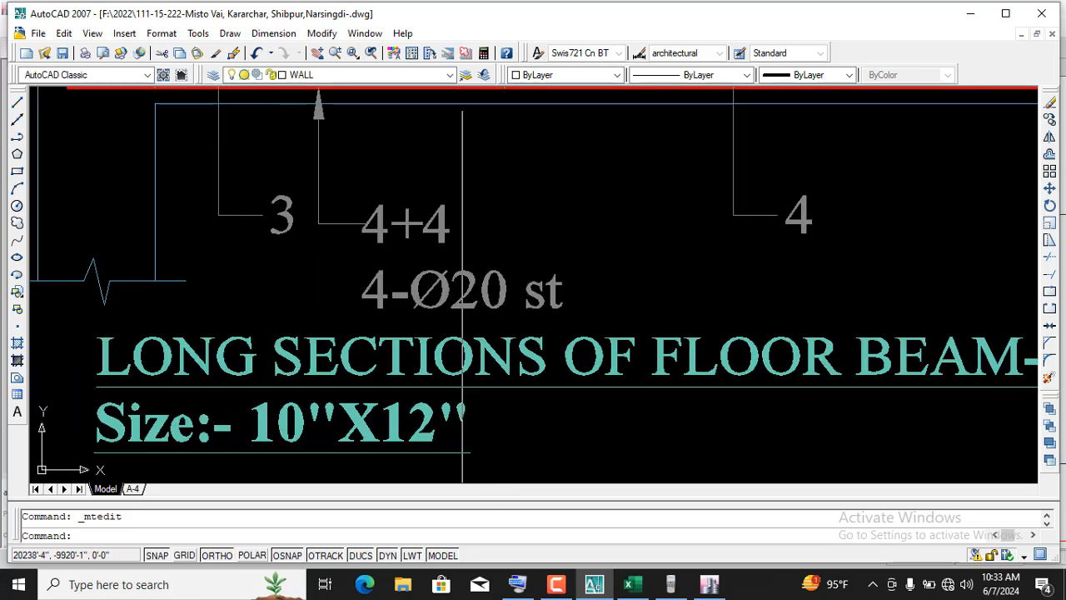
{"action": "double_click", "coordinate": [429, 258]}
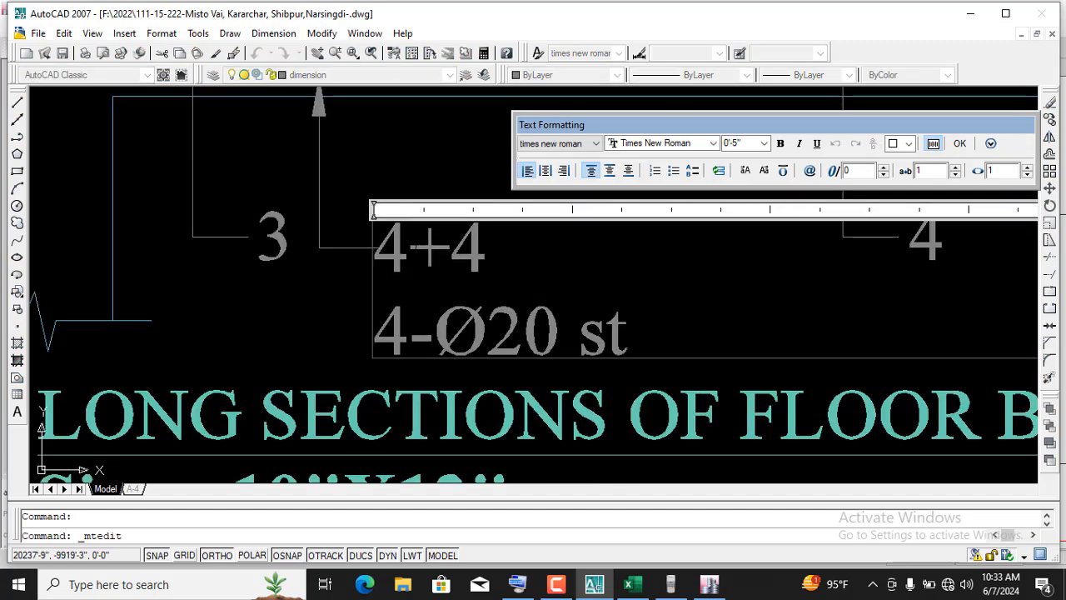
{"action": "triple_click", "coordinate": [474, 251]}
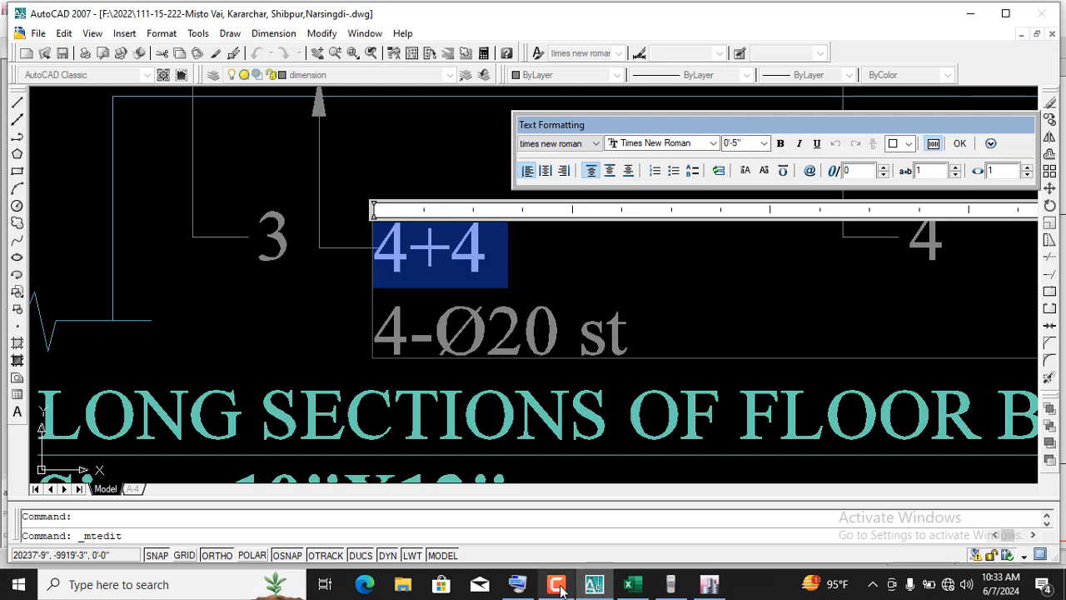
{"action": "mouse_move", "coordinate": [511, 591]}
{"action": "left_click", "coordinate": [531, 584]}
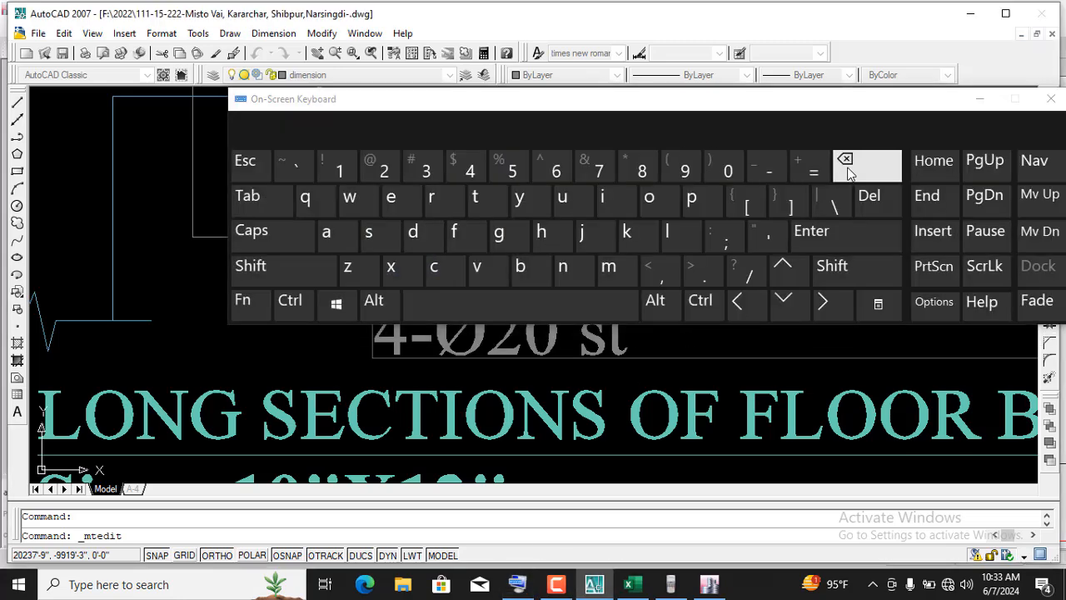
{"action": "left_click", "coordinate": [849, 174]}
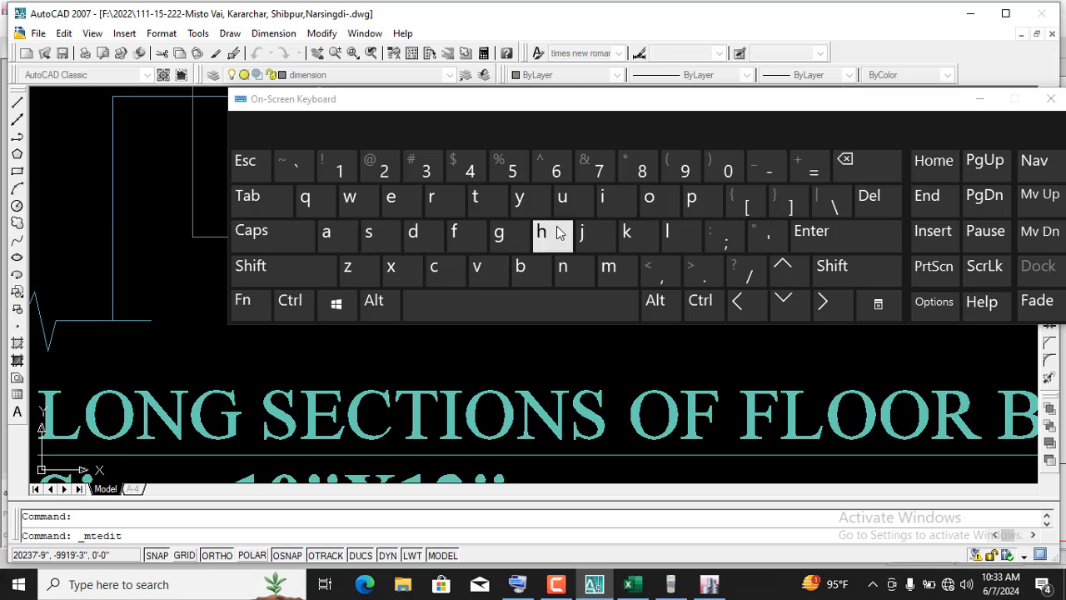
{"action": "left_click", "coordinate": [809, 241]}
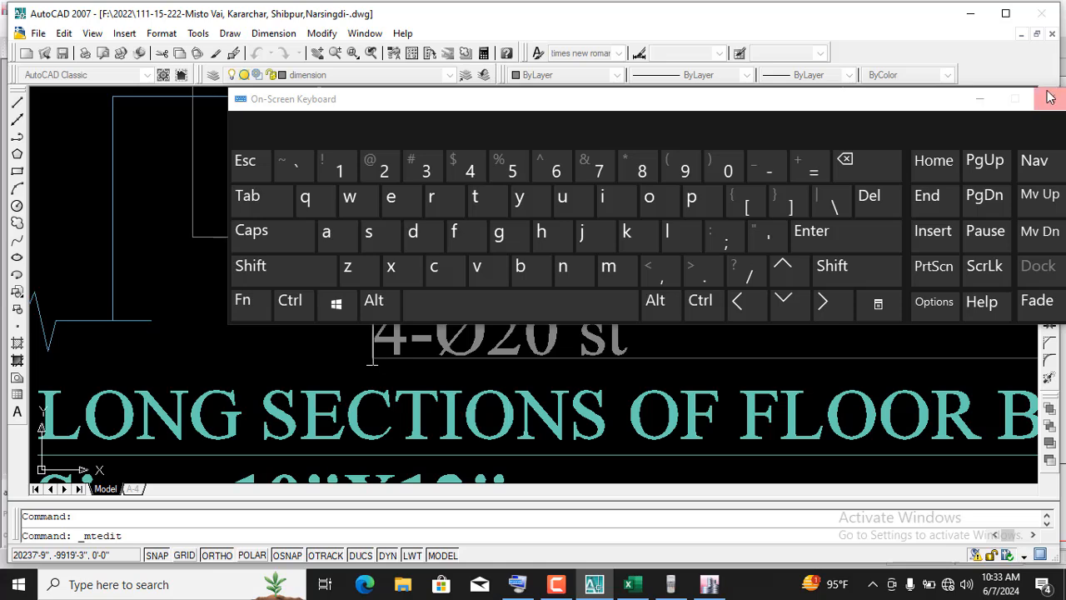
{"action": "left_click", "coordinate": [989, 99]}
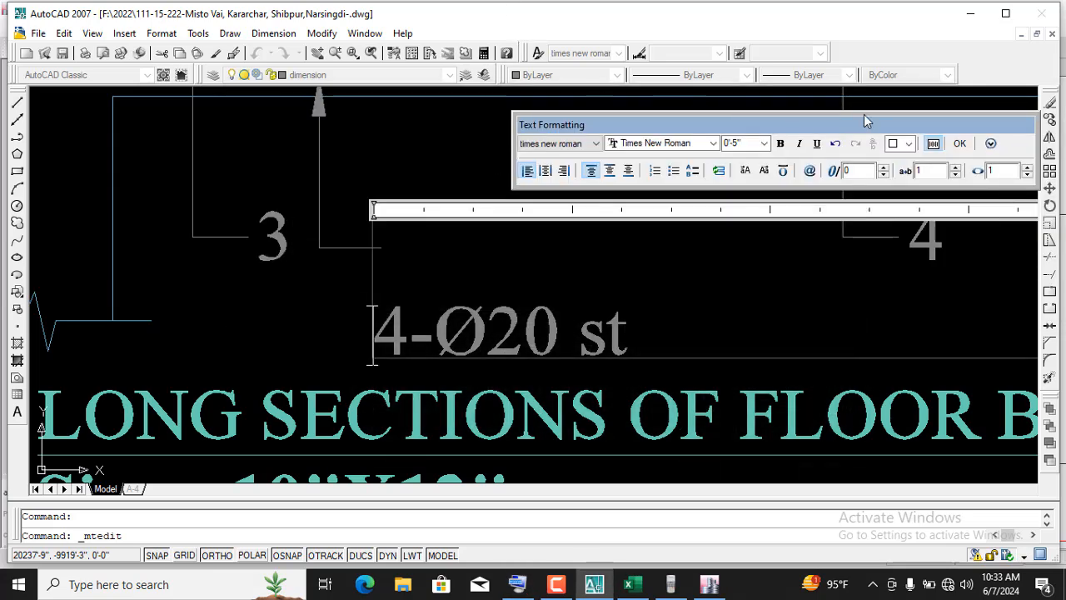
{"action": "left_click", "coordinate": [960, 147]}
- Review the edited bottom bar label of FB-2's first span against the rest of the long section
{"action": "scroll", "coordinate": [558, 308], "scroll_direction": "down", "scroll_amount": 5}
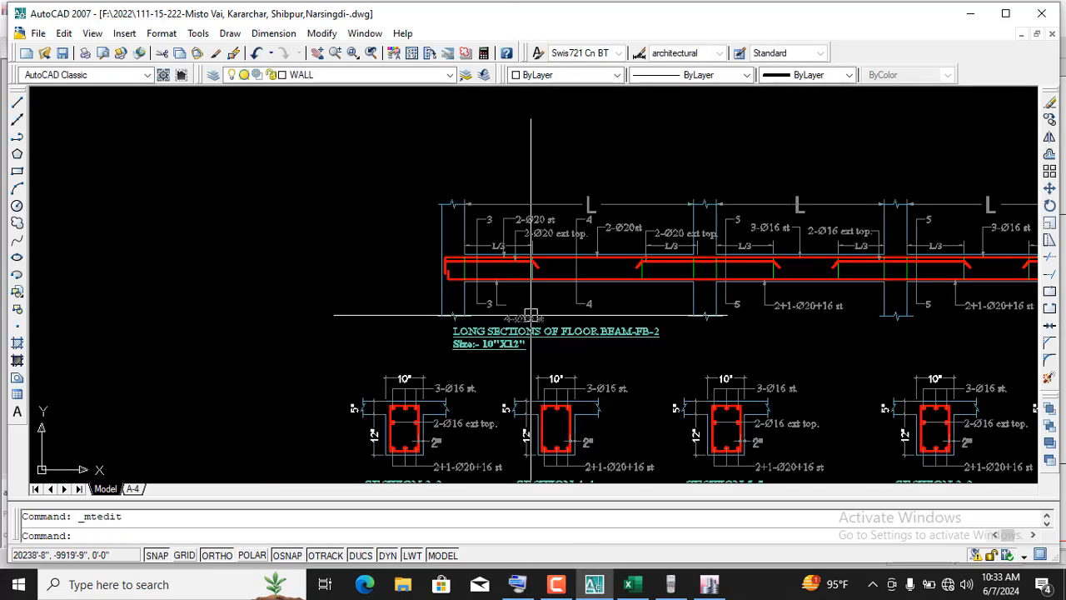
{"action": "scroll", "coordinate": [550, 308], "scroll_direction": "up", "scroll_amount": 2}
{"action": "scroll", "coordinate": [508, 316], "scroll_direction": "up", "scroll_amount": 3}
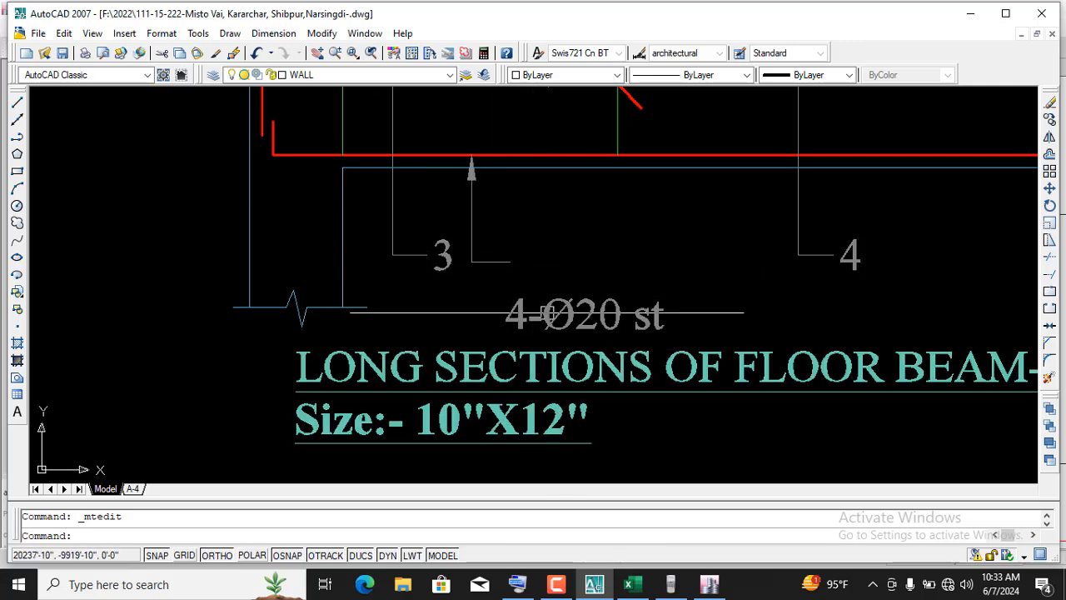
{"action": "scroll", "coordinate": [593, 313], "scroll_direction": "down", "scroll_amount": 2}
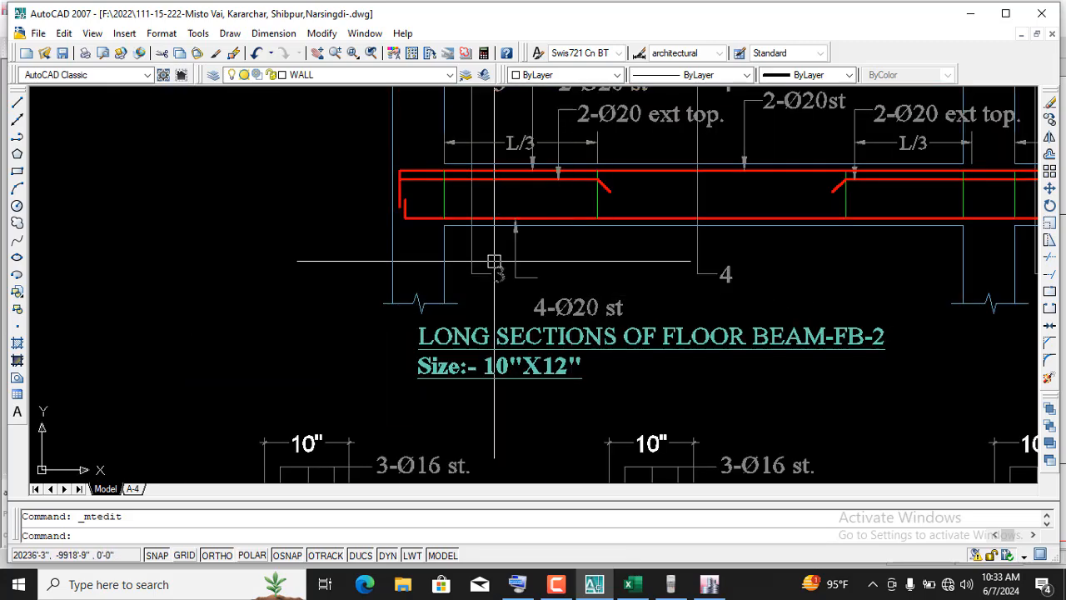
{"action": "scroll", "coordinate": [500, 254], "scroll_direction": "up", "scroll_amount": 1}
{"action": "scroll", "coordinate": [668, 333], "scroll_direction": "down", "scroll_amount": 2}
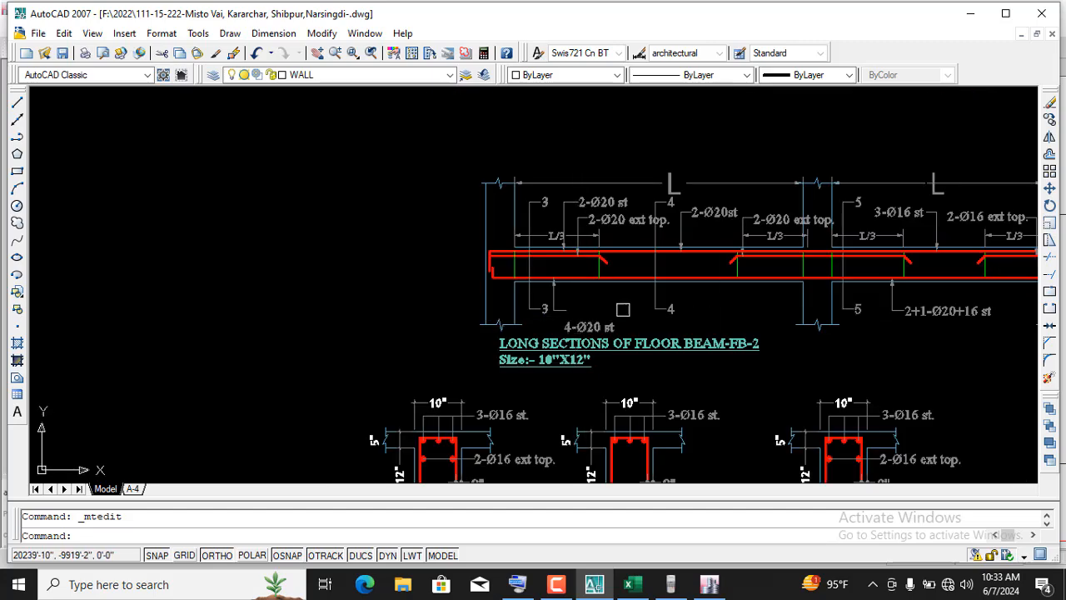
{"action": "scroll", "coordinate": [749, 208], "scroll_direction": "up", "scroll_amount": 1}
{"action": "scroll", "coordinate": [541, 262], "scroll_direction": "down", "scroll_amount": 3}
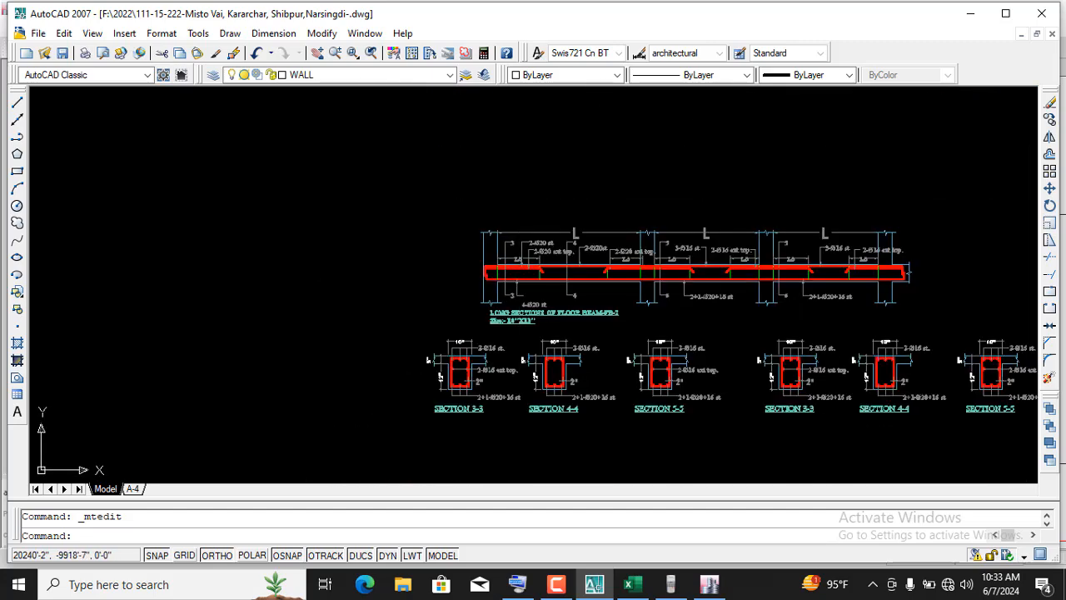
{"action": "scroll", "coordinate": [739, 284], "scroll_direction": "up", "scroll_amount": 3}
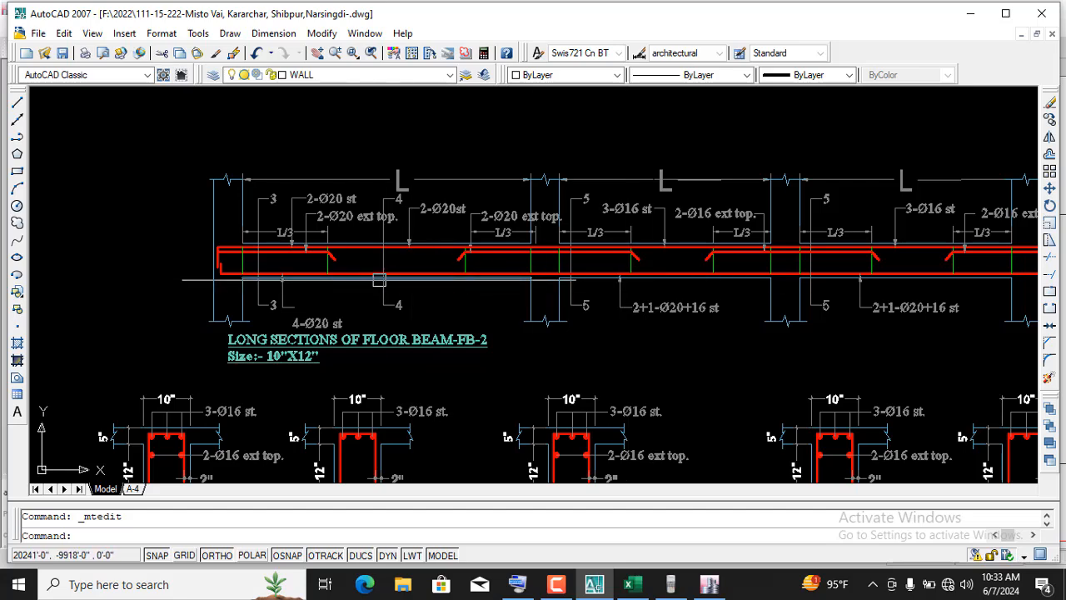
- Examine the main and extra top bars along FB-2's spans, especially around the L/3 points at the interior columns
{"action": "scroll", "coordinate": [323, 232], "scroll_direction": "up", "scroll_amount": 2}
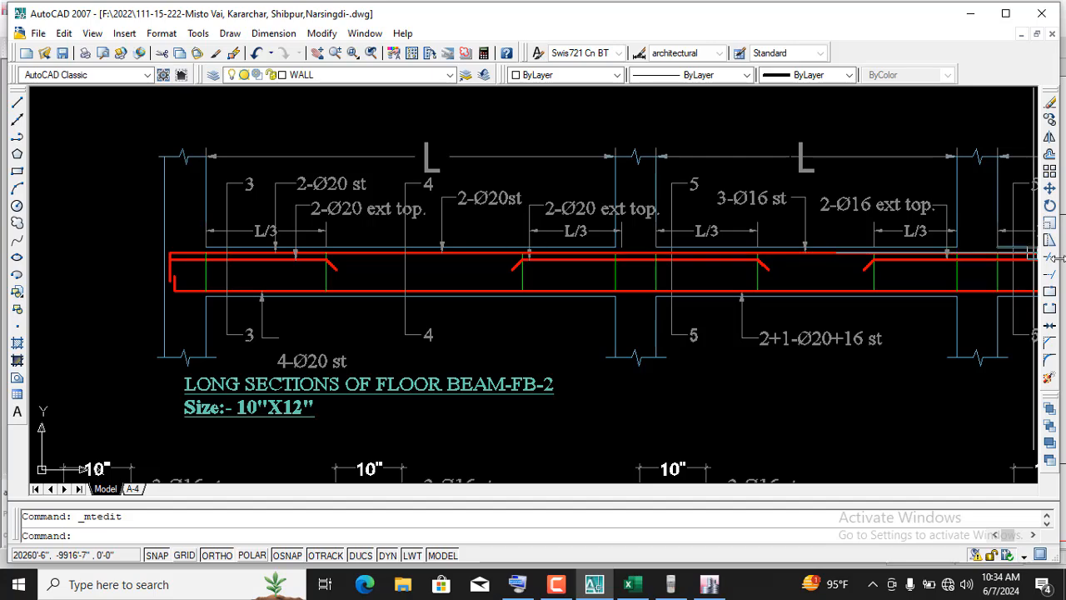
{"action": "scroll", "coordinate": [315, 256], "scroll_direction": "up", "scroll_amount": 2}
{"action": "scroll", "coordinate": [612, 263], "scroll_direction": "down", "scroll_amount": 2}
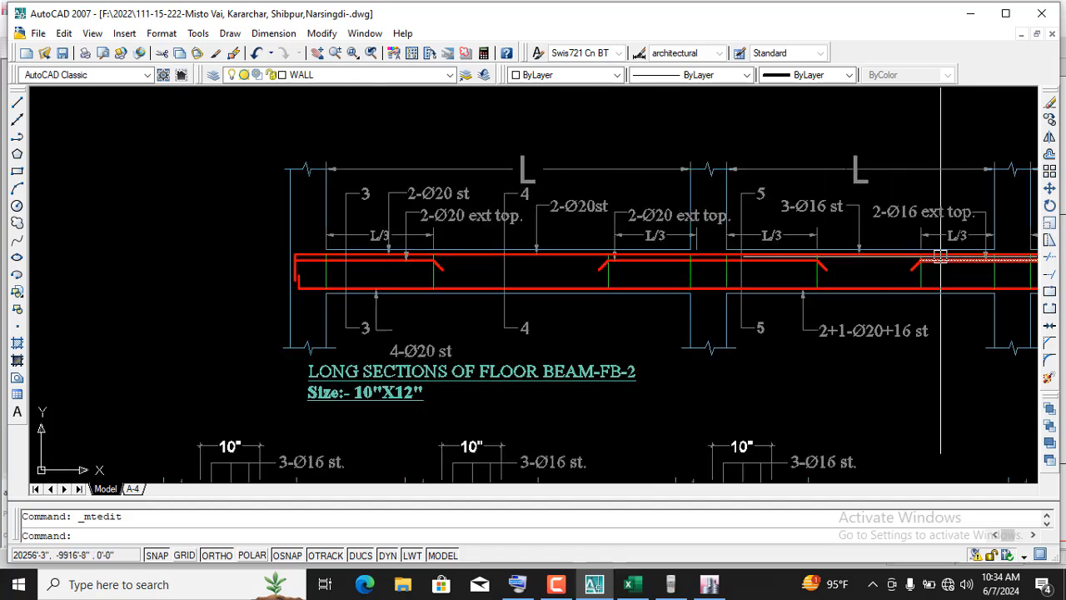
{"action": "scroll", "coordinate": [671, 267], "scroll_direction": "up", "scroll_amount": 2}
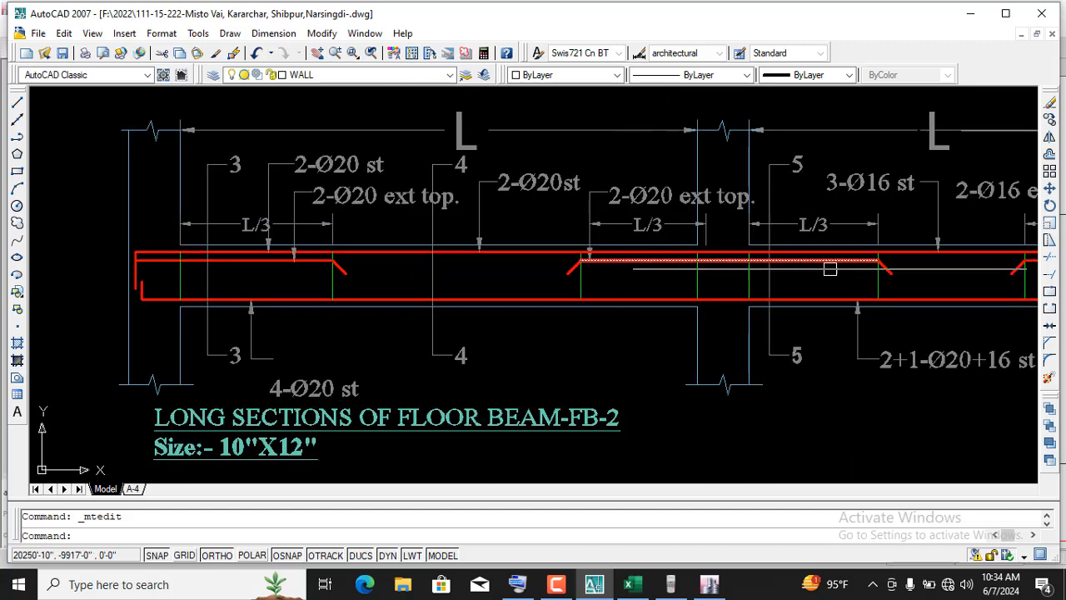
{"action": "scroll", "coordinate": [591, 284], "scroll_direction": "down", "scroll_amount": 2}
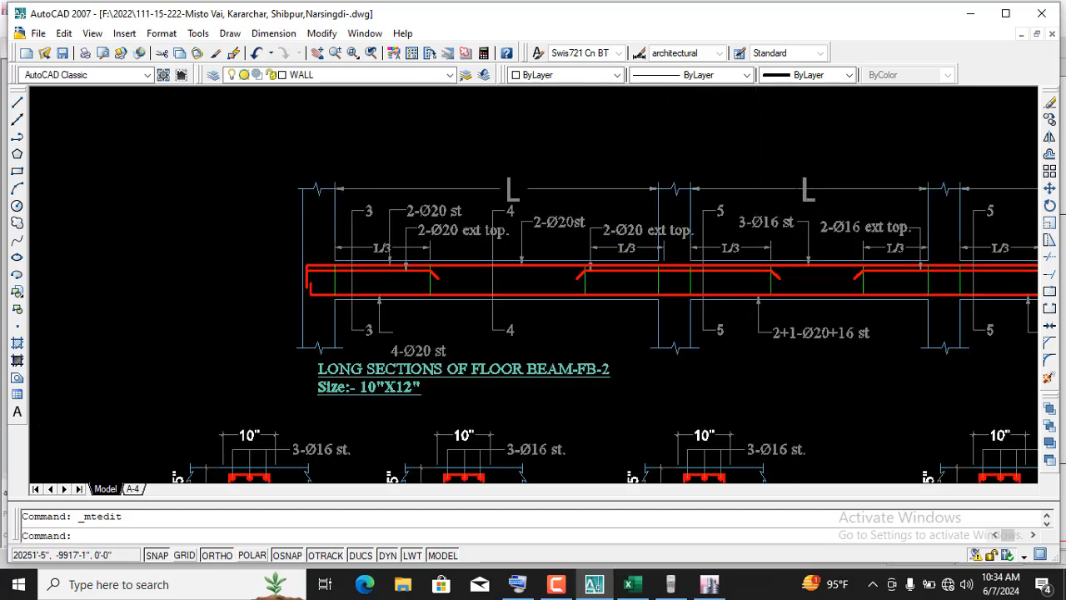
{"action": "scroll", "coordinate": [762, 280], "scroll_direction": "up", "scroll_amount": 2}
{"action": "scroll", "coordinate": [545, 287], "scroll_direction": "down", "scroll_amount": 2}
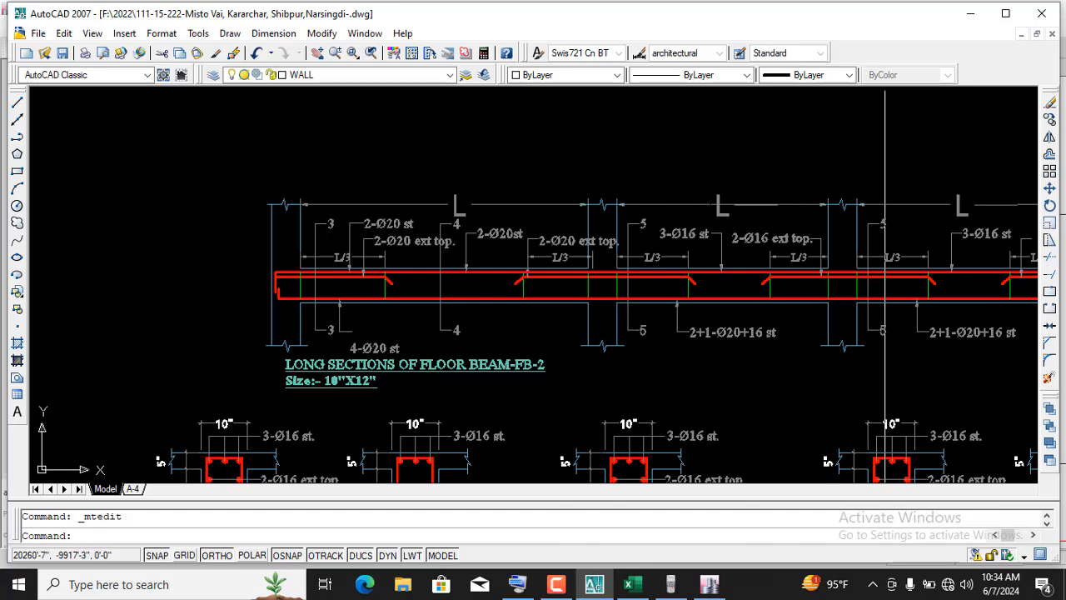
{"action": "scroll", "coordinate": [883, 286], "scroll_direction": "up", "scroll_amount": 3}
{"action": "scroll", "coordinate": [777, 288], "scroll_direction": "down", "scroll_amount": 2}
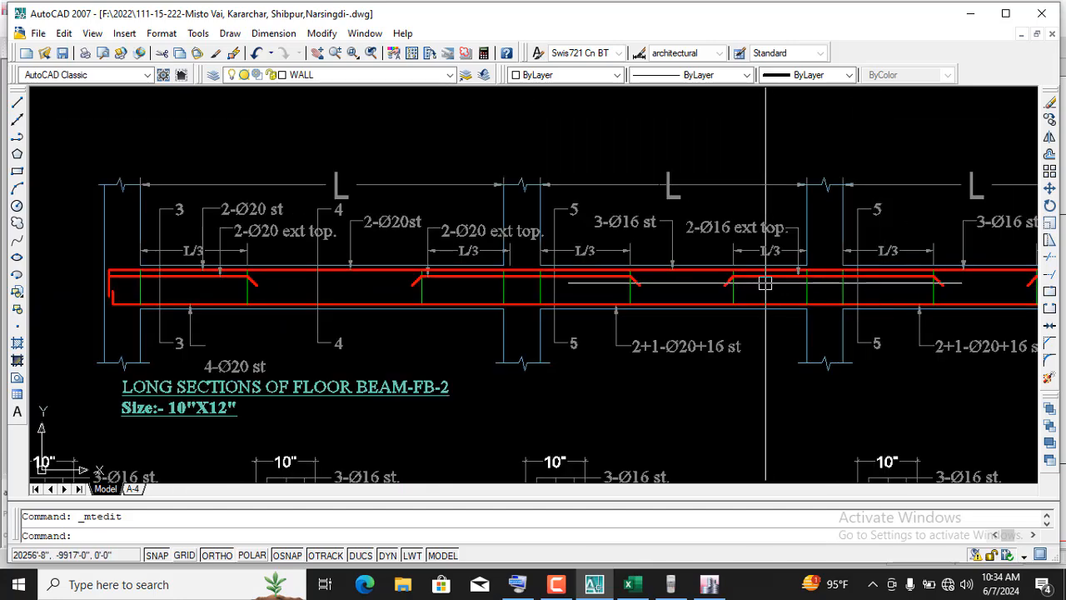
{"action": "scroll", "coordinate": [709, 300], "scroll_direction": "down", "scroll_amount": 4}
{"action": "scroll", "coordinate": [750, 295], "scroll_direction": "up", "scroll_amount": 1}
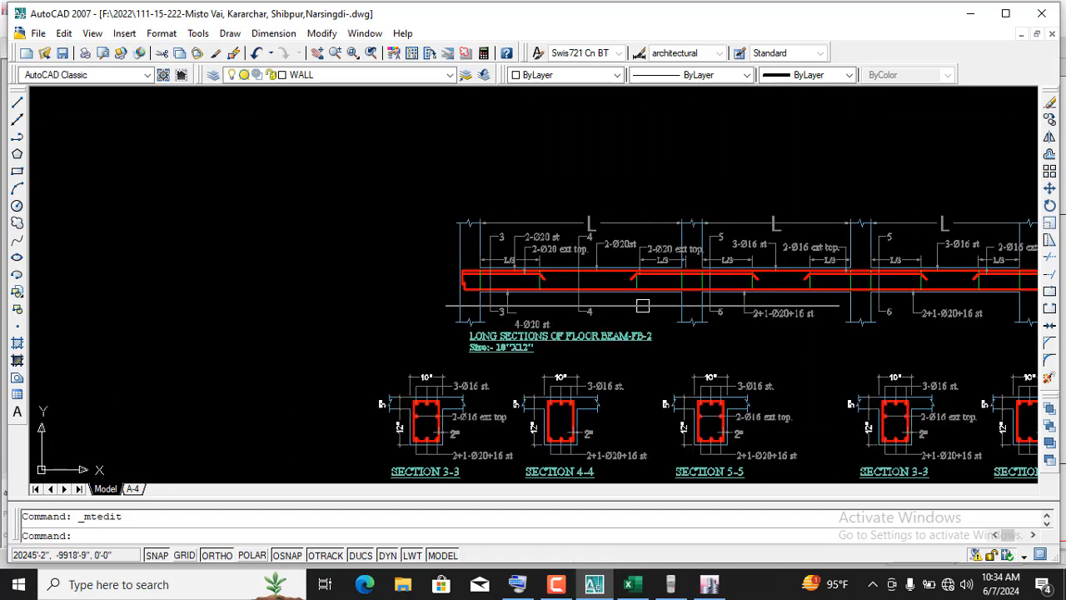
- Compare the first-span top and extra top bar labels in FB-2's long section with the bar labels in Section 3-3
{"action": "scroll", "coordinate": [569, 305], "scroll_direction": "down", "scroll_amount": 2}
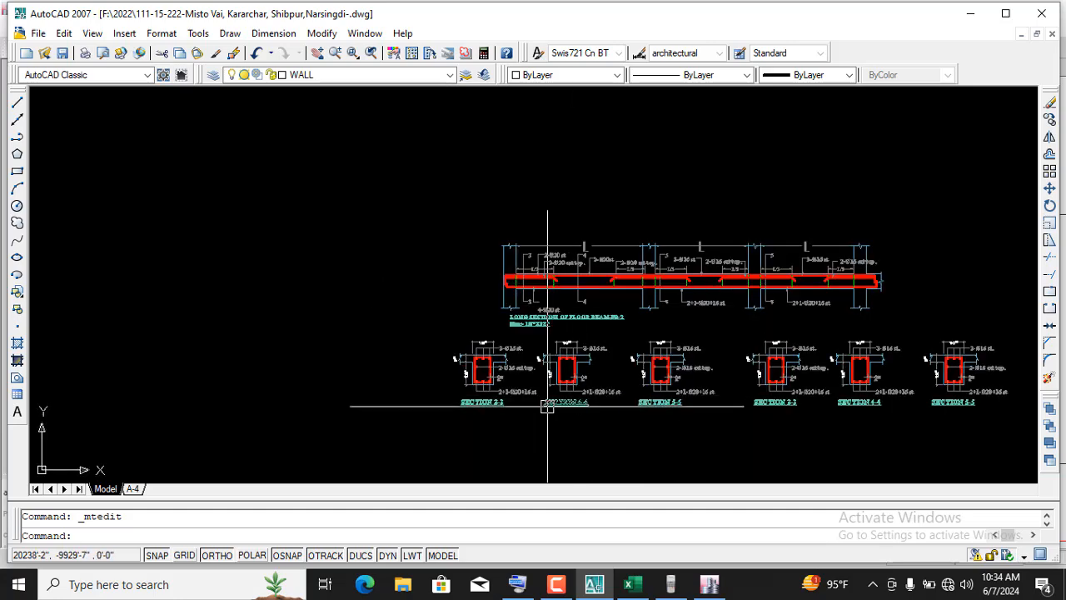
{"action": "scroll", "coordinate": [550, 320], "scroll_direction": "up", "scroll_amount": 2}
{"action": "scroll", "coordinate": [417, 333], "scroll_direction": "up", "scroll_amount": 3}
{"action": "scroll", "coordinate": [477, 333], "scroll_direction": "down", "scroll_amount": 3}
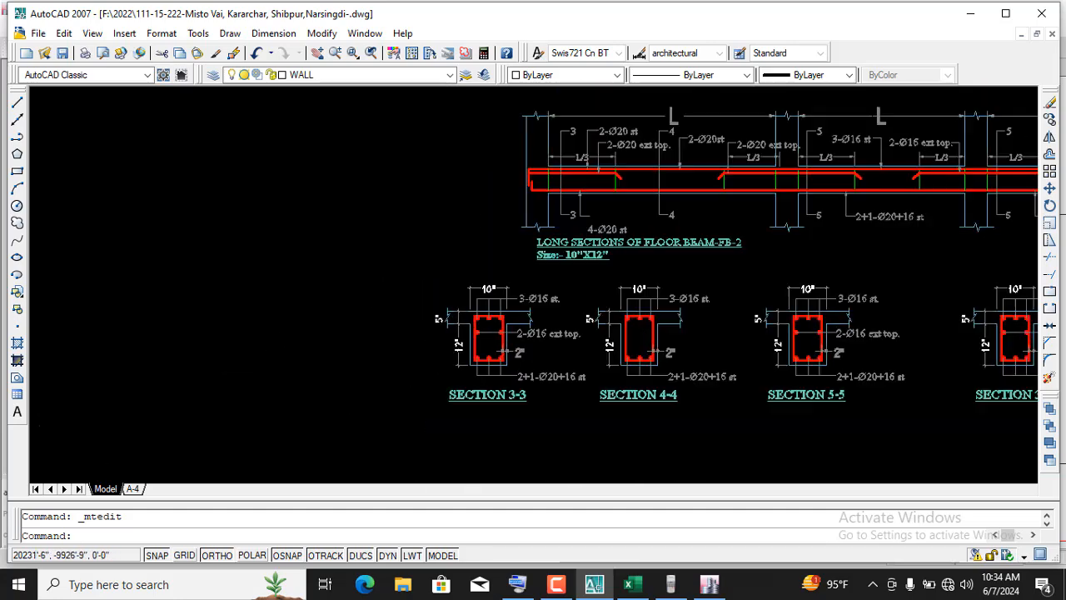
{"action": "scroll", "coordinate": [572, 250], "scroll_direction": "up", "scroll_amount": 4}
{"action": "scroll", "coordinate": [537, 183], "scroll_direction": "up", "scroll_amount": 2}
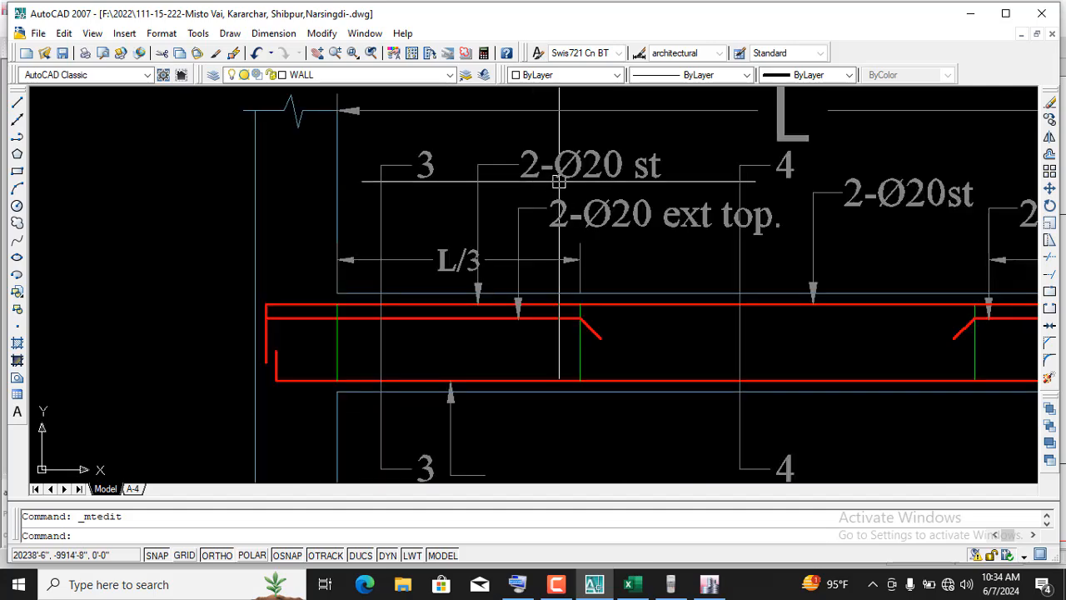
{"action": "scroll", "coordinate": [706, 225], "scroll_direction": "down", "scroll_amount": 3}
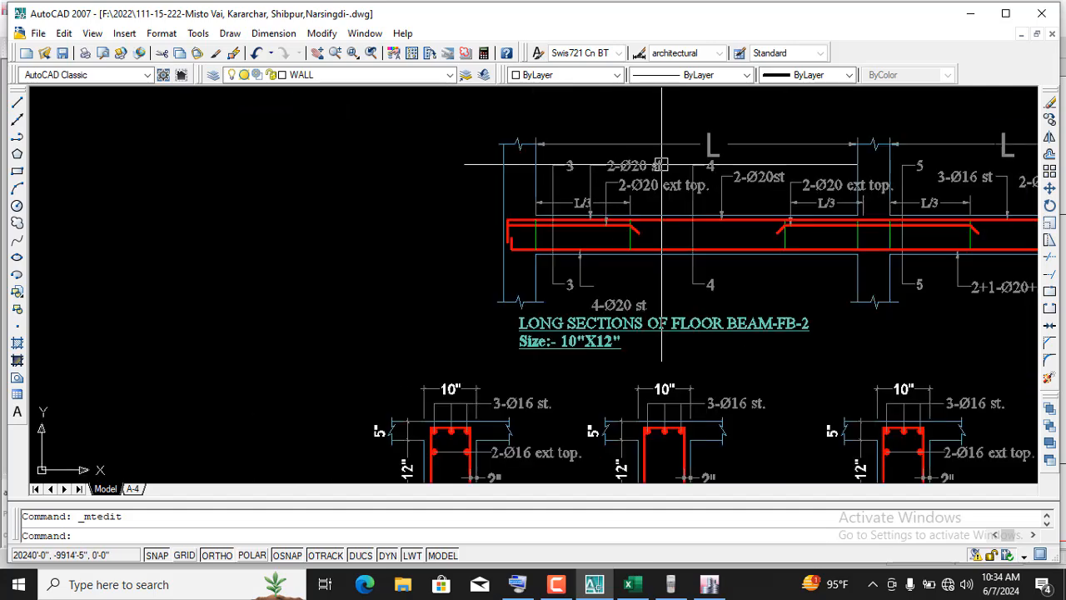
{"action": "scroll", "coordinate": [658, 187], "scroll_direction": "down", "scroll_amount": 1}
{"action": "scroll", "coordinate": [565, 350], "scroll_direction": "up", "scroll_amount": 7}
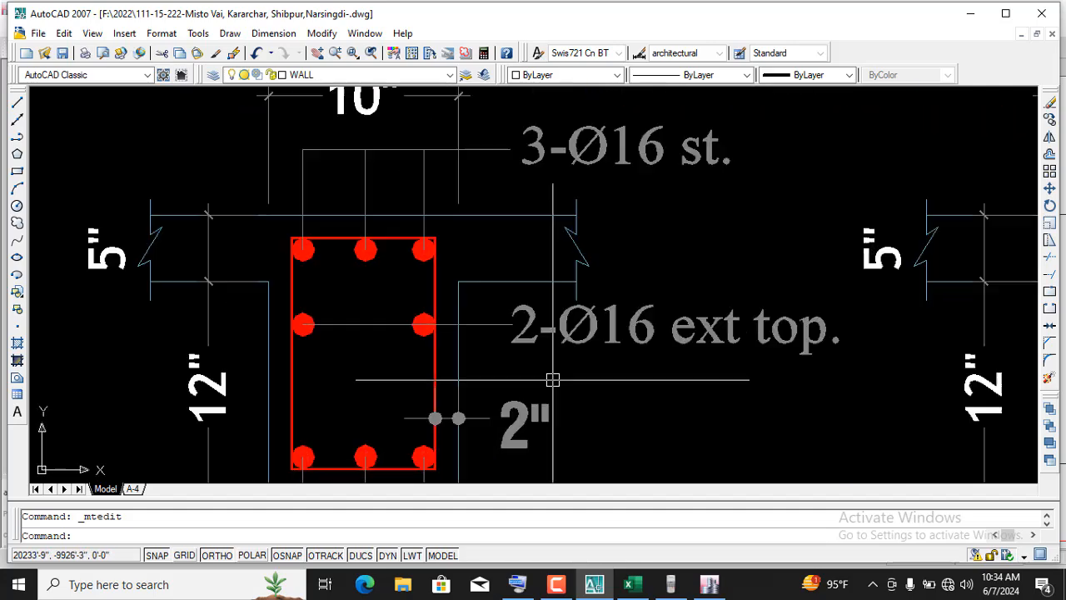
- Change the main top bar label in the first Section 3-3 to 2-Ø20 st
{"action": "double_click", "coordinate": [650, 328]}
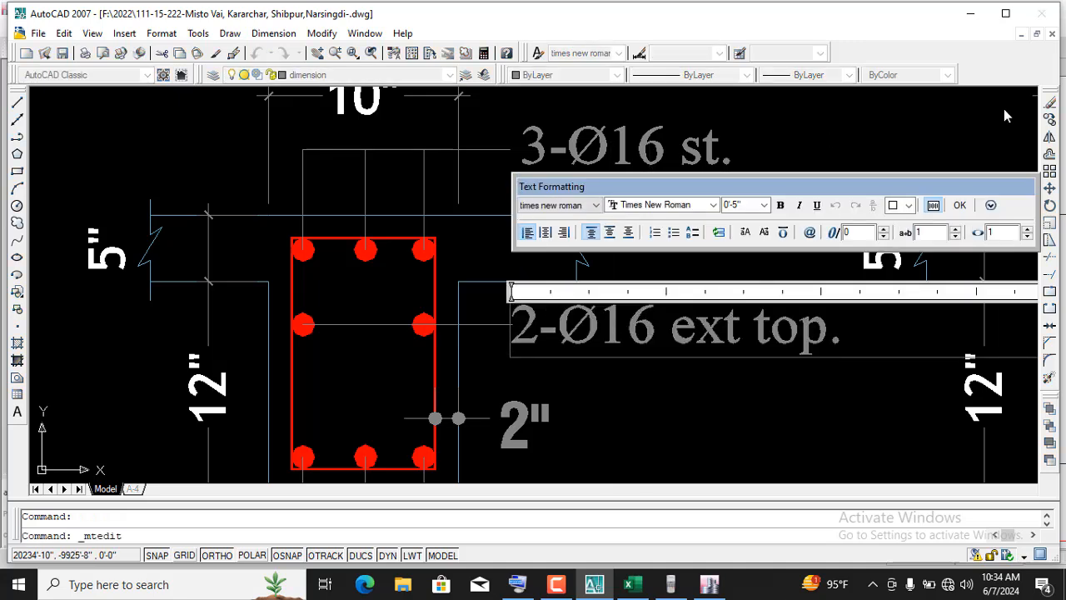
{"action": "left_click", "coordinate": [962, 205]}
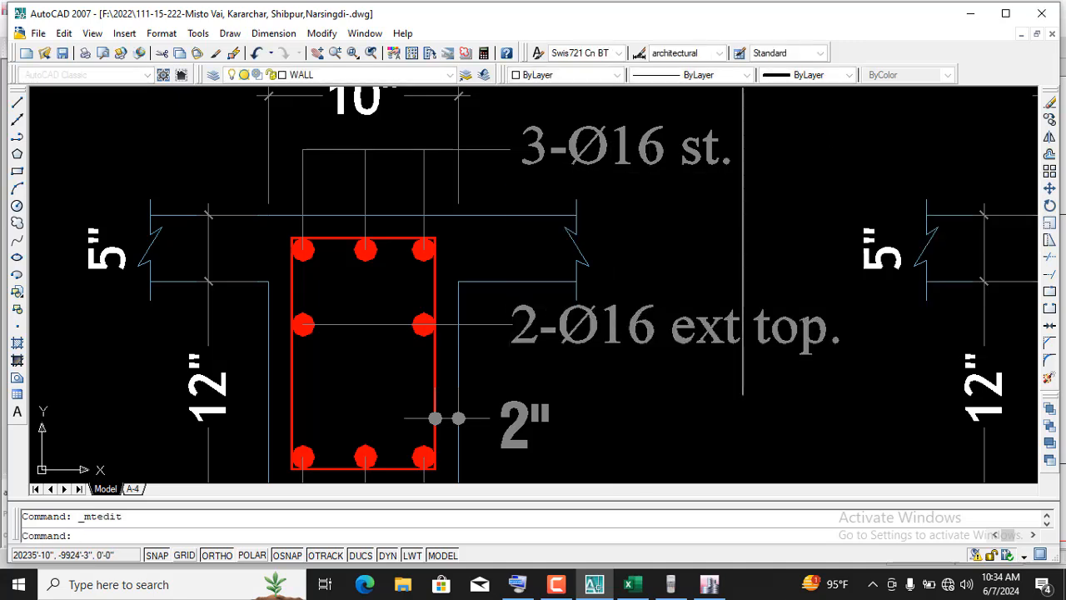
{"action": "double_click", "coordinate": [540, 149]}
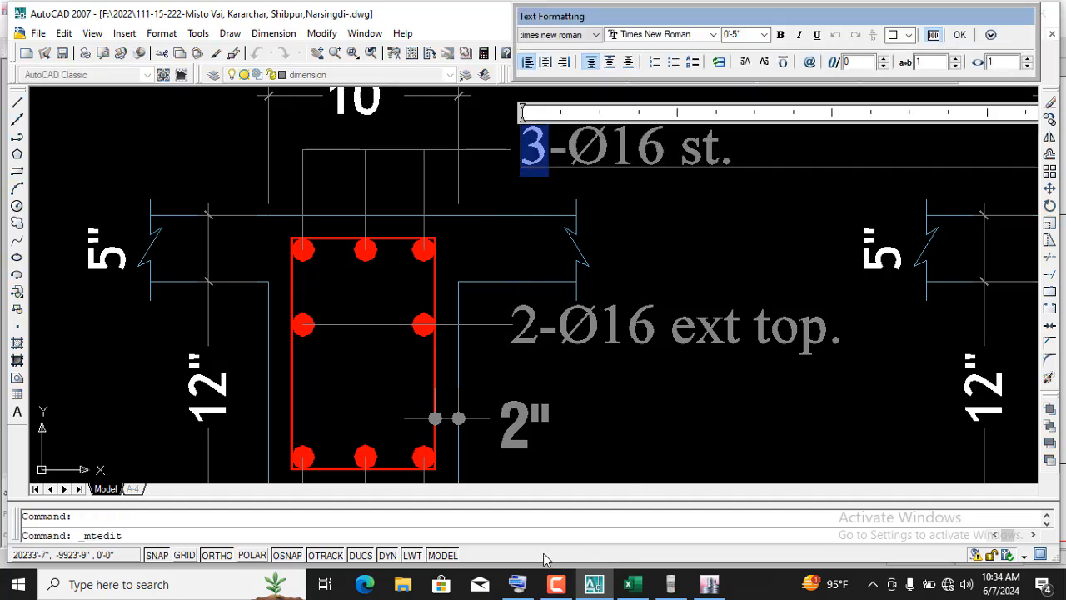
{"action": "left_click", "coordinate": [518, 584]}
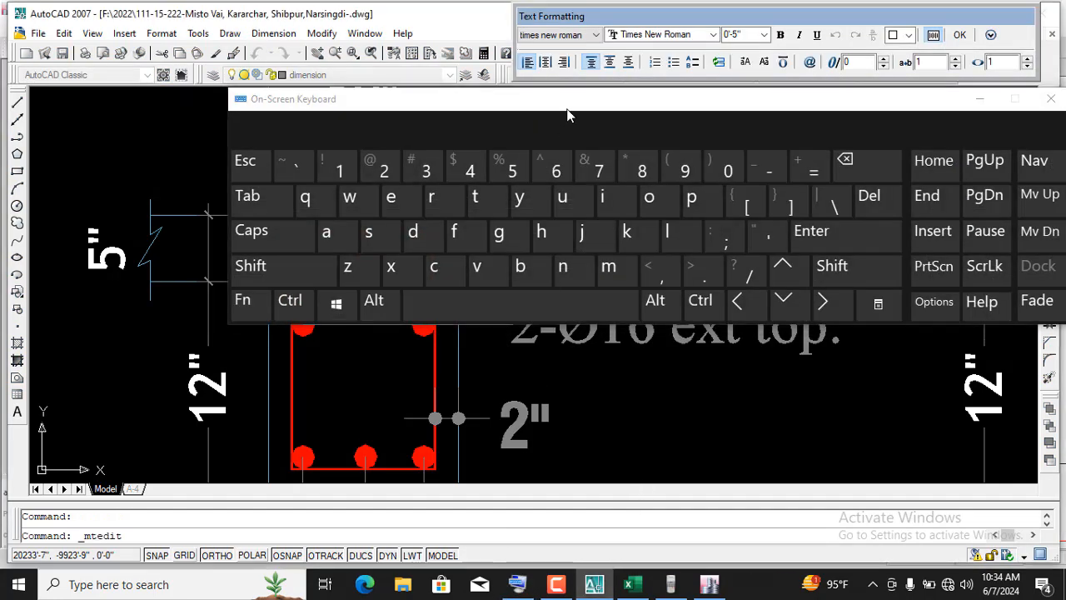
{"action": "left_click_drag", "start_coordinate": [566, 114], "coordinate": [575, 238]}
{"action": "left_click", "coordinate": [394, 289]}
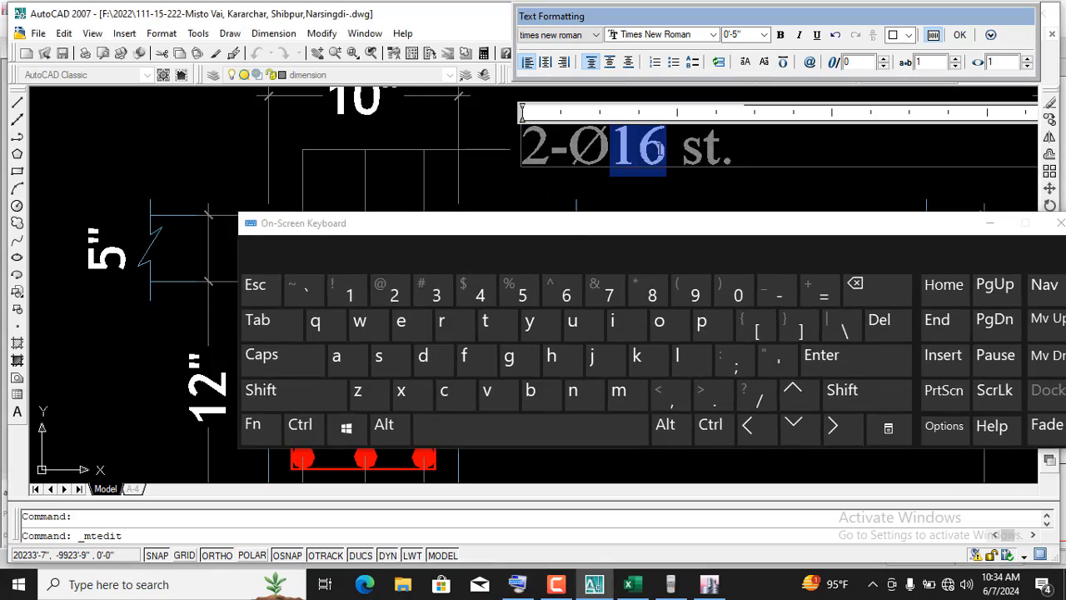
{"action": "left_click", "coordinate": [394, 302]}
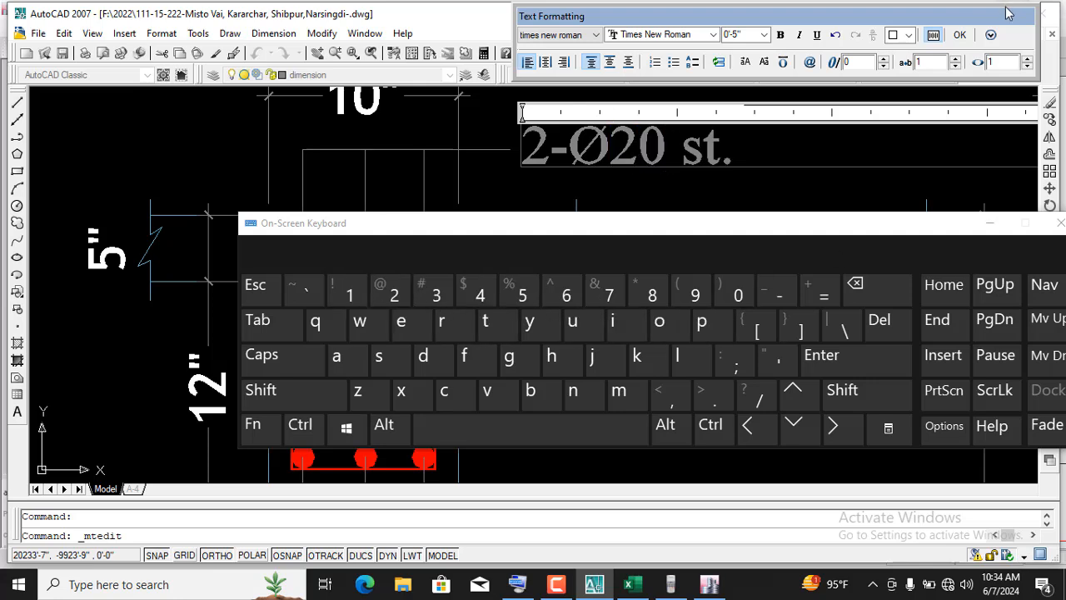
{"action": "left_click", "coordinate": [959, 37]}
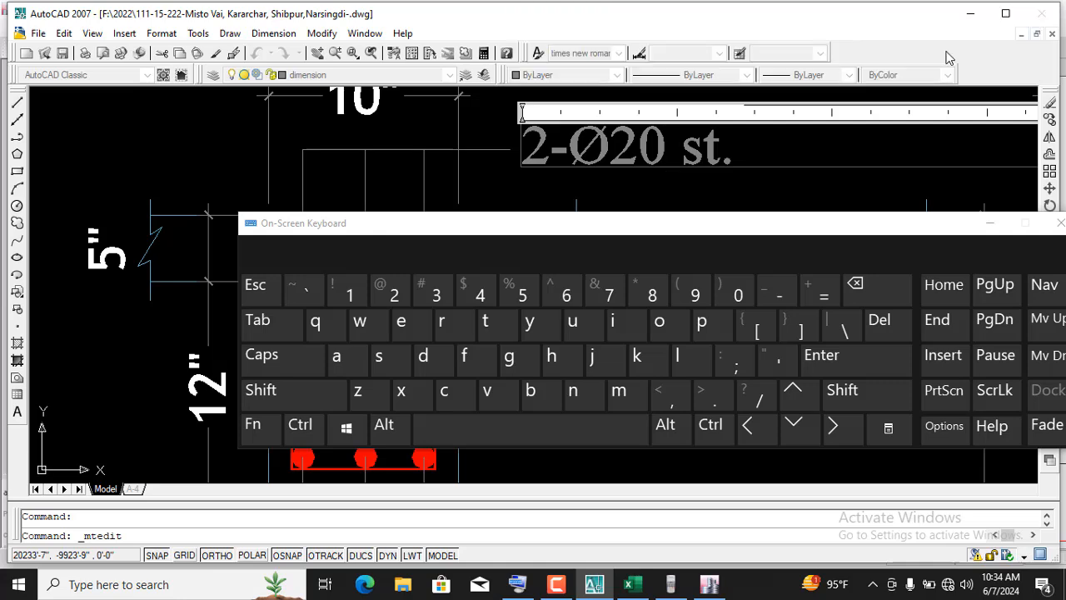
{"action": "left_click", "coordinate": [999, 231]}
{"action": "scroll", "coordinate": [624, 333], "scroll_direction": "down", "scroll_amount": 5}
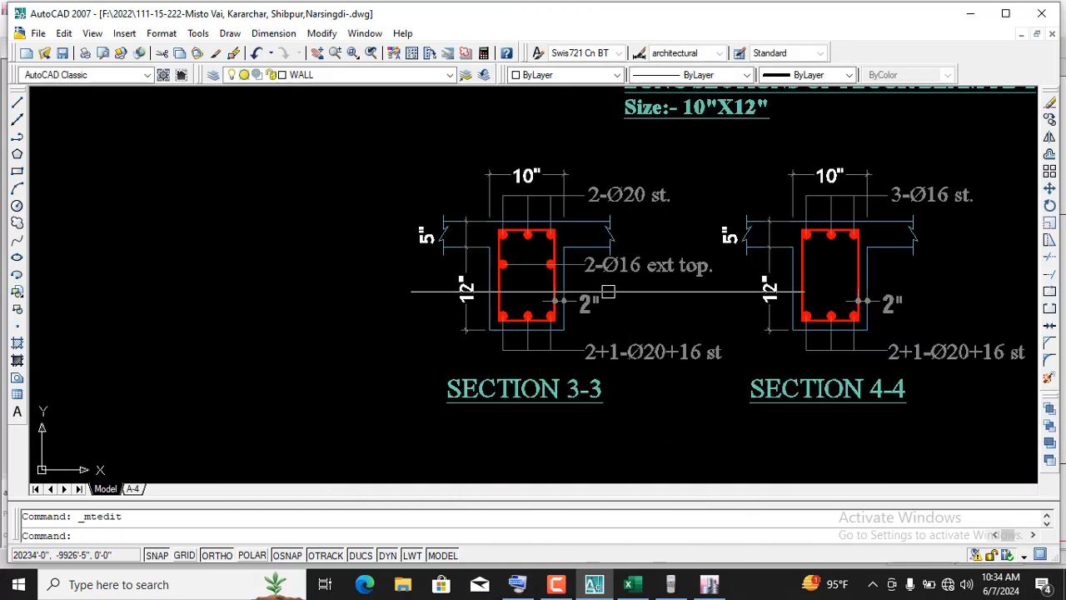
{"action": "scroll", "coordinate": [612, 289], "scroll_direction": "up", "scroll_amount": 3}
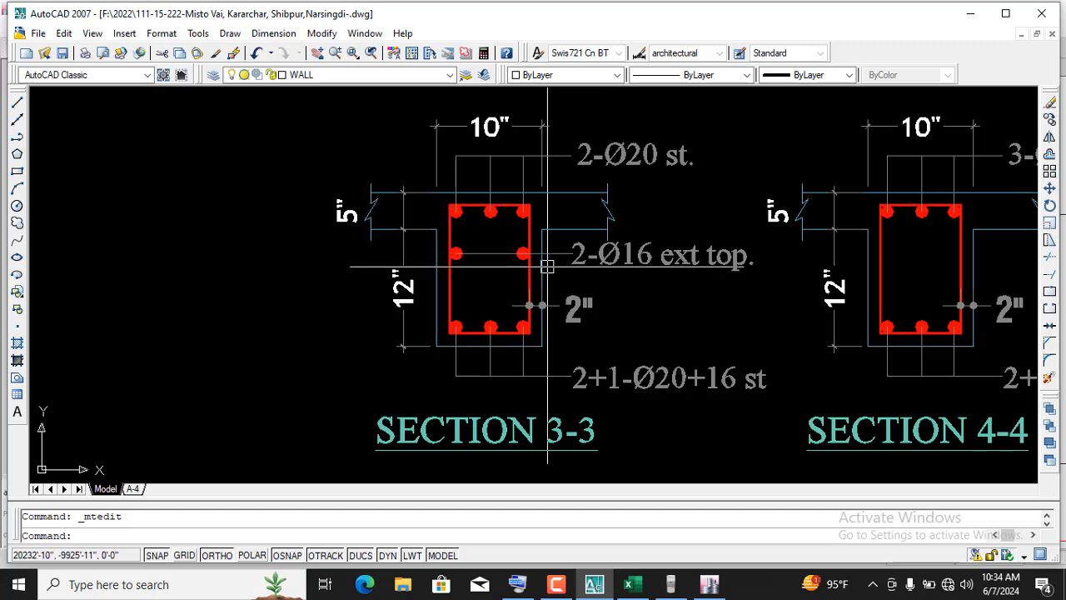
- Change the extra top bar label in the first Section 3-3 to 2-Ø20 ext top
{"action": "scroll", "coordinate": [638, 274], "scroll_direction": "up", "scroll_amount": 3}
{"action": "double_click", "coordinate": [648, 237]}
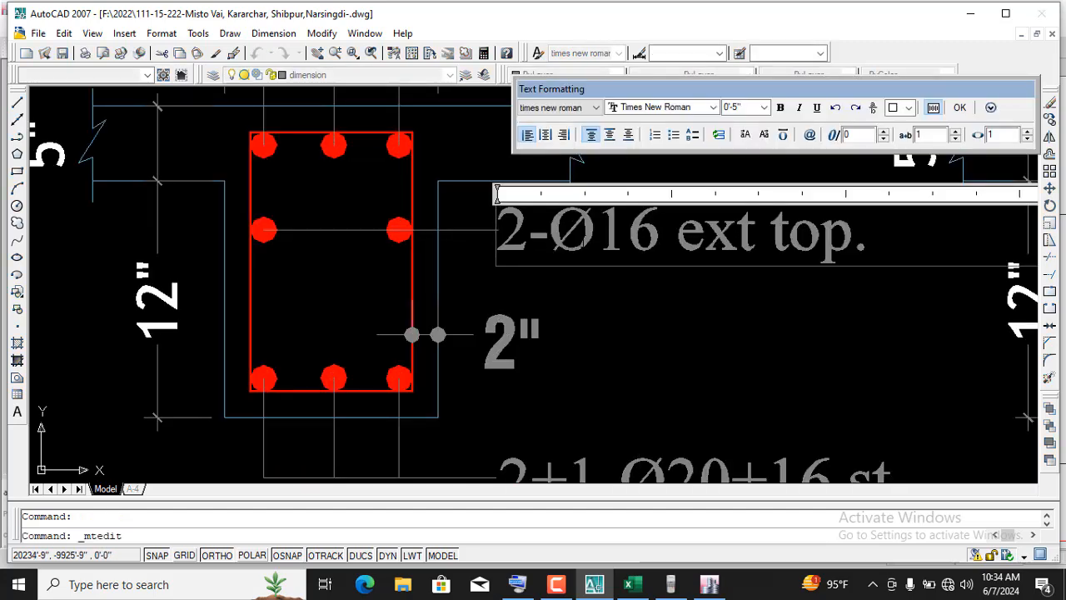
{"action": "double_click", "coordinate": [652, 238]}
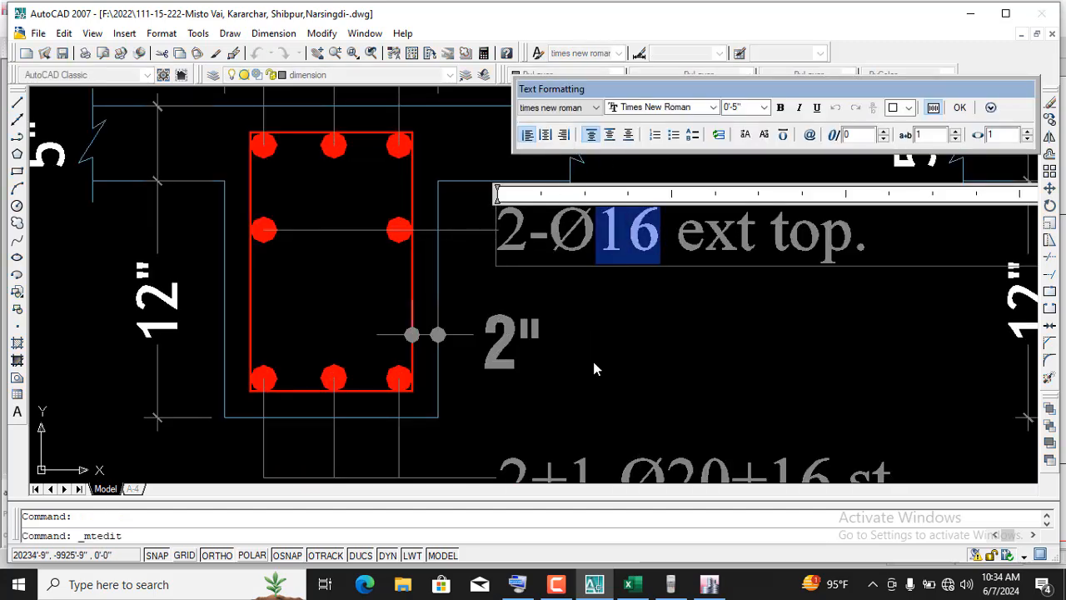
{"action": "left_click", "coordinate": [516, 585]}
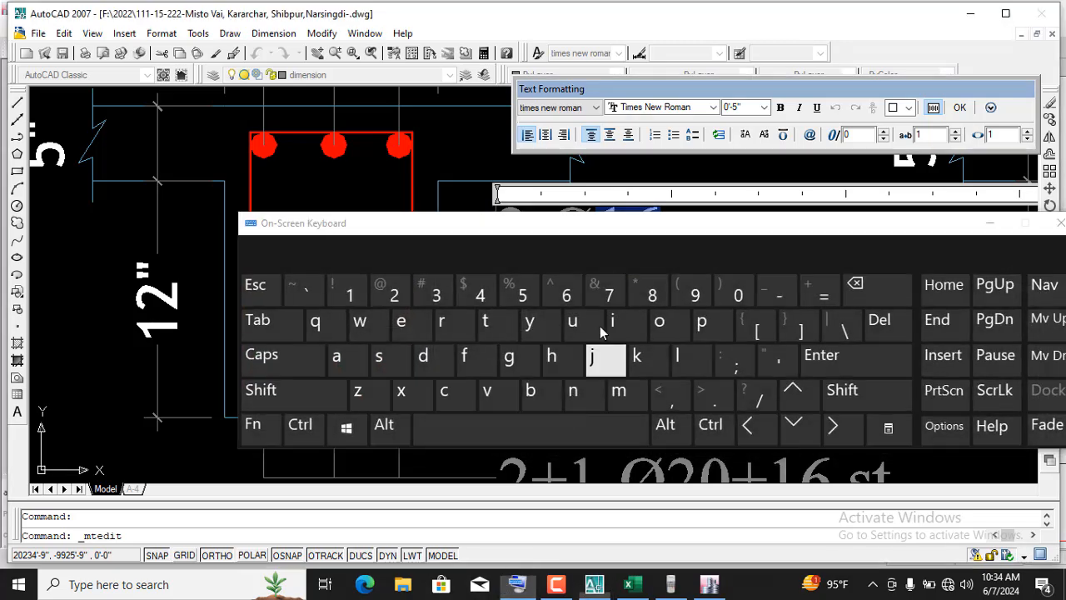
{"action": "left_click_drag", "start_coordinate": [605, 239], "coordinate": [606, 275]}
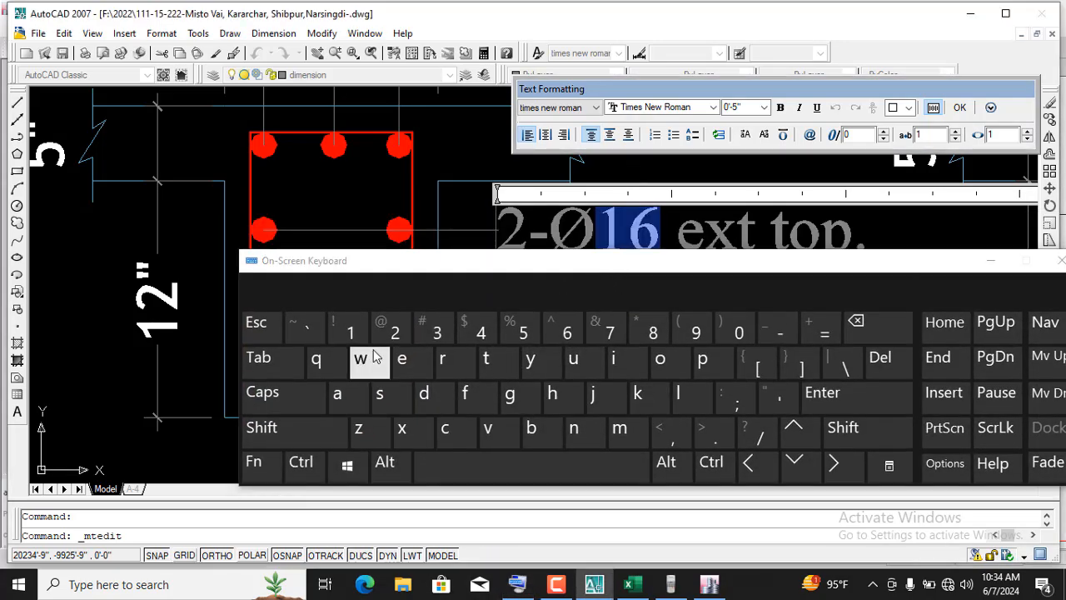
{"action": "left_click", "coordinate": [396, 338]}
{"action": "left_click", "coordinate": [740, 334]}
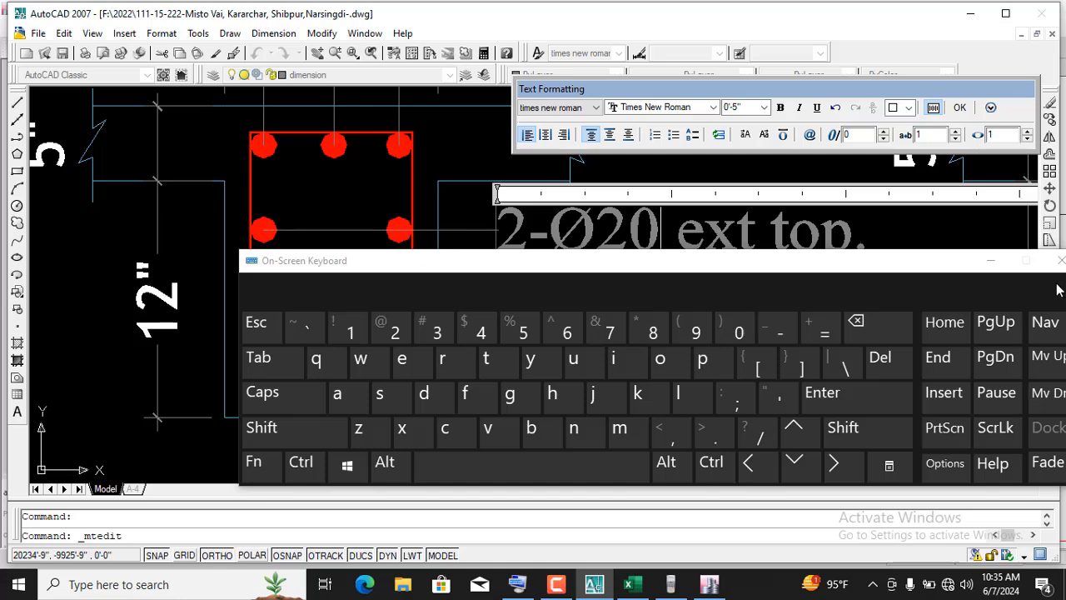
{"action": "left_click", "coordinate": [988, 262]}
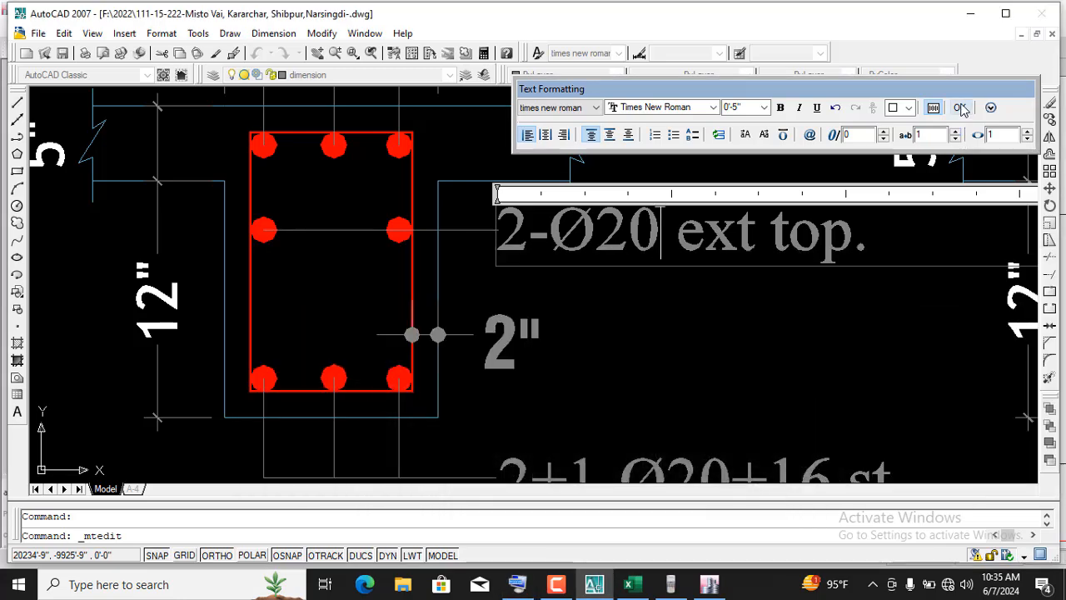
{"action": "left_click", "coordinate": [960, 107]}
- Change the bottom bar label in the first Section 3-3 to 4-Ø20 st
{"action": "scroll", "coordinate": [634, 222], "scroll_direction": "down", "scroll_amount": 2}
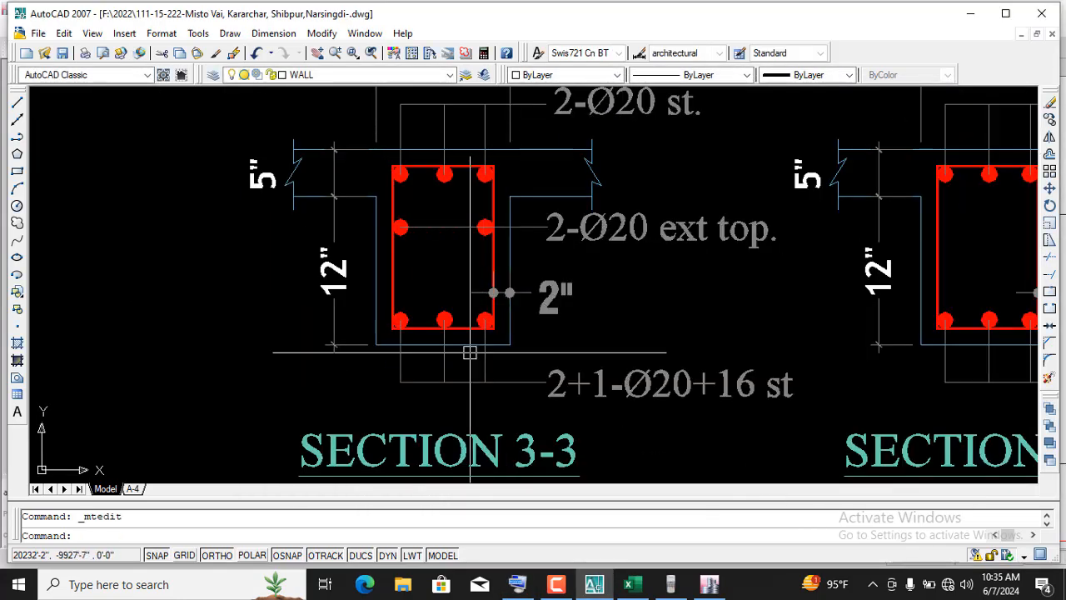
{"action": "scroll", "coordinate": [600, 412], "scroll_direction": "up", "scroll_amount": 2}
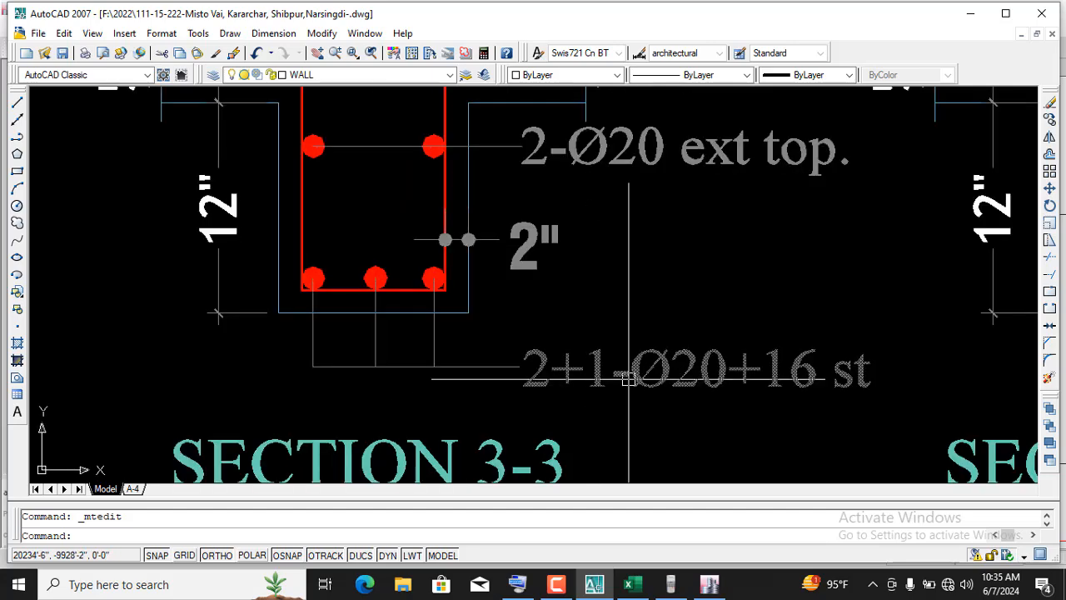
{"action": "double_click", "coordinate": [583, 371]}
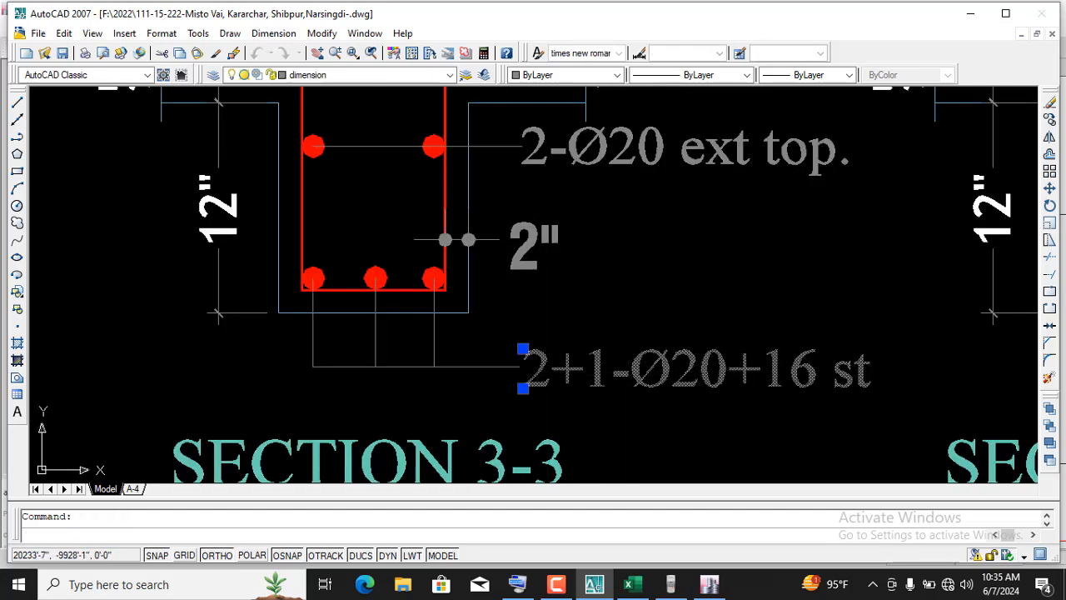
{"action": "key", "text": "shift+Left"}
{"action": "key", "text": "shift+Left"}
{"action": "key", "text": "shift+Left"}
{"action": "key", "text": "shift+Left"}
{"action": "key", "text": "shift+Left"}
{"action": "key", "text": "shift+Left"}
{"action": "key", "text": "shift+Left"}
{"action": "key", "text": "shift+Left"}
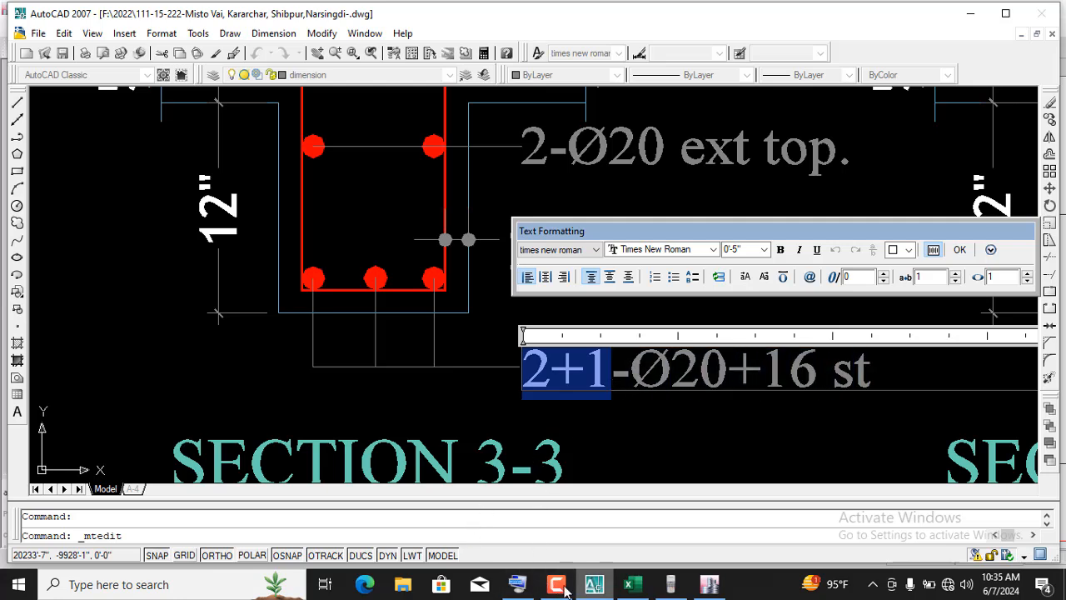
{"action": "left_click", "coordinate": [517, 584]}
{"action": "left_click_drag", "start_coordinate": [542, 261], "coordinate": [529, 54]}
{"action": "left_click", "coordinate": [467, 124]}
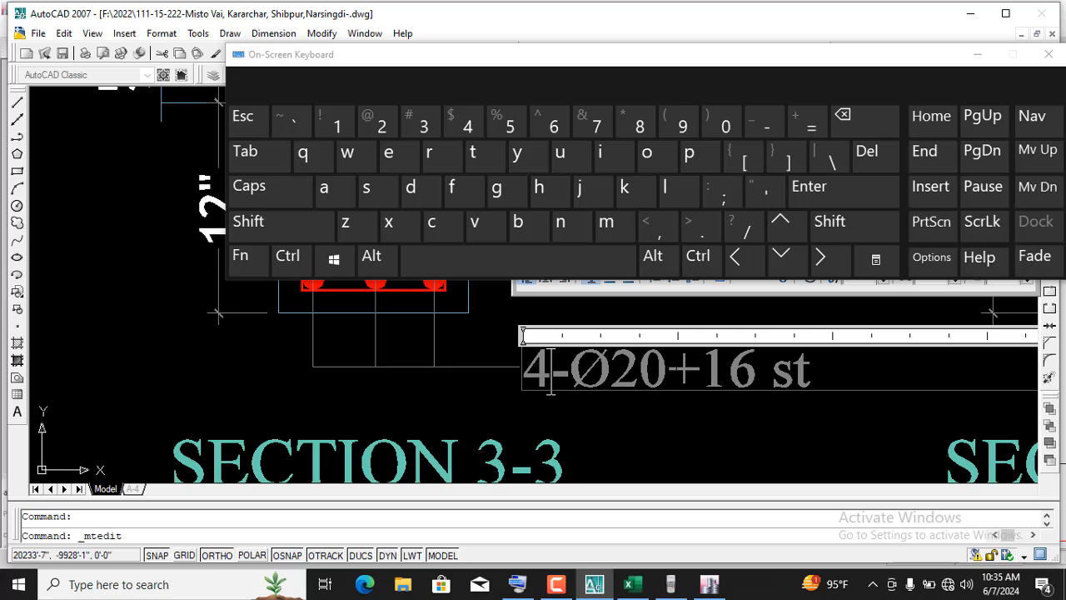
{"action": "left_click_drag", "start_coordinate": [669, 371], "coordinate": [730, 371]}
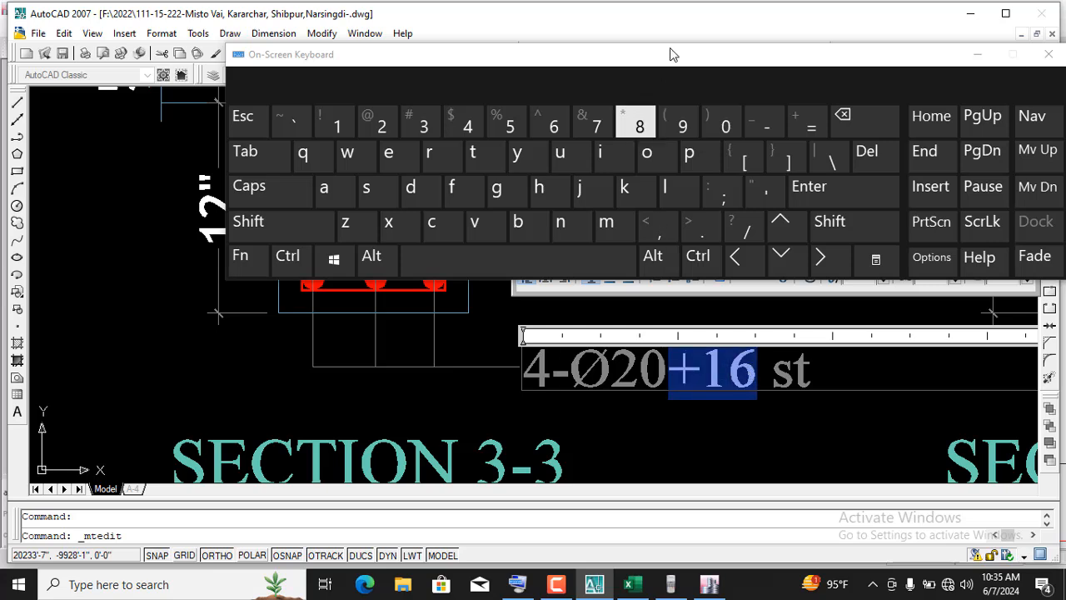
{"action": "left_click", "coordinate": [842, 119]}
{"action": "left_click", "coordinate": [975, 55]}
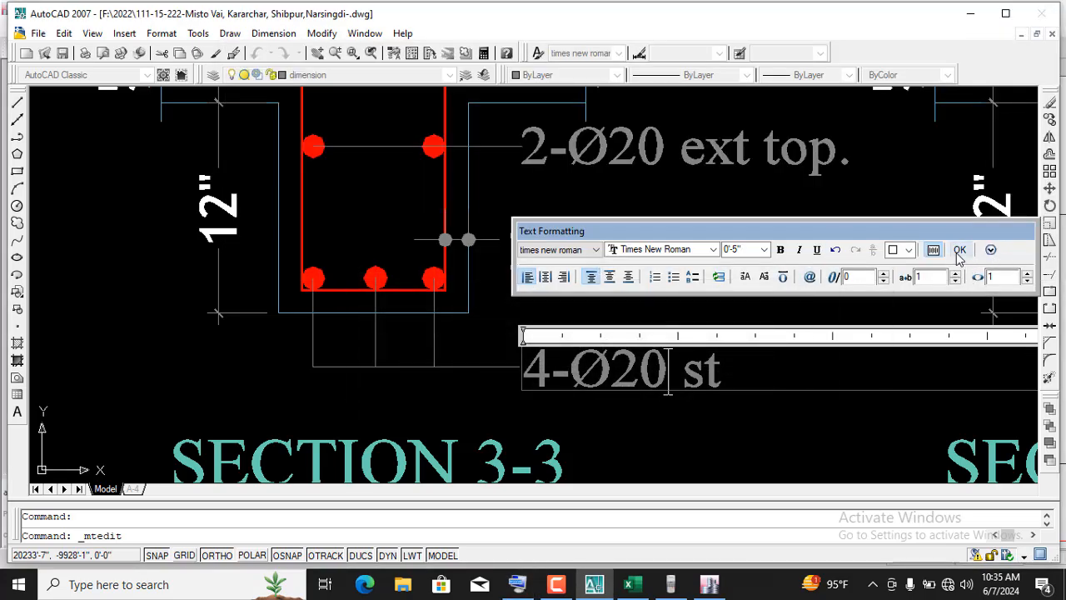
{"action": "left_click", "coordinate": [959, 249]}
{"action": "scroll", "coordinate": [404, 347], "scroll_direction": "down", "scroll_amount": 3}
{"action": "scroll", "coordinate": [404, 347], "scroll_direction": "up", "scroll_amount": 4}
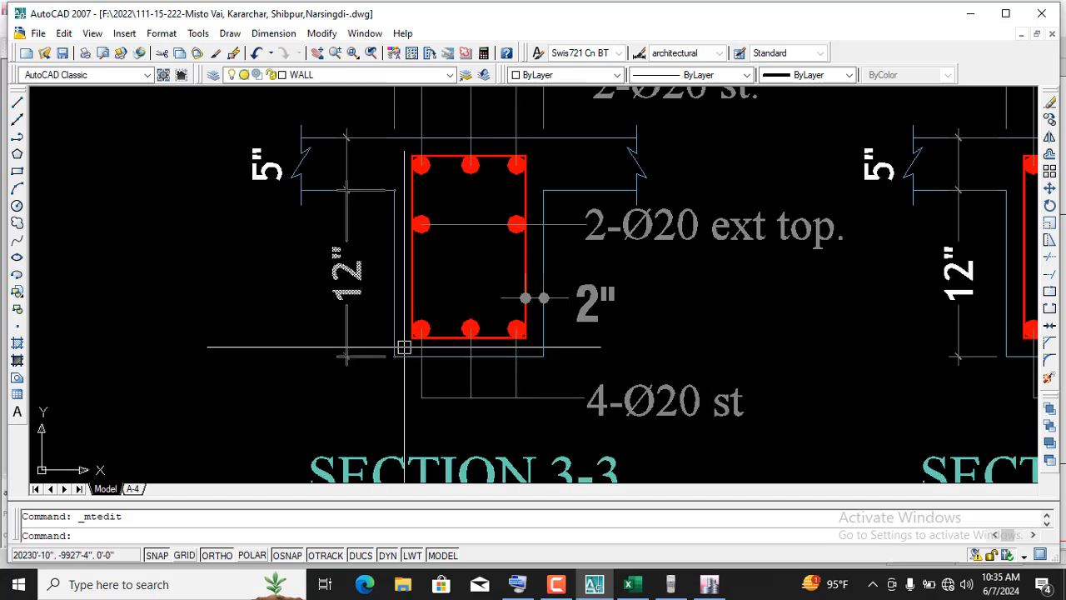
{"action": "scroll", "coordinate": [404, 347], "scroll_direction": "up", "scroll_amount": 4}
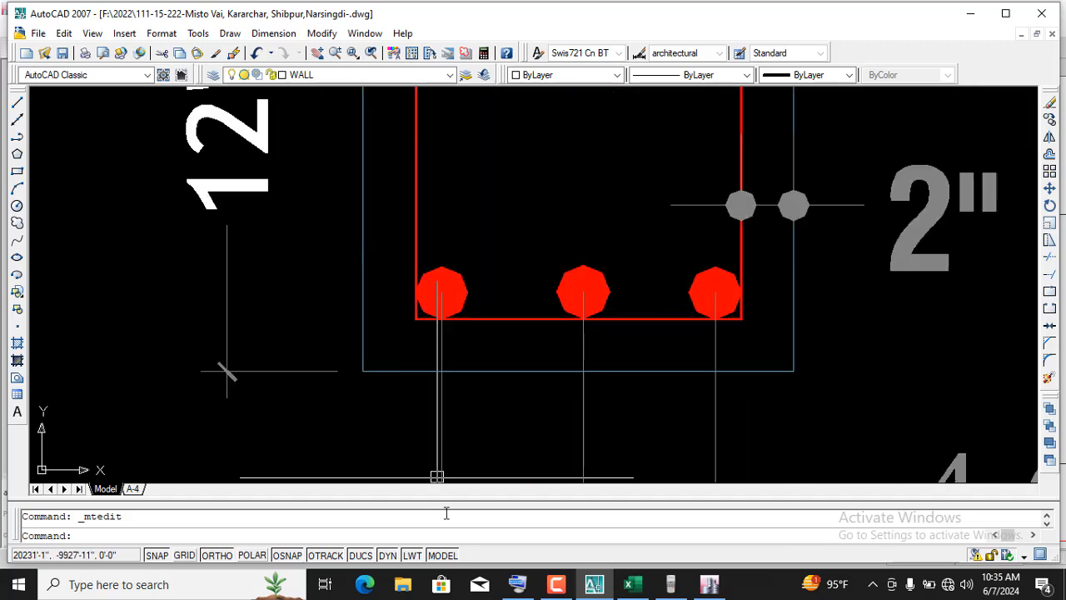
{"action": "left_click", "coordinate": [515, 587]}
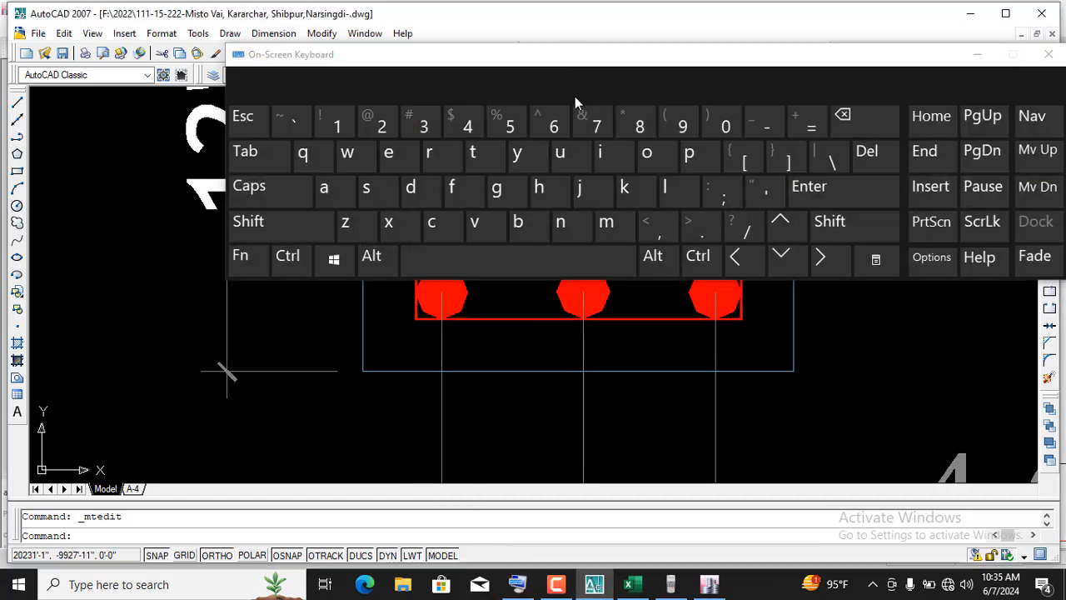
{"action": "left_click", "coordinate": [606, 223]}
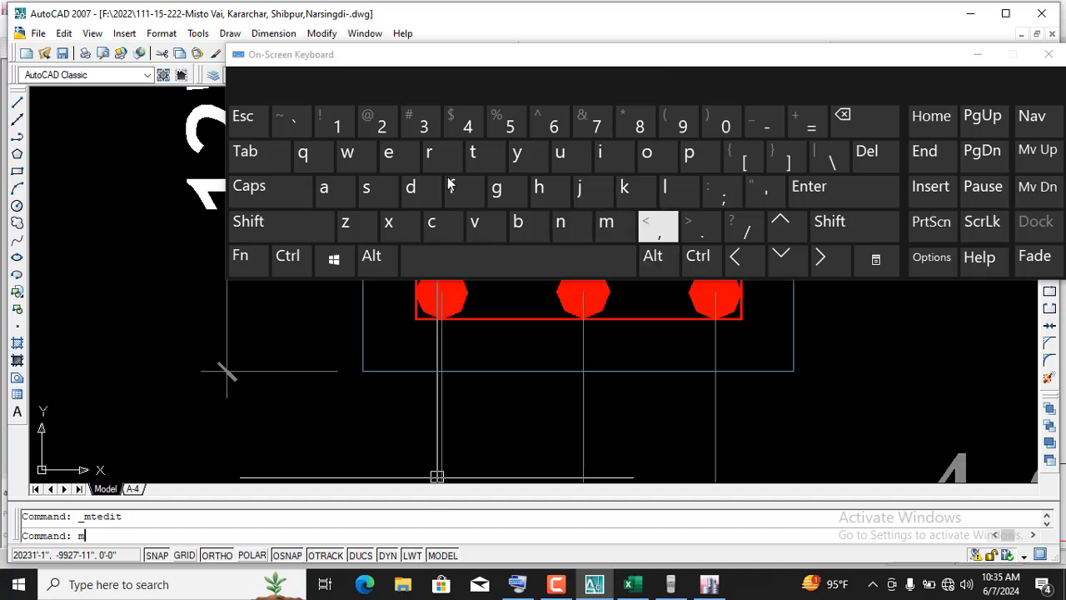
{"action": "left_click", "coordinate": [242, 116]}
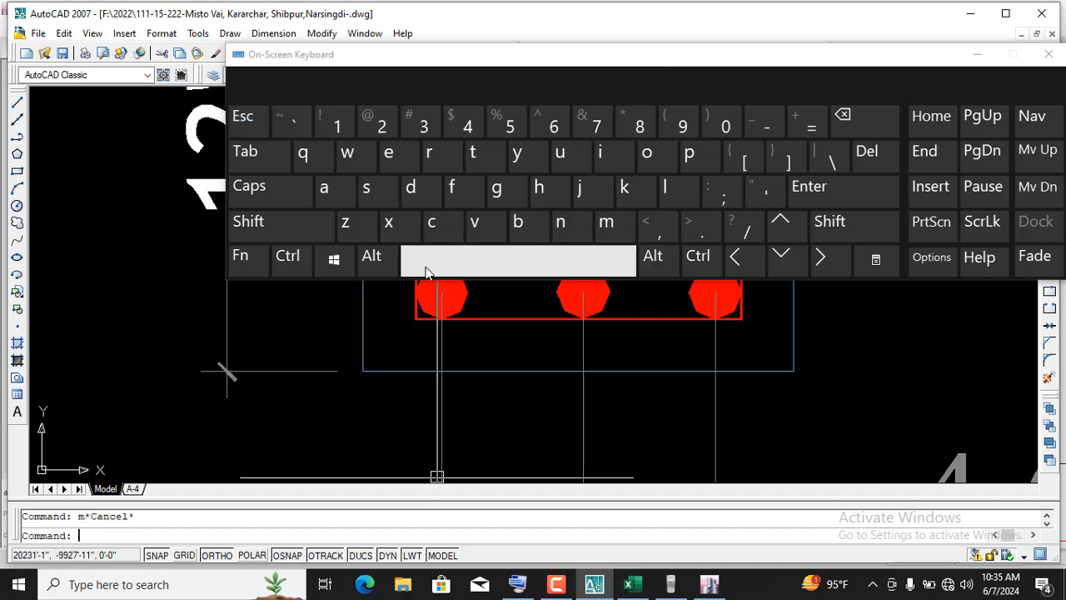
{"action": "left_click", "coordinate": [304, 319]}
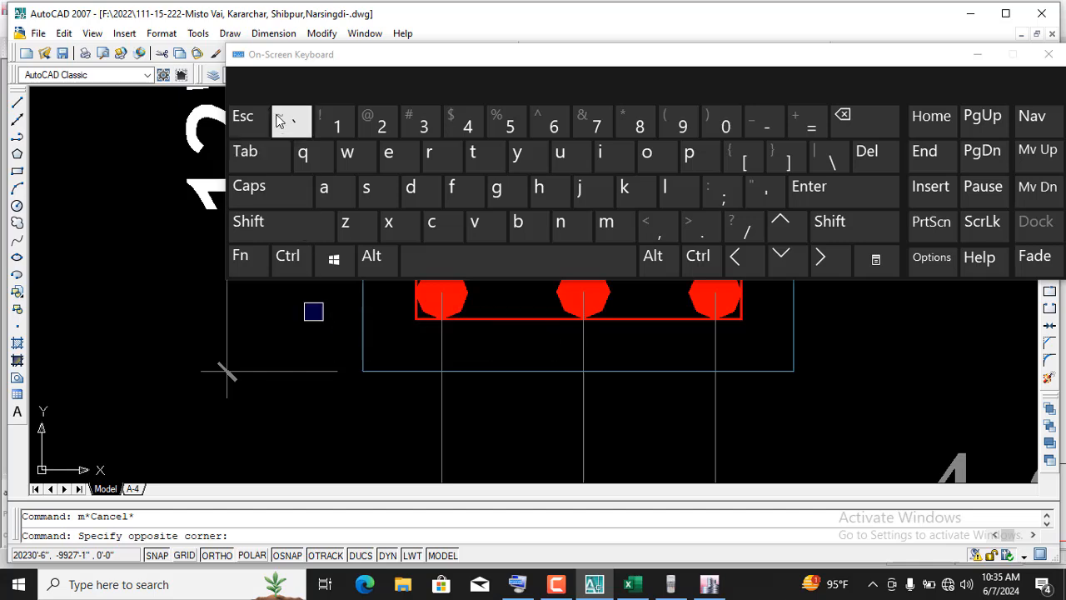
{"action": "left_click", "coordinate": [242, 117]}
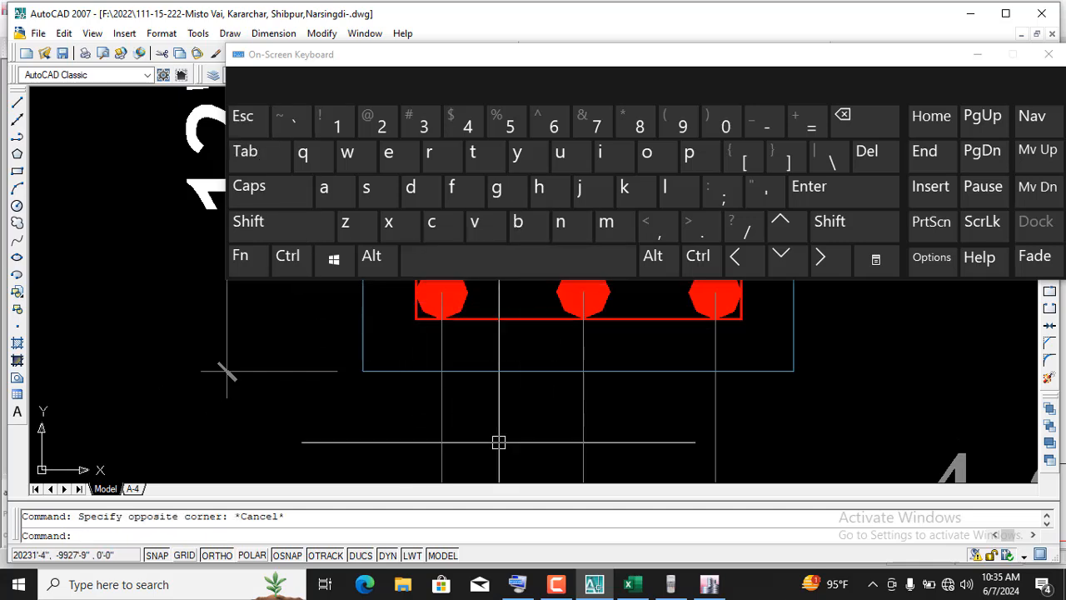
- Copy the left bottom corner bar of the first Section 3-3 about 5" horizontally to add a fourth bottom bar beside the middle one
{"action": "left_click", "coordinate": [430, 221]}
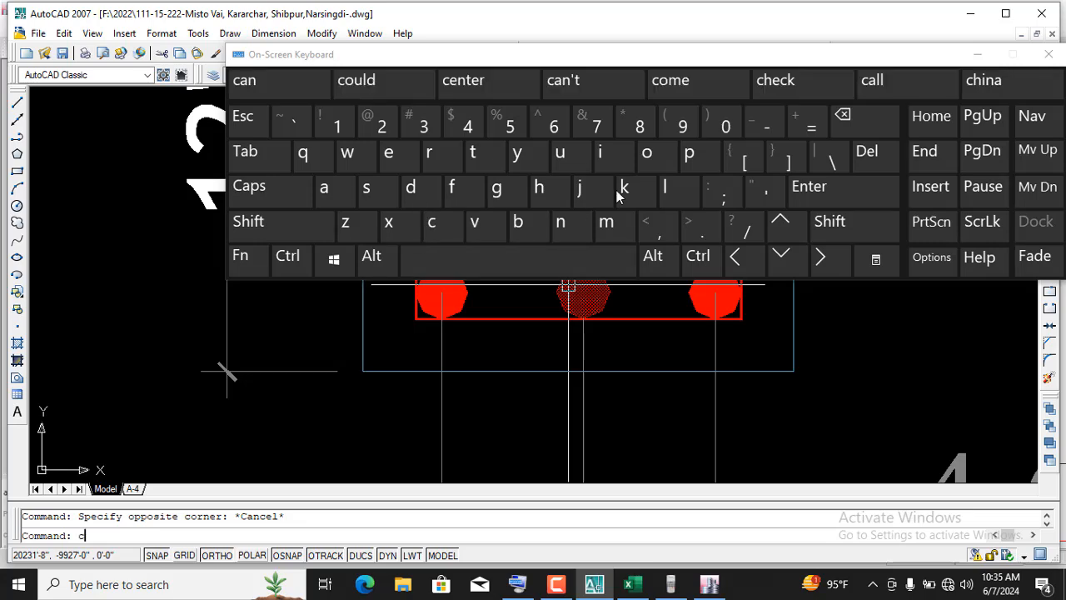
{"action": "left_click", "coordinate": [647, 159]}
{"action": "left_click", "coordinate": [837, 194]}
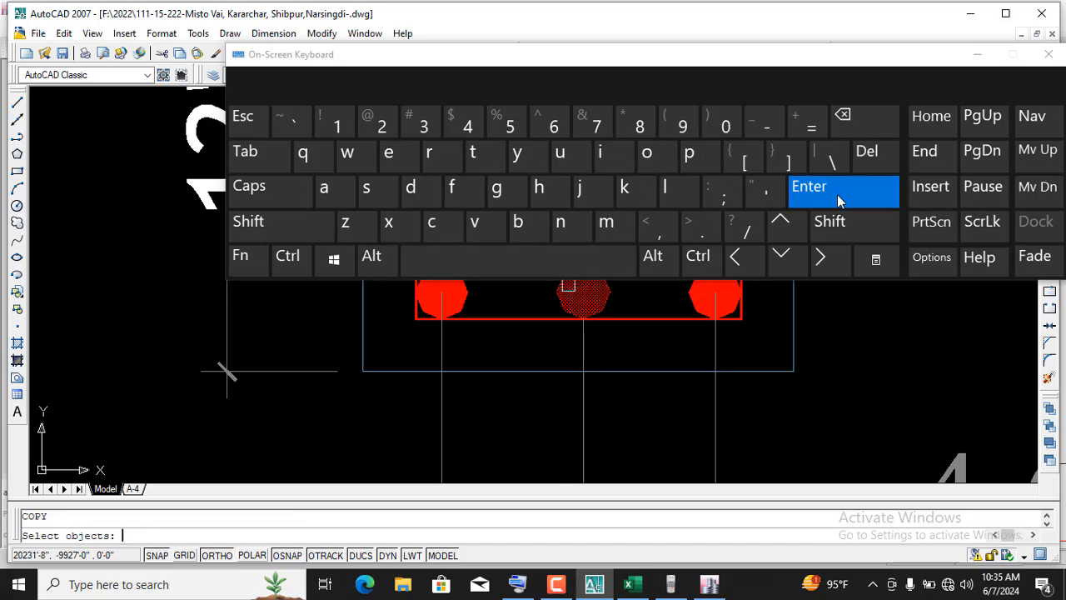
{"action": "left_click", "coordinate": [978, 57]}
{"action": "scroll", "coordinate": [500, 341], "scroll_direction": "up", "scroll_amount": 2}
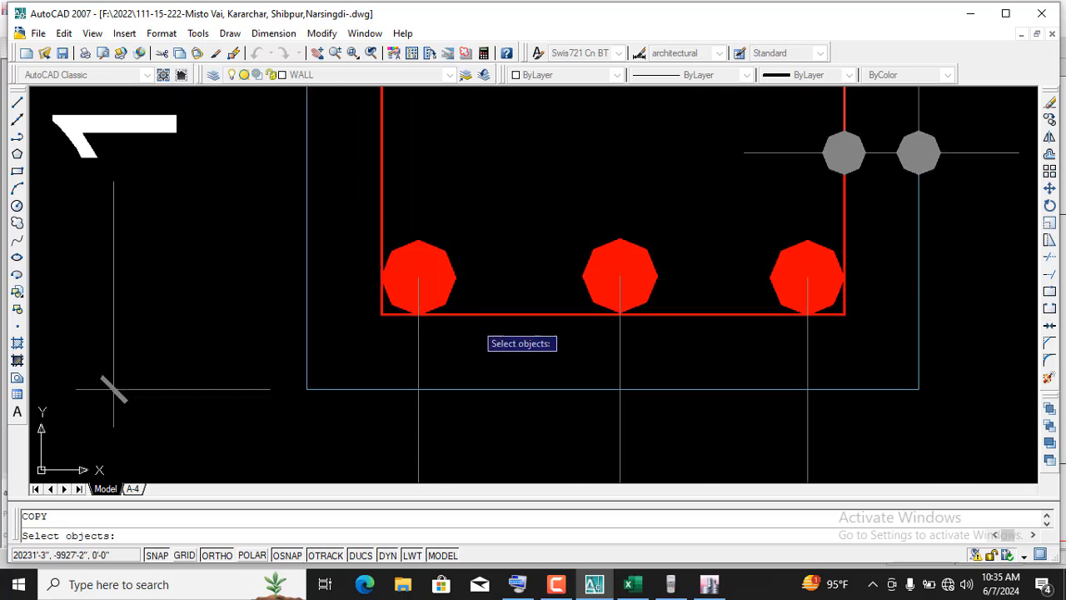
{"action": "left_click", "coordinate": [337, 228]}
{"action": "left_click", "coordinate": [464, 317]}
{"action": "right_click", "coordinate": [474, 340]}
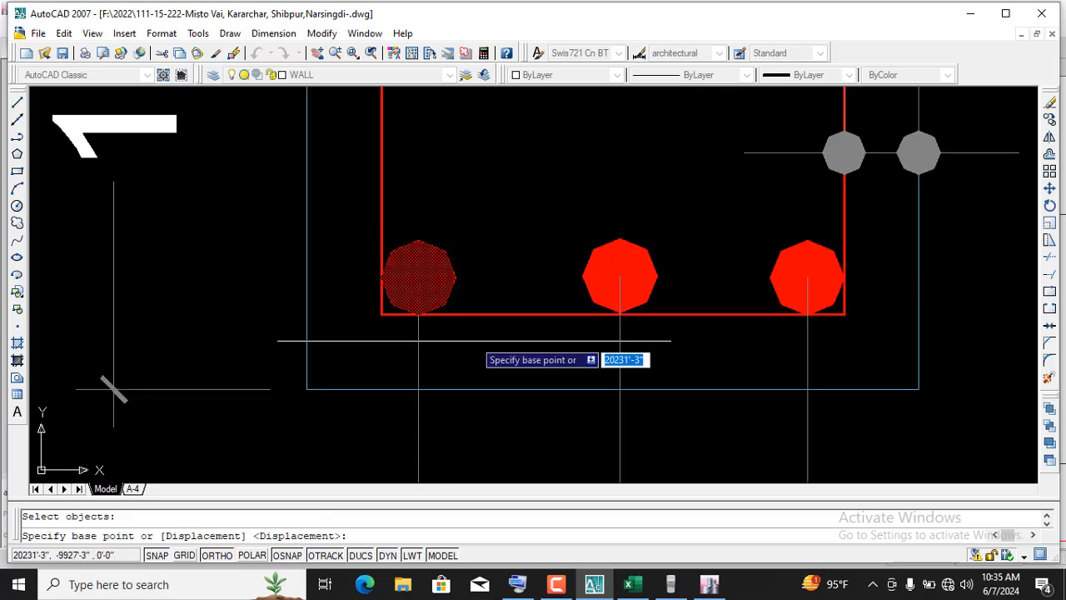
{"action": "left_click", "coordinate": [473, 353]}
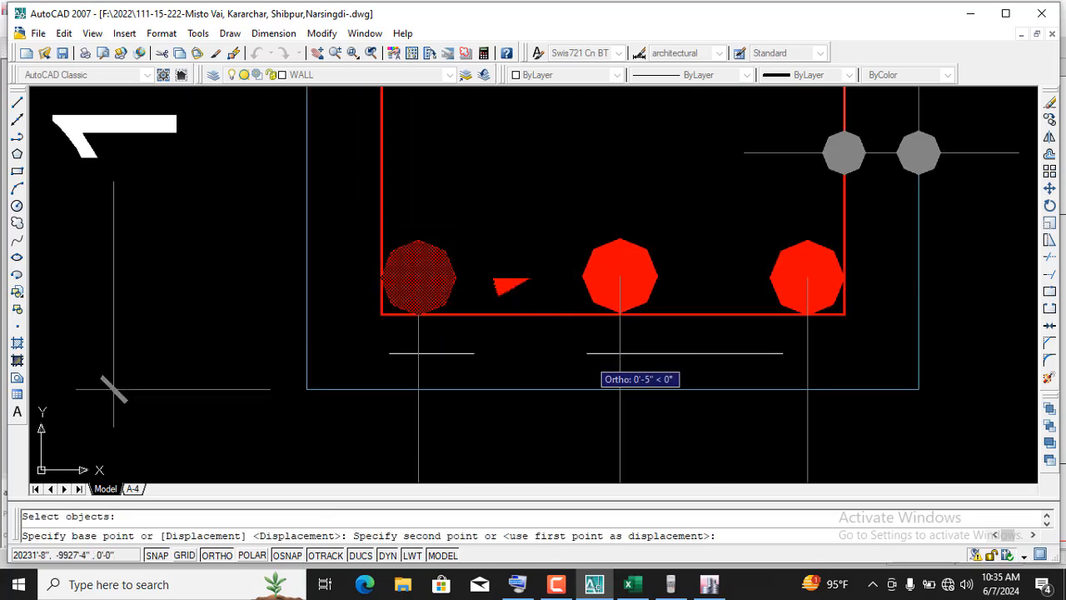
{"action": "left_click", "coordinate": [598, 353]}
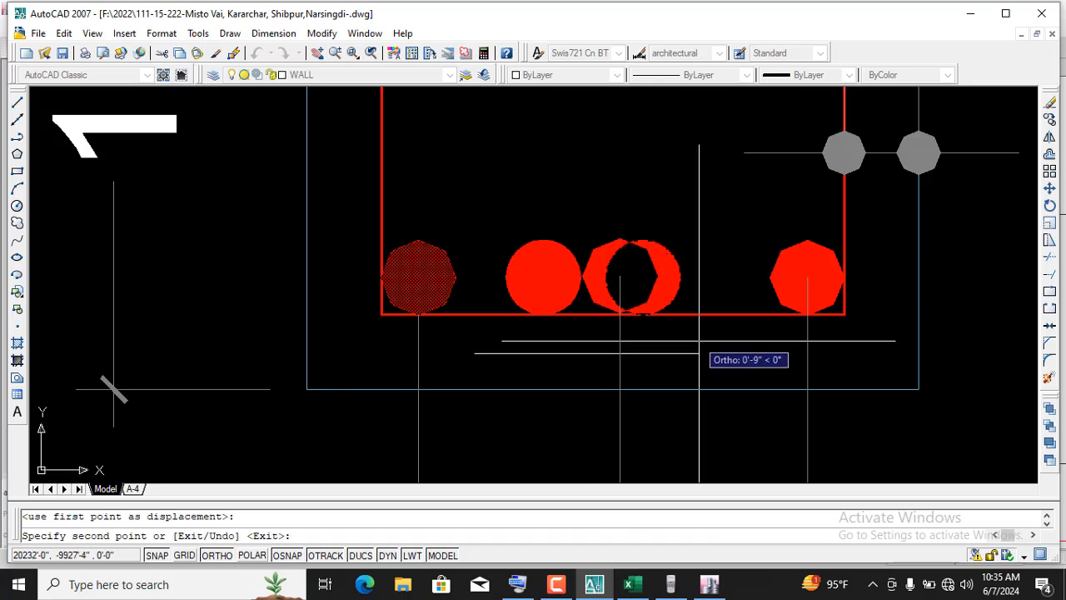
{"action": "key", "text": "Return"}
{"action": "key", "text": "Return"}
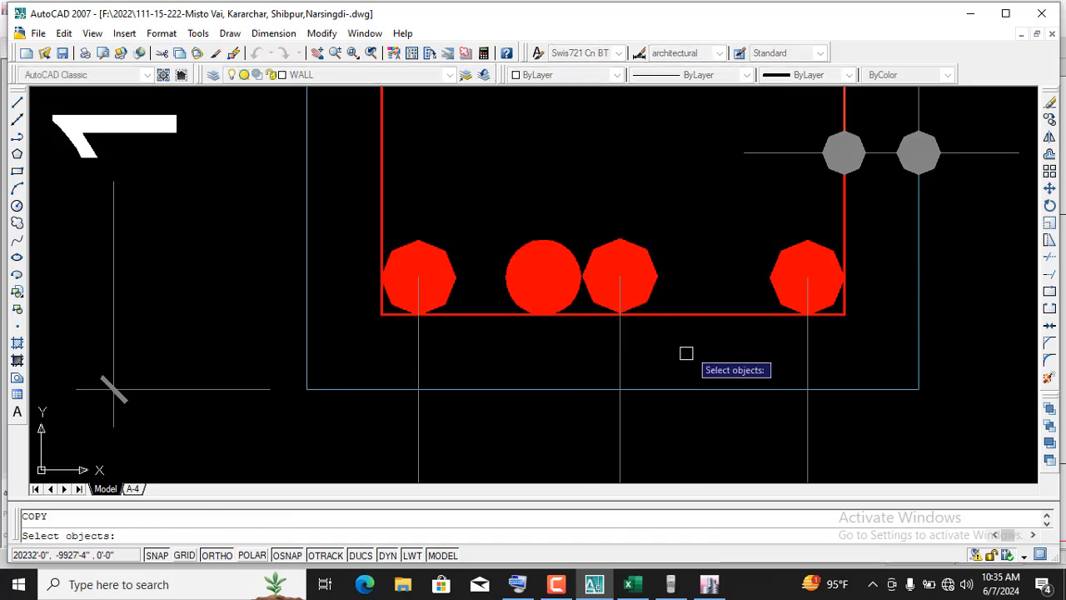
{"action": "left_click", "coordinate": [517, 586]}
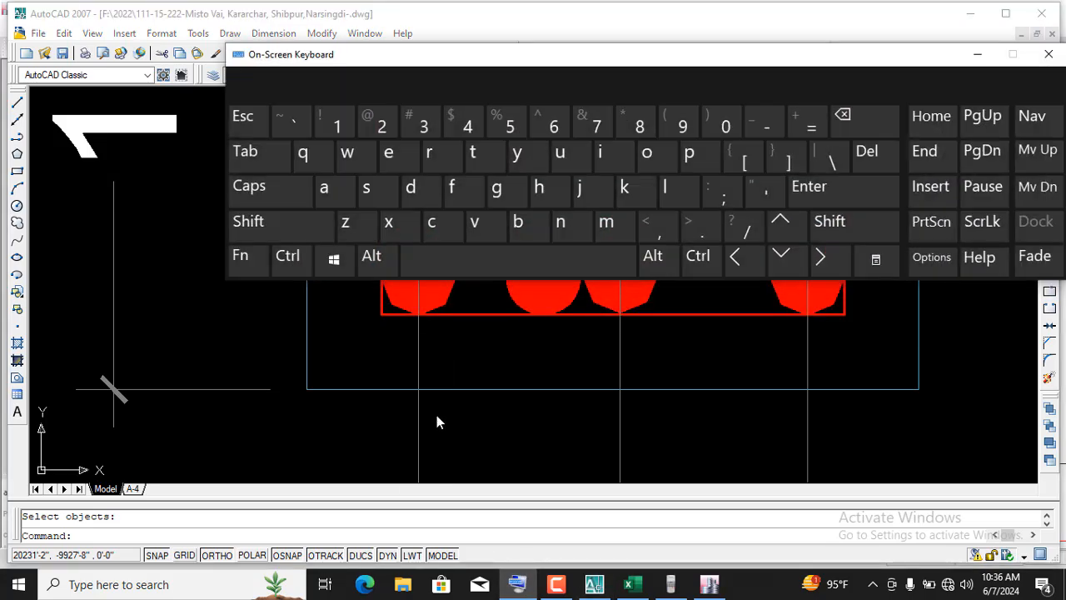
{"action": "left_click", "coordinate": [603, 226]}
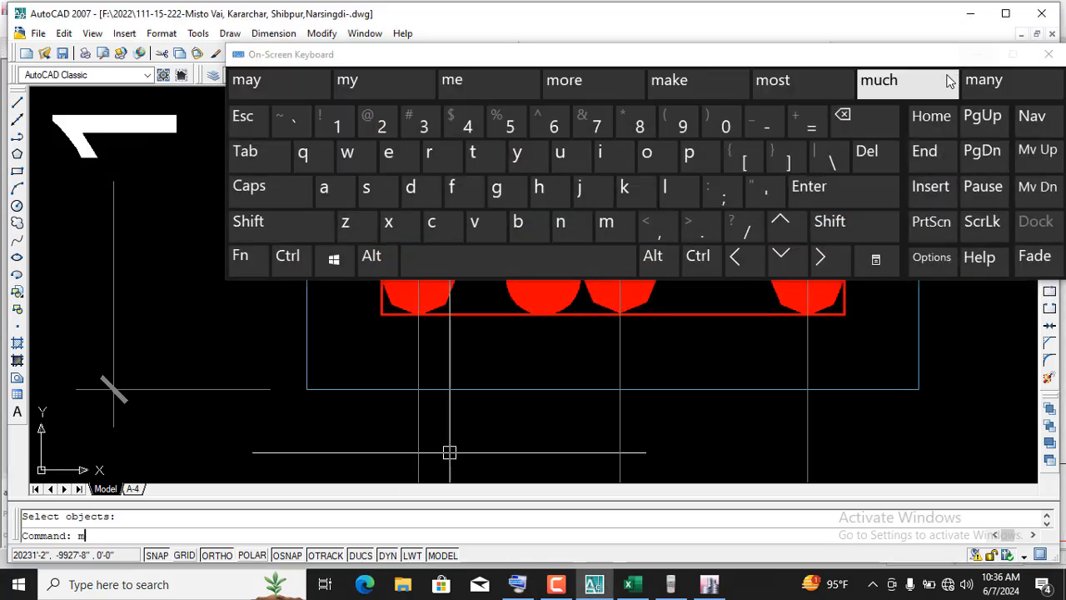
{"action": "left_click", "coordinate": [607, 225]}
{"action": "left_click", "coordinate": [601, 265]}
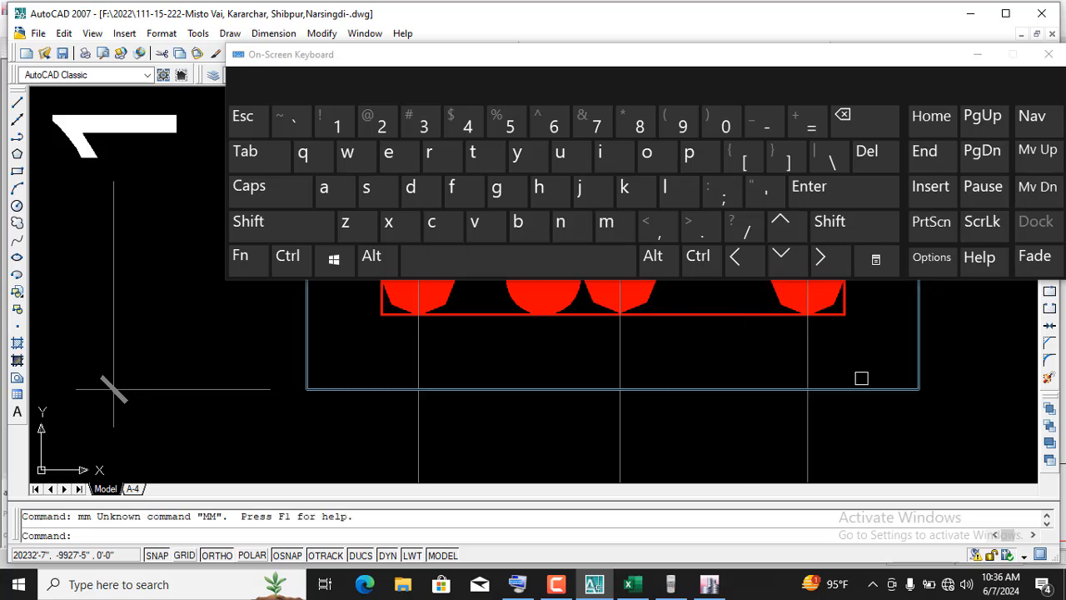
{"action": "left_click", "coordinate": [674, 391]}
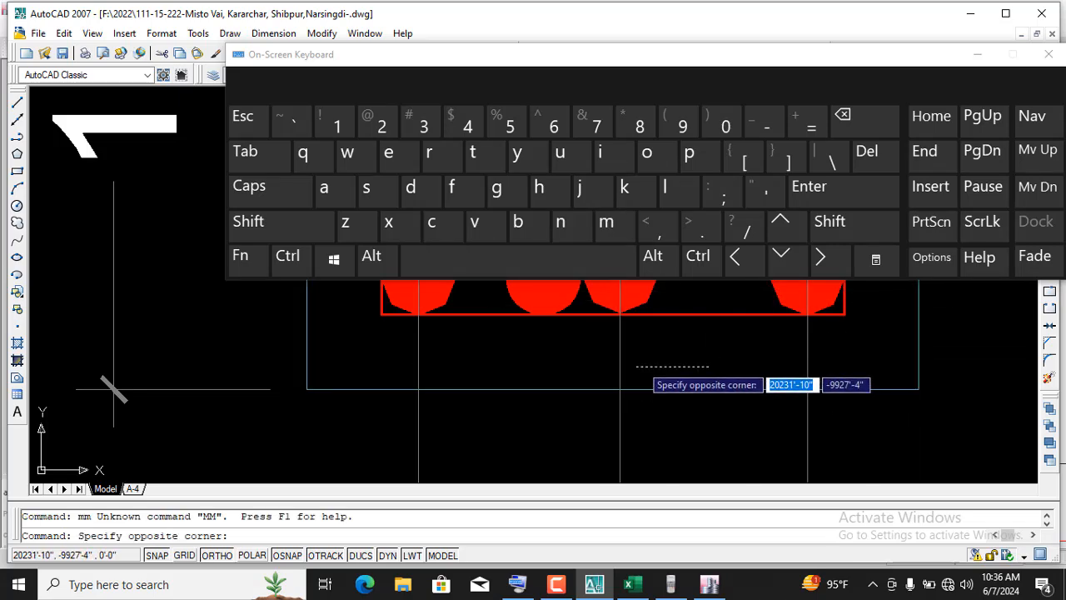
{"action": "left_click", "coordinate": [550, 291]}
- Move the original middle bottom bar of the first Section 3-3 horizontally towards the right corner bar to space the four bottom bars evenly
{"action": "left_click", "coordinate": [606, 223]}
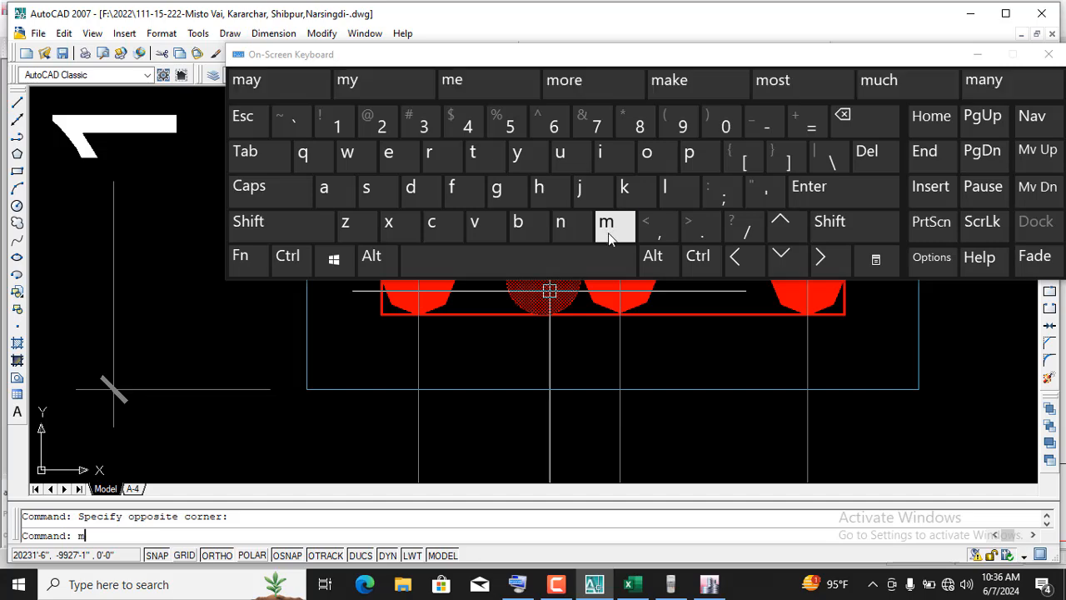
{"action": "left_click", "coordinate": [611, 266]}
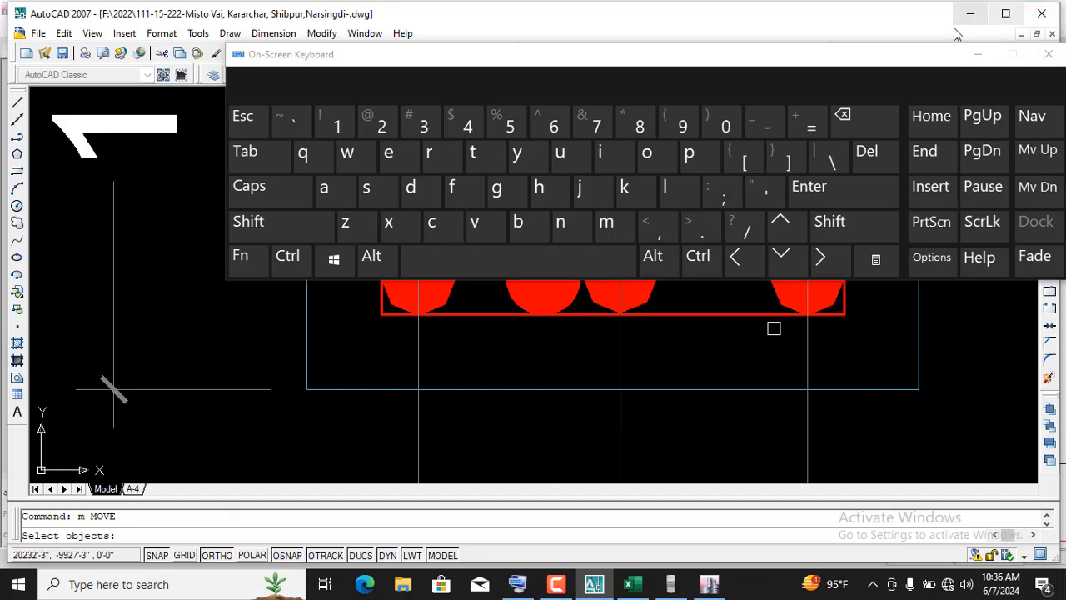
{"action": "left_click", "coordinate": [977, 54]}
{"action": "scroll", "coordinate": [648, 299], "scroll_direction": "up", "scroll_amount": 2}
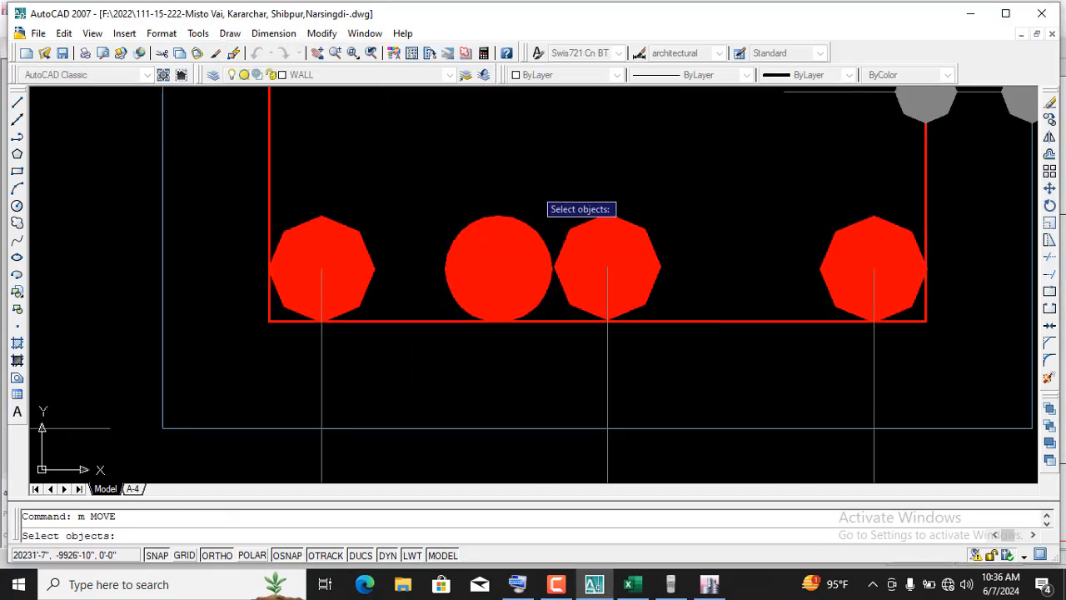
{"action": "left_click", "coordinate": [523, 181]}
{"action": "left_click", "coordinate": [702, 321]}
{"action": "key", "text": "Return"}
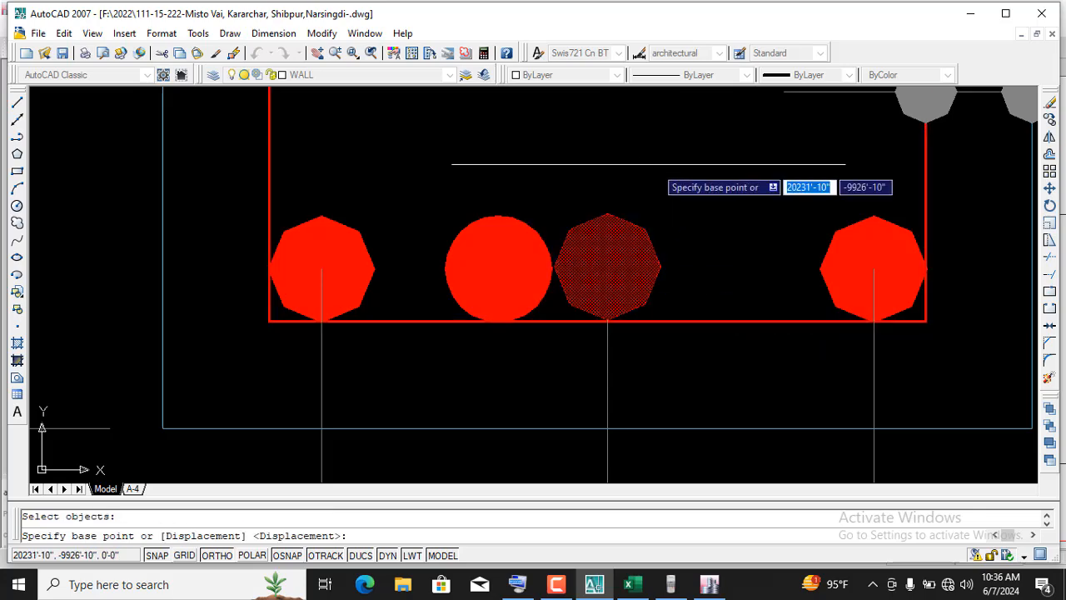
{"action": "left_click", "coordinate": [613, 146]}
{"action": "left_click", "coordinate": [685, 164]}
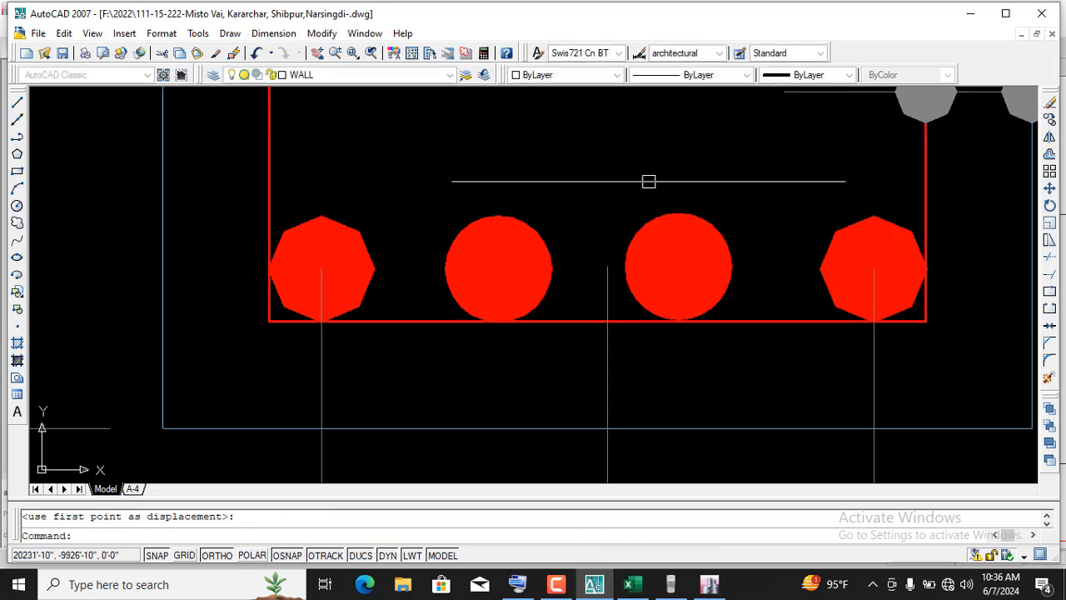
{"action": "scroll", "coordinate": [648, 181], "scroll_direction": "down", "scroll_amount": 5}
{"action": "scroll", "coordinate": [631, 281], "scroll_direction": "up", "scroll_amount": 3}
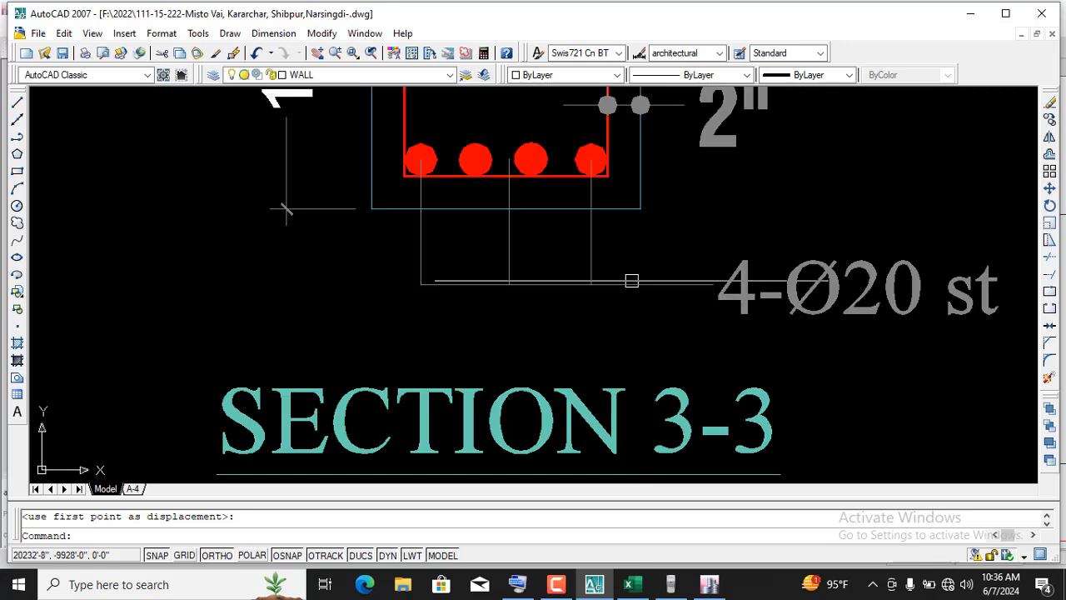
- Compare the bars and labels of Sections 3-3, 4-4 and 5-5 of FB-2, including the top bars of Section 3-3
{"action": "scroll", "coordinate": [592, 266], "scroll_direction": "down", "scroll_amount": 5}
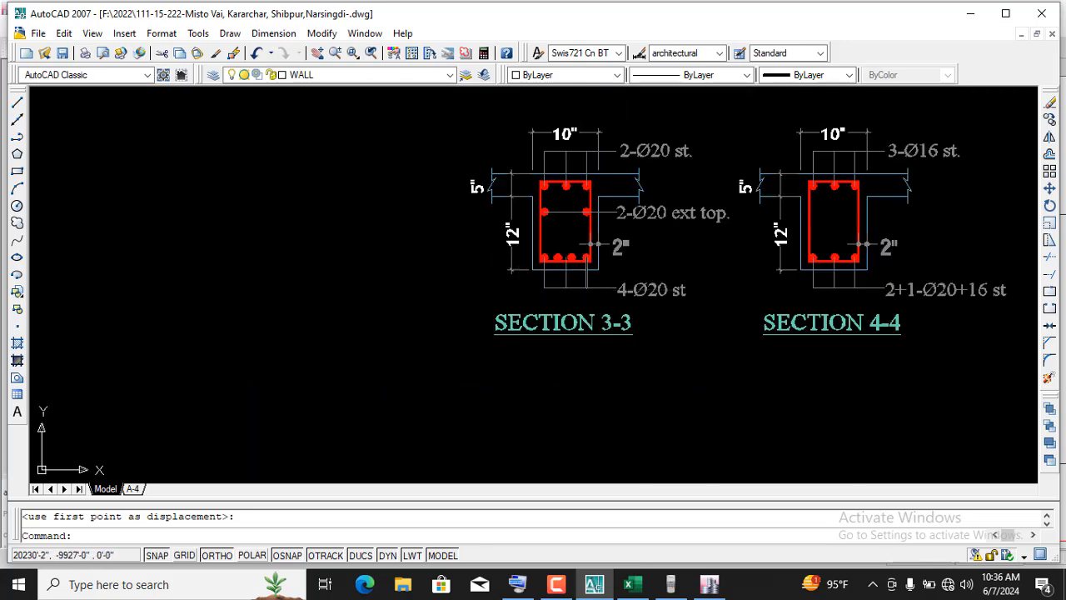
{"action": "scroll", "coordinate": [563, 255], "scroll_direction": "up", "scroll_amount": 2}
{"action": "scroll", "coordinate": [527, 270], "scroll_direction": "down", "scroll_amount": 2}
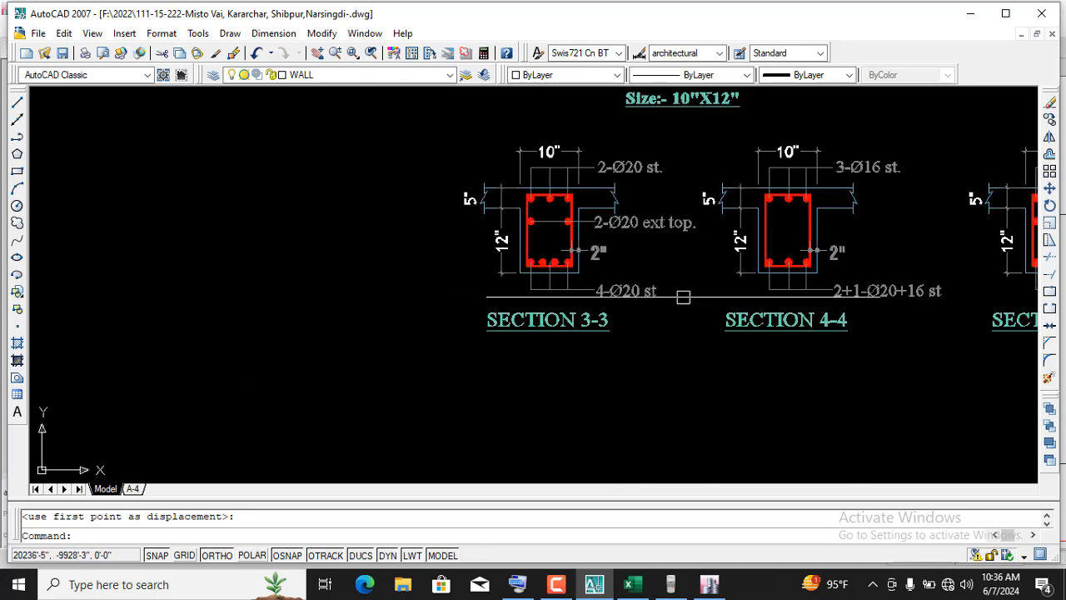
{"action": "scroll", "coordinate": [493, 263], "scroll_direction": "up", "scroll_amount": 1}
{"action": "scroll", "coordinate": [500, 267], "scroll_direction": "down", "scroll_amount": 3}
{"action": "scroll", "coordinate": [693, 250], "scroll_direction": "up", "scroll_amount": 3}
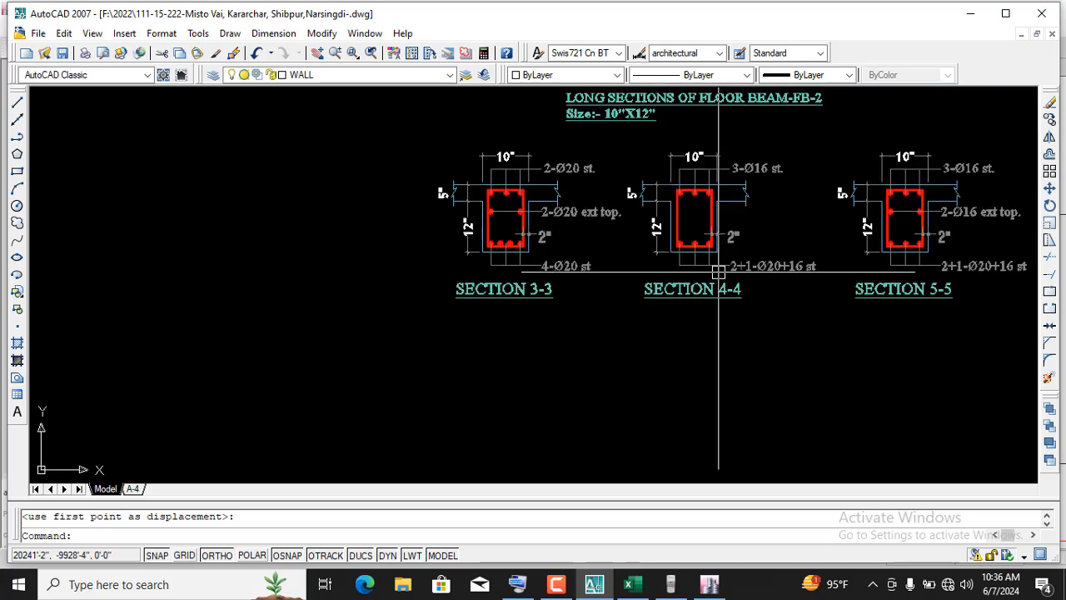
{"action": "scroll", "coordinate": [693, 250], "scroll_direction": "down", "scroll_amount": 3}
{"action": "scroll", "coordinate": [686, 245], "scroll_direction": "up", "scroll_amount": 2}
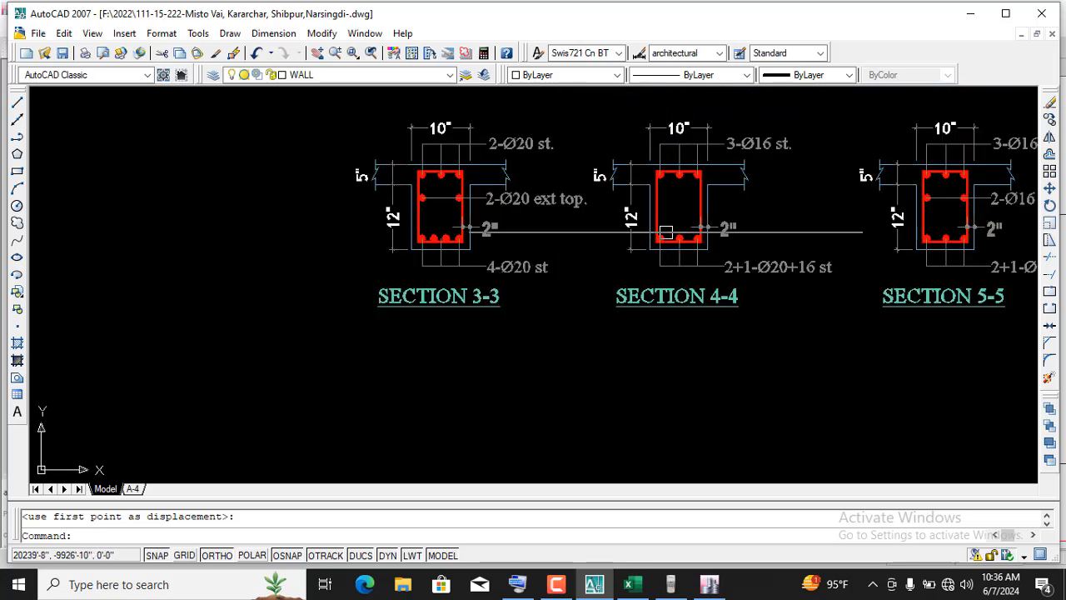
{"action": "scroll", "coordinate": [419, 167], "scroll_direction": "up", "scroll_amount": 2}
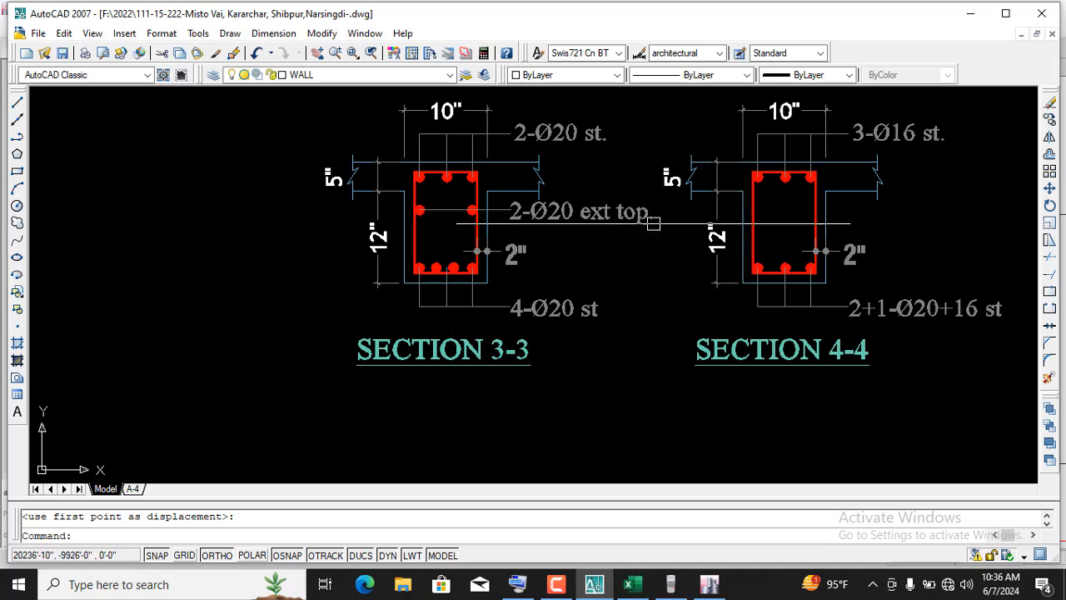
{"action": "scroll", "coordinate": [772, 200], "scroll_direction": "up", "scroll_amount": 2}
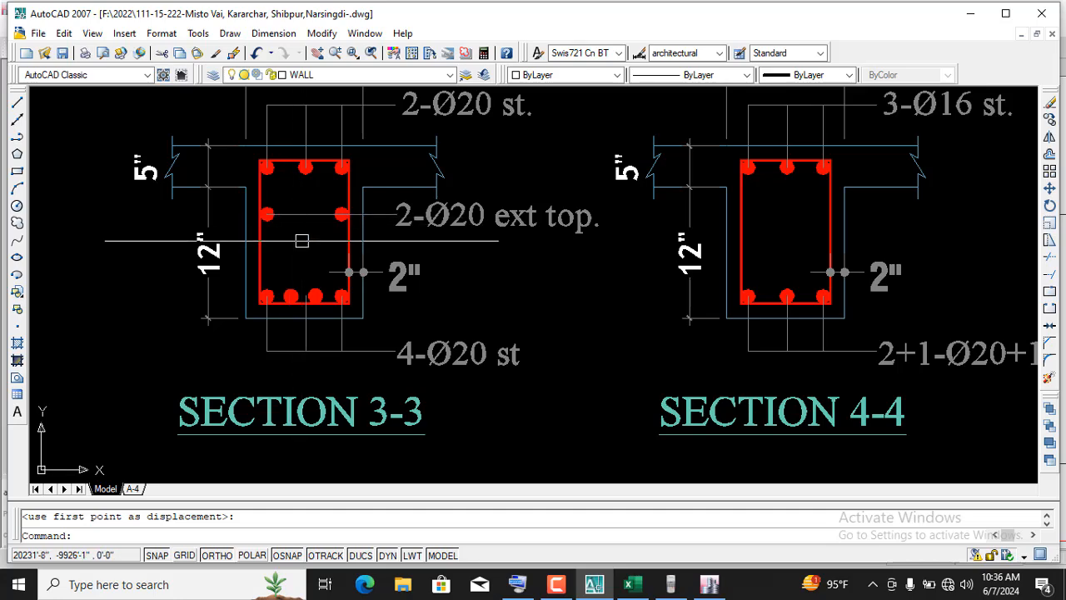
{"action": "scroll", "coordinate": [300, 241], "scroll_direction": "down", "scroll_amount": 2}
{"action": "scroll", "coordinate": [275, 295], "scroll_direction": "up", "scroll_amount": 3}
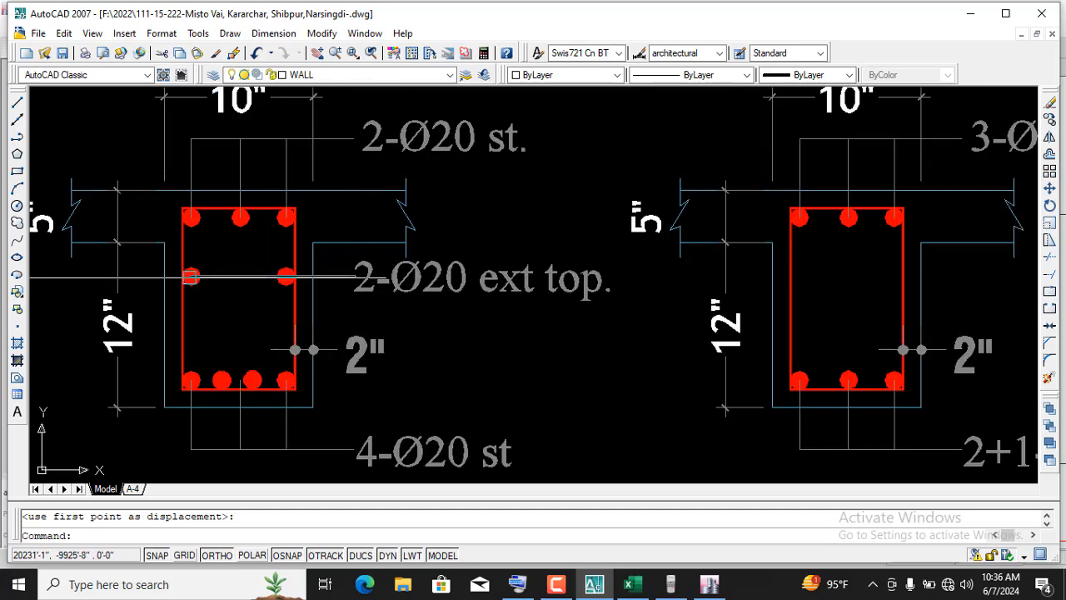
{"action": "scroll", "coordinate": [260, 204], "scroll_direction": "up", "scroll_amount": 3}
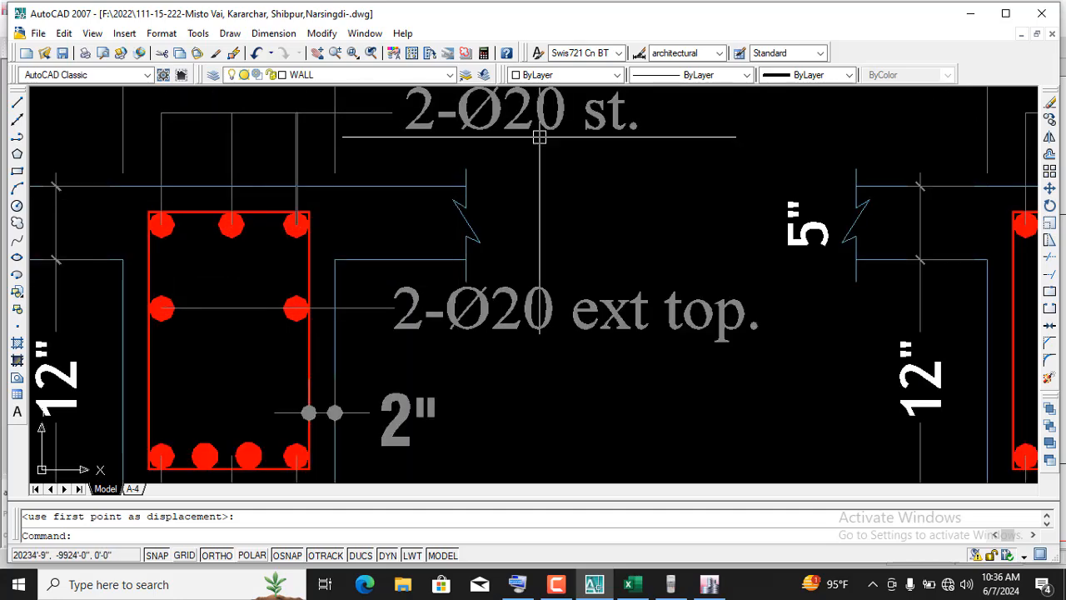
{"action": "scroll", "coordinate": [549, 248], "scroll_direction": "down", "scroll_amount": 4}
{"action": "scroll", "coordinate": [384, 214], "scroll_direction": "up", "scroll_amount": 3}
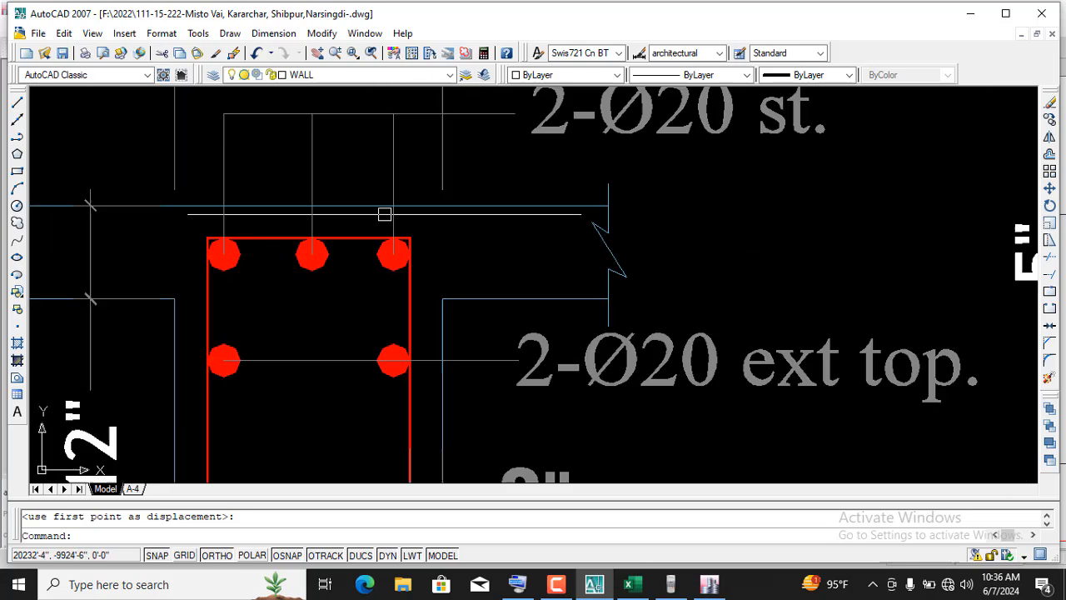
{"action": "left_click", "coordinate": [274, 219]}
{"action": "left_click", "coordinate": [334, 286]}
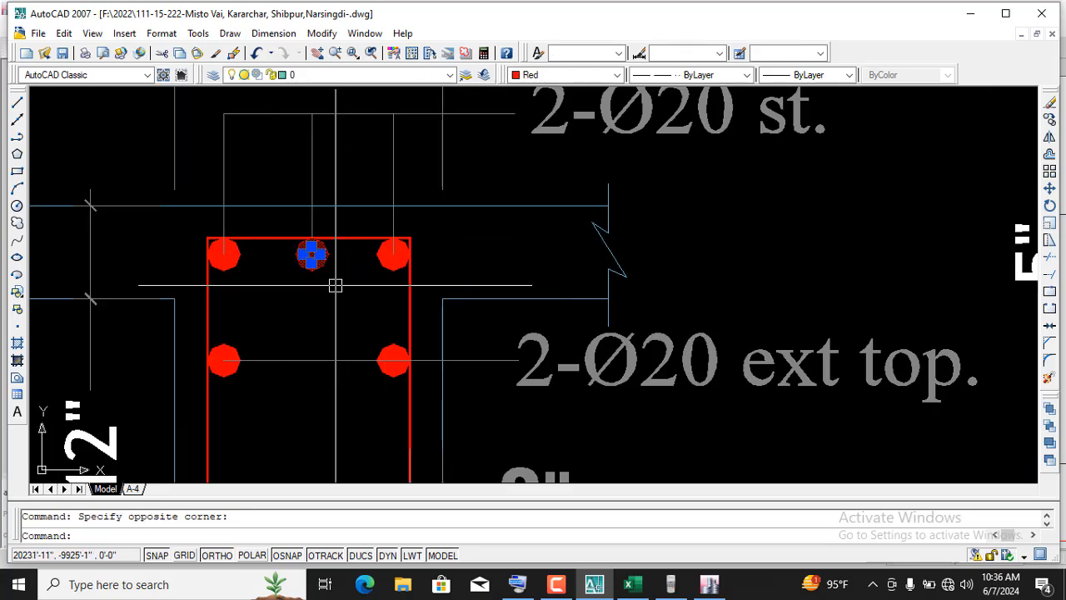
{"action": "left_click", "coordinate": [518, 584]}
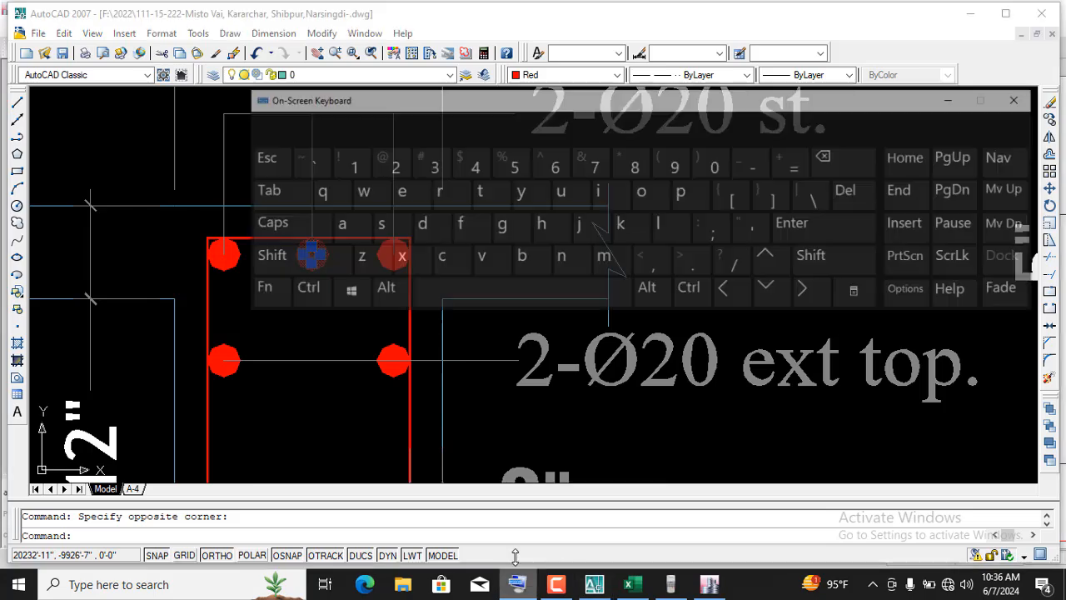
{"action": "left_click", "coordinate": [605, 225]}
{"action": "left_click", "coordinate": [583, 266]}
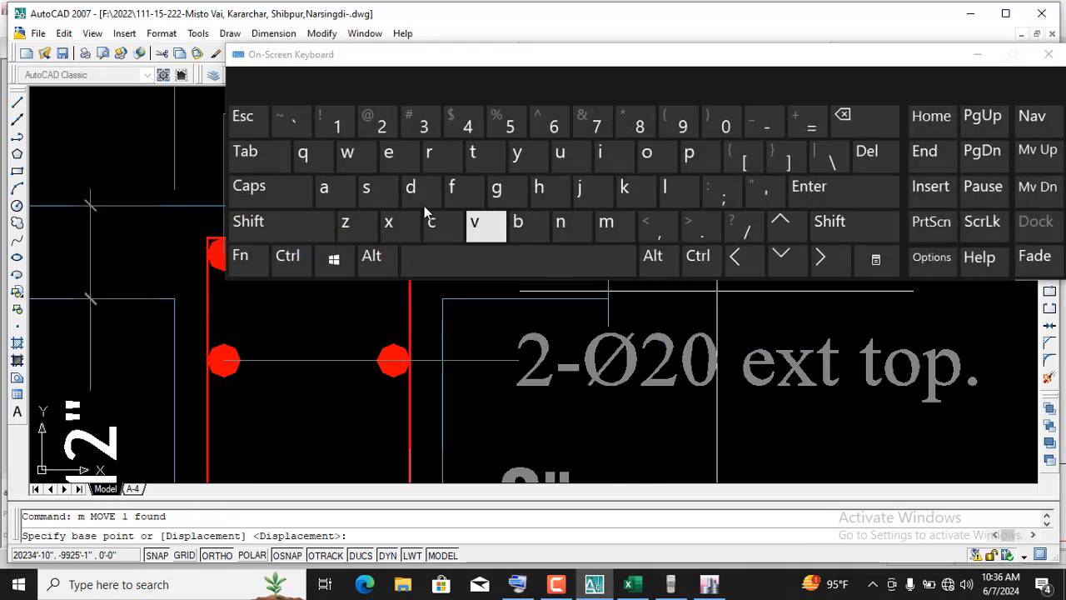
{"action": "left_click", "coordinate": [244, 118]}
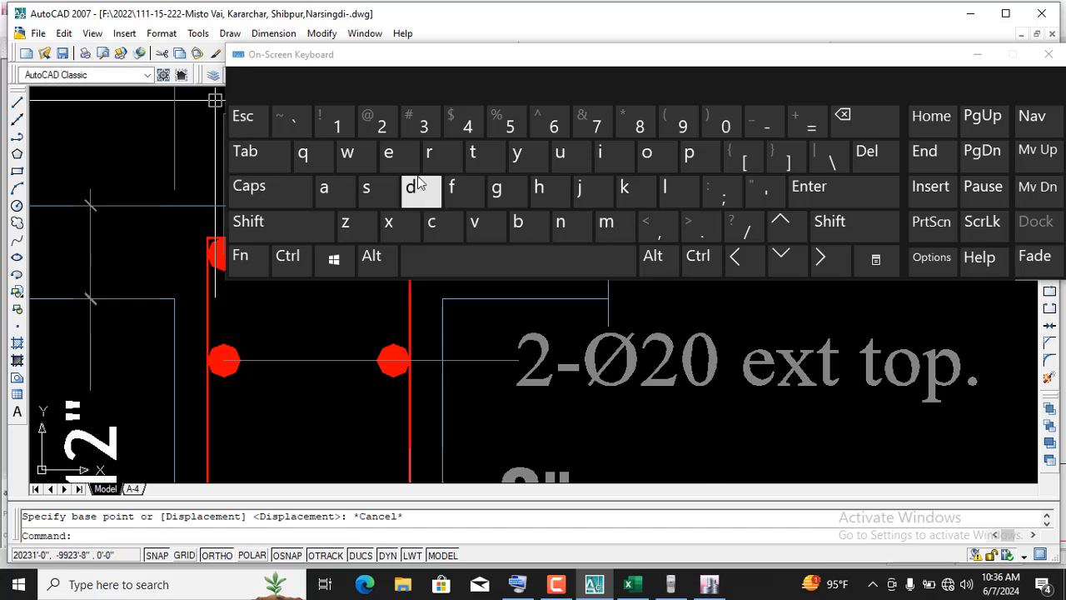
- Erase the middle top bar in the first Section 3-3
{"action": "left_click", "coordinate": [388, 152]}
{"action": "left_click", "coordinate": [516, 258]}
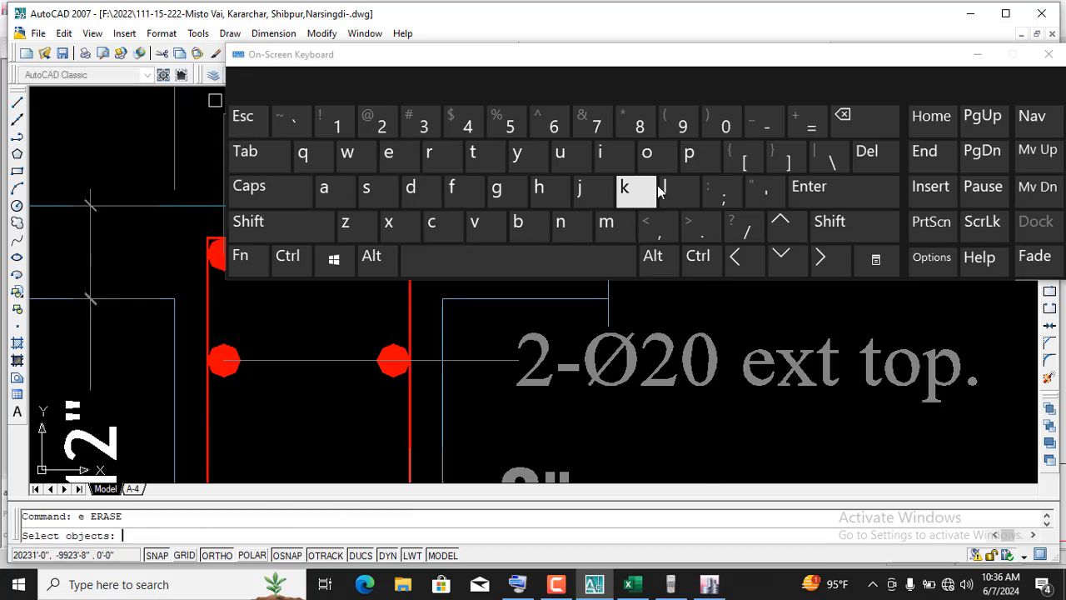
{"action": "left_click", "coordinate": [978, 54]}
{"action": "scroll", "coordinate": [279, 242], "scroll_direction": "up", "scroll_amount": 2}
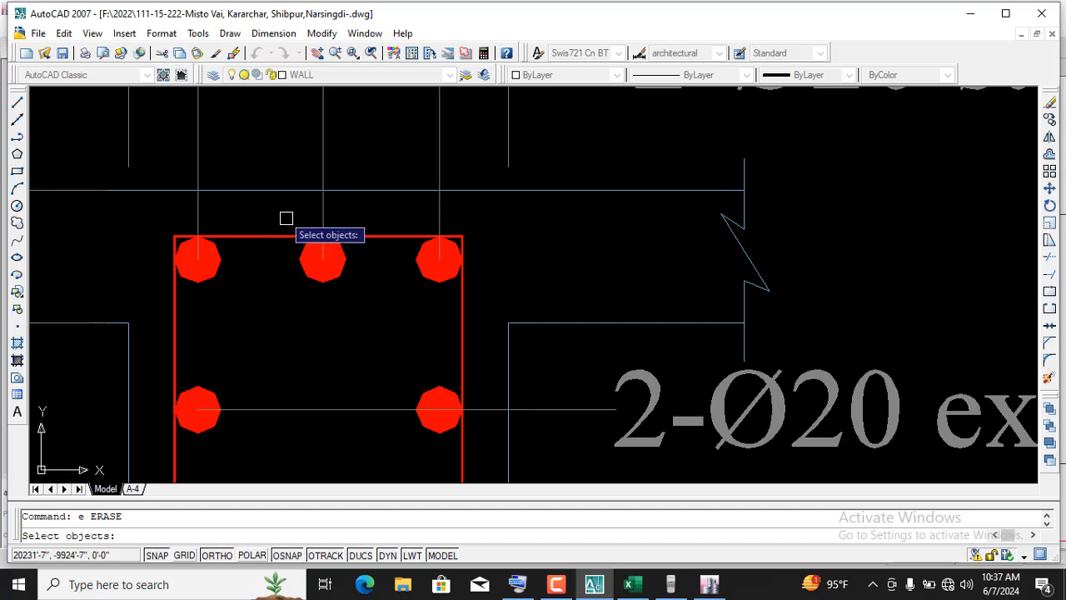
{"action": "left_click", "coordinate": [286, 219]}
{"action": "left_click", "coordinate": [354, 304]}
{"action": "right_click", "coordinate": [350, 309]}
{"action": "scroll", "coordinate": [339, 307], "scroll_direction": "down", "scroll_amount": 2}
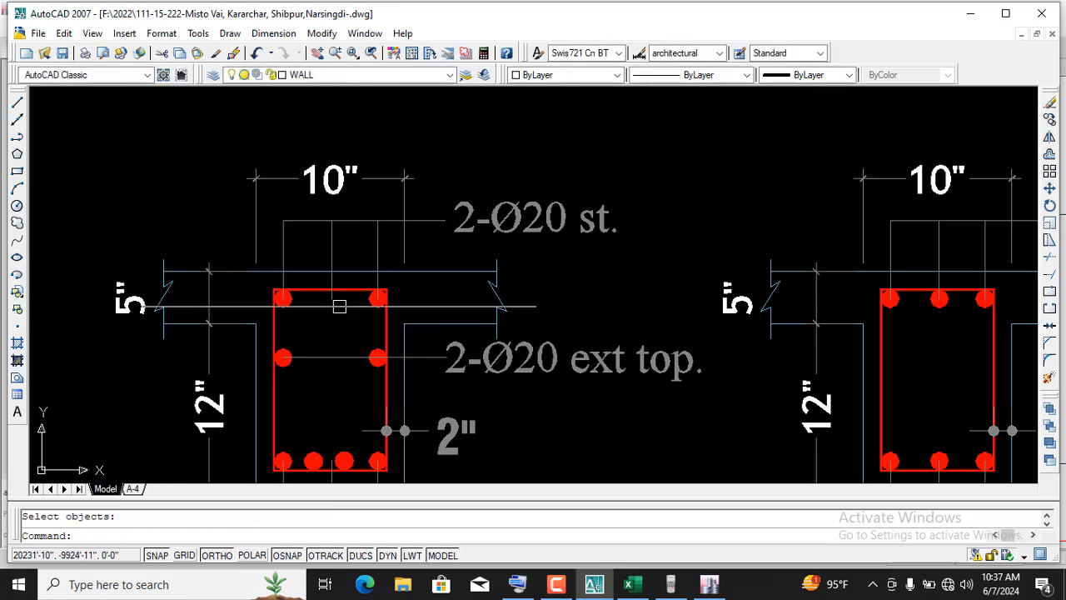
- Erase the vertical leader line of the removed middle top bar in the first Section 3-3
{"action": "right_click", "coordinate": [339, 307]}
{"action": "scroll", "coordinate": [326, 250], "scroll_direction": "up", "scroll_amount": 1}
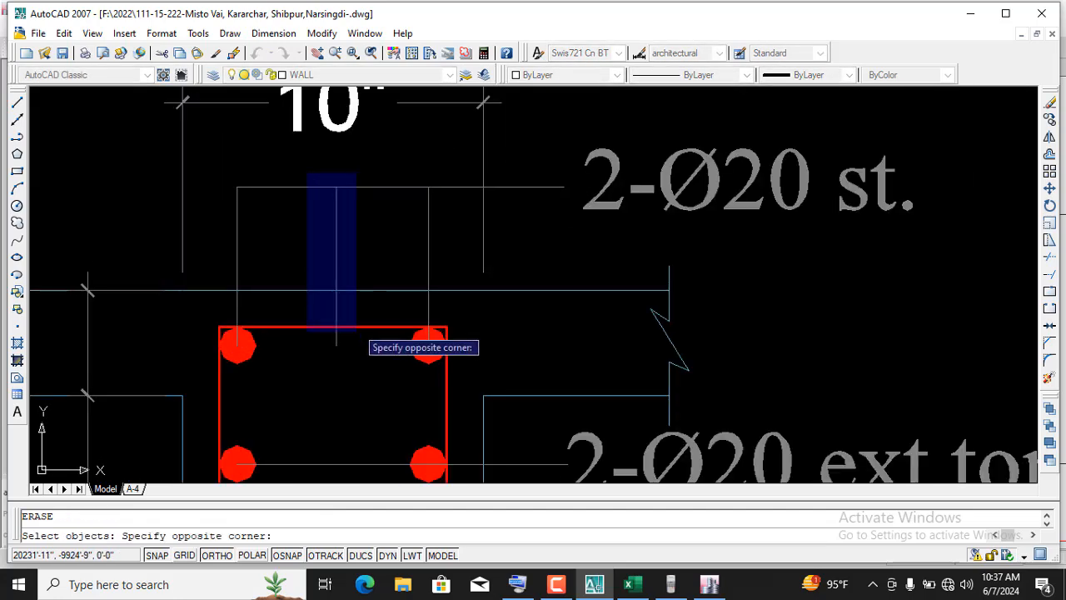
{"action": "left_click", "coordinate": [356, 329]}
{"action": "right_click", "coordinate": [361, 369]}
{"action": "scroll", "coordinate": [362, 369], "scroll_direction": "down", "scroll_amount": 2}
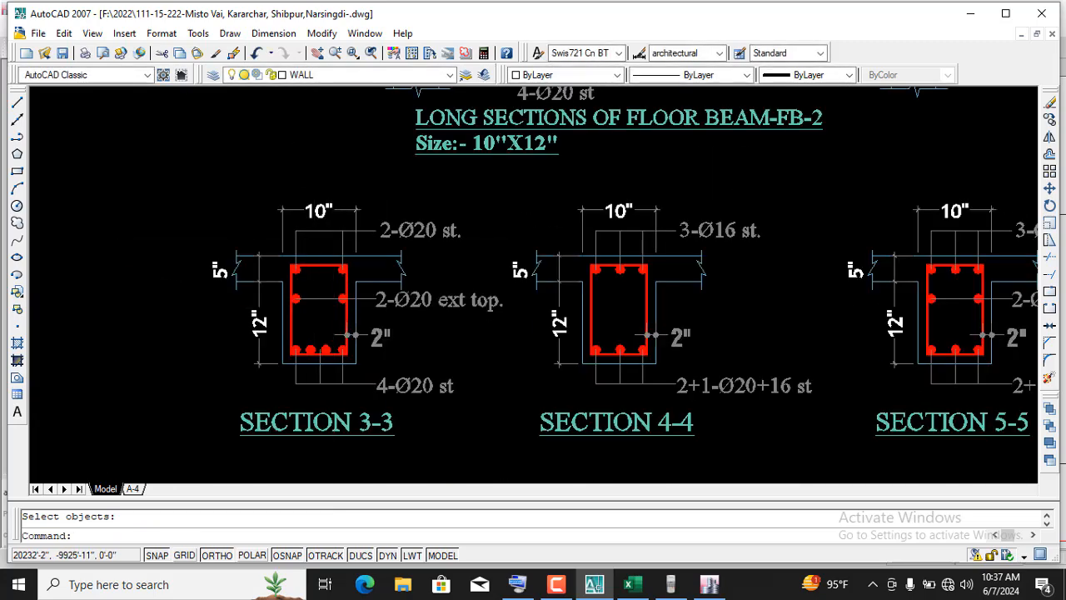
- Erase the middle top bar in Section 4-4 of FB-2 together with its vertical leader line
{"action": "scroll", "coordinate": [332, 307], "scroll_direction": "up", "scroll_amount": 2}
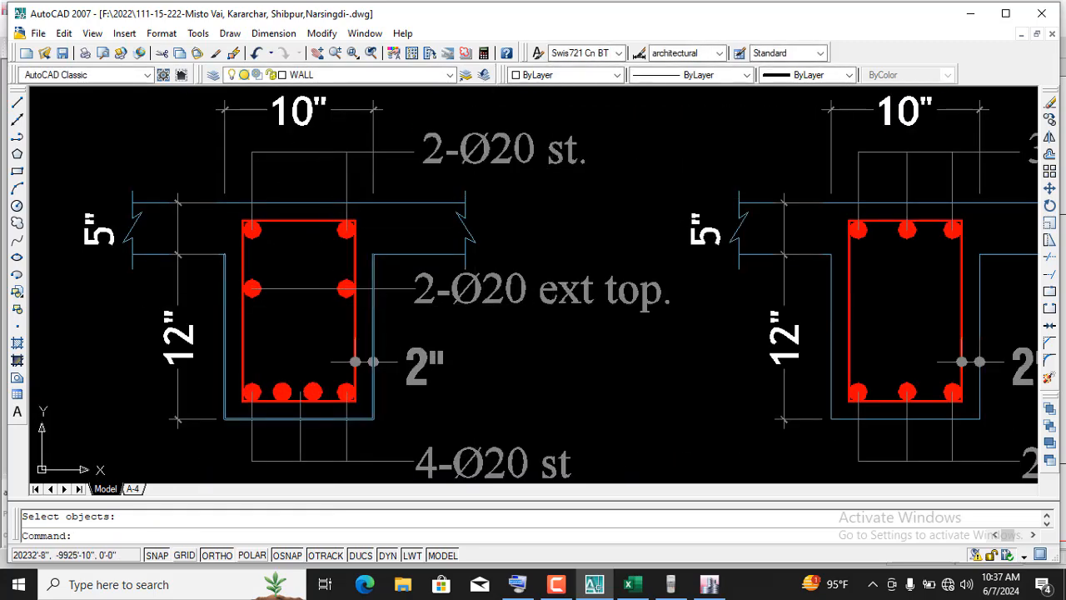
{"action": "scroll", "coordinate": [368, 394], "scroll_direction": "down", "scroll_amount": 2}
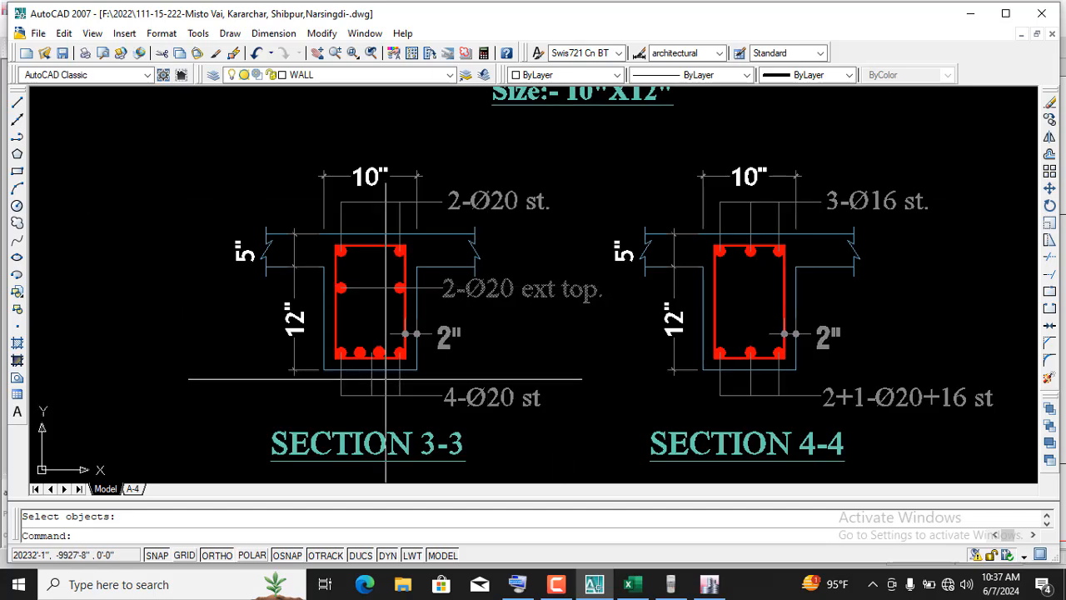
{"action": "scroll", "coordinate": [368, 395], "scroll_direction": "up", "scroll_amount": 3}
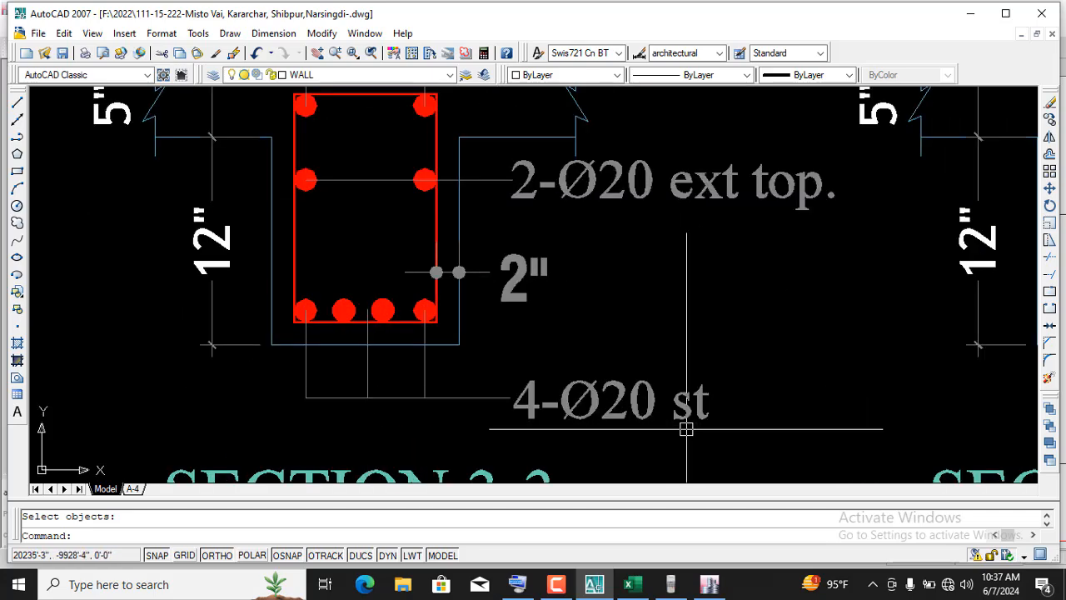
{"action": "scroll", "coordinate": [566, 408], "scroll_direction": "down", "scroll_amount": 5}
{"action": "scroll", "coordinate": [580, 291], "scroll_direction": "up", "scroll_amount": 3}
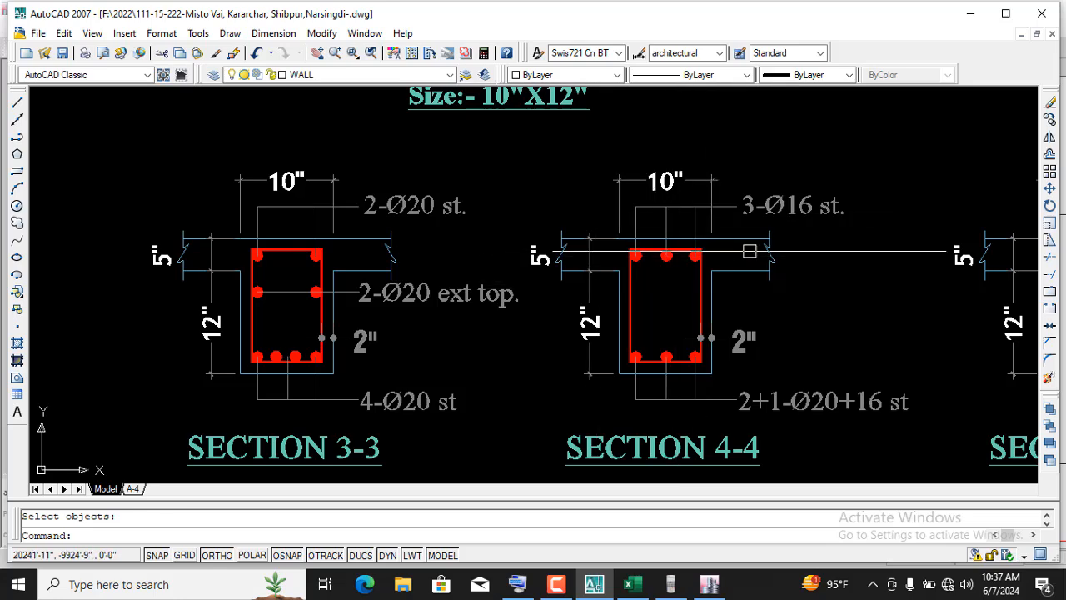
{"action": "scroll", "coordinate": [718, 225], "scroll_direction": "up", "scroll_amount": 4}
{"action": "type", "text": "e"}
{"action": "key", "text": "Return"}
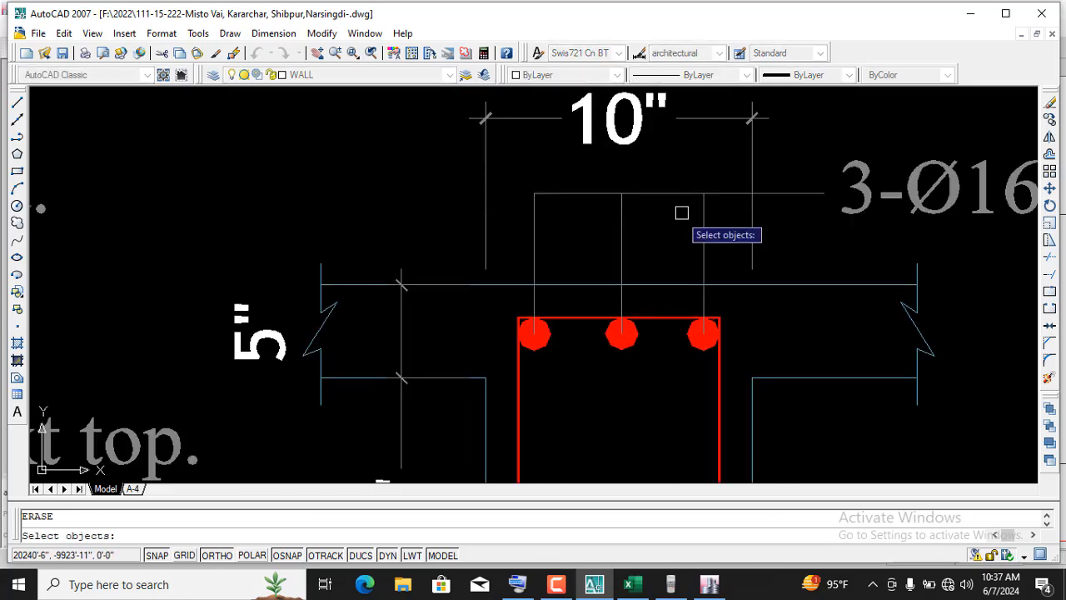
{"action": "left_click", "coordinate": [593, 179]}
{"action": "left_click", "coordinate": [642, 357]}
{"action": "key", "text": "Return"}
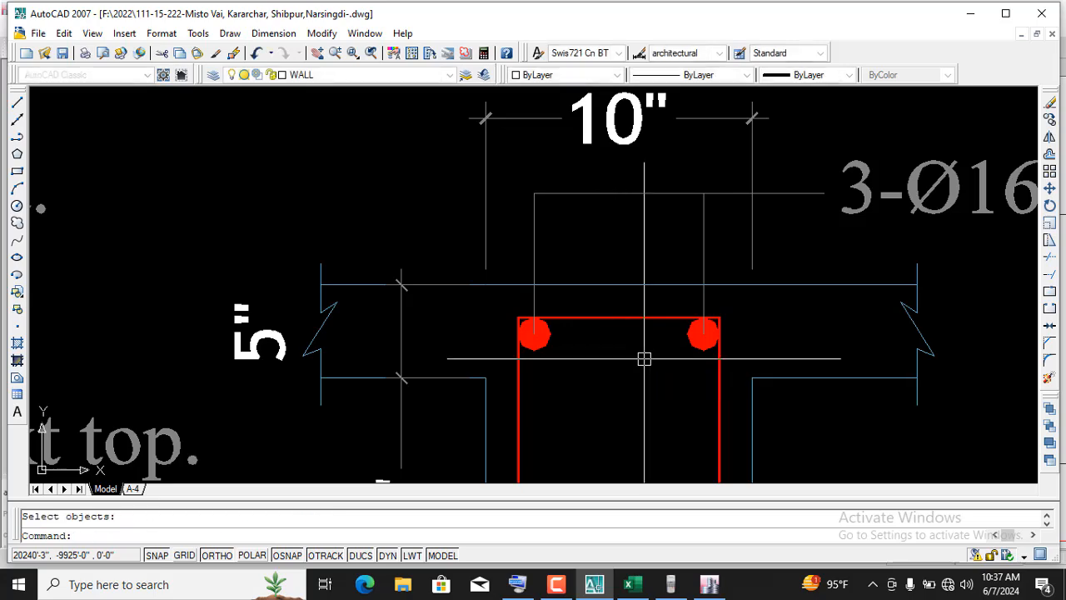
- Change the top bar label of Section 4-4 to 2-Ø20 st
{"action": "scroll", "coordinate": [653, 244], "scroll_direction": "down", "scroll_amount": 2}
{"action": "scroll", "coordinate": [797, 231], "scroll_direction": "up", "scroll_amount": 2}
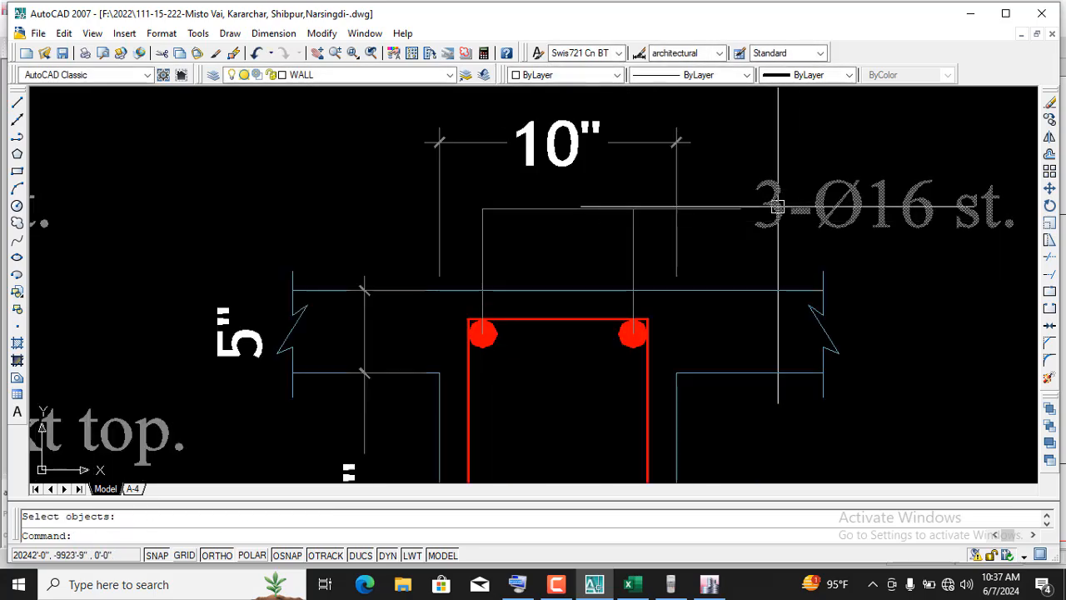
{"action": "double_click", "coordinate": [800, 218]}
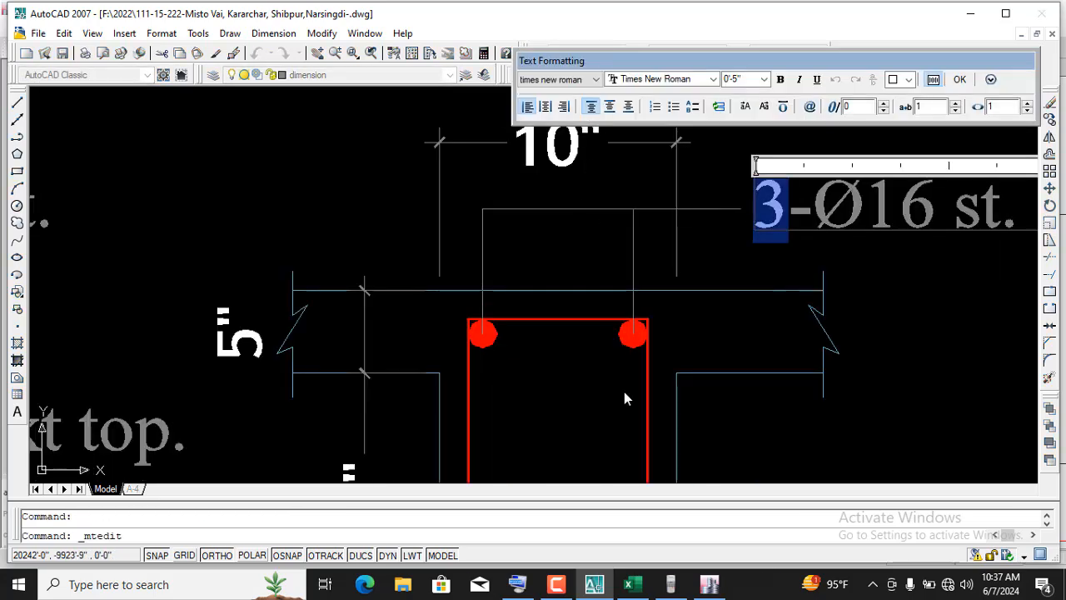
{"action": "left_click", "coordinate": [516, 584]}
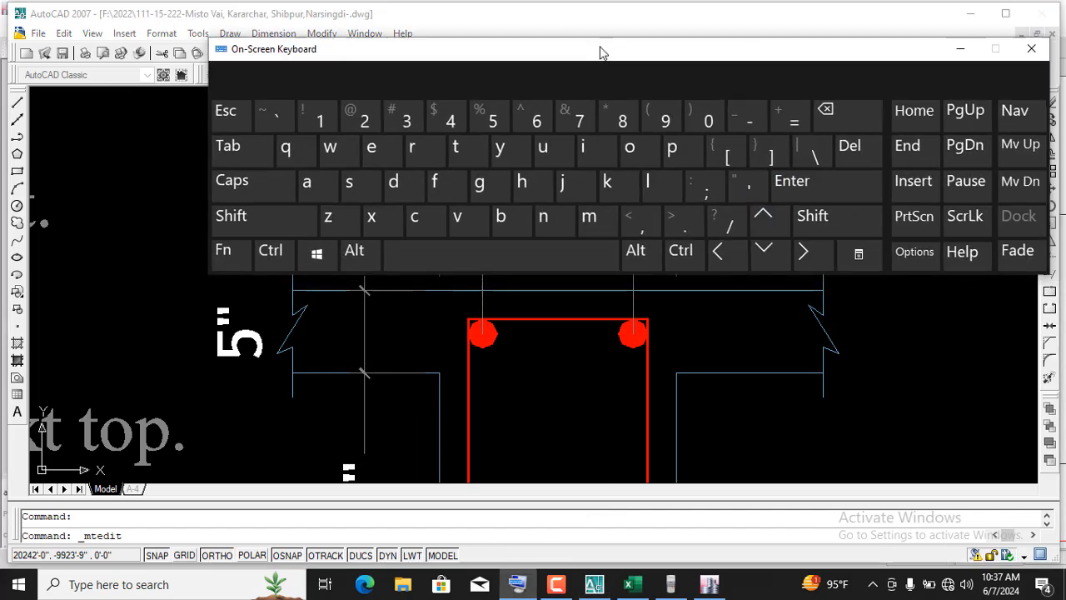
{"action": "left_click_drag", "start_coordinate": [785, 64], "coordinate": [537, 193]}
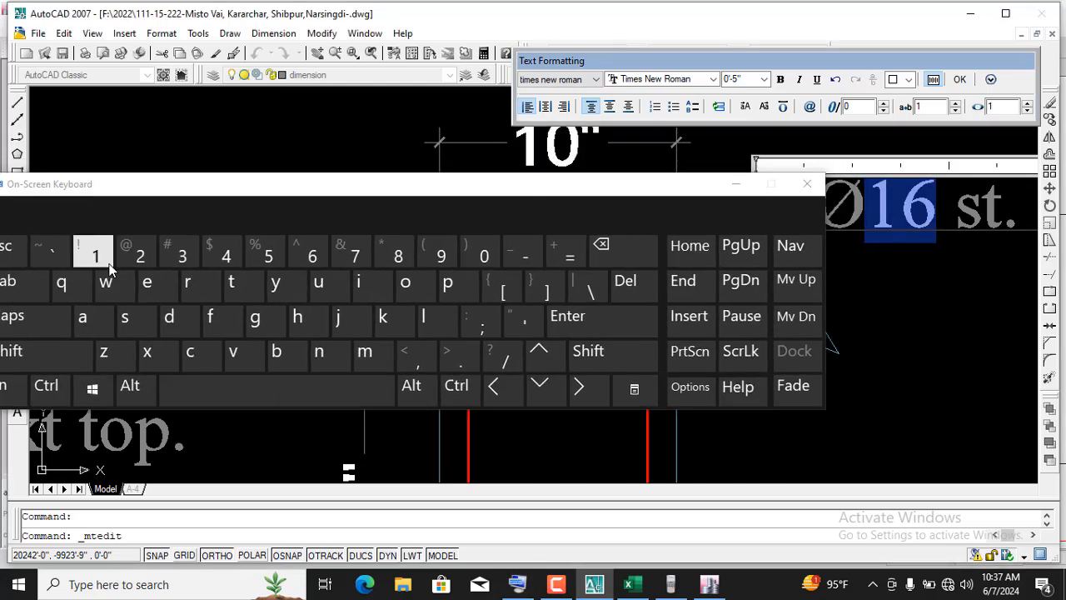
{"action": "left_click", "coordinate": [139, 260]}
{"action": "left_click", "coordinate": [487, 261]}
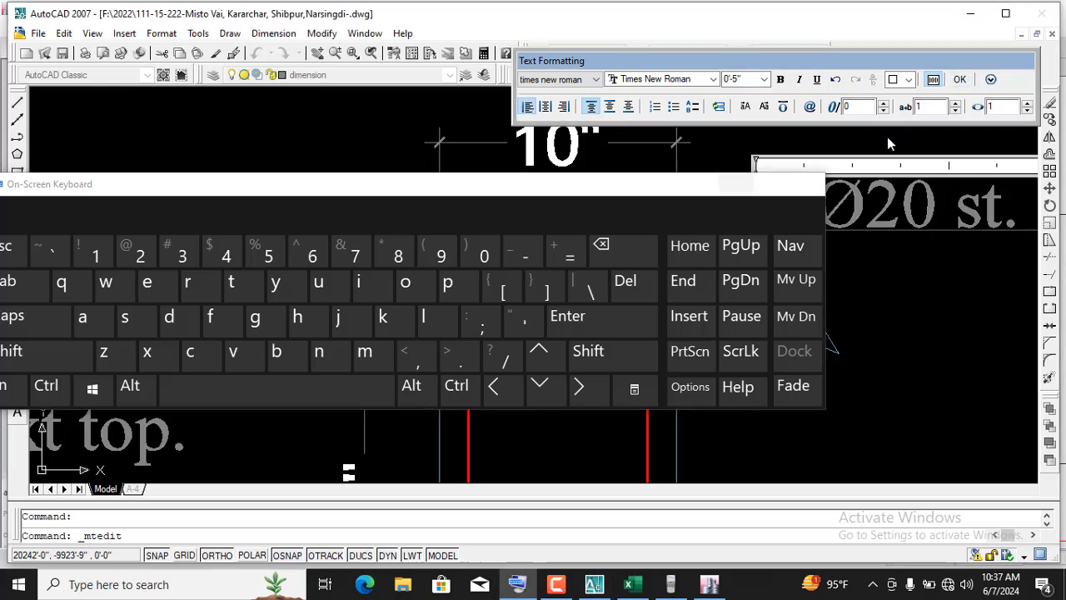
{"action": "left_click", "coordinate": [741, 188]}
{"action": "left_click", "coordinate": [961, 79]}
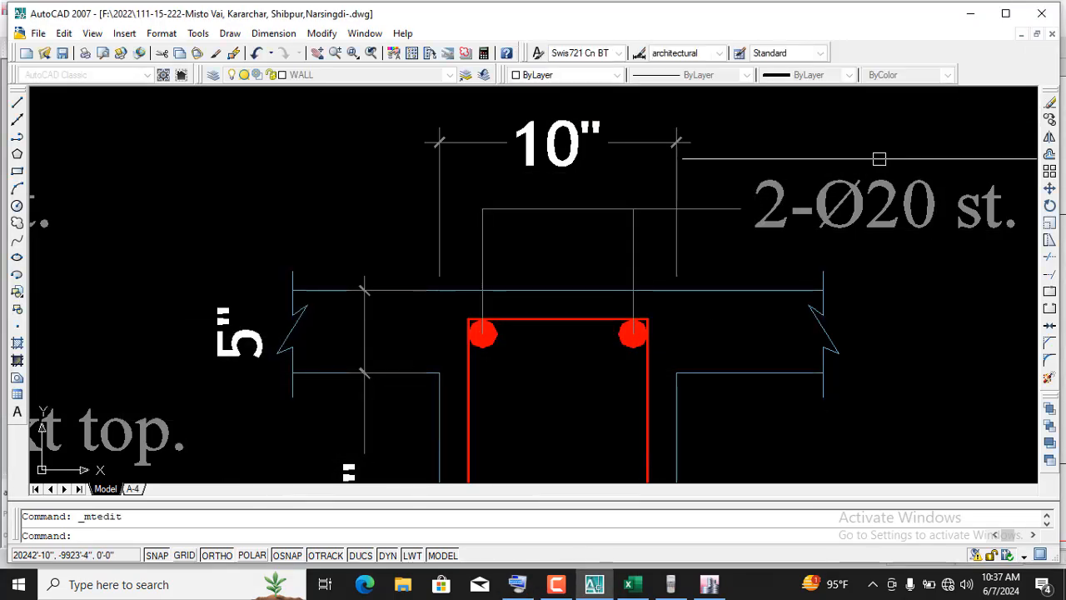
- Copy the lower-left corner bar of Section 4-4 along the bottom row, placing the copy between it and the middle bar
{"action": "scroll", "coordinate": [647, 269], "scroll_direction": "down", "scroll_amount": 4}
{"action": "scroll", "coordinate": [646, 269], "scroll_direction": "up", "scroll_amount": 2}
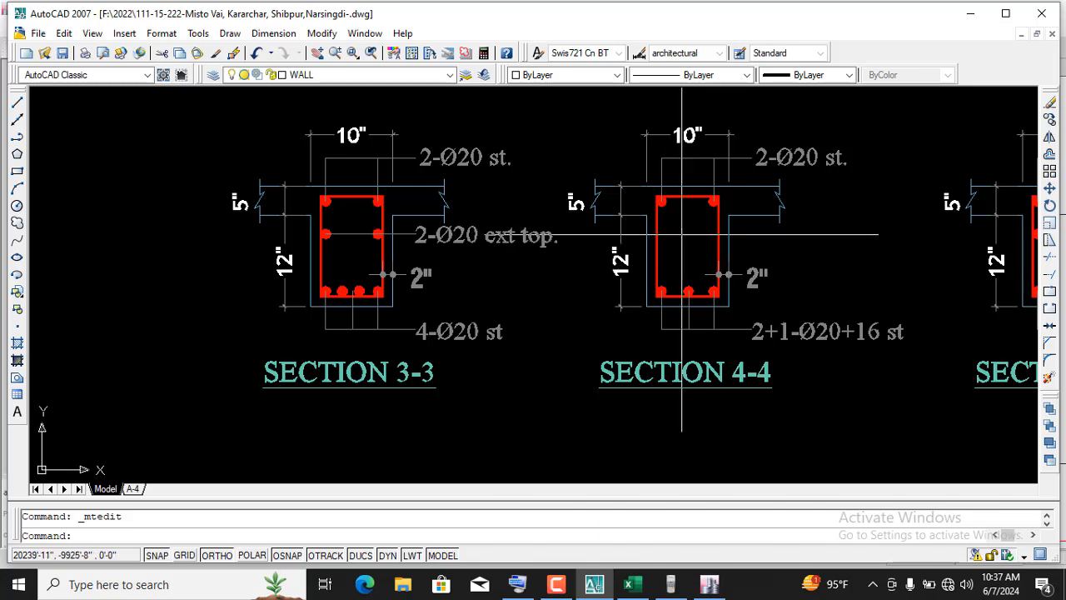
{"action": "scroll", "coordinate": [686, 228], "scroll_direction": "down", "scroll_amount": 1}
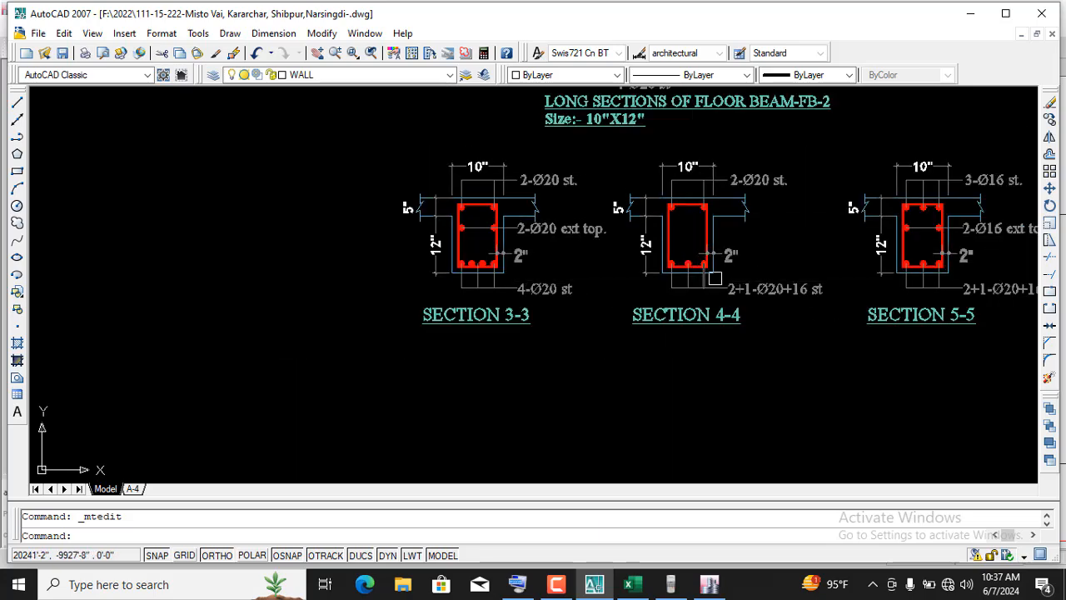
{"action": "scroll", "coordinate": [713, 284], "scroll_direction": "up", "scroll_amount": 3}
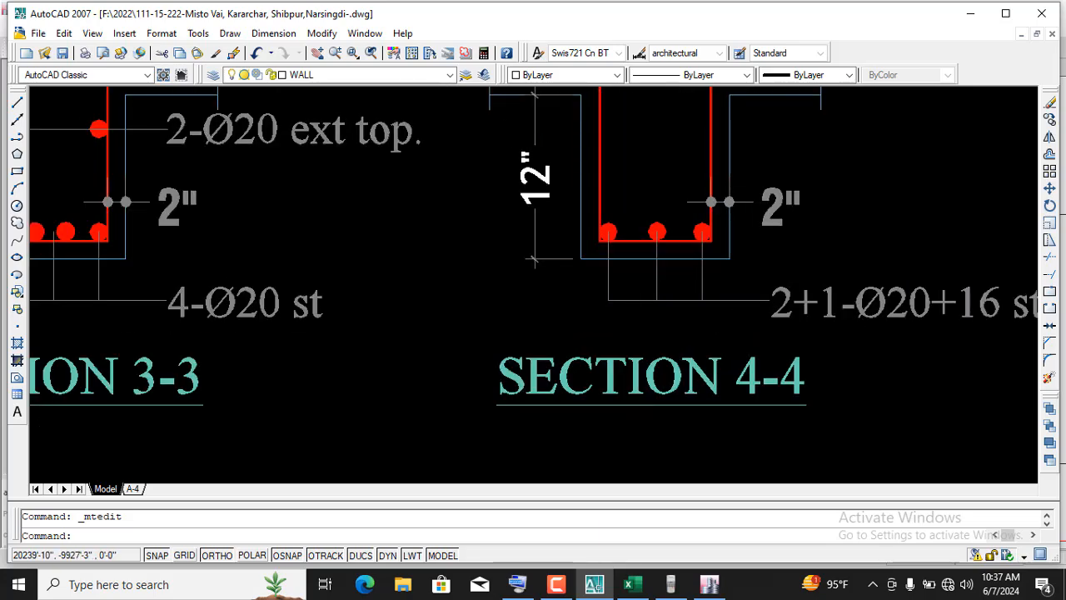
{"action": "scroll", "coordinate": [636, 248], "scroll_direction": "up", "scroll_amount": 3}
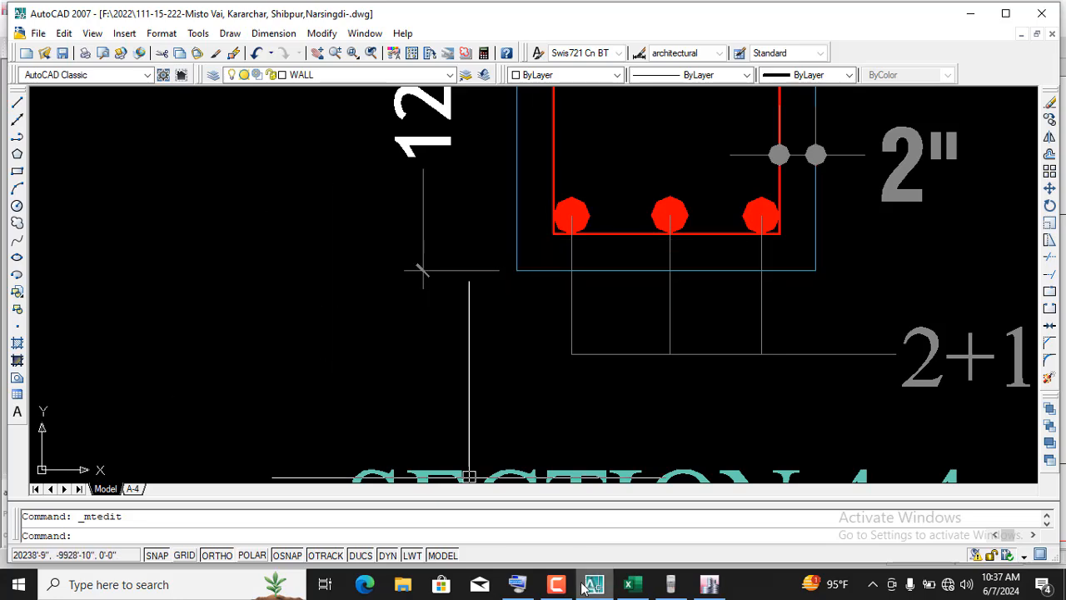
{"action": "left_click", "coordinate": [515, 585]}
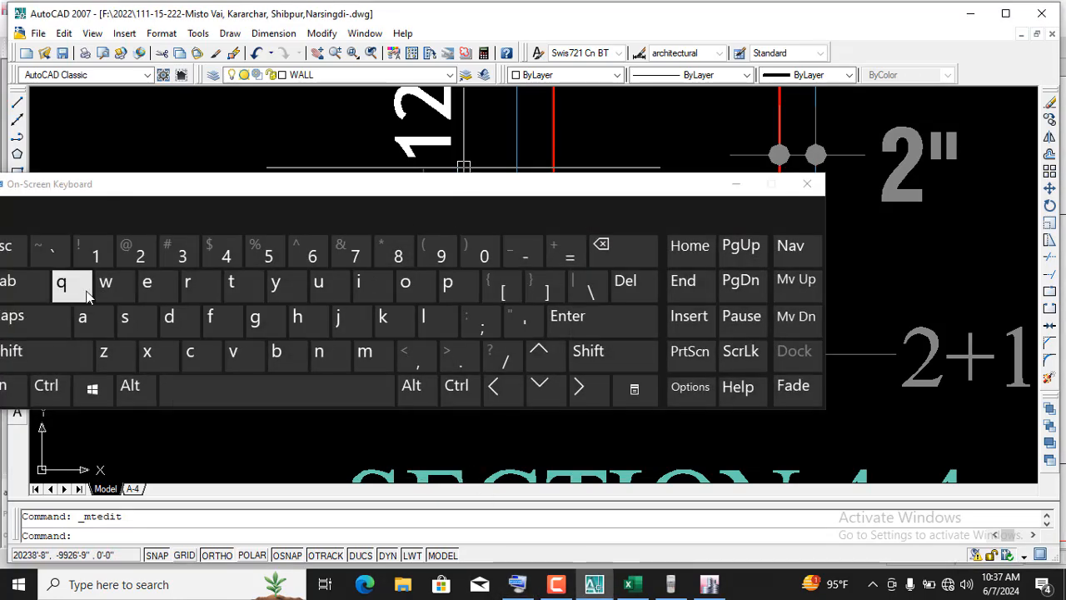
{"action": "left_click", "coordinate": [210, 364]}
{"action": "left_click", "coordinate": [409, 282]}
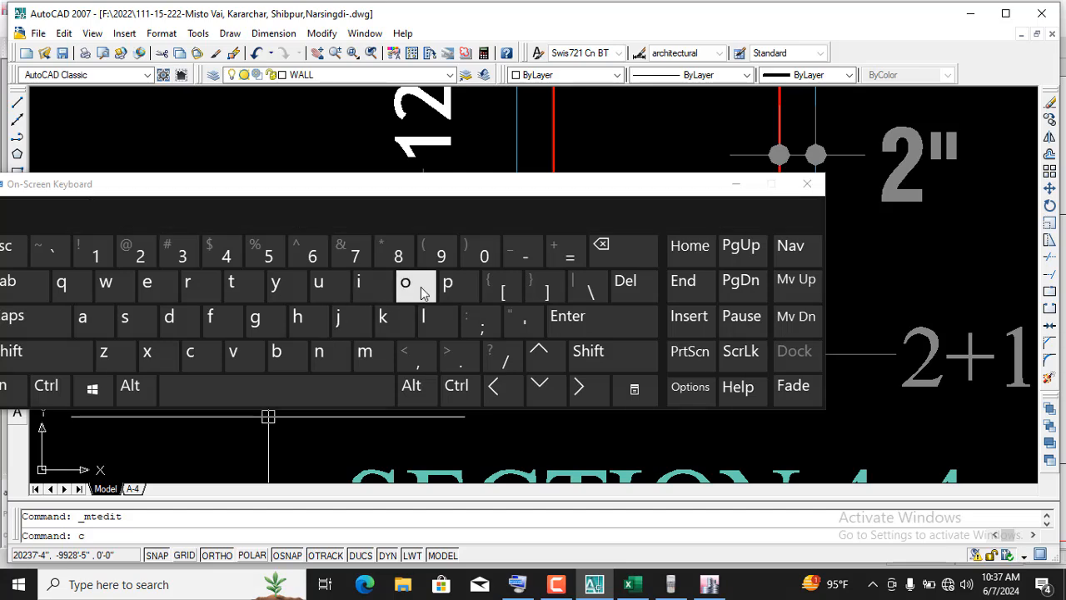
{"action": "left_click", "coordinate": [345, 391]}
{"action": "left_click", "coordinate": [736, 184]}
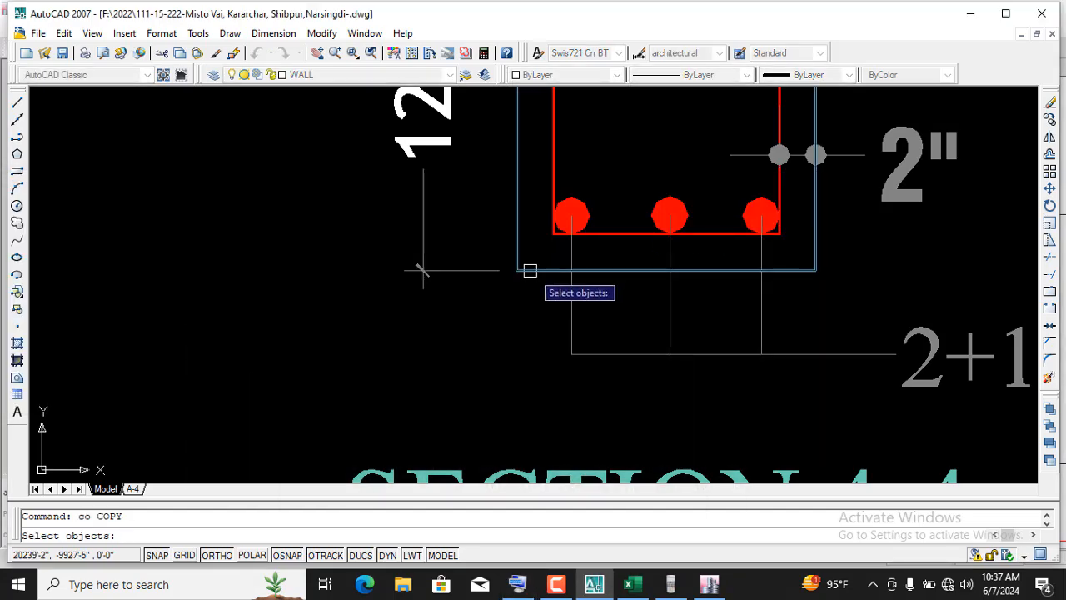
{"action": "scroll", "coordinate": [566, 204], "scroll_direction": "up", "scroll_amount": 2}
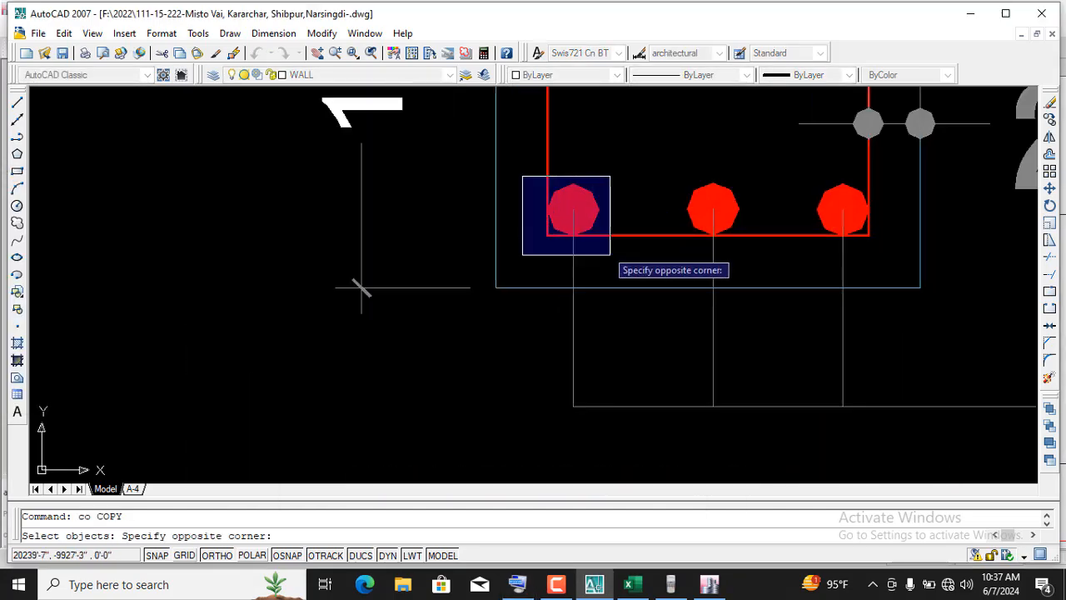
{"action": "left_click", "coordinate": [609, 247]}
{"action": "right_click", "coordinate": [609, 247]}
{"action": "left_click", "coordinate": [229, 340]}
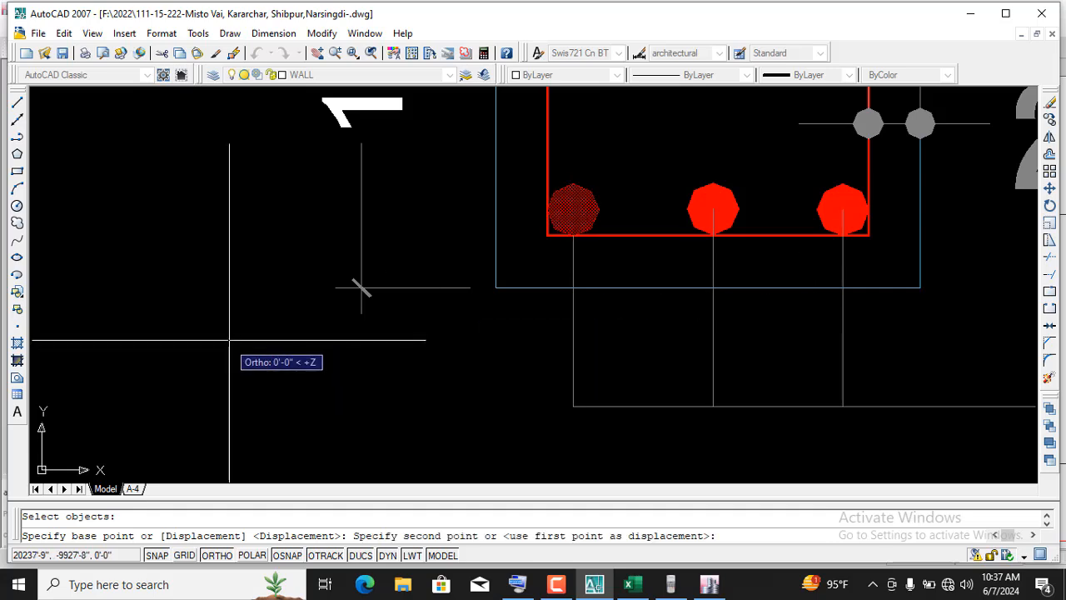
{"action": "left_click", "coordinate": [309, 358]}
{"action": "key", "text": "Return"}
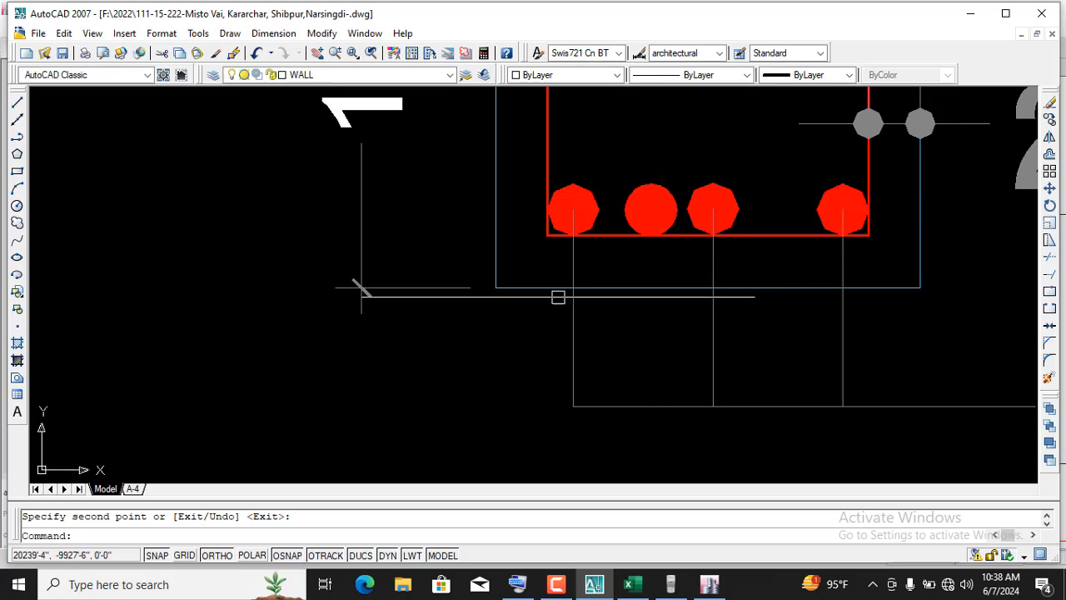
- Move the original middle bottom bar of Section 4-4 and its vertical leader line about 2" to the right
{"action": "left_click", "coordinate": [517, 584]}
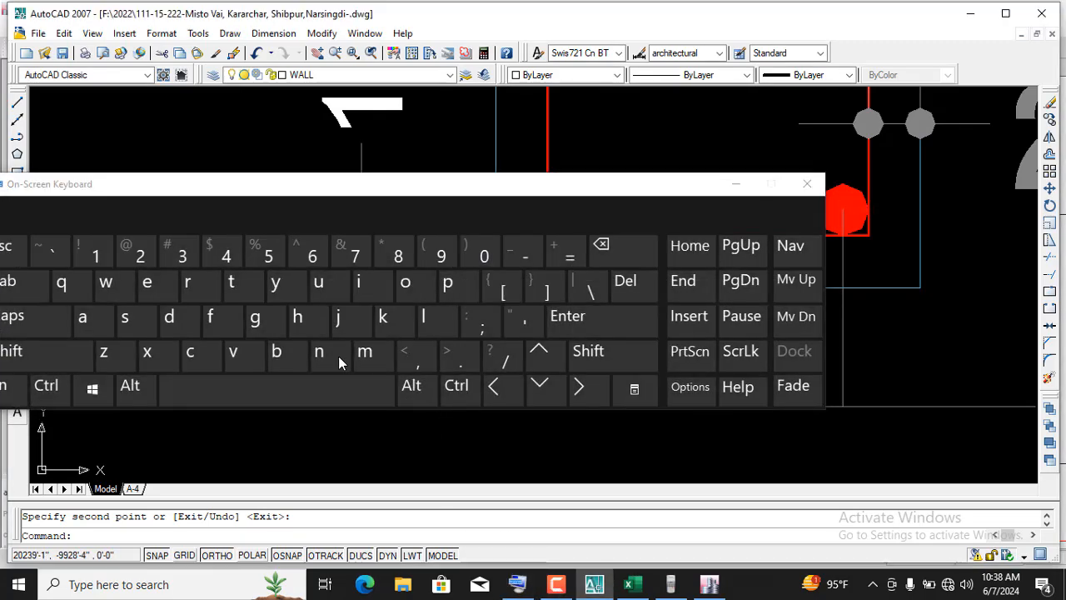
{"action": "left_click", "coordinate": [363, 353]}
{"action": "left_click", "coordinate": [355, 385]}
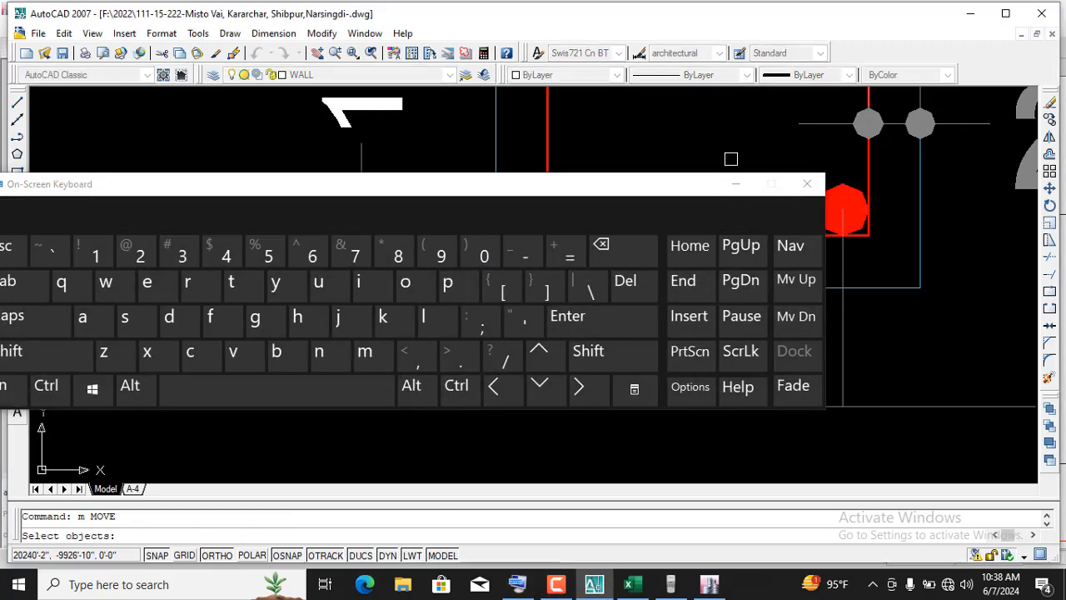
{"action": "left_click", "coordinate": [736, 184]}
{"action": "scroll", "coordinate": [824, 200], "scroll_direction": "down", "scroll_amount": 2}
{"action": "scroll", "coordinate": [764, 238], "scroll_direction": "up", "scroll_amount": 3}
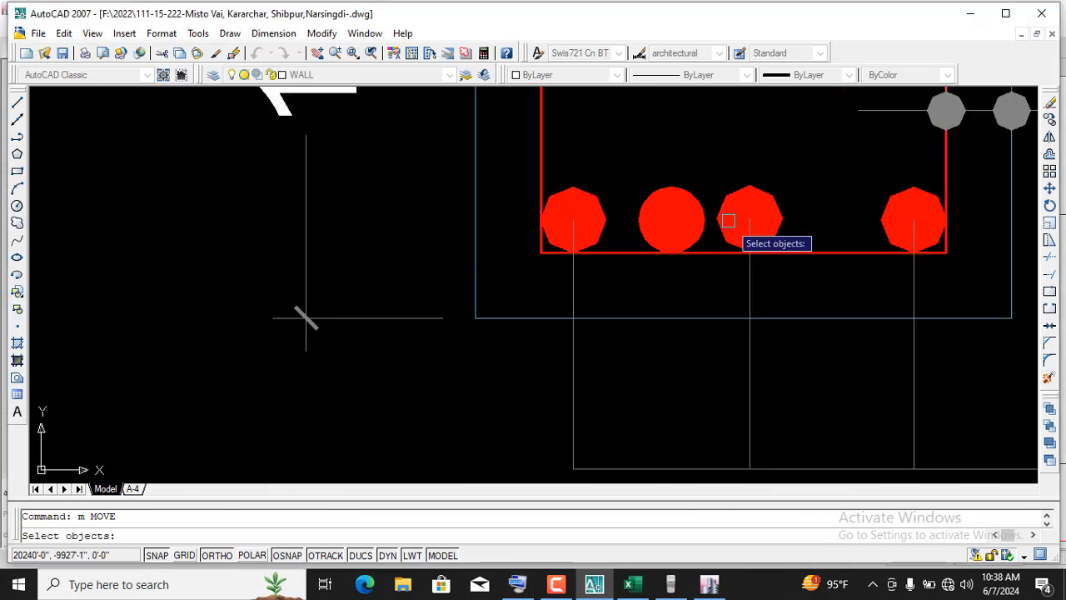
{"action": "left_click", "coordinate": [706, 177]}
{"action": "scroll", "coordinate": [786, 395], "scroll_direction": "down", "scroll_amount": 4}
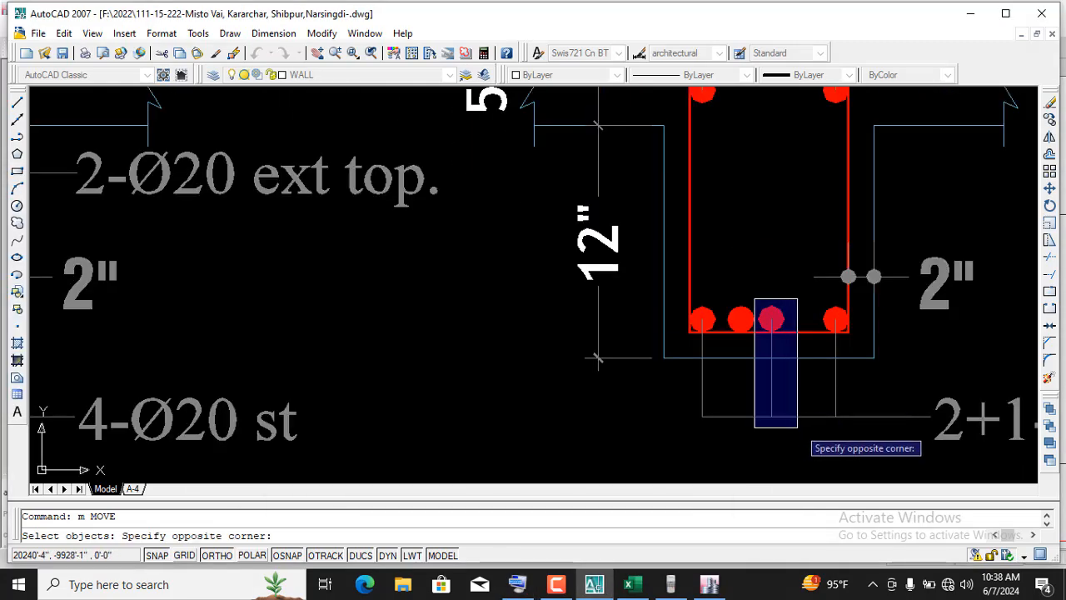
{"action": "left_click", "coordinate": [797, 431]}
{"action": "right_click", "coordinate": [797, 431]}
{"action": "left_click", "coordinate": [775, 443]}
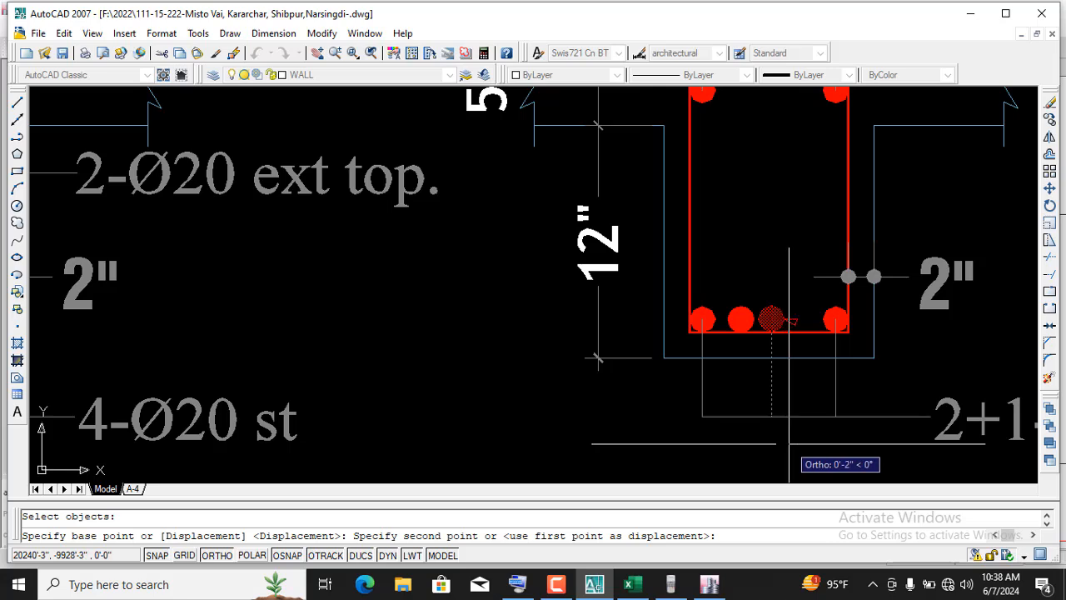
{"action": "left_click", "coordinate": [789, 443]}
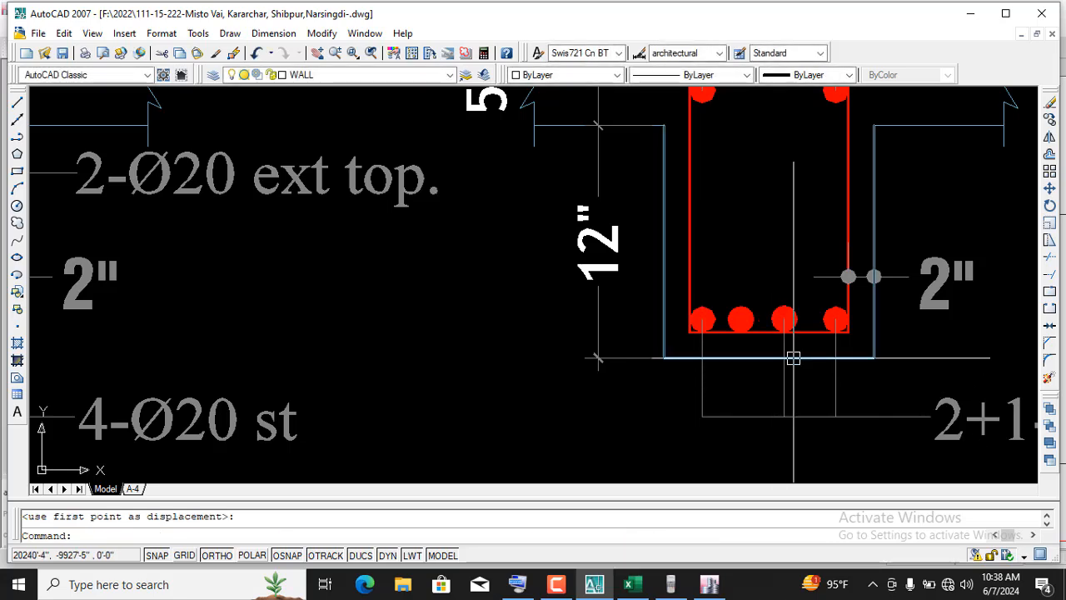
{"action": "scroll", "coordinate": [782, 379], "scroll_direction": "up", "scroll_amount": 2}
{"action": "left_click", "coordinate": [801, 407]}
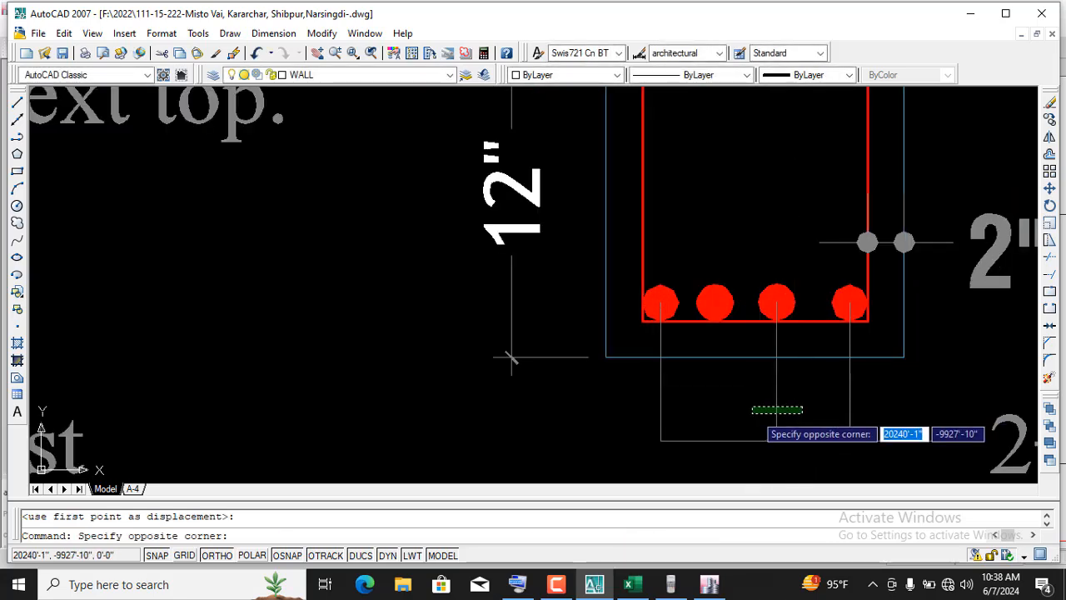
{"action": "left_click", "coordinate": [752, 412]}
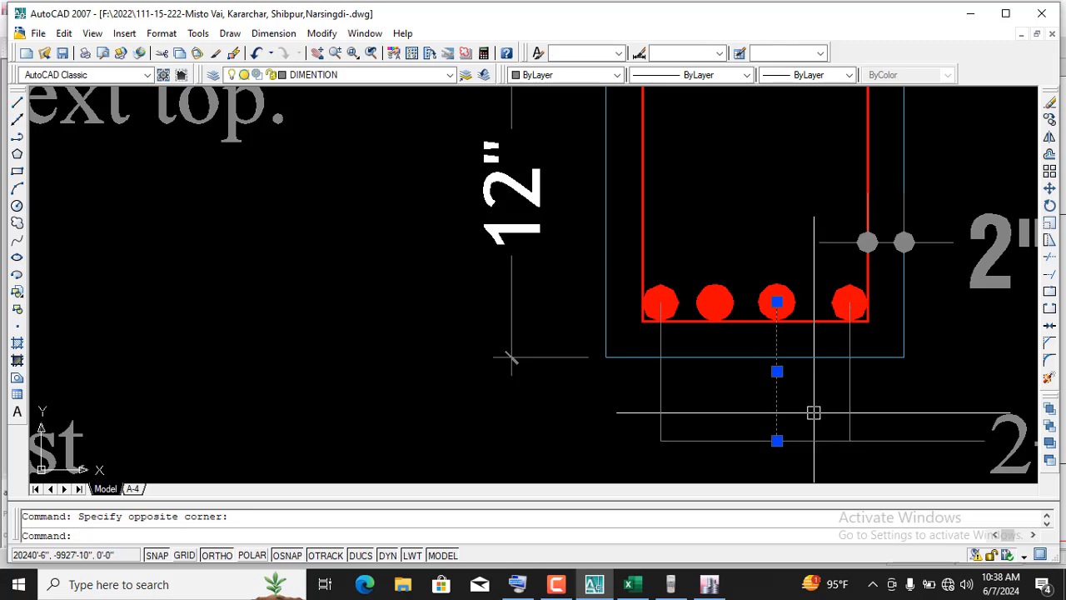
{"action": "left_click", "coordinate": [527, 586]}
{"action": "key", "text": "Escape"}
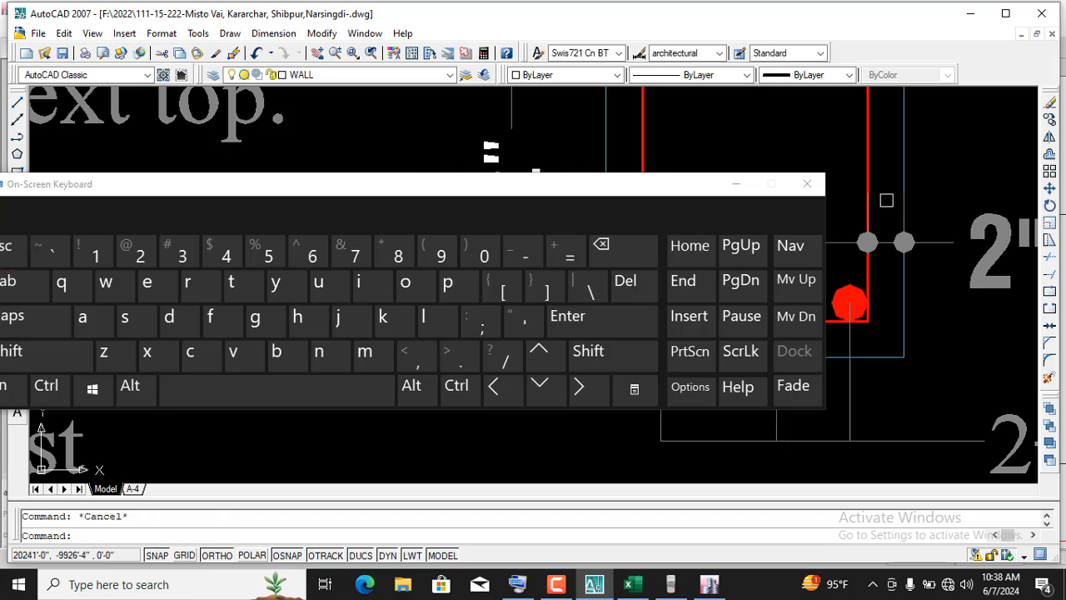
{"action": "left_click", "coordinate": [736, 185]}
{"action": "type", "text": "m"}
{"action": "key", "text": "Return"}
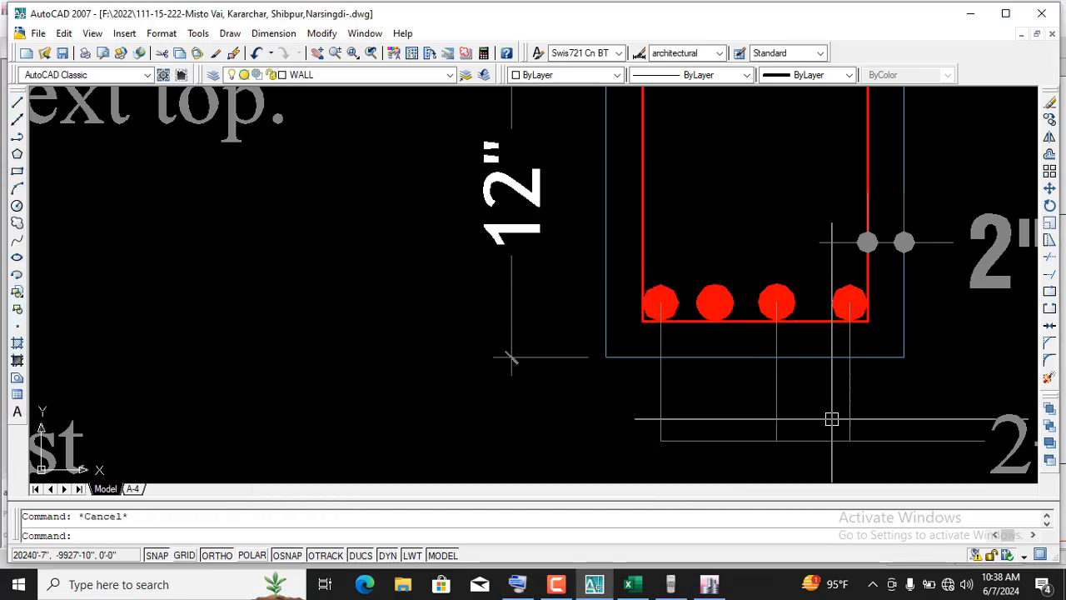
{"action": "scroll", "coordinate": [830, 409], "scroll_direction": "up", "scroll_amount": 2}
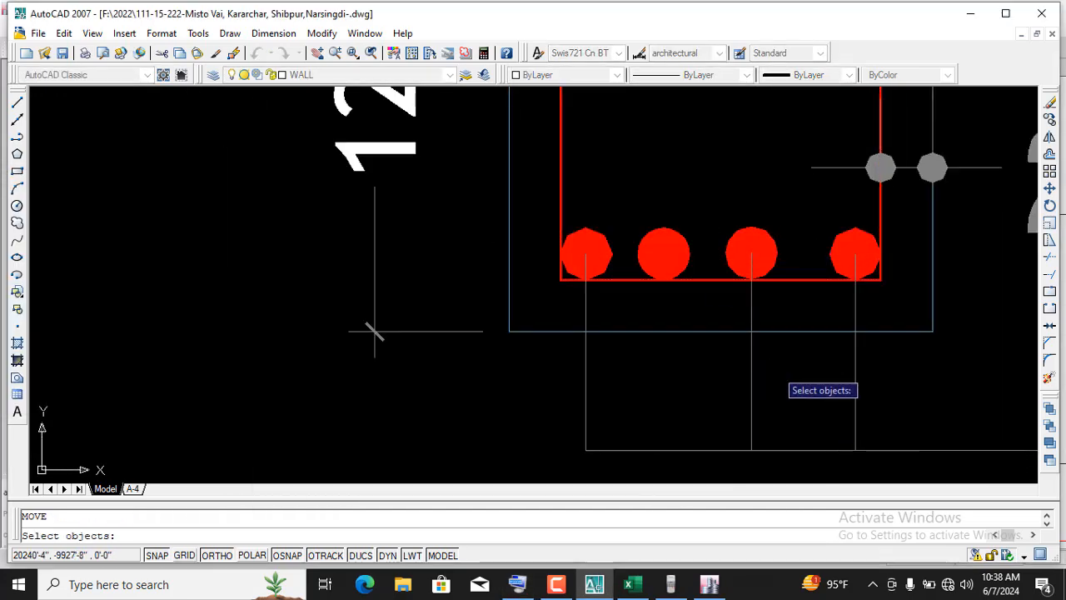
{"action": "left_click", "coordinate": [787, 363]}
{"action": "left_click", "coordinate": [732, 388]}
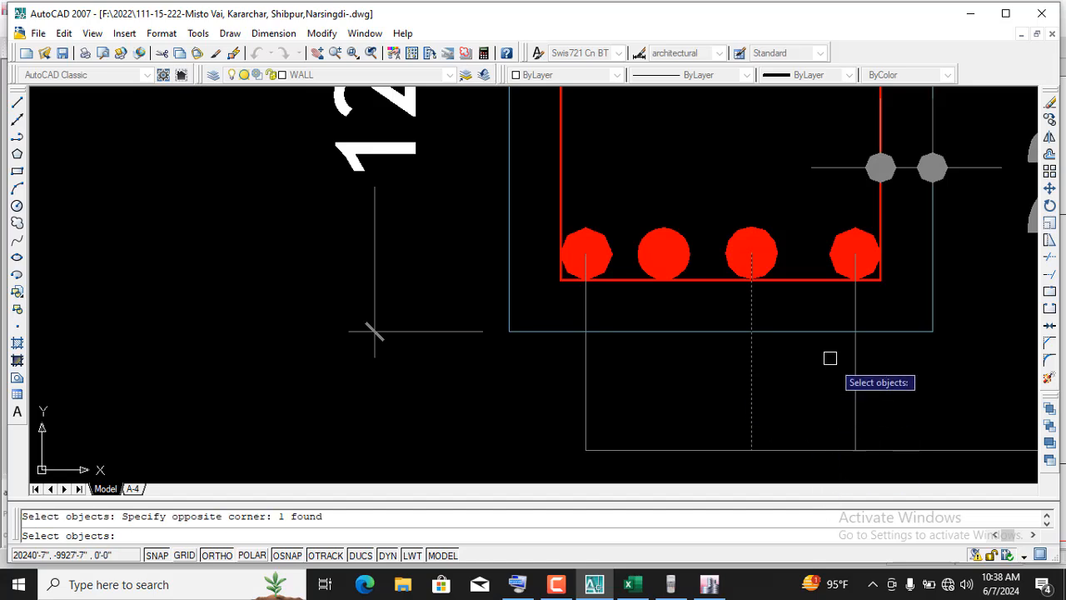
{"action": "key", "text": "Return"}
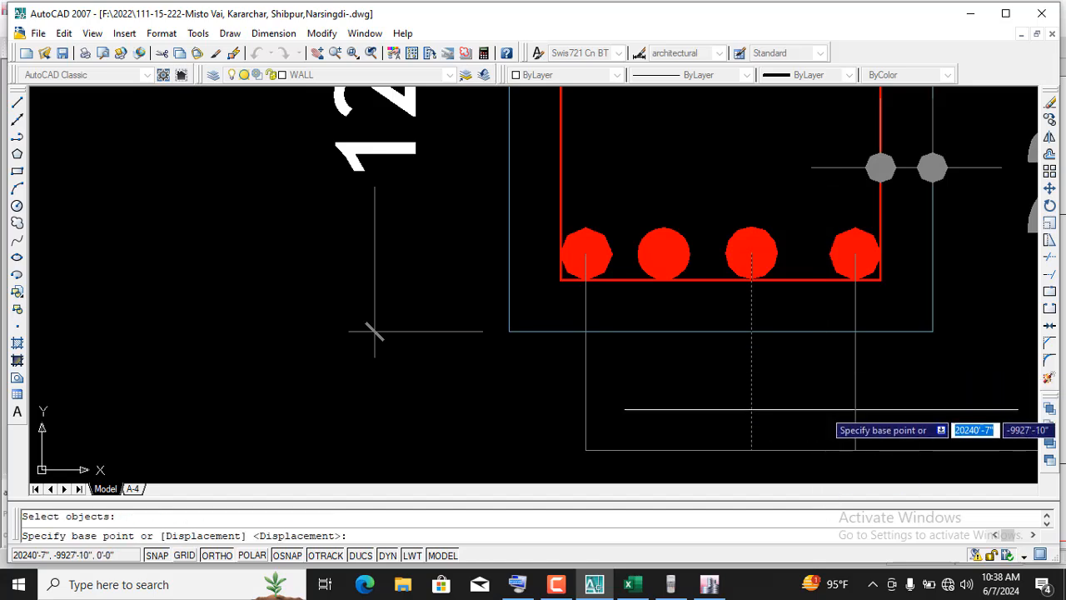
{"action": "left_click", "coordinate": [517, 583]}
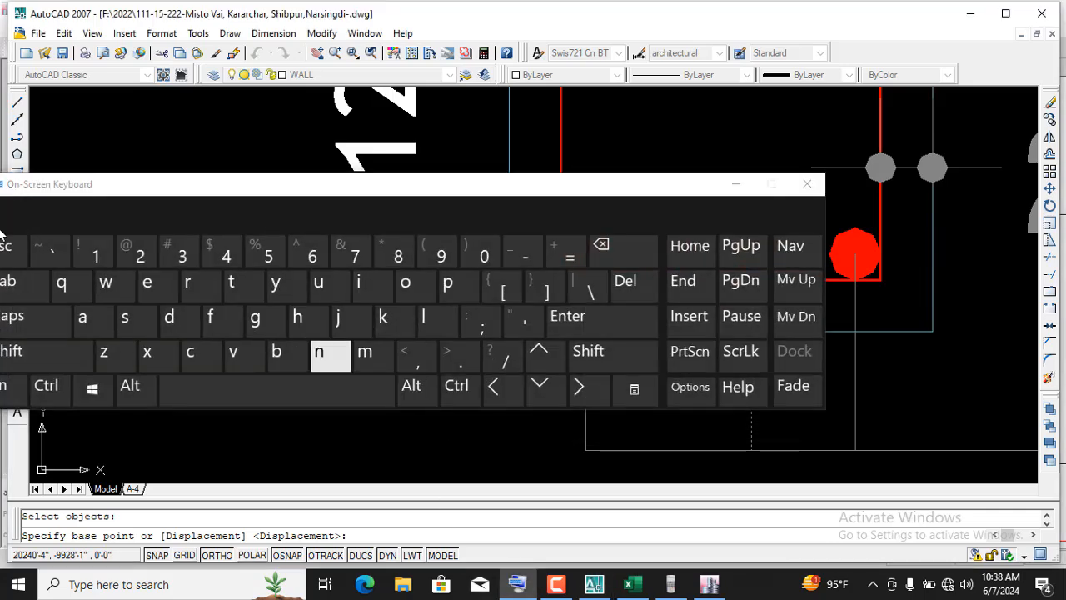
{"action": "left_click", "coordinate": [7, 246]}
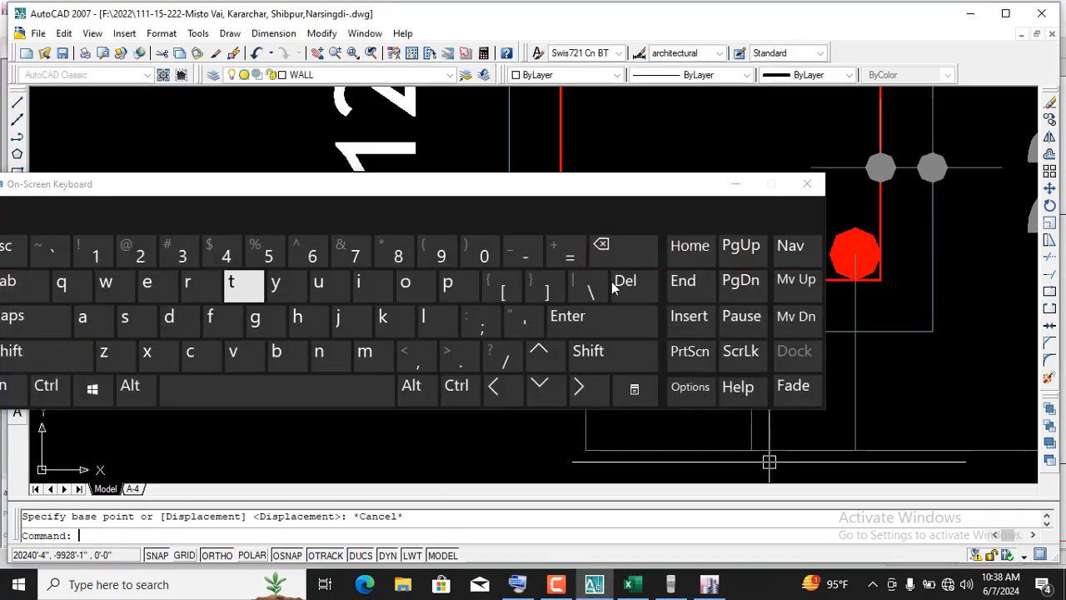
{"action": "left_click", "coordinate": [190, 352]}
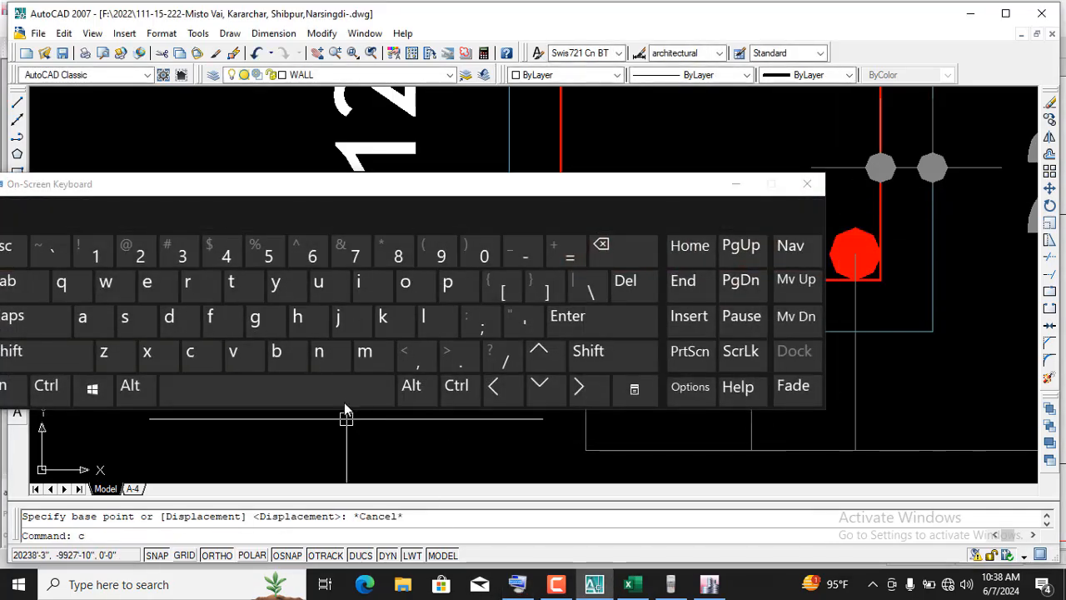
{"action": "left_click", "coordinate": [408, 291]}
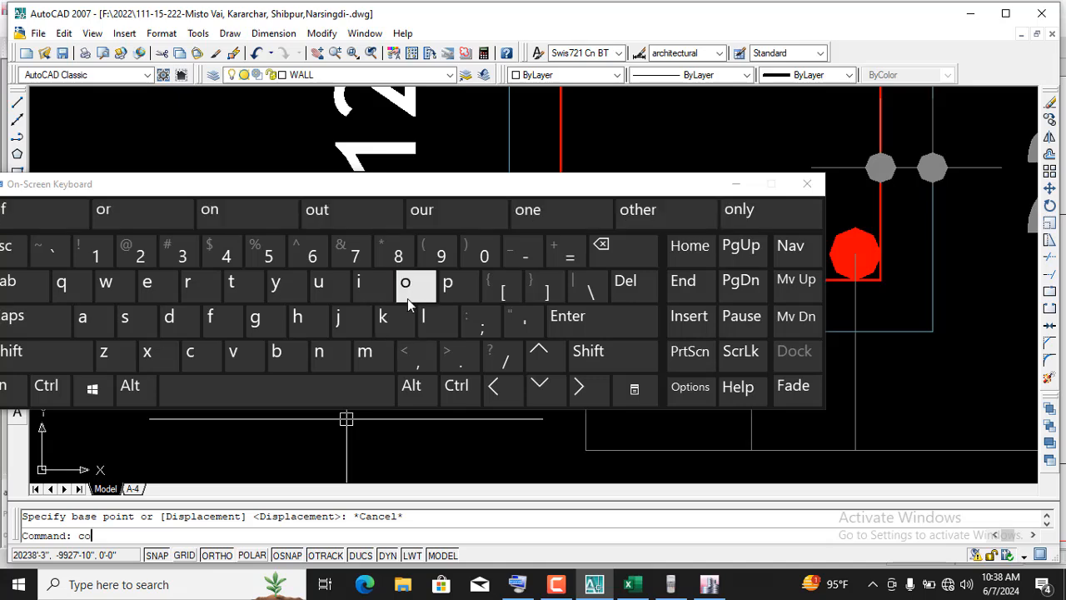
{"action": "left_click", "coordinate": [10, 250]}
- Copy the vertical leader line of the right inner bottom bar in Section 4-4 onto the left inner bottom bar
{"action": "left_click", "coordinate": [190, 351]}
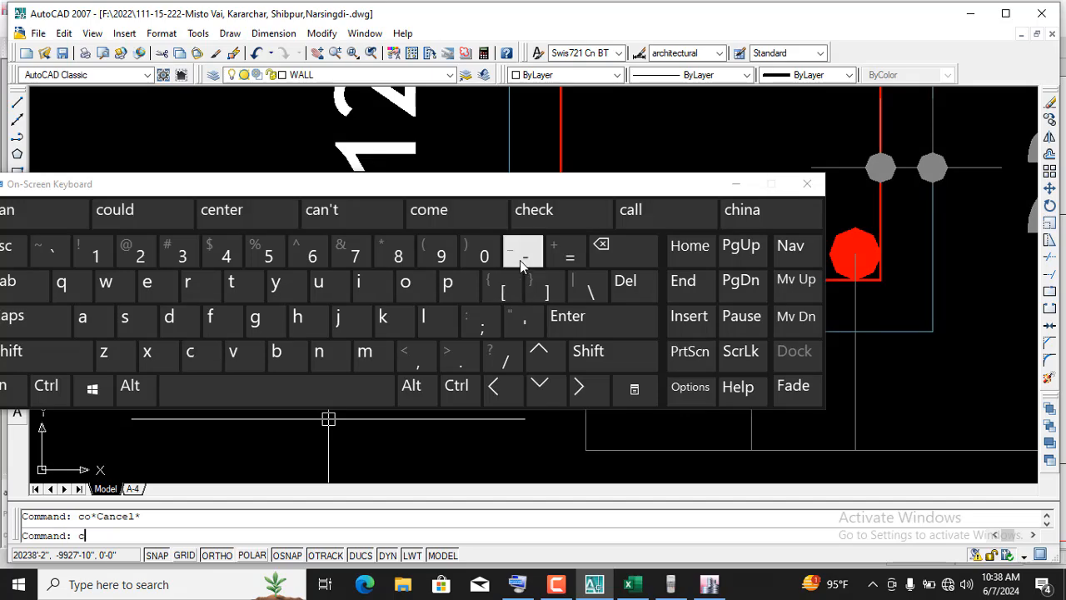
{"action": "left_click", "coordinate": [408, 283]}
{"action": "left_click", "coordinate": [333, 391]}
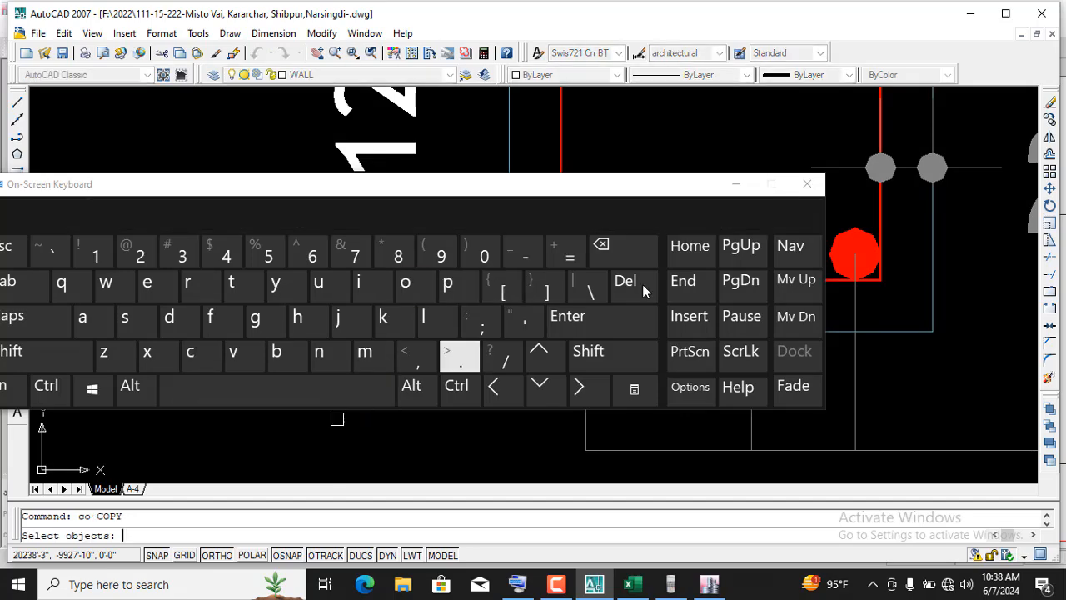
{"action": "left_click", "coordinate": [734, 184]}
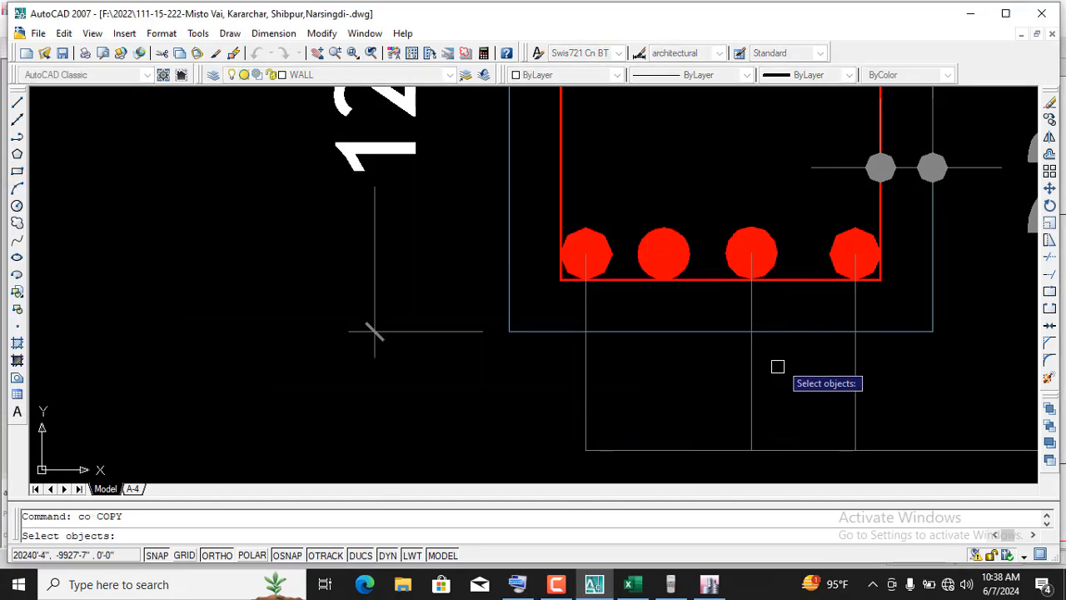
{"action": "left_click", "coordinate": [777, 366]}
{"action": "left_click", "coordinate": [692, 395]}
{"action": "key", "text": "Return"}
{"action": "left_click", "coordinate": [804, 409]}
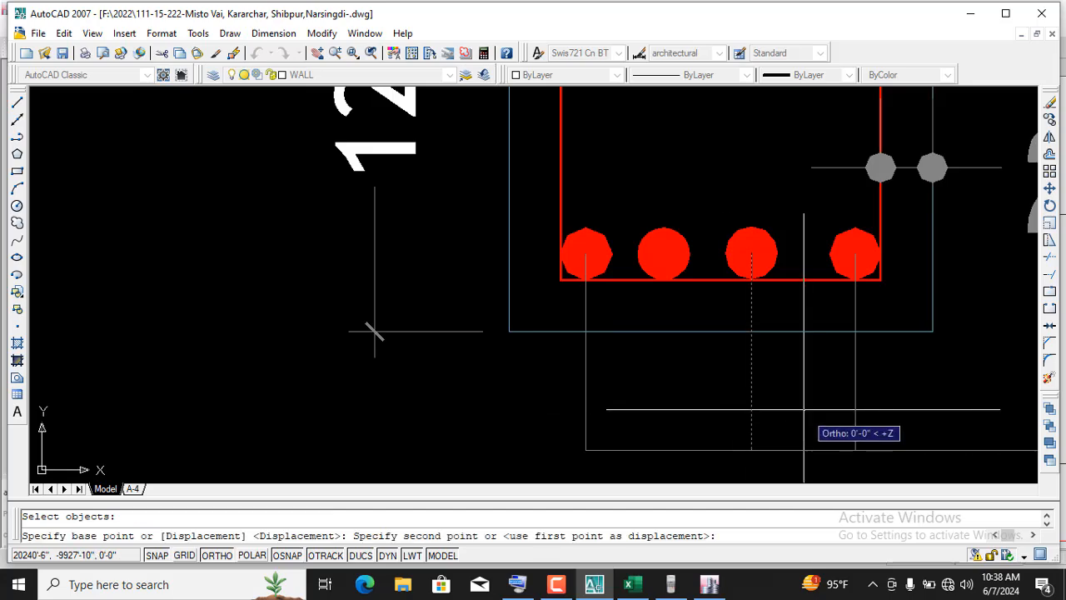
{"action": "left_click", "coordinate": [708, 401]}
{"action": "key", "text": "Return"}
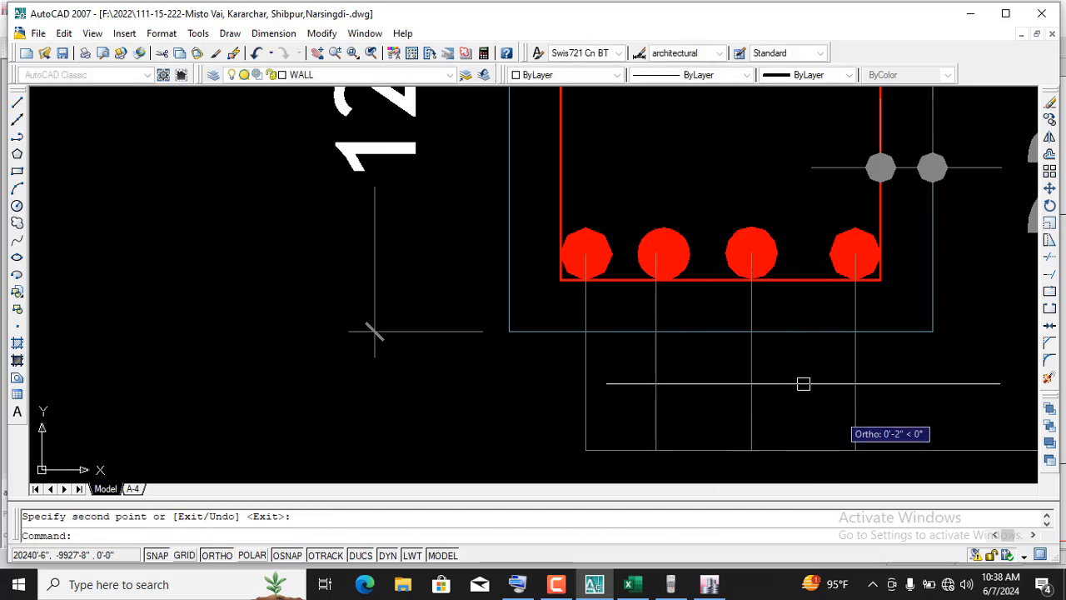
- Copy the middle vertical leader line of Section 3-3 onto both inner bottom bars, one about 2" to the right and one to the left
{"action": "scroll", "coordinate": [718, 342], "scroll_direction": "down", "scroll_amount": 5}
{"action": "scroll", "coordinate": [396, 319], "scroll_direction": "up", "scroll_amount": 5}
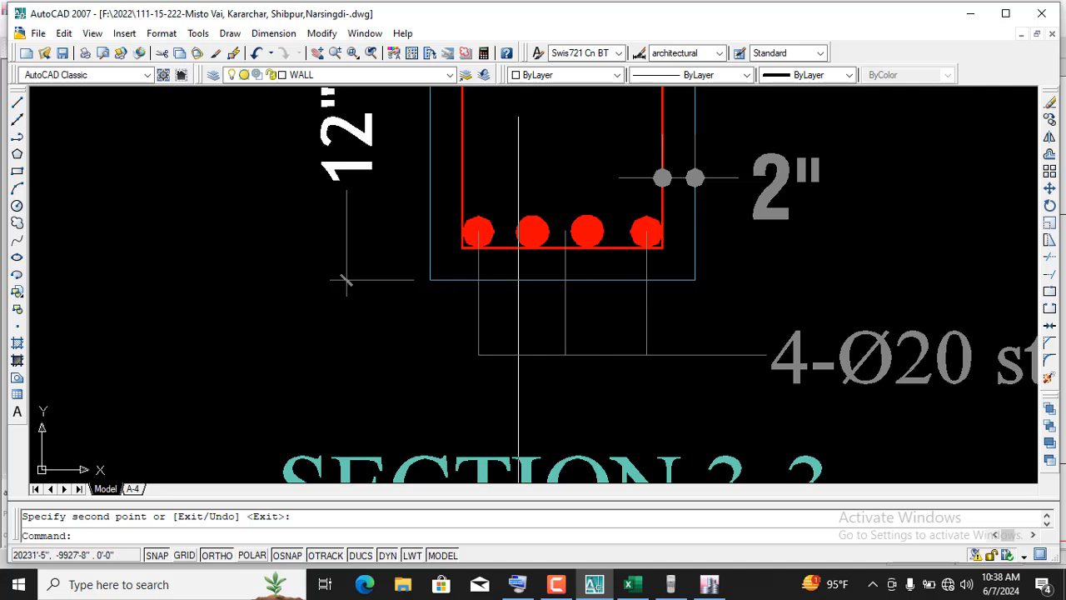
{"action": "key", "text": "Return"}
{"action": "scroll", "coordinate": [575, 330], "scroll_direction": "up", "scroll_amount": 1}
{"action": "left_click", "coordinate": [577, 306]}
{"action": "left_click", "coordinate": [522, 331]}
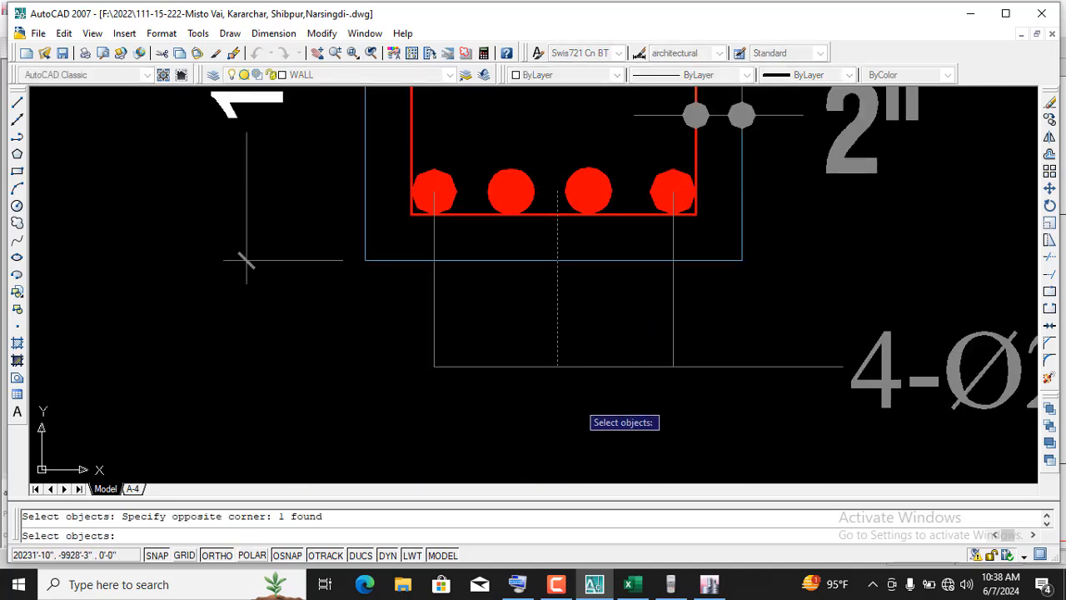
{"action": "key", "text": "Return"}
{"action": "left_click", "coordinate": [560, 414]}
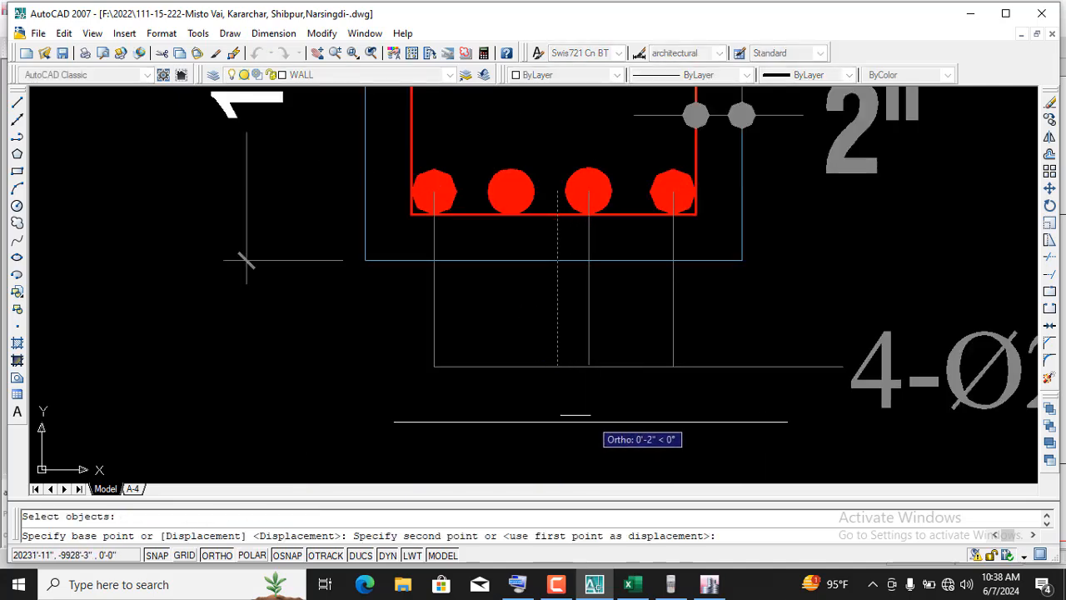
{"action": "left_click", "coordinate": [590, 421]}
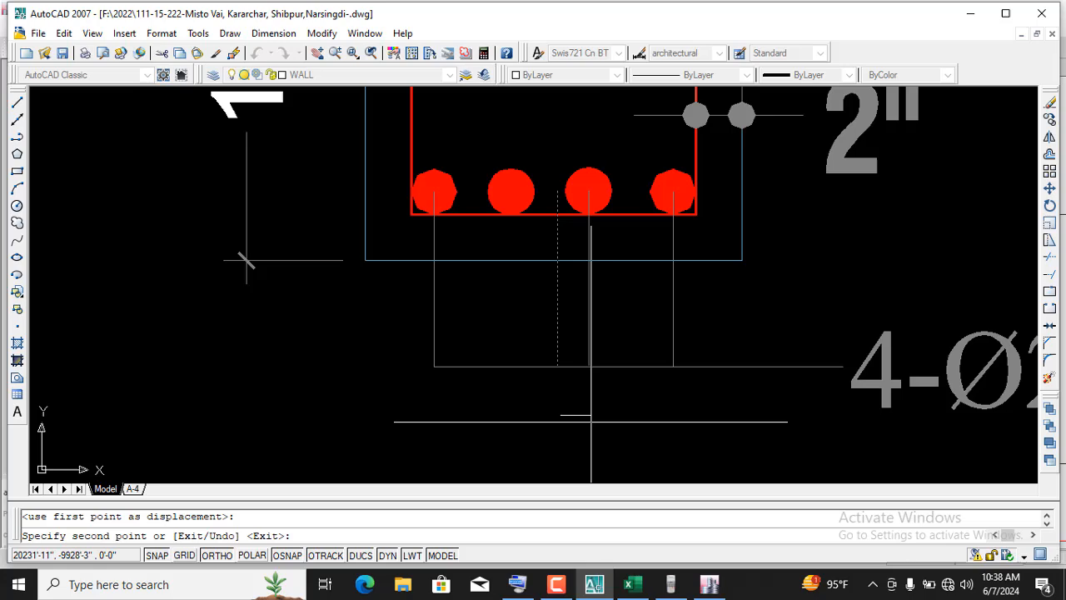
{"action": "left_click", "coordinate": [514, 414]}
{"action": "key", "text": "Return"}
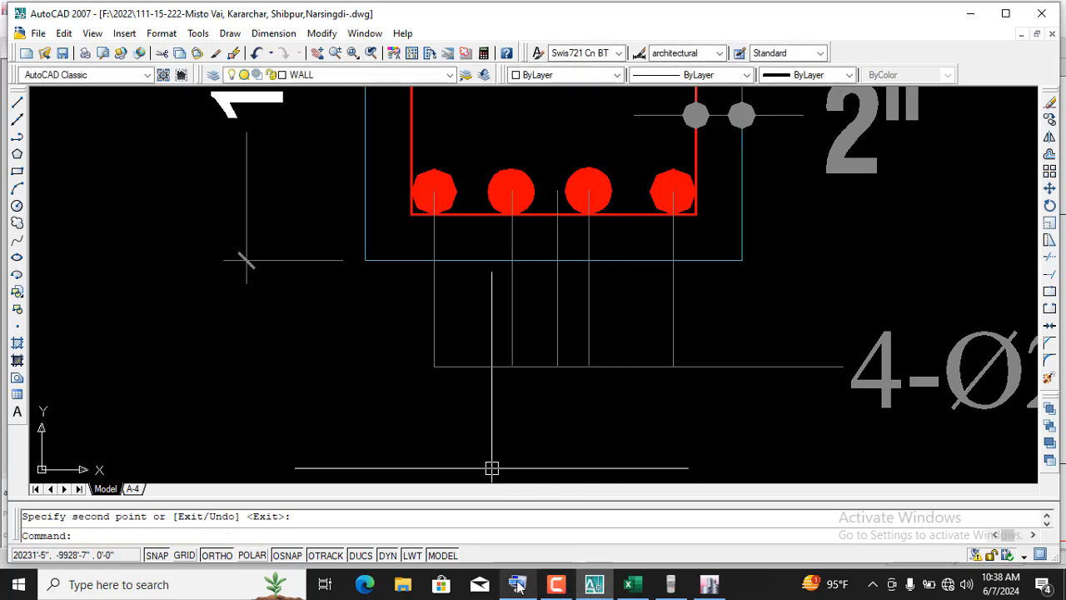
- Erase the original middle leader line between the two inner bottom bars of Section 3-3
{"action": "left_click", "coordinate": [517, 585]}
{"action": "left_click", "coordinate": [150, 282]}
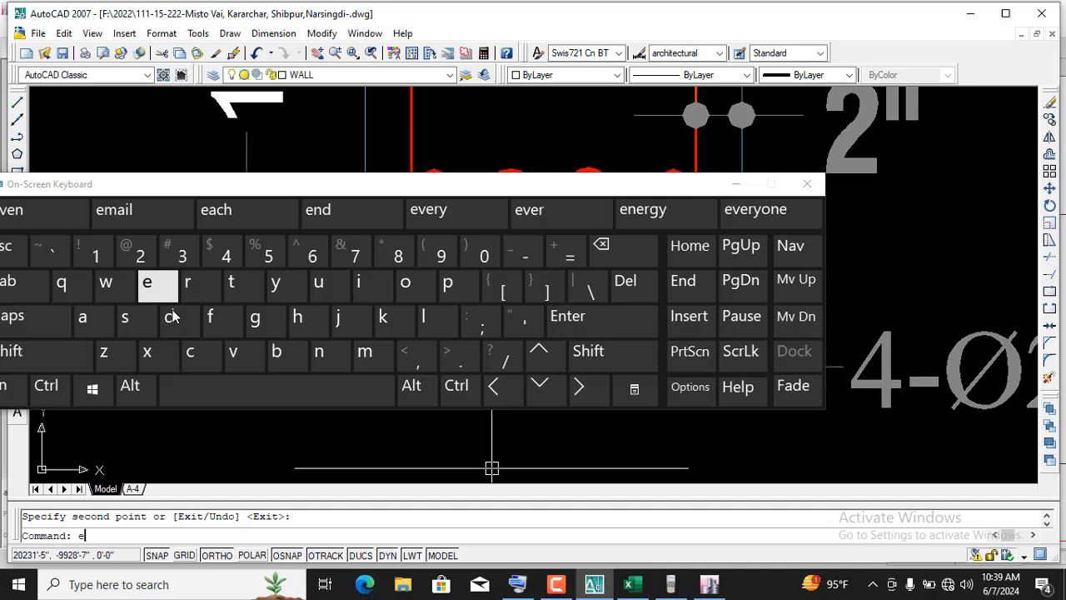
{"action": "left_click", "coordinate": [274, 388]}
{"action": "left_click", "coordinate": [735, 184]}
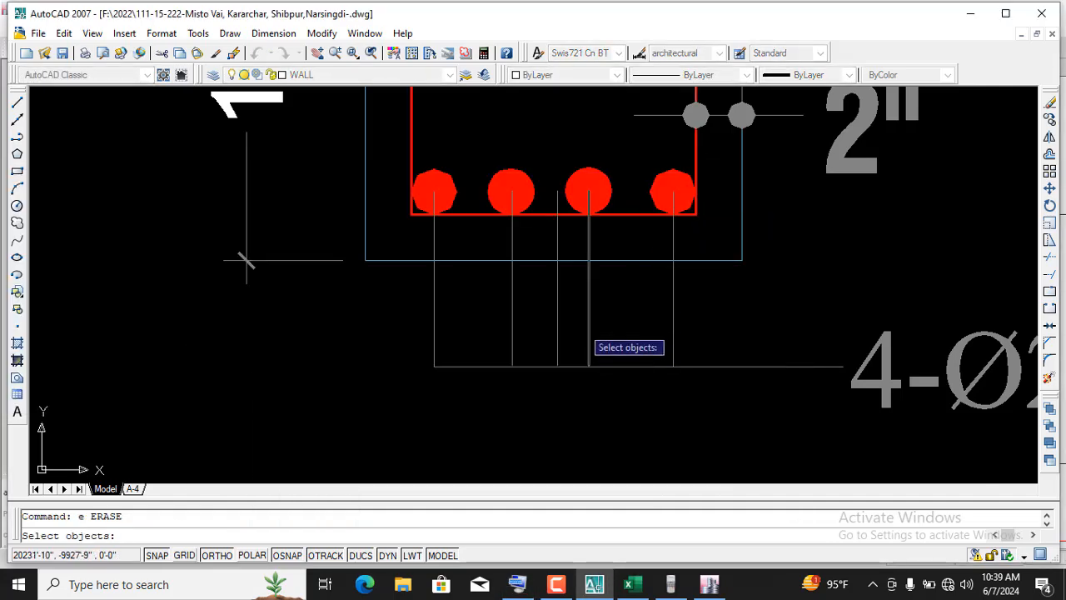
{"action": "scroll", "coordinate": [607, 321], "scroll_direction": "up", "scroll_amount": 3}
{"action": "left_click", "coordinate": [579, 305]}
{"action": "left_click", "coordinate": [532, 319]}
{"action": "key", "text": "Return"}
{"action": "scroll", "coordinate": [620, 283], "scroll_direction": "down", "scroll_amount": 4}
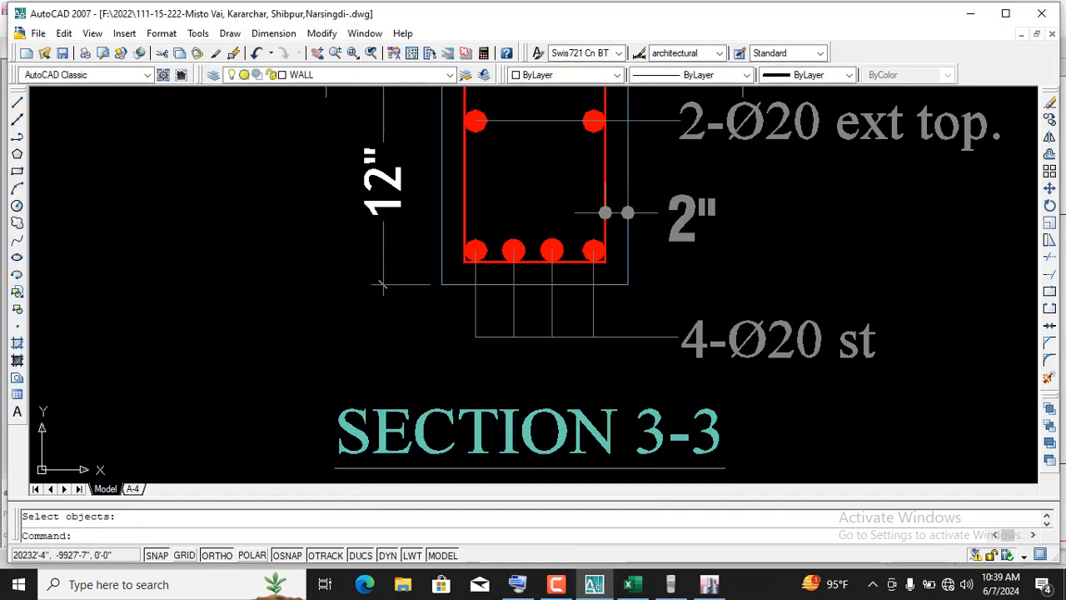
- Examine the bars, leaders and labels of Sections 3-3 and 4-4 along with the FB-2 long section above them
{"action": "scroll", "coordinate": [923, 316], "scroll_direction": "up", "scroll_amount": 2}
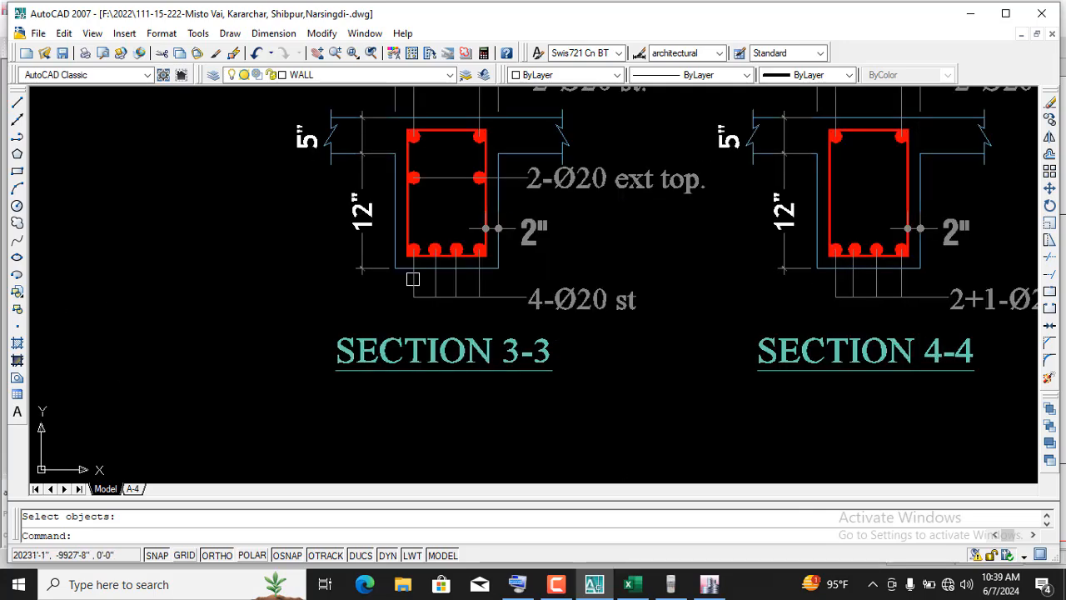
{"action": "scroll", "coordinate": [588, 313], "scroll_direction": "up", "scroll_amount": 2}
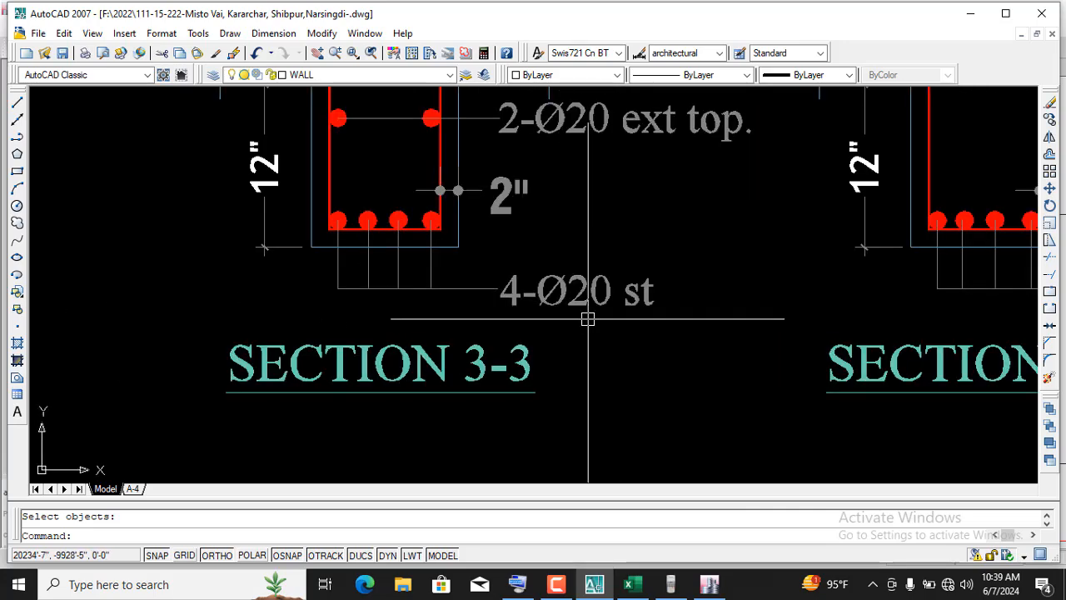
{"action": "scroll", "coordinate": [588, 317], "scroll_direction": "down", "scroll_amount": 3}
{"action": "scroll", "coordinate": [633, 242], "scroll_direction": "down", "scroll_amount": 2}
{"action": "scroll", "coordinate": [654, 262], "scroll_direction": "up", "scroll_amount": 3}
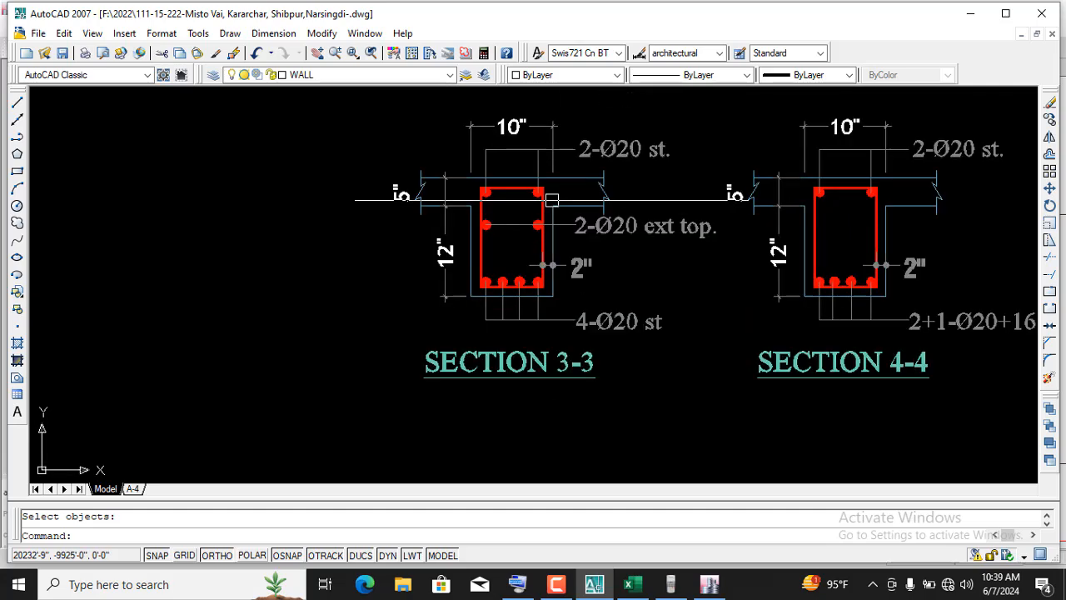
{"action": "scroll", "coordinate": [722, 262], "scroll_direction": "down", "scroll_amount": 2}
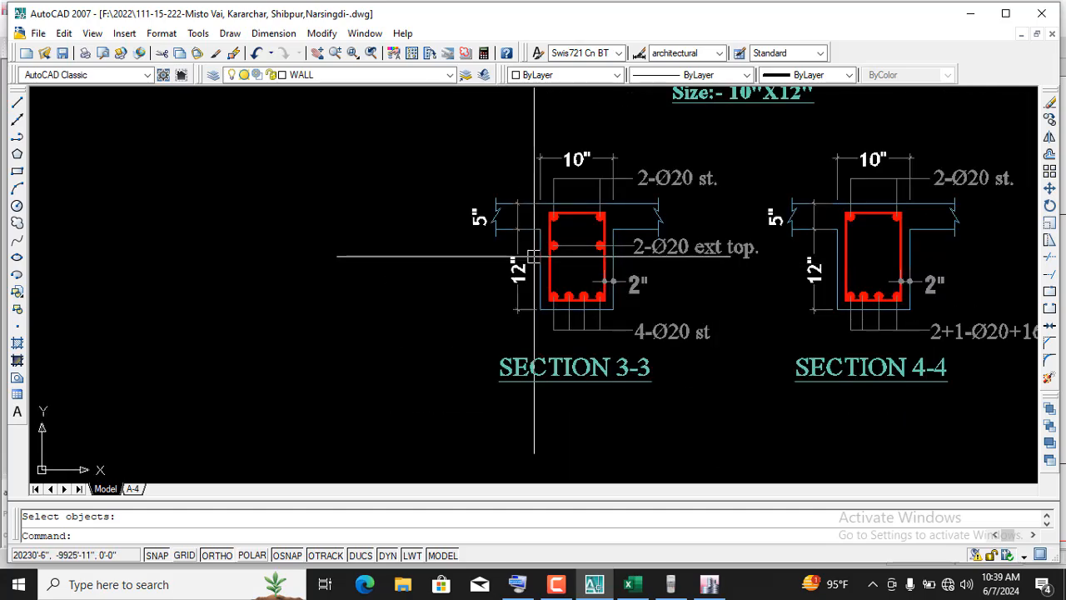
{"action": "scroll", "coordinate": [673, 186], "scroll_direction": "up", "scroll_amount": 2}
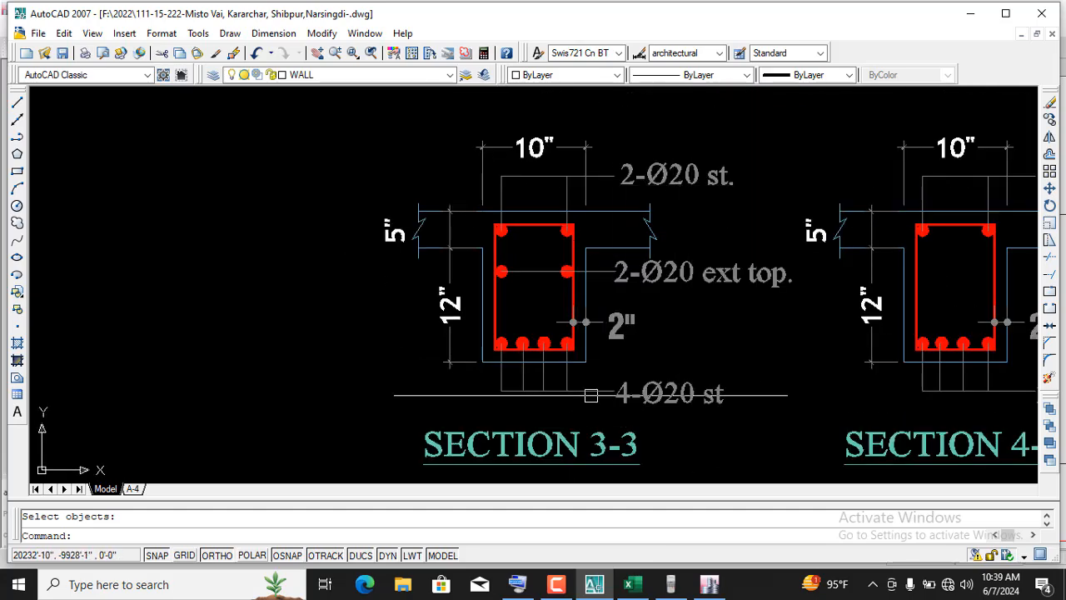
{"action": "scroll", "coordinate": [583, 454], "scroll_direction": "up", "scroll_amount": 2}
{"action": "scroll", "coordinate": [600, 383], "scroll_direction": "down", "scroll_amount": 5}
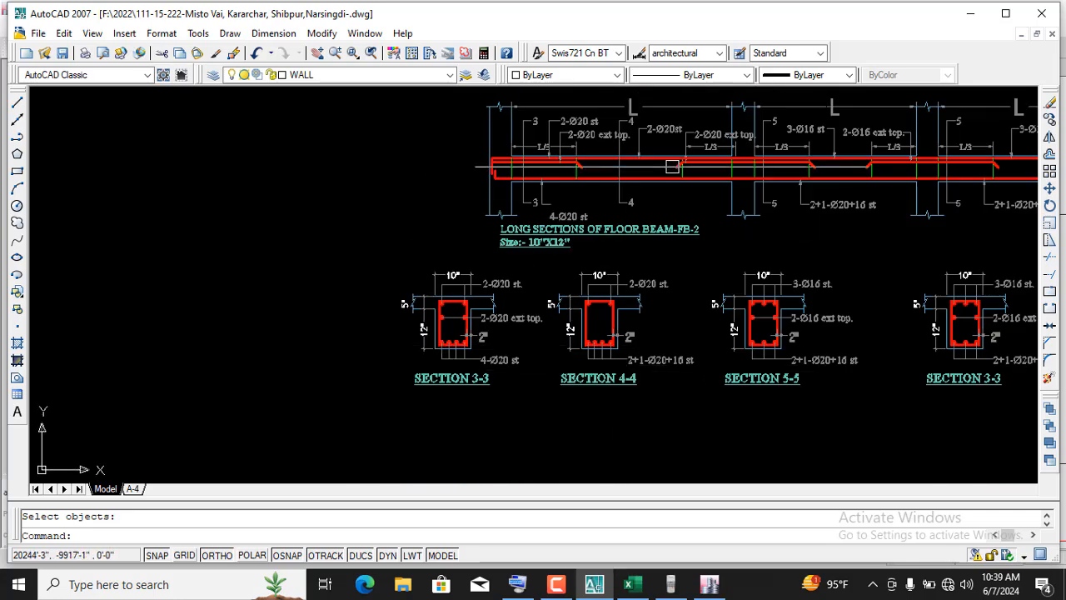
{"action": "scroll", "coordinate": [550, 154], "scroll_direction": "up", "scroll_amount": 3}
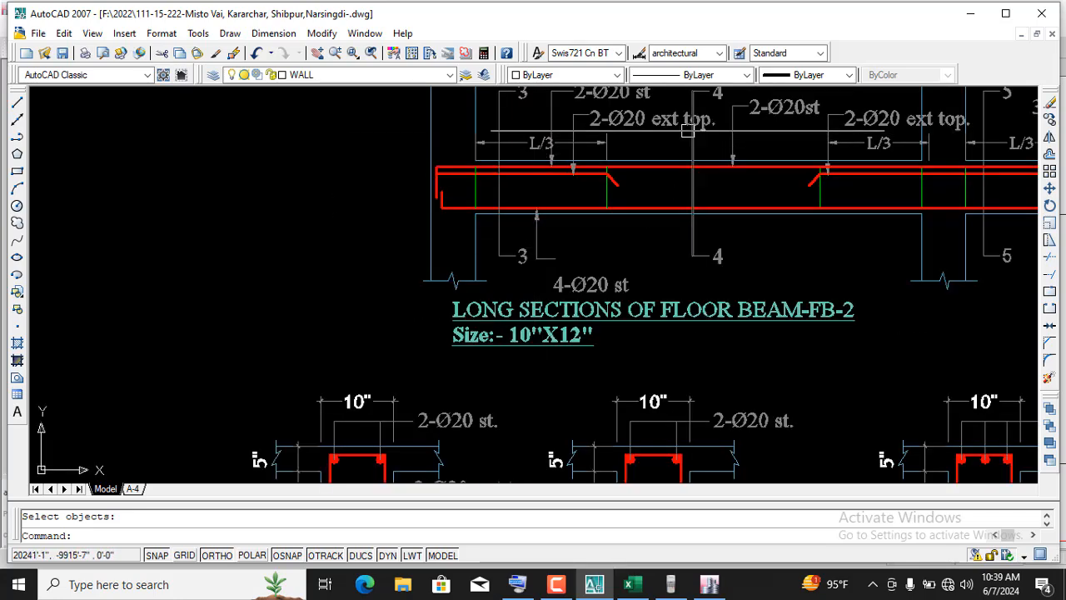
{"action": "scroll", "coordinate": [676, 417], "scroll_direction": "down", "scroll_amount": 3}
{"action": "scroll", "coordinate": [815, 367], "scroll_direction": "up", "scroll_amount": 2}
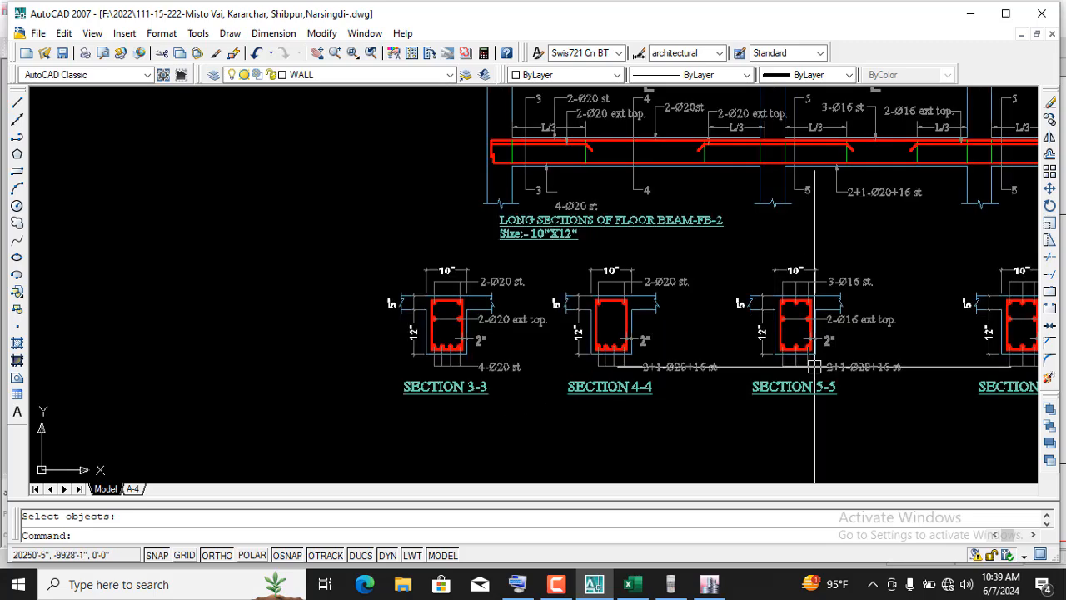
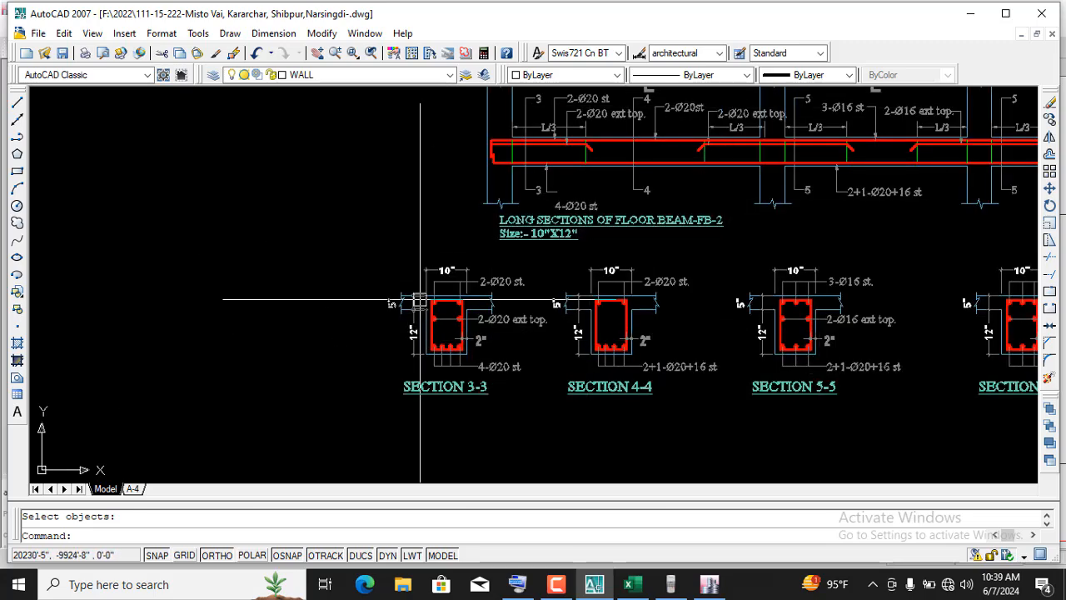
- Compare the FB-2 long section's top, extra top and bottom bar labels with those in Sections 3-3, 4-4 and 5-5
{"action": "scroll", "coordinate": [737, 133], "scroll_direction": "up", "scroll_amount": 2}
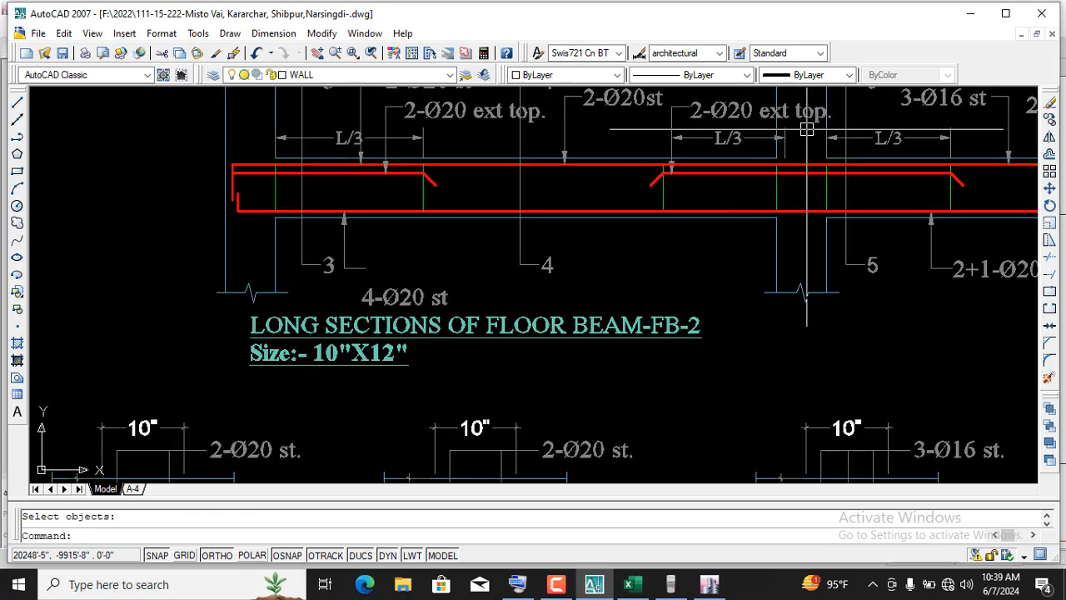
{"action": "scroll", "coordinate": [764, 113], "scroll_direction": "up", "scroll_amount": 2}
{"action": "scroll", "coordinate": [752, 258], "scroll_direction": "down", "scroll_amount": 2}
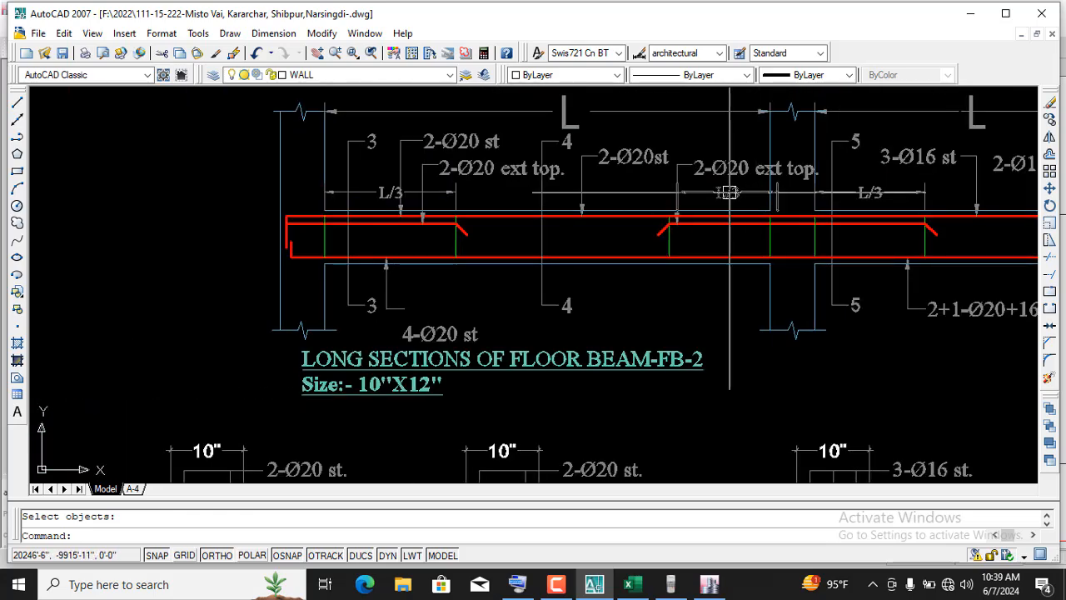
{"action": "scroll", "coordinate": [704, 249], "scroll_direction": "up", "scroll_amount": 3}
{"action": "scroll", "coordinate": [704, 249], "scroll_direction": "down", "scroll_amount": 4}
{"action": "scroll", "coordinate": [414, 429], "scroll_direction": "up", "scroll_amount": 4}
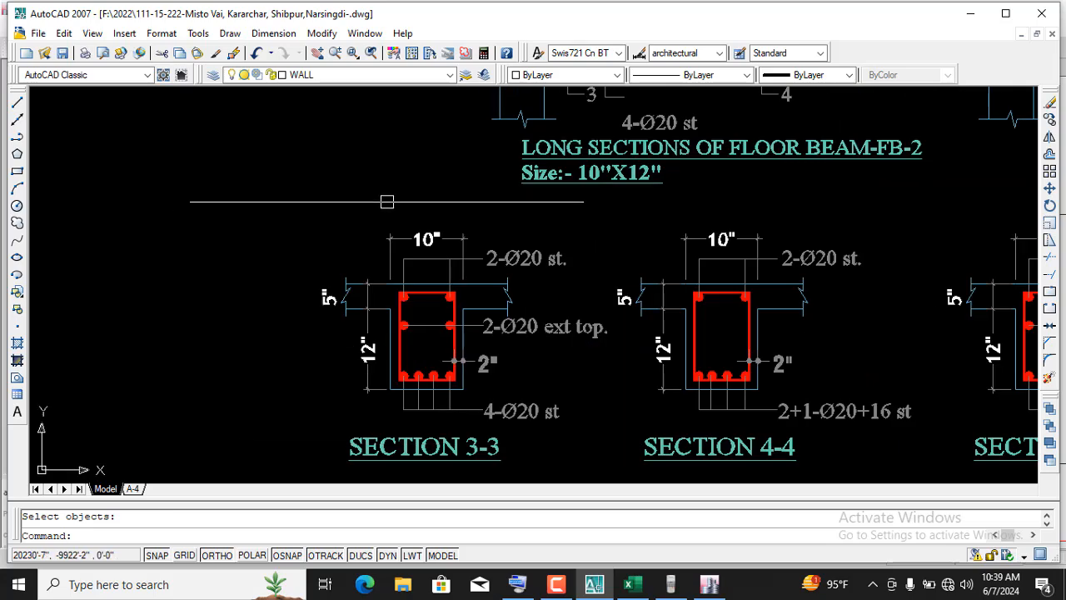
{"action": "scroll", "coordinate": [500, 380], "scroll_direction": "down", "scroll_amount": 4}
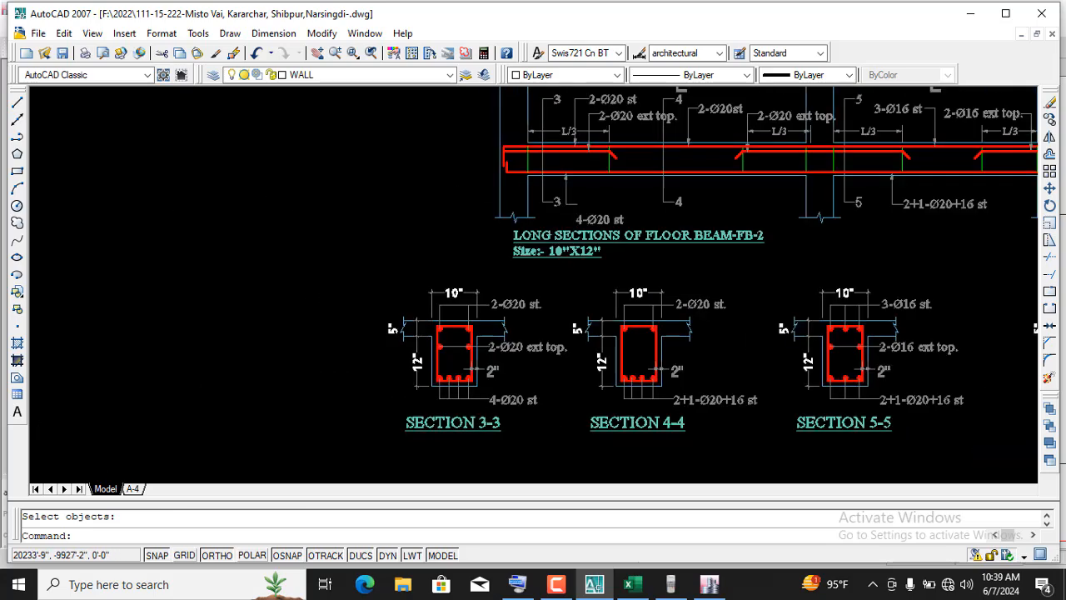
{"action": "scroll", "coordinate": [761, 202], "scroll_direction": "up", "scroll_amount": 3}
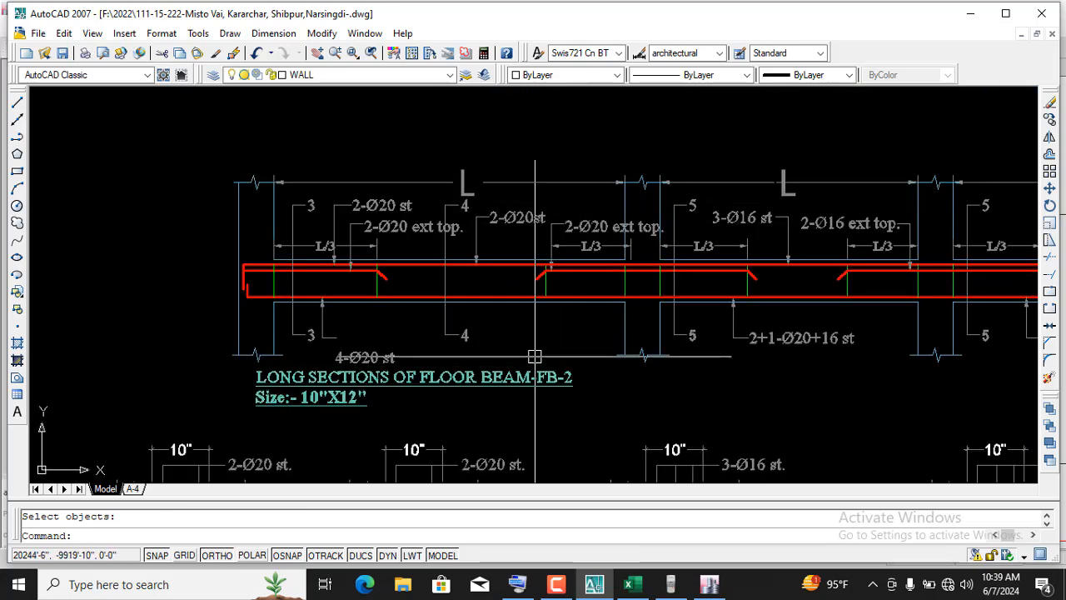
{"action": "scroll", "coordinate": [775, 269], "scroll_direction": "down", "scroll_amount": 3}
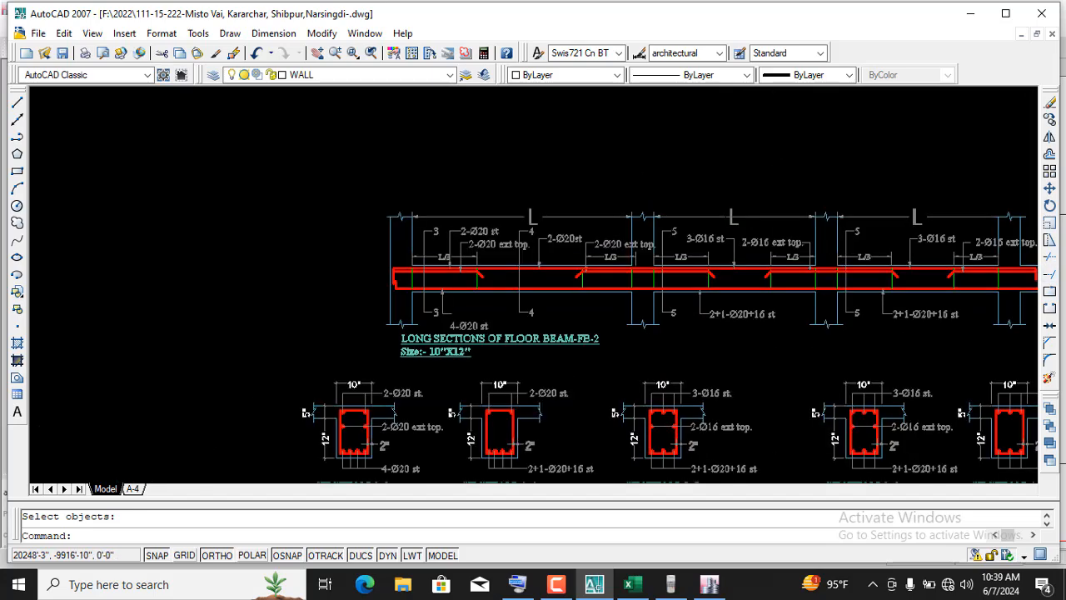
{"action": "scroll", "coordinate": [436, 340], "scroll_direction": "up", "scroll_amount": 3}
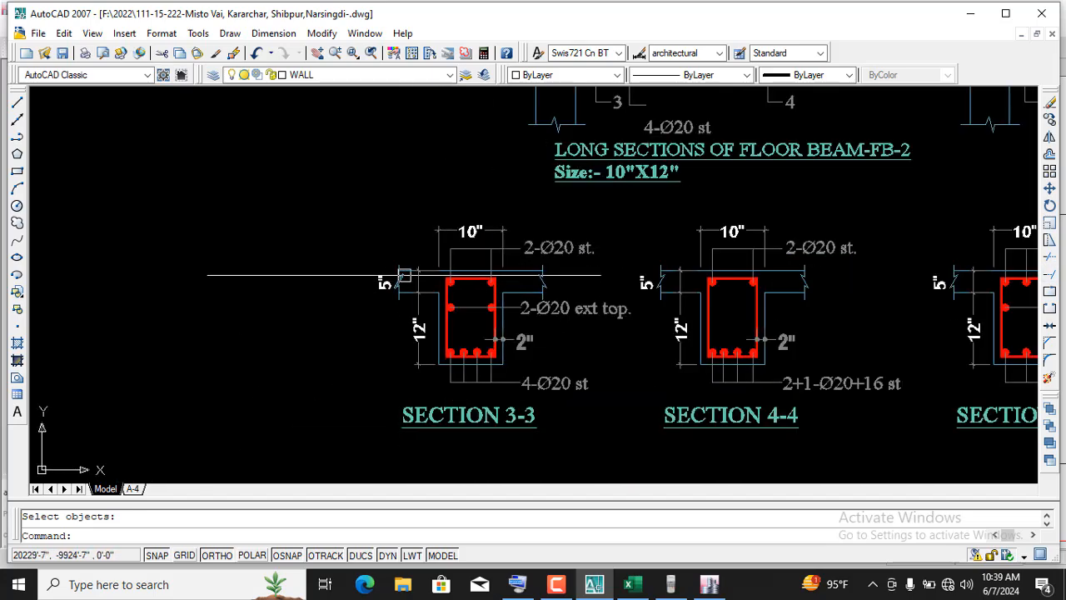
{"action": "scroll", "coordinate": [461, 314], "scroll_direction": "up", "scroll_amount": 2}
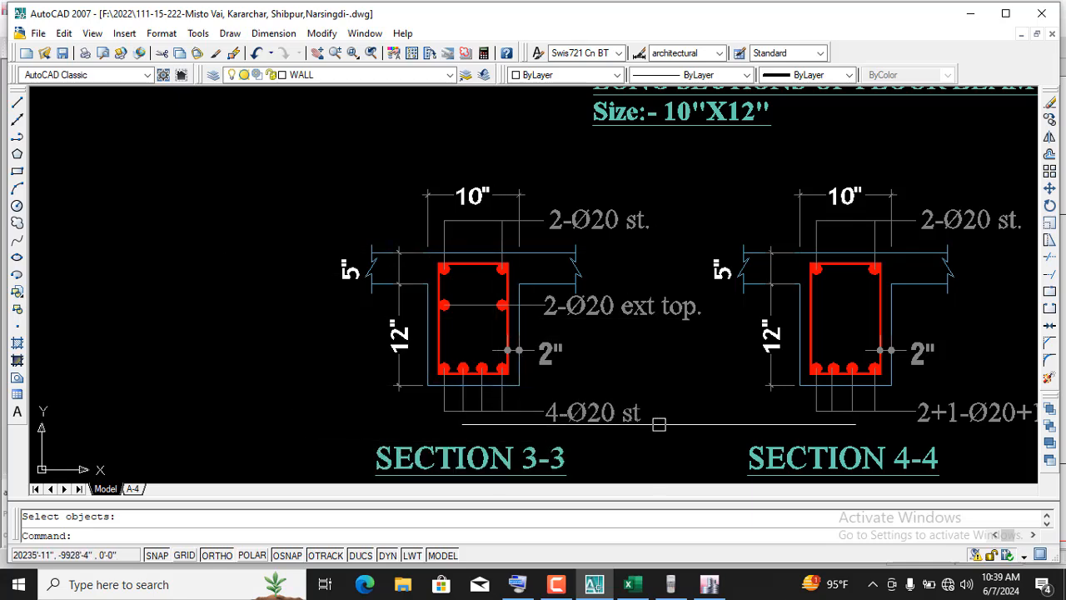
{"action": "scroll", "coordinate": [650, 320], "scroll_direction": "down", "scroll_amount": 2}
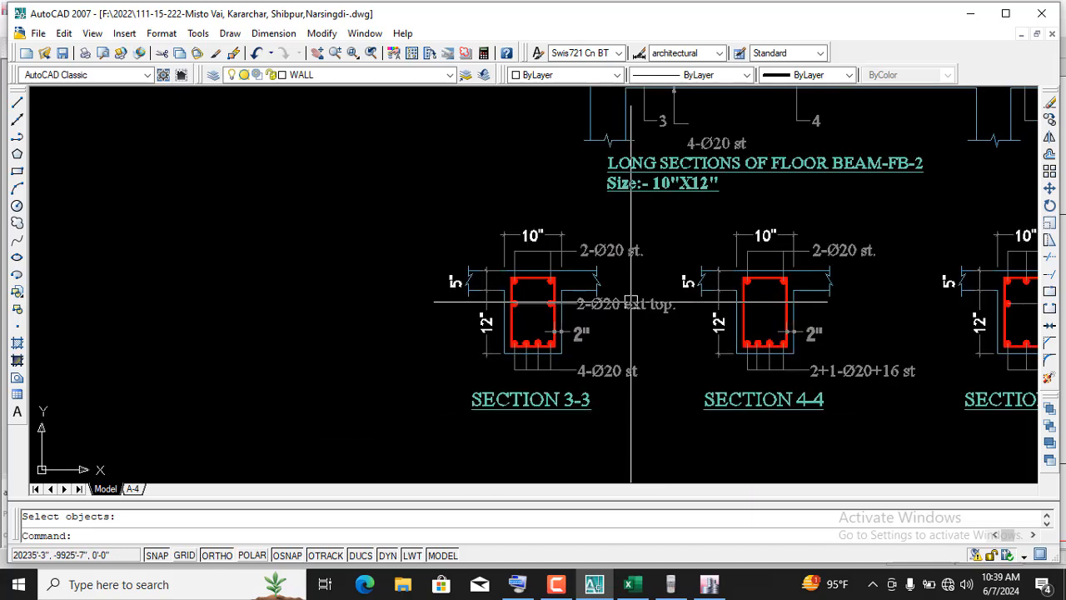
{"action": "scroll", "coordinate": [631, 304], "scroll_direction": "down", "scroll_amount": 3}
{"action": "scroll", "coordinate": [638, 310], "scroll_direction": "up", "scroll_amount": 1}
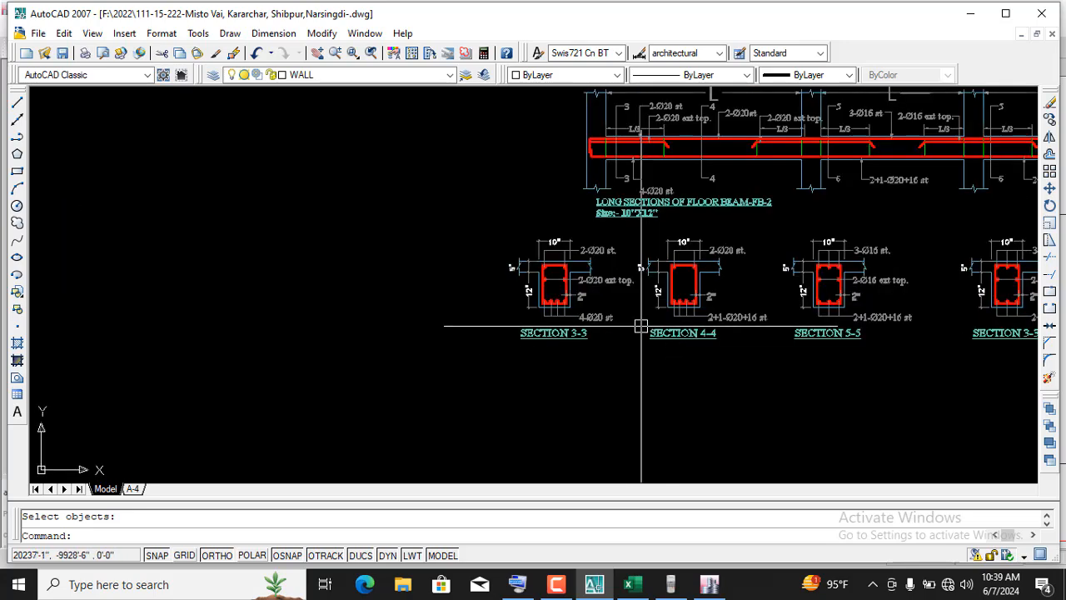
- Look over the neighbouring floor beam long sections, their cross-sections and the stirrup note
{"action": "scroll", "coordinate": [640, 333], "scroll_direction": "down", "scroll_amount": 3}
{"action": "scroll", "coordinate": [309, 292], "scroll_direction": "up", "scroll_amount": 5}
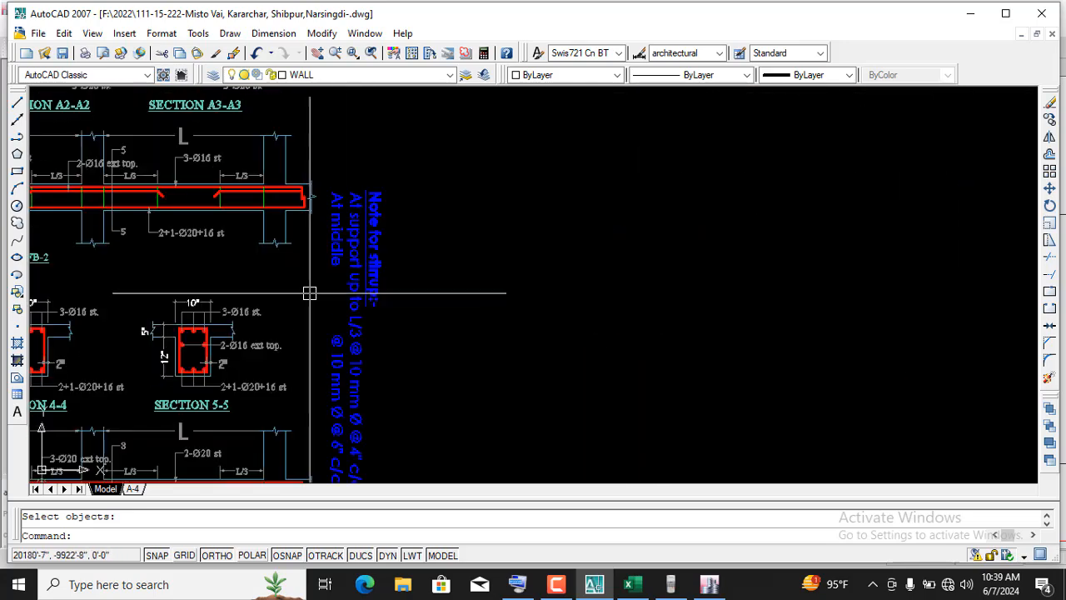
{"action": "scroll", "coordinate": [247, 230], "scroll_direction": "down", "scroll_amount": 3}
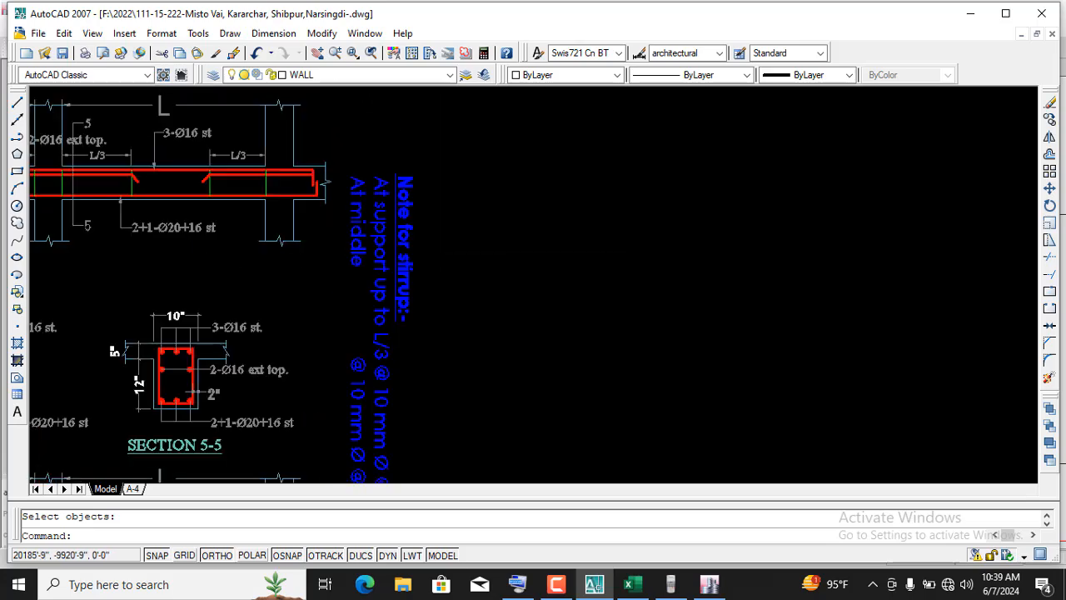
{"action": "scroll", "coordinate": [91, 237], "scroll_direction": "down", "scroll_amount": 3}
{"action": "scroll", "coordinate": [54, 238], "scroll_direction": "up", "scroll_amount": 3}
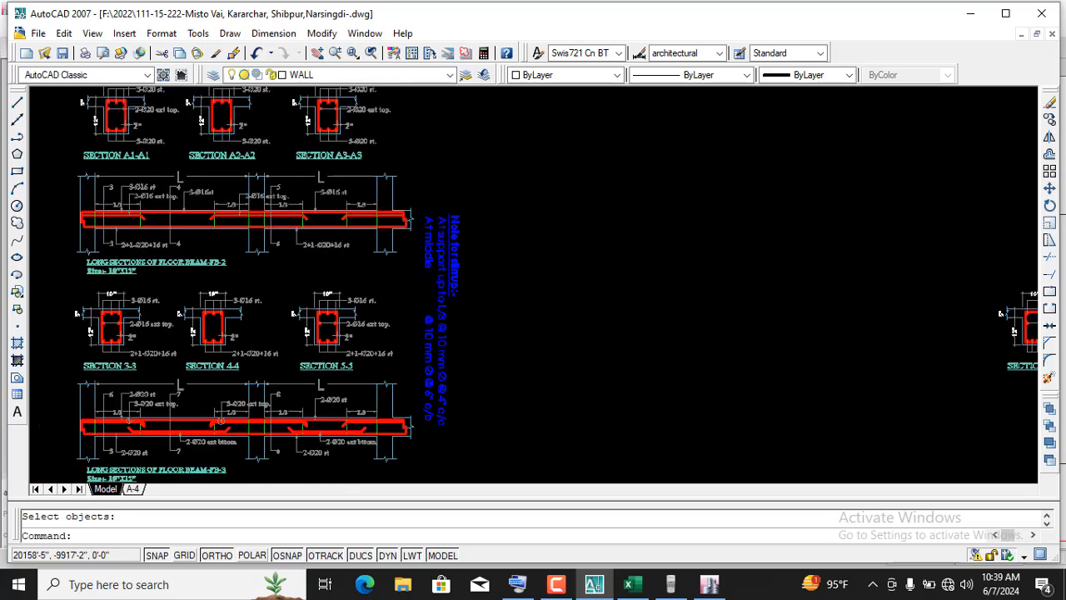
- Read the stirrup spacing note for the support and middle zones beside the FB-2 and FB-3 details
{"action": "scroll", "coordinate": [66, 222], "scroll_direction": "up", "scroll_amount": 4}
{"action": "scroll", "coordinate": [138, 214], "scroll_direction": "up", "scroll_amount": 3}
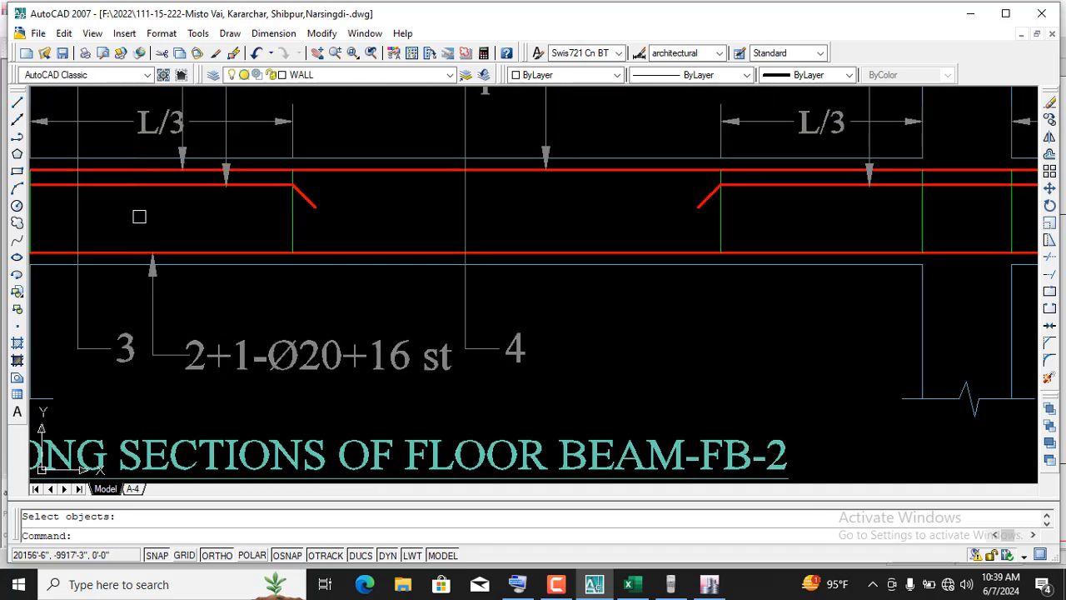
{"action": "scroll", "coordinate": [158, 213], "scroll_direction": "down", "scroll_amount": 6}
{"action": "scroll", "coordinate": [171, 214], "scroll_direction": "down", "scroll_amount": 2}
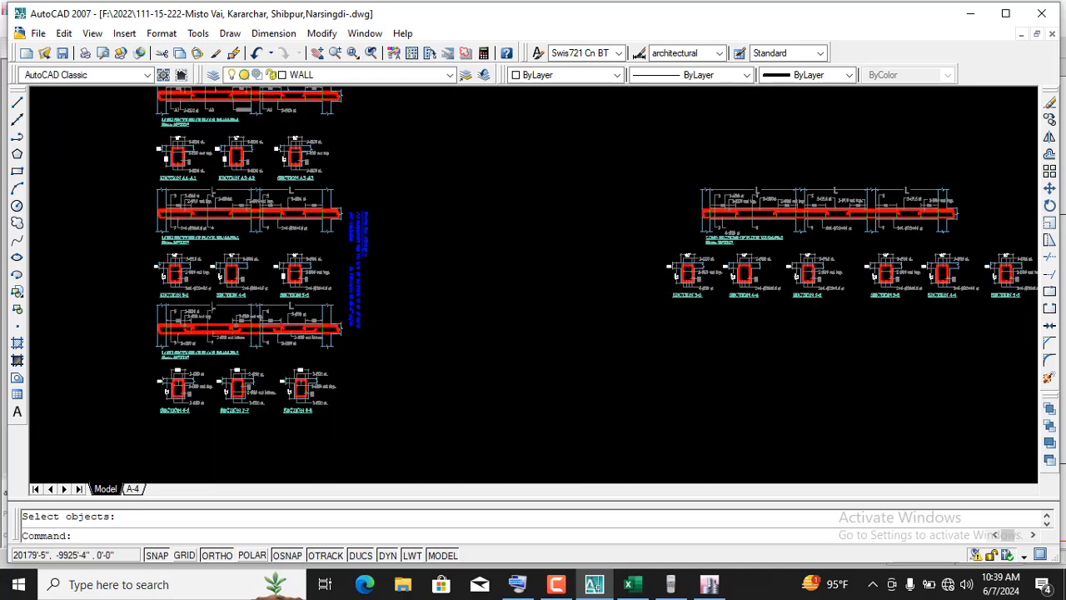
{"action": "scroll", "coordinate": [388, 341], "scroll_direction": "up", "scroll_amount": 5}
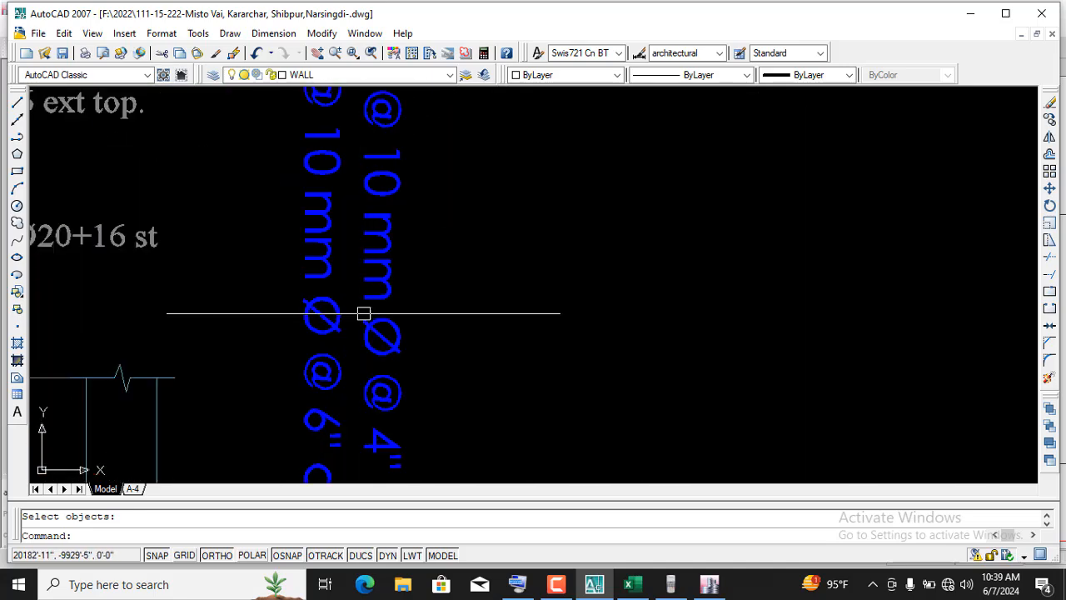
{"action": "scroll", "coordinate": [363, 314], "scroll_direction": "down", "scroll_amount": 2}
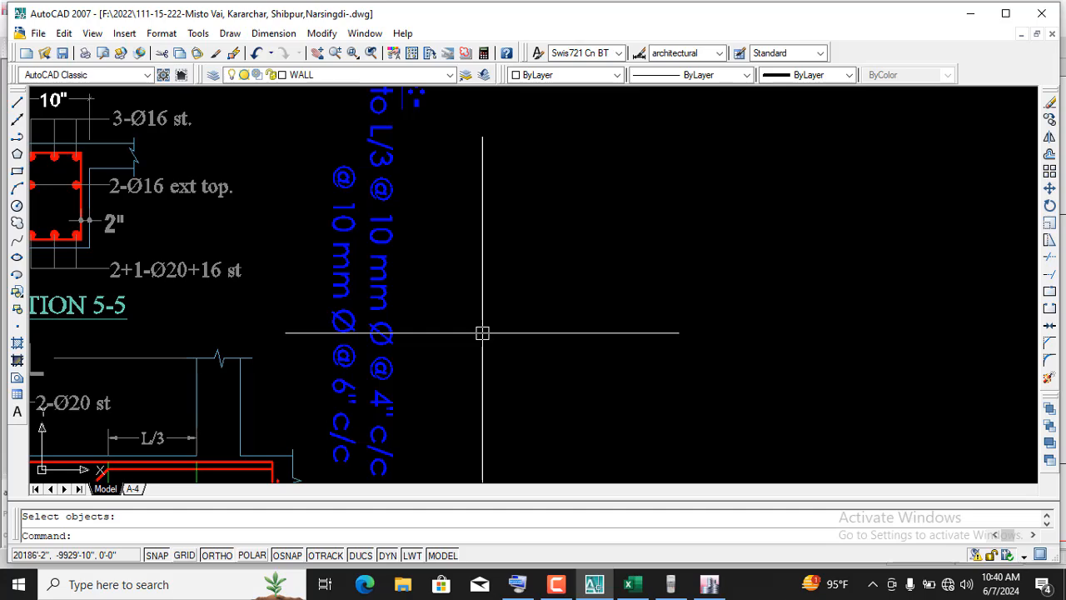
{"action": "scroll", "coordinate": [482, 333], "scroll_direction": "down", "scroll_amount": 4}
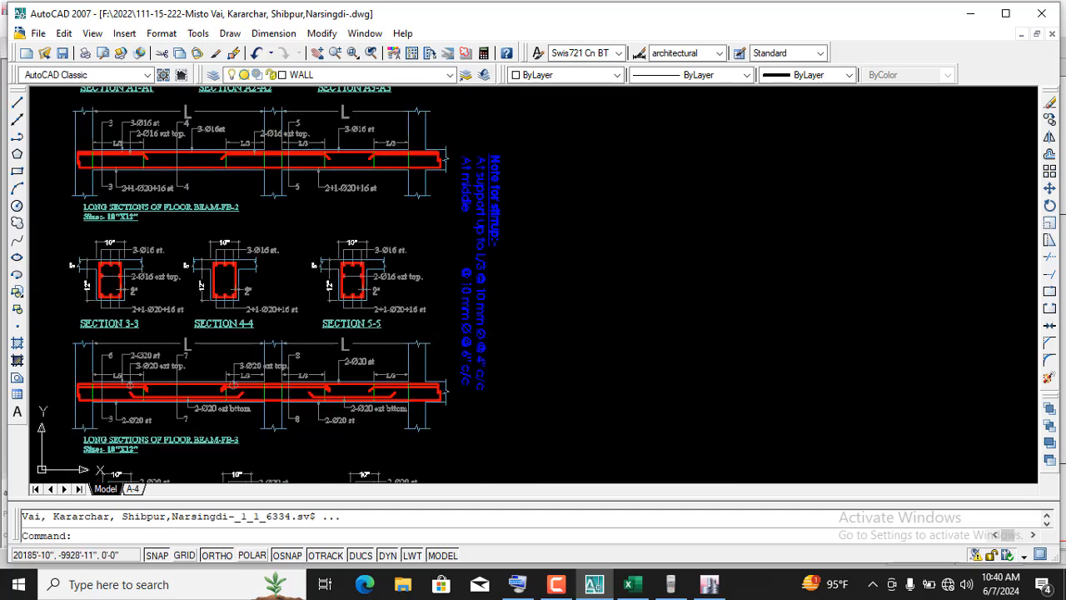
{"action": "scroll", "coordinate": [464, 278], "scroll_direction": "up", "scroll_amount": 4}
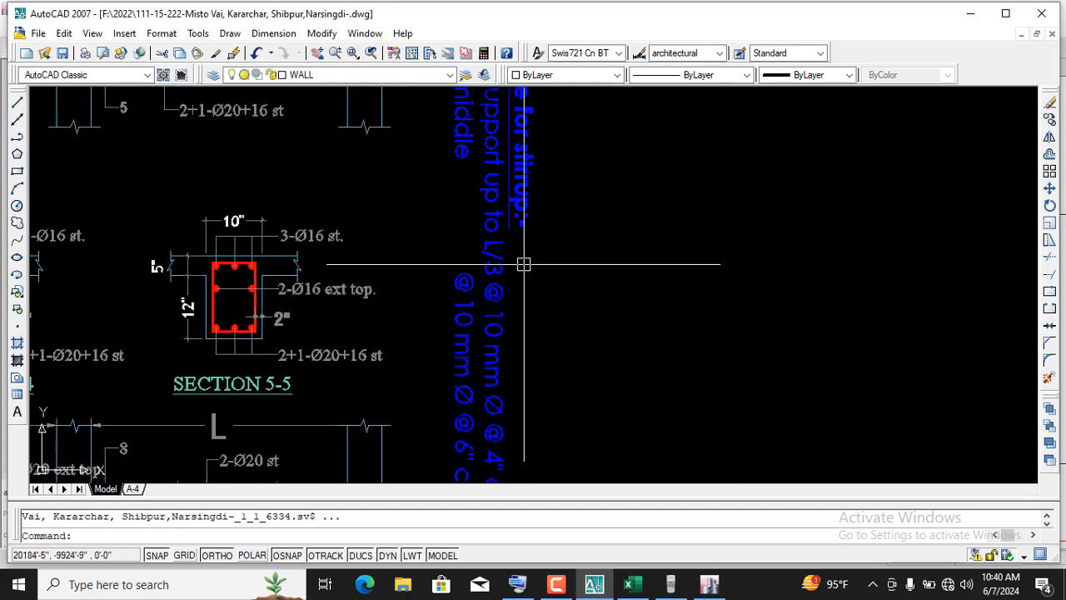
{"action": "scroll", "coordinate": [523, 263], "scroll_direction": "down", "scroll_amount": 3}
{"action": "scroll", "coordinate": [511, 358], "scroll_direction": "up", "scroll_amount": 4}
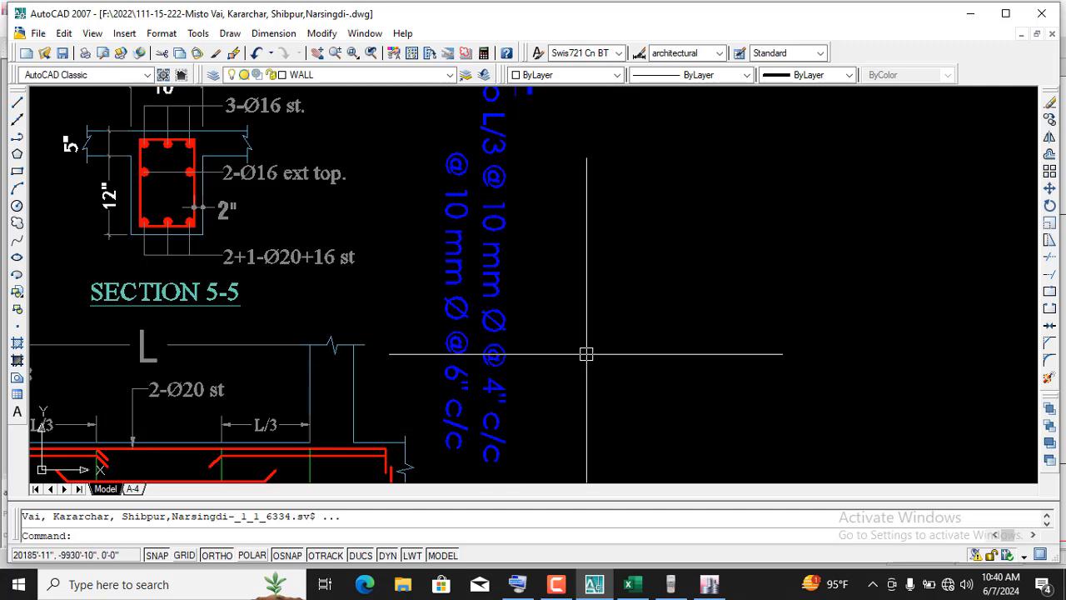
{"action": "scroll", "coordinate": [587, 353], "scroll_direction": "down", "scroll_amount": 2}
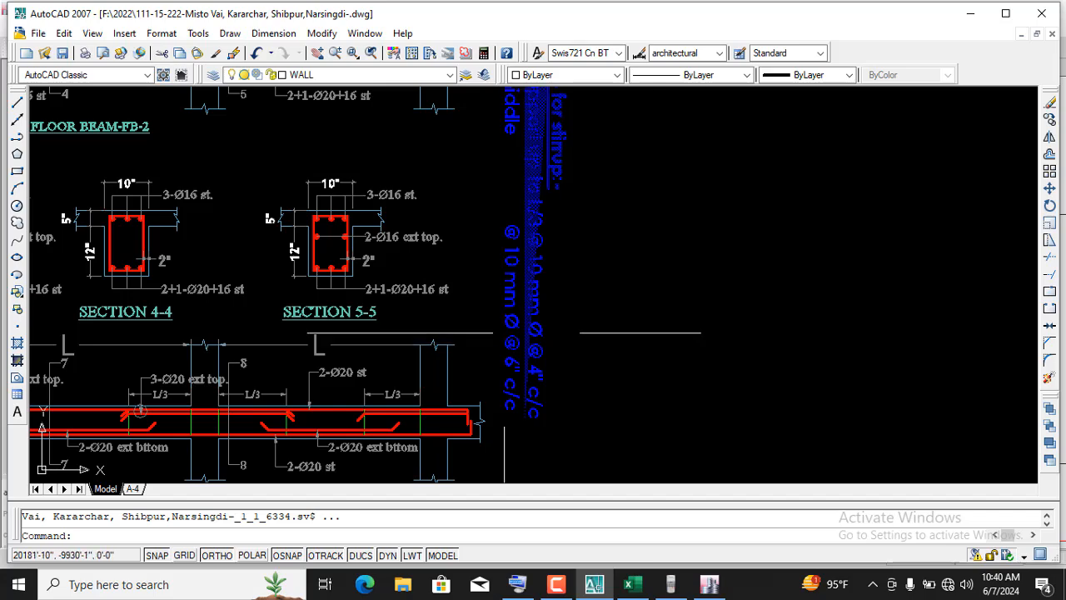
{"action": "scroll", "coordinate": [635, 331], "scroll_direction": "down", "scroll_amount": 4}
- Examine the straight, extra top and extra bottom bar labels on the FB-3 long section
{"action": "scroll", "coordinate": [386, 378], "scroll_direction": "up", "scroll_amount": 8}
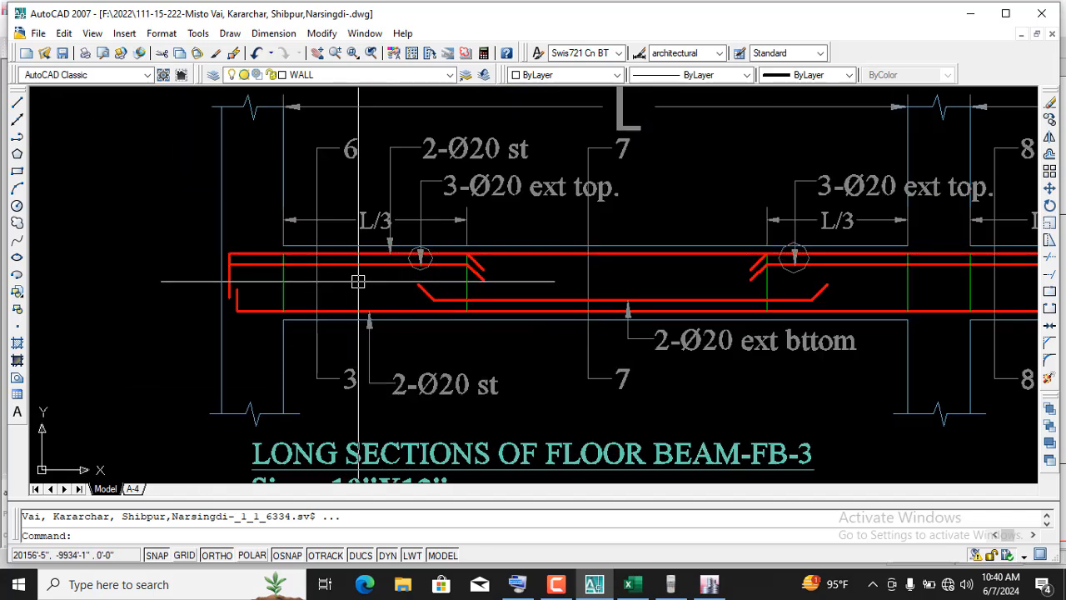
{"action": "scroll", "coordinate": [627, 260], "scroll_direction": "down", "scroll_amount": 4}
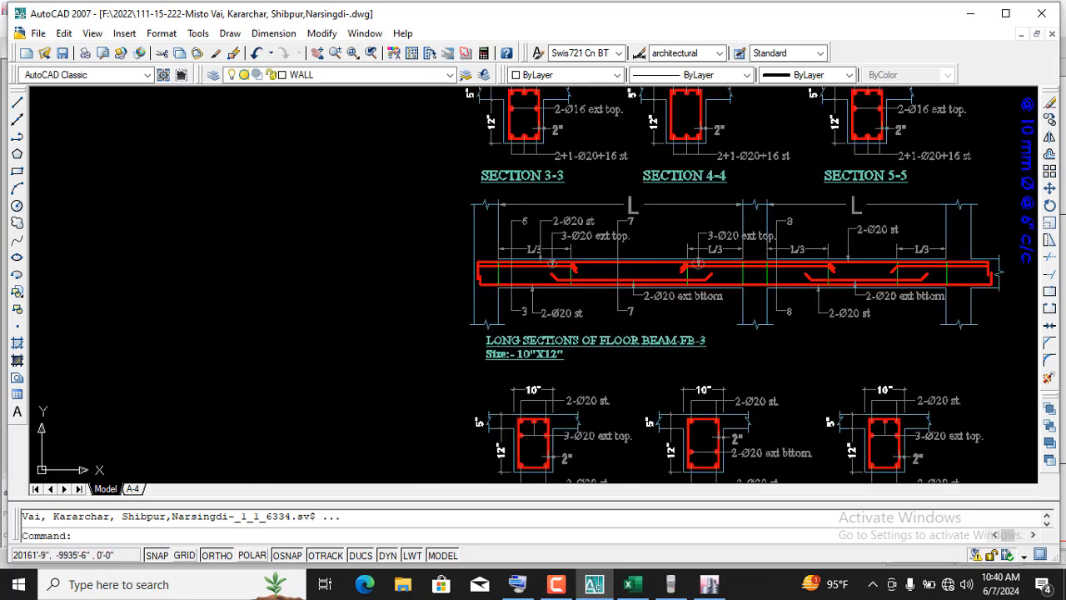
{"action": "scroll", "coordinate": [631, 293], "scroll_direction": "up", "scroll_amount": 1}
{"action": "scroll", "coordinate": [632, 294], "scroll_direction": "down", "scroll_amount": 2}
{"action": "scroll", "coordinate": [631, 293], "scroll_direction": "up", "scroll_amount": 2}
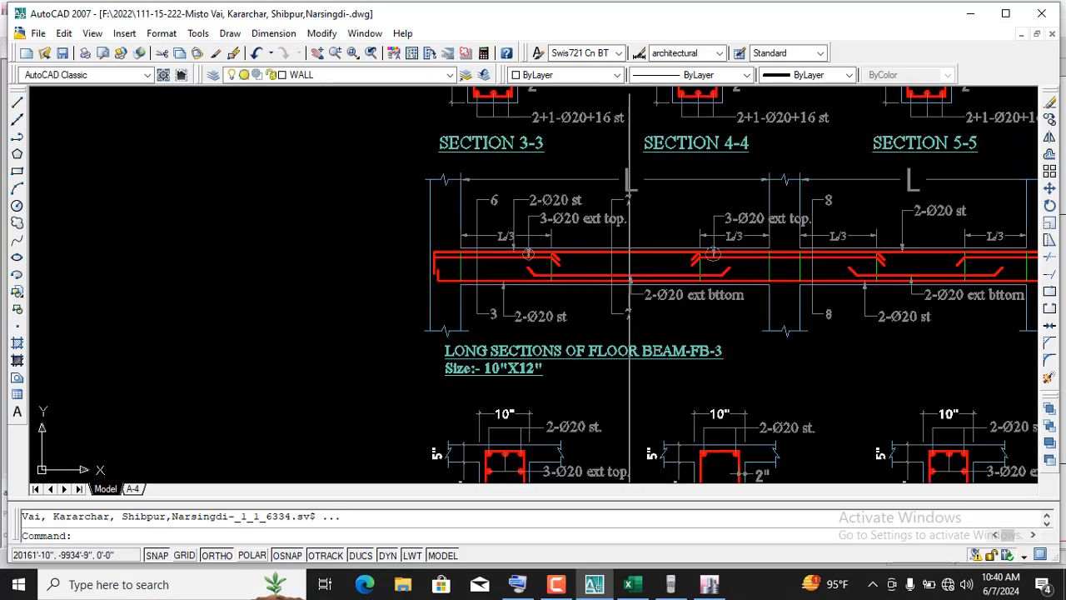
{"action": "scroll", "coordinate": [642, 279], "scroll_direction": "up", "scroll_amount": 3}
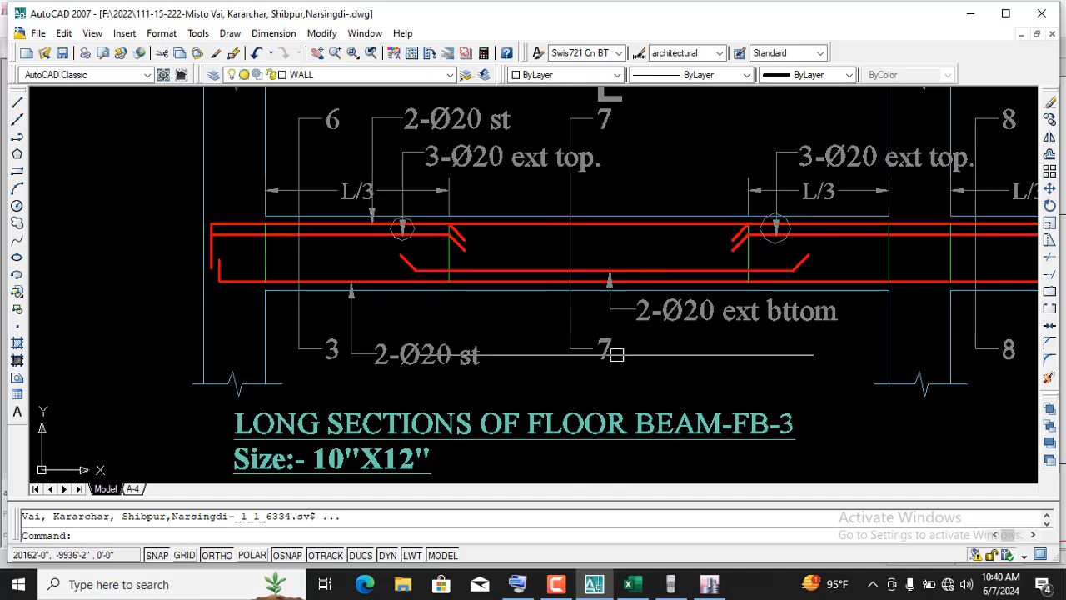
{"action": "scroll", "coordinate": [547, 204], "scroll_direction": "down", "scroll_amount": 2}
{"action": "scroll", "coordinate": [537, 175], "scroll_direction": "up", "scroll_amount": 3}
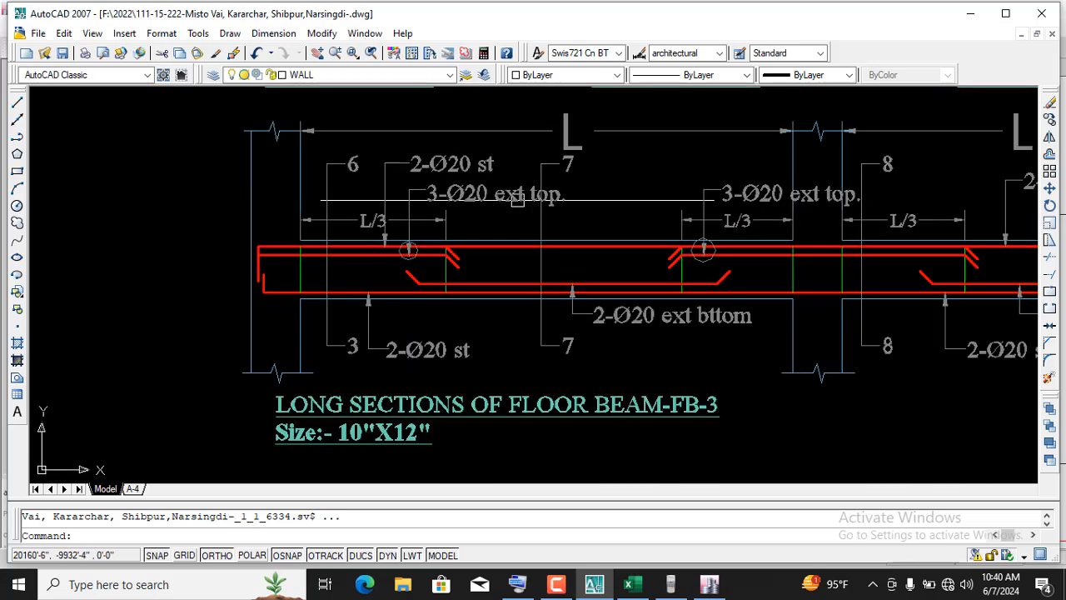
{"action": "scroll", "coordinate": [624, 327], "scroll_direction": "down", "scroll_amount": 2}
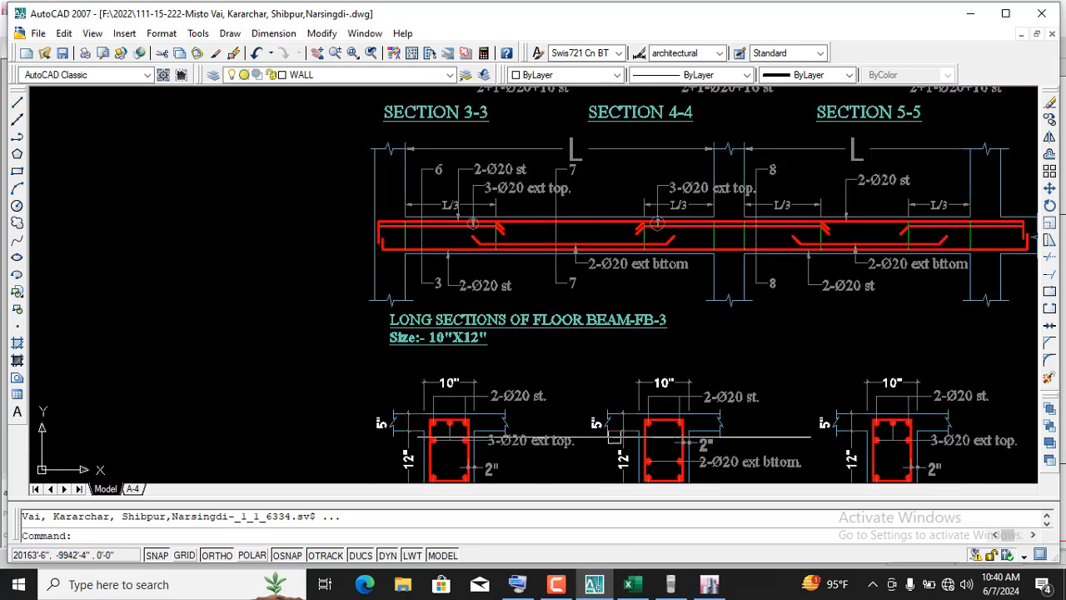
- Compare the FB-3 long section's top and extra top bars with those in Section 6-6
{"action": "scroll", "coordinate": [608, 354], "scroll_direction": "down", "scroll_amount": 2}
{"action": "scroll", "coordinate": [605, 358], "scroll_direction": "up", "scroll_amount": 3}
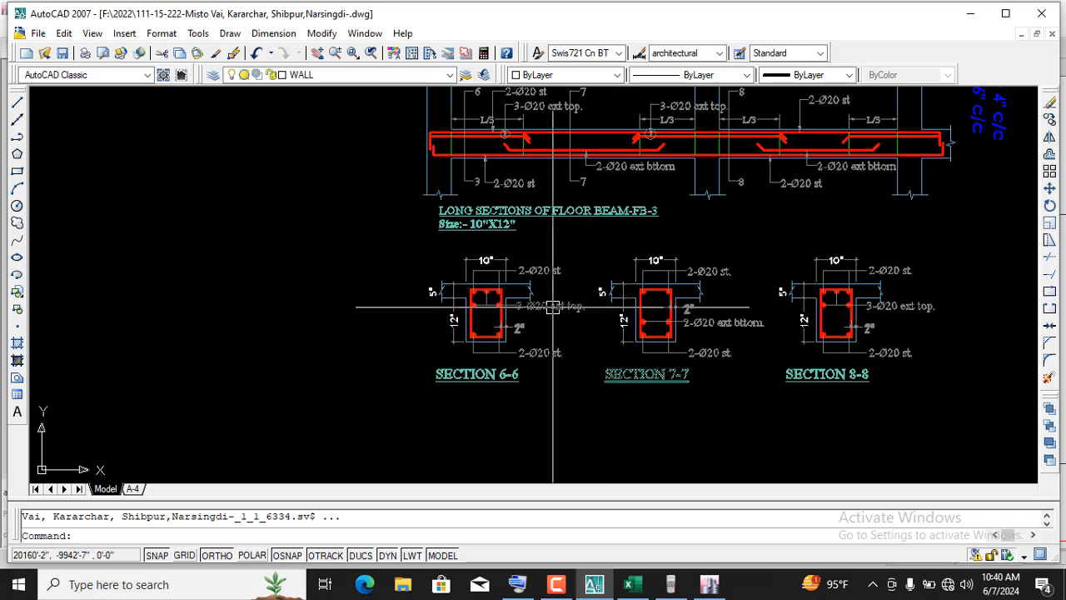
{"action": "scroll", "coordinate": [600, 100], "scroll_direction": "up", "scroll_amount": 5}
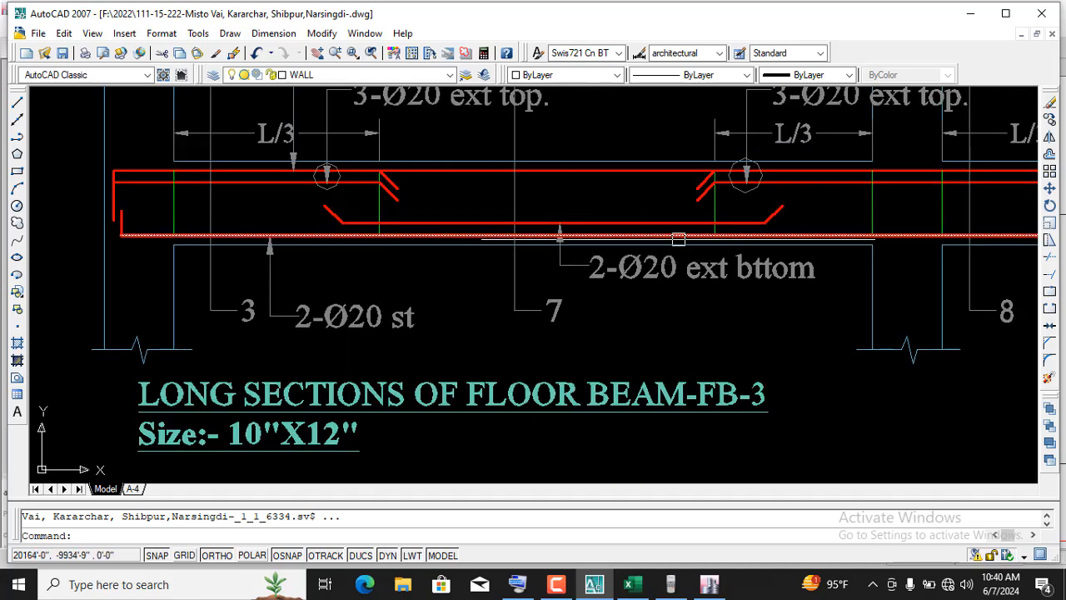
{"action": "scroll", "coordinate": [271, 186], "scroll_direction": "up", "scroll_amount": 2}
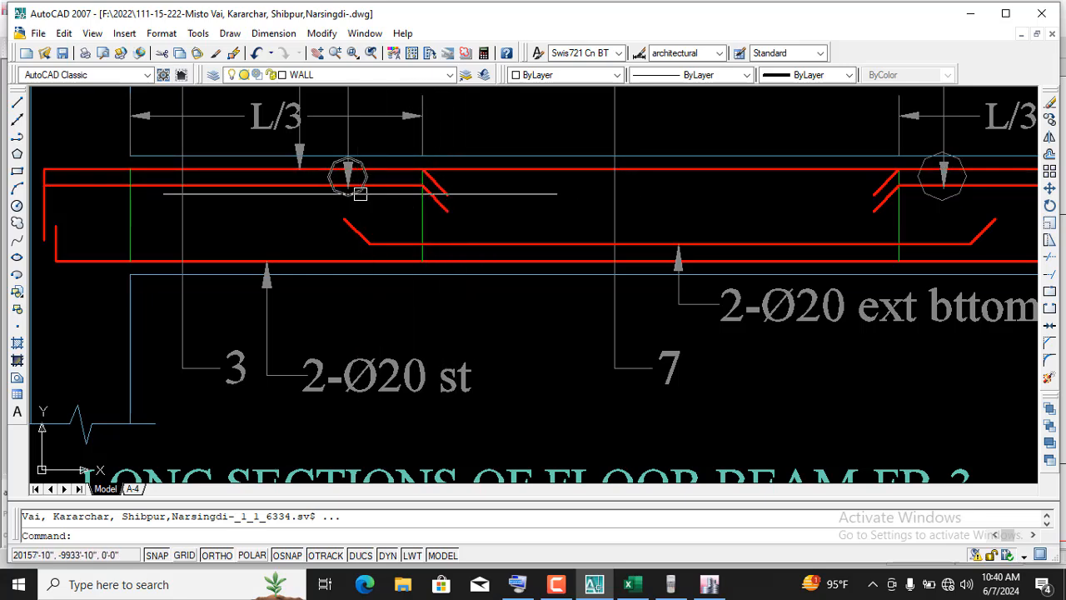
{"action": "scroll", "coordinate": [446, 201], "scroll_direction": "down", "scroll_amount": 5}
{"action": "scroll", "coordinate": [366, 454], "scroll_direction": "up", "scroll_amount": 4}
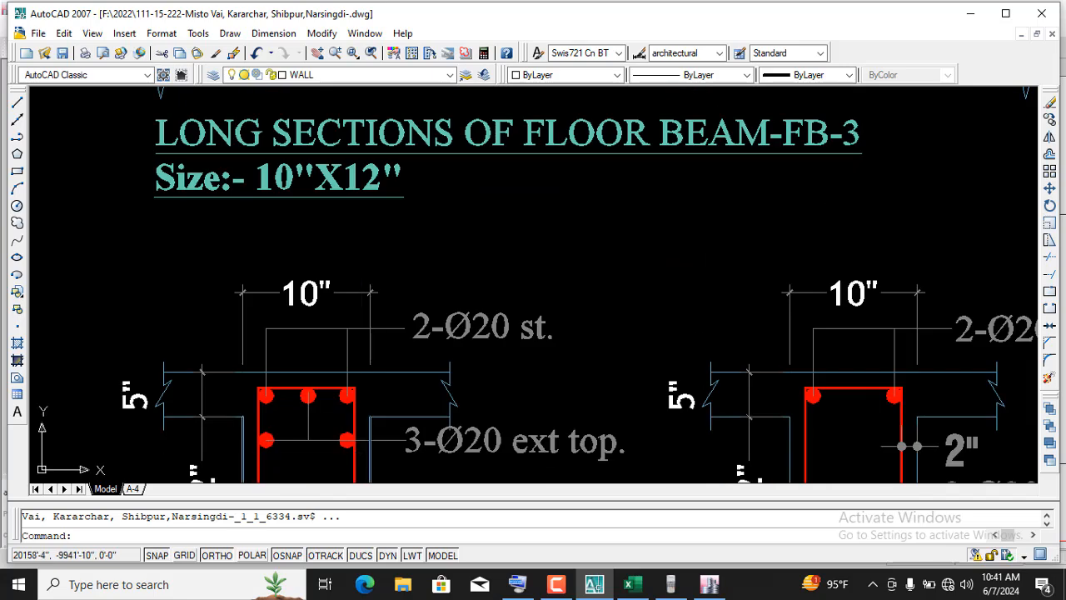
{"action": "scroll", "coordinate": [464, 199], "scroll_direction": "down", "scroll_amount": 5}
{"action": "scroll", "coordinate": [434, 254], "scroll_direction": "up", "scroll_amount": 4}
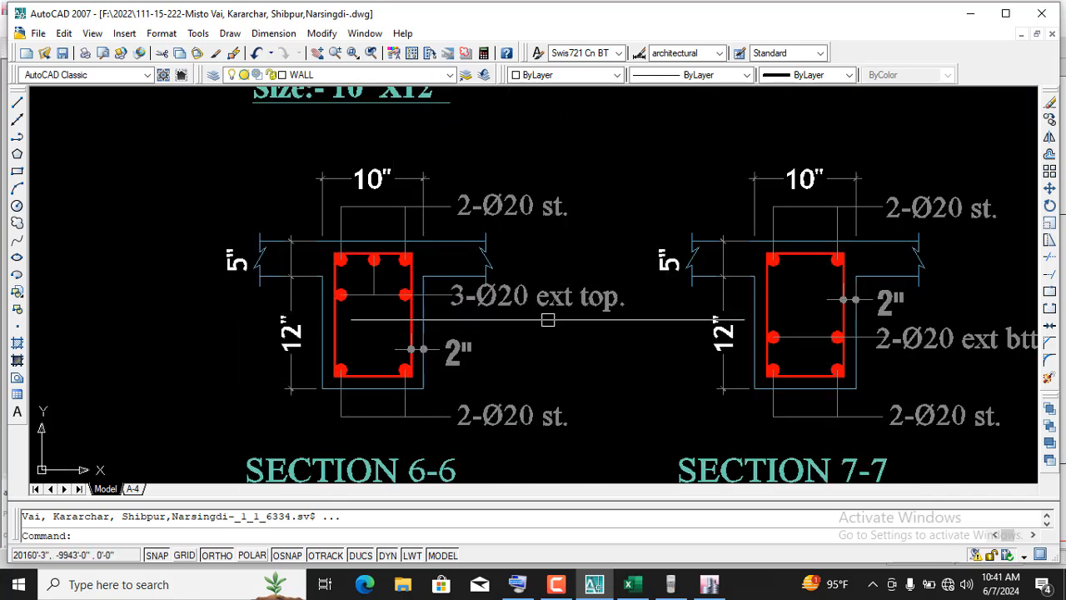
{"action": "scroll", "coordinate": [580, 308], "scroll_direction": "up", "scroll_amount": 2}
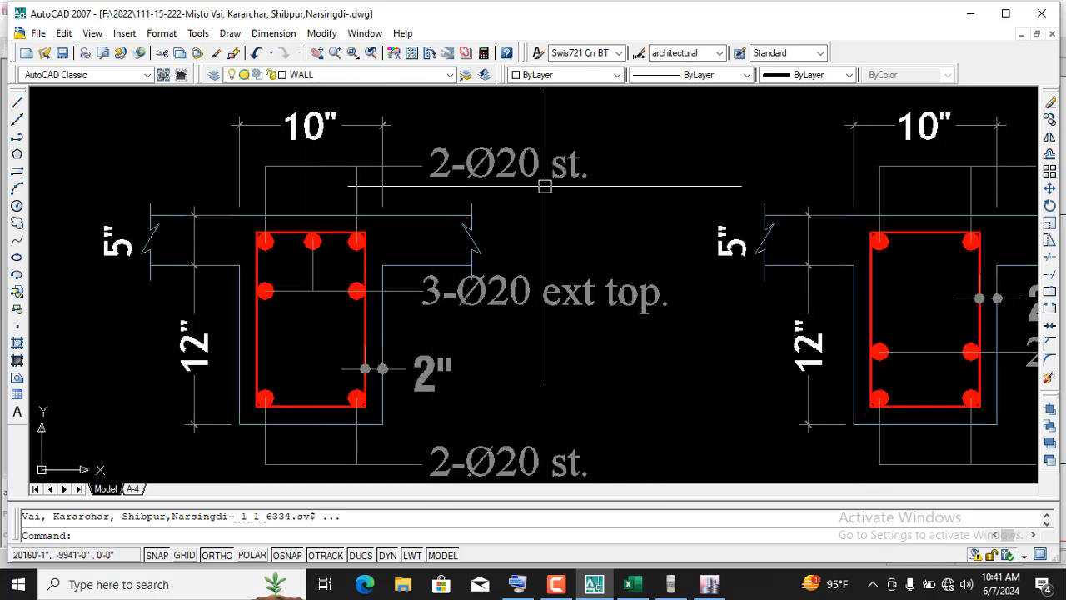
{"action": "scroll", "coordinate": [400, 359], "scroll_direction": "down", "scroll_amount": 5}
{"action": "scroll", "coordinate": [447, 258], "scroll_direction": "down", "scroll_amount": 2}
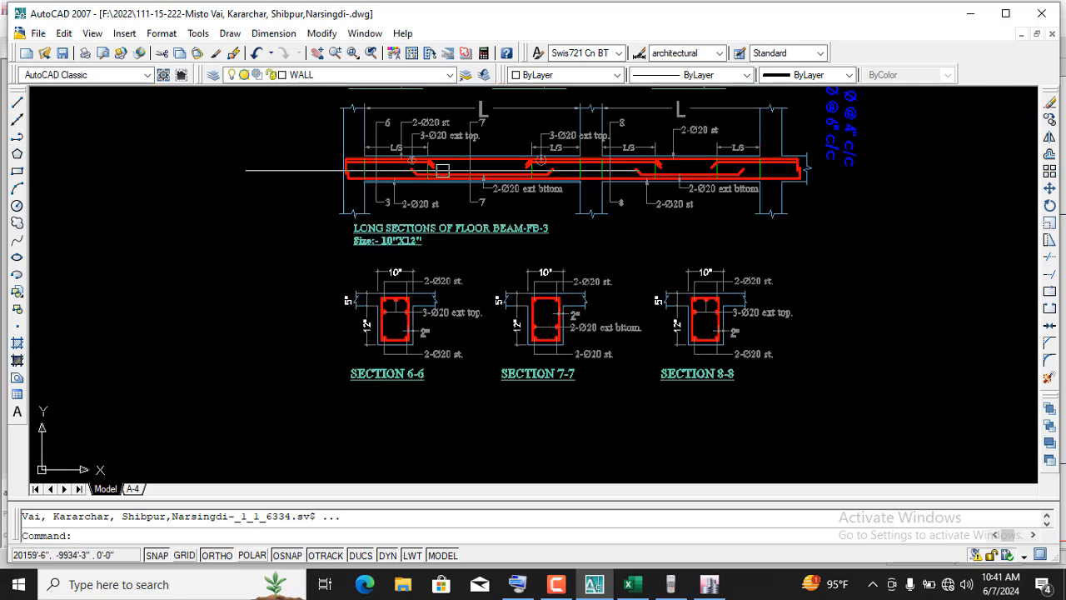
- Check the FB-3 extra bottom bar and its bent ends against the L/3 zones and Section 7-7
{"action": "scroll", "coordinate": [473, 207], "scroll_direction": "up", "scroll_amount": 5}
{"action": "scroll", "coordinate": [473, 207], "scroll_direction": "up", "scroll_amount": 2}
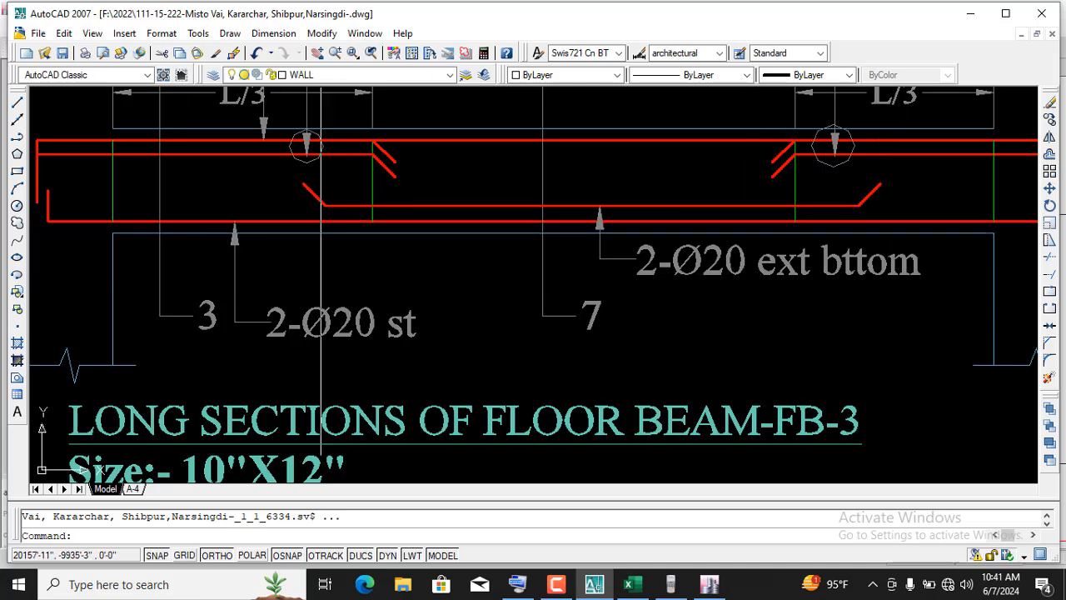
{"action": "scroll", "coordinate": [346, 249], "scroll_direction": "down", "scroll_amount": 5}
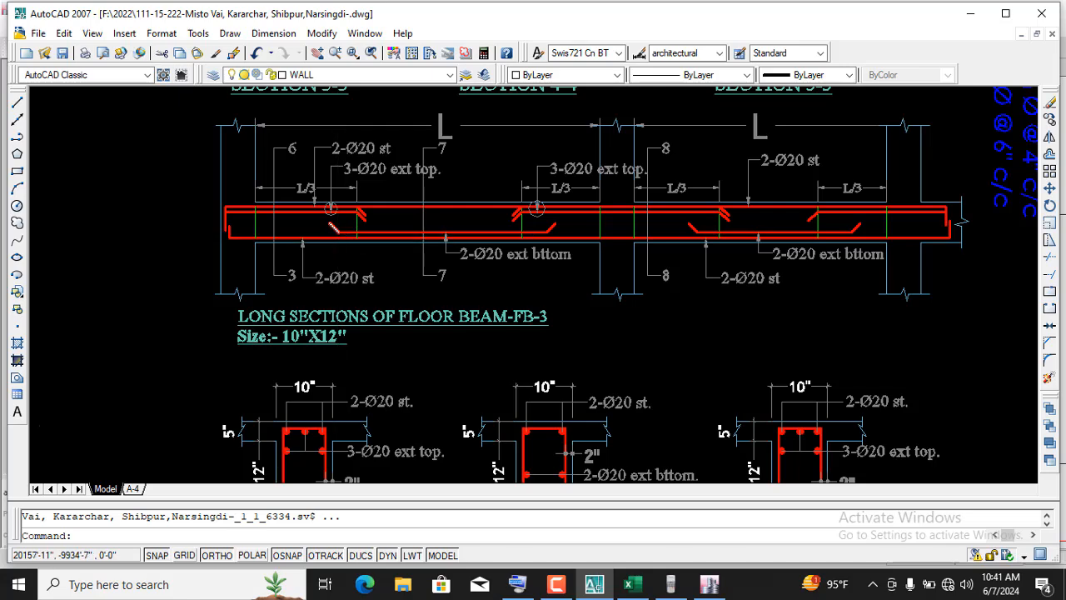
{"action": "scroll", "coordinate": [346, 237], "scroll_direction": "up", "scroll_amount": 4}
{"action": "scroll", "coordinate": [881, 224], "scroll_direction": "down", "scroll_amount": 3}
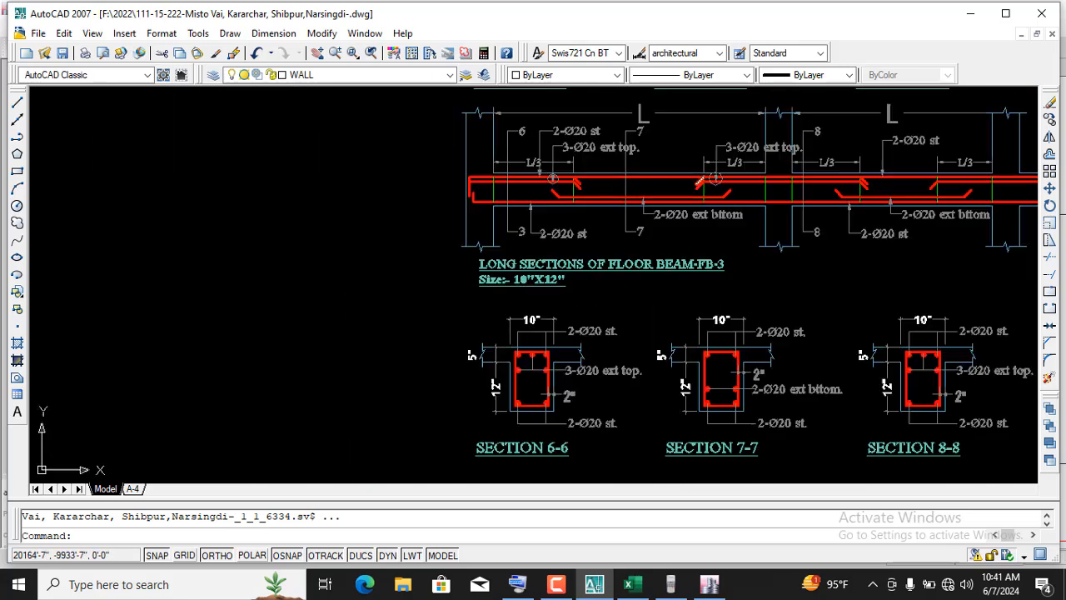
{"action": "scroll", "coordinate": [716, 378], "scroll_direction": "up", "scroll_amount": 3}
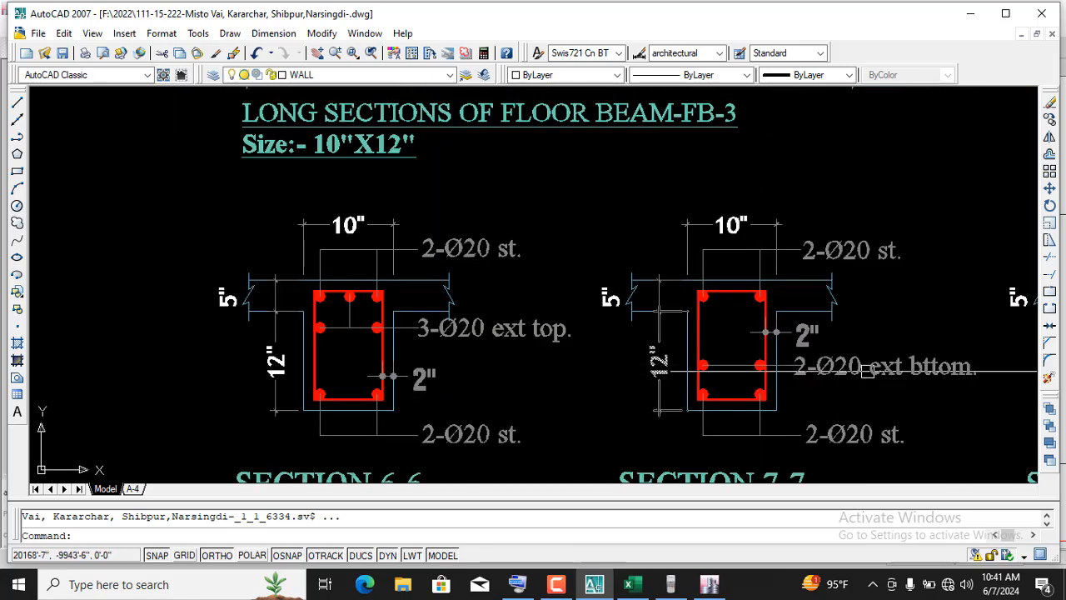
{"action": "scroll", "coordinate": [810, 412], "scroll_direction": "down", "scroll_amount": 5}
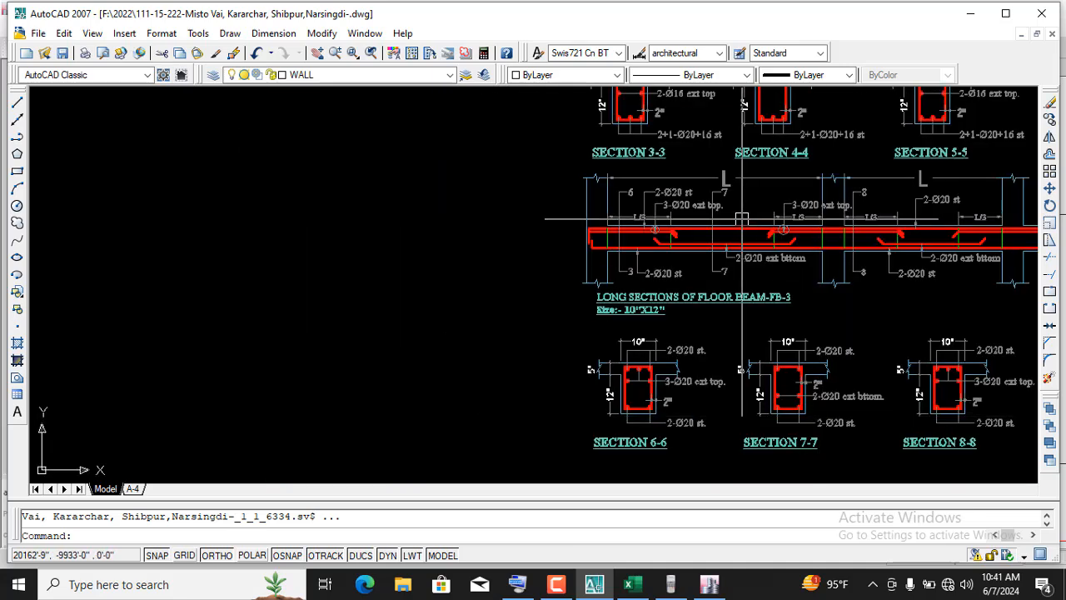
{"action": "scroll", "coordinate": [726, 234], "scroll_direction": "up", "scroll_amount": 4}
{"action": "scroll", "coordinate": [565, 224], "scroll_direction": "down", "scroll_amount": 4}
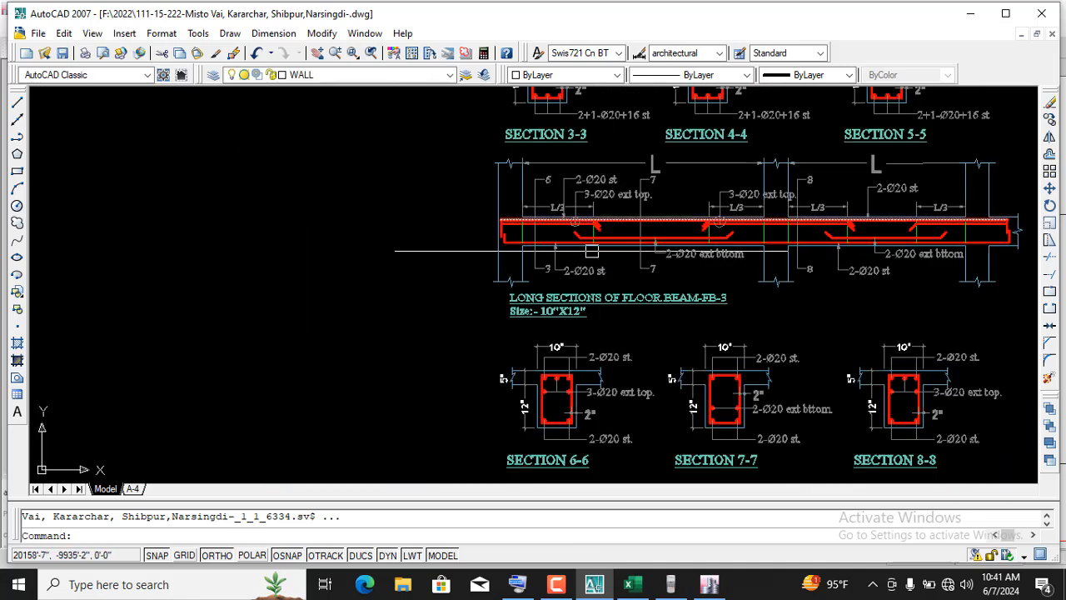
{"action": "scroll", "coordinate": [561, 224], "scroll_direction": "up", "scroll_amount": 3}
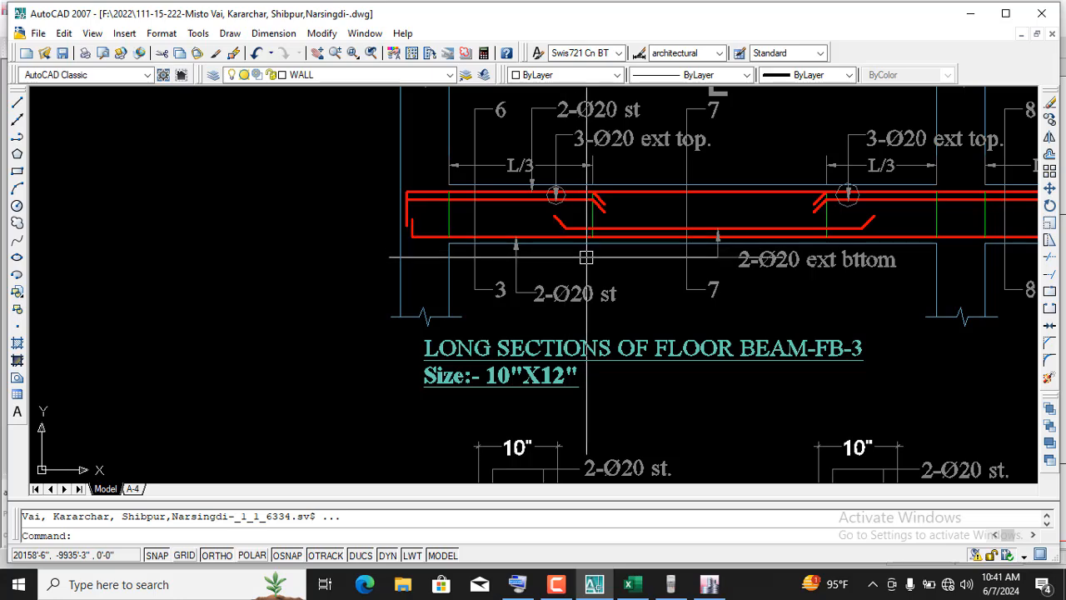
{"action": "scroll", "coordinate": [555, 196], "scroll_direction": "up", "scroll_amount": 1}
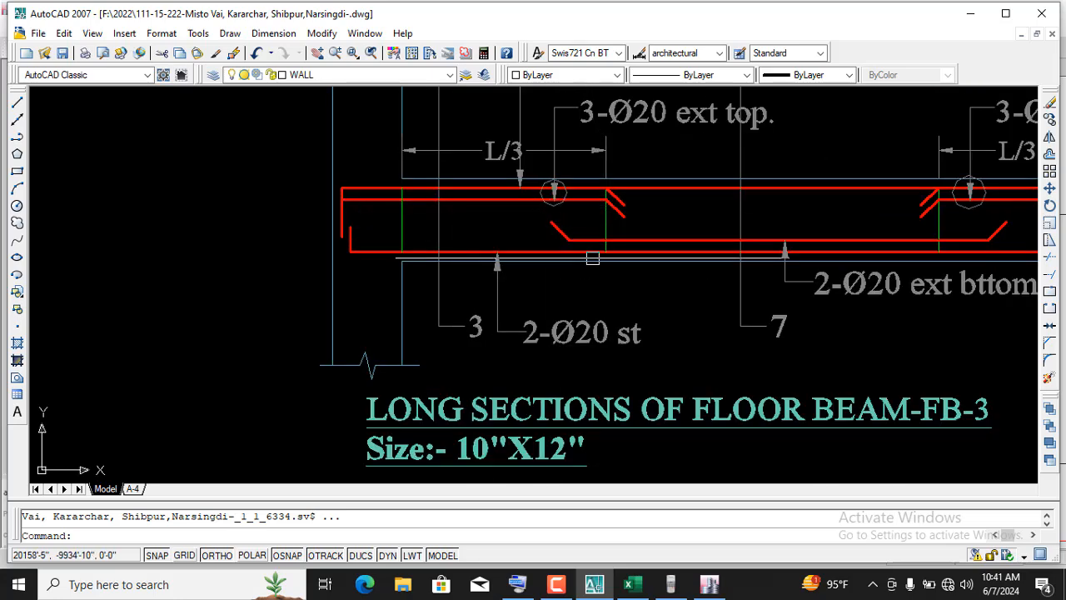
- Consult the S-1 longitudinal reinforcing plan in ETABS and return to the FB-3 long section in AutoCAD
{"action": "left_click", "coordinate": [708, 584]}
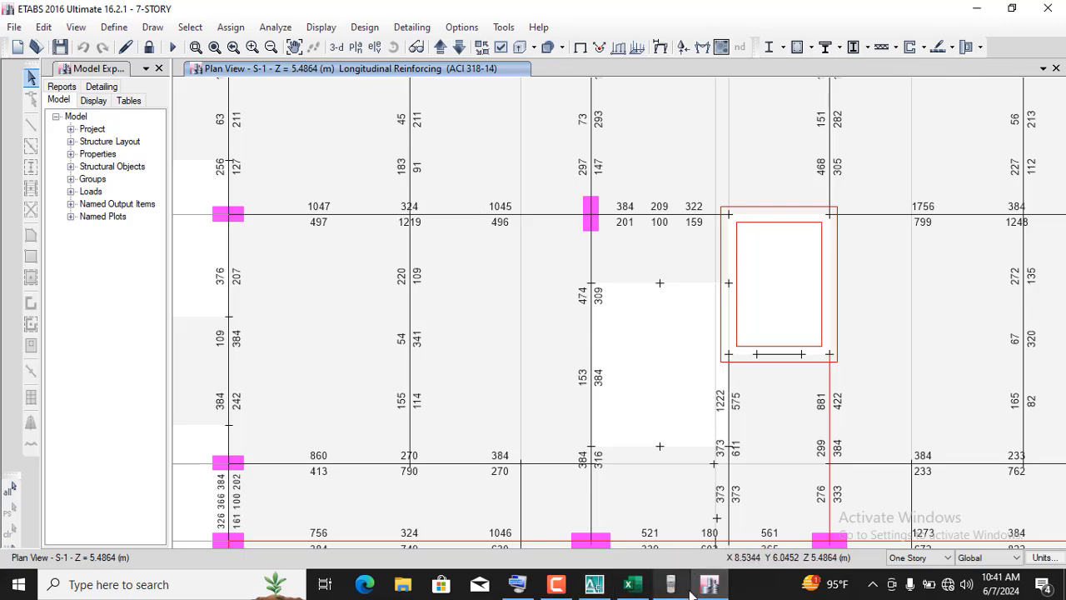
{"action": "left_click", "coordinate": [594, 584]}
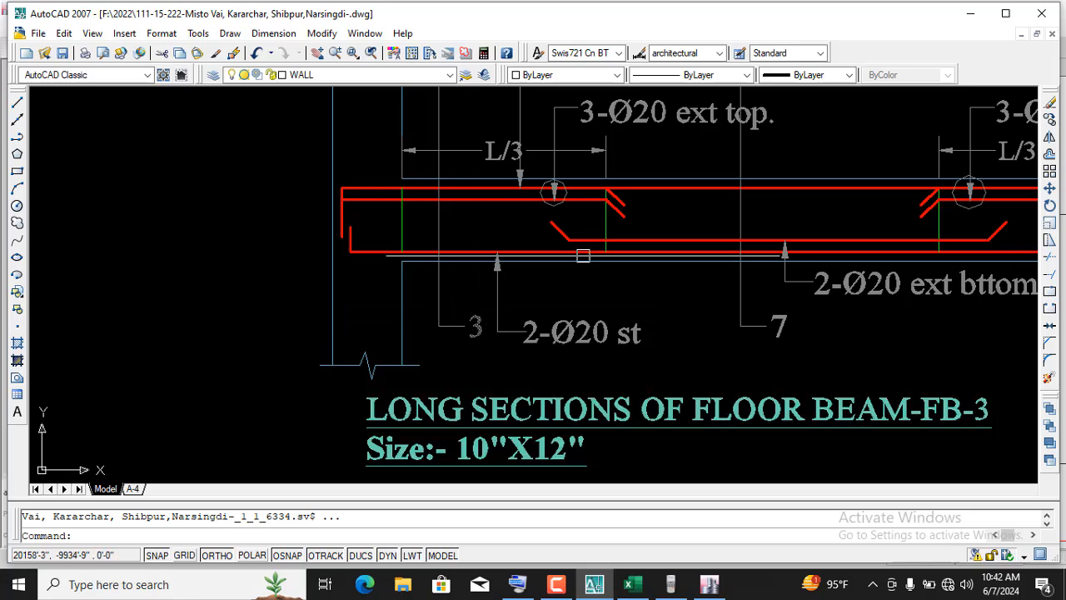
{"action": "scroll", "coordinate": [862, 239], "scroll_direction": "down", "scroll_amount": 5}
{"action": "scroll", "coordinate": [551, 254], "scroll_direction": "up", "scroll_amount": 5}
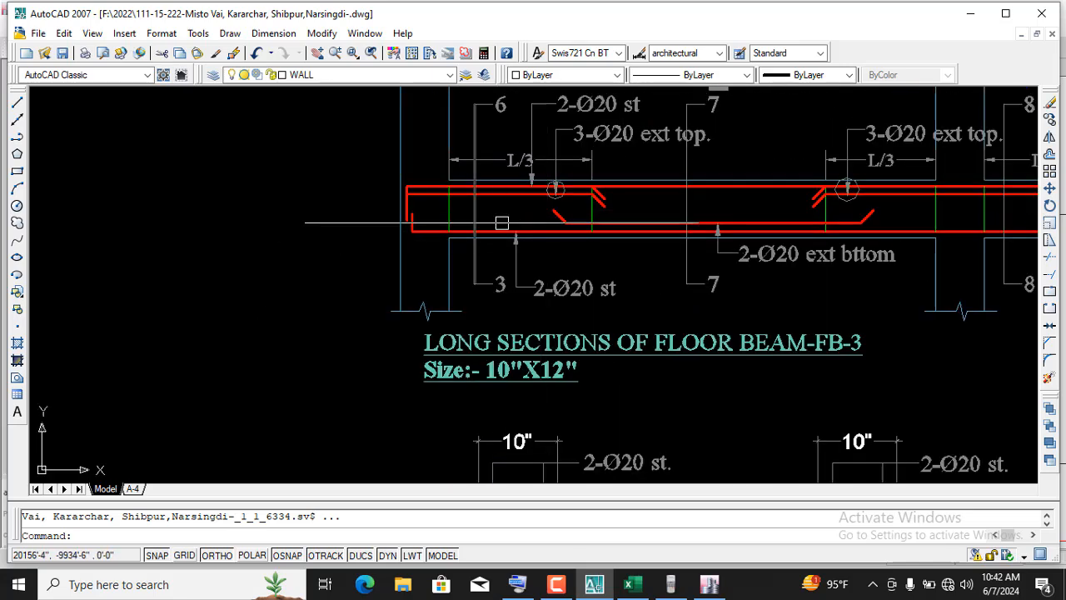
- Review the FB-3 long section with Sections 6-6, 7-7 and 8-8, and locate the separate edited FB-2 details
{"action": "scroll", "coordinate": [653, 218], "scroll_direction": "down", "scroll_amount": 3}
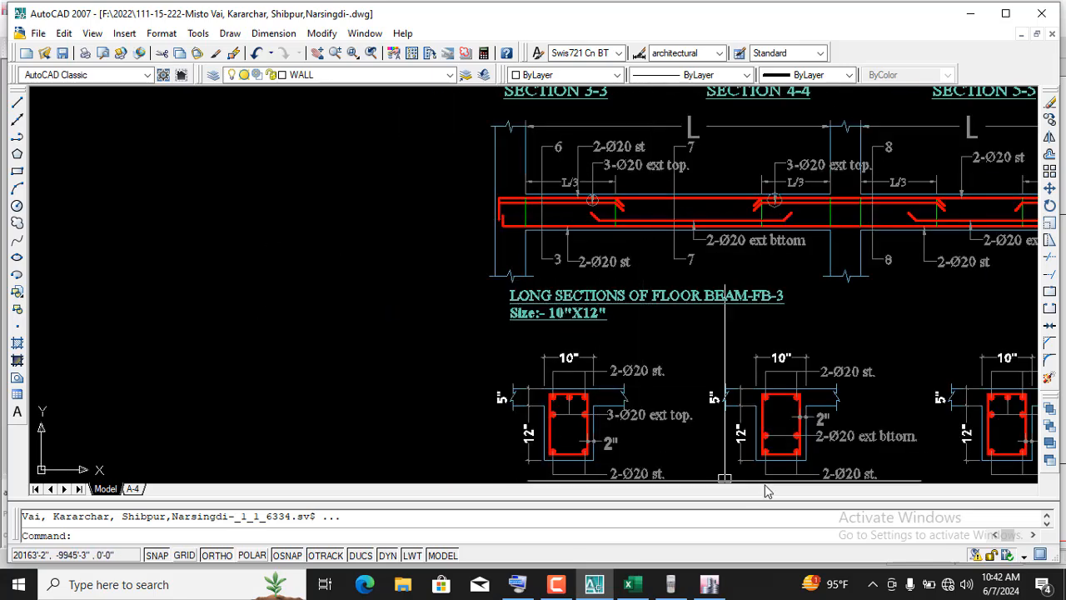
{"action": "scroll", "coordinate": [767, 485], "scroll_direction": "up", "scroll_amount": 3}
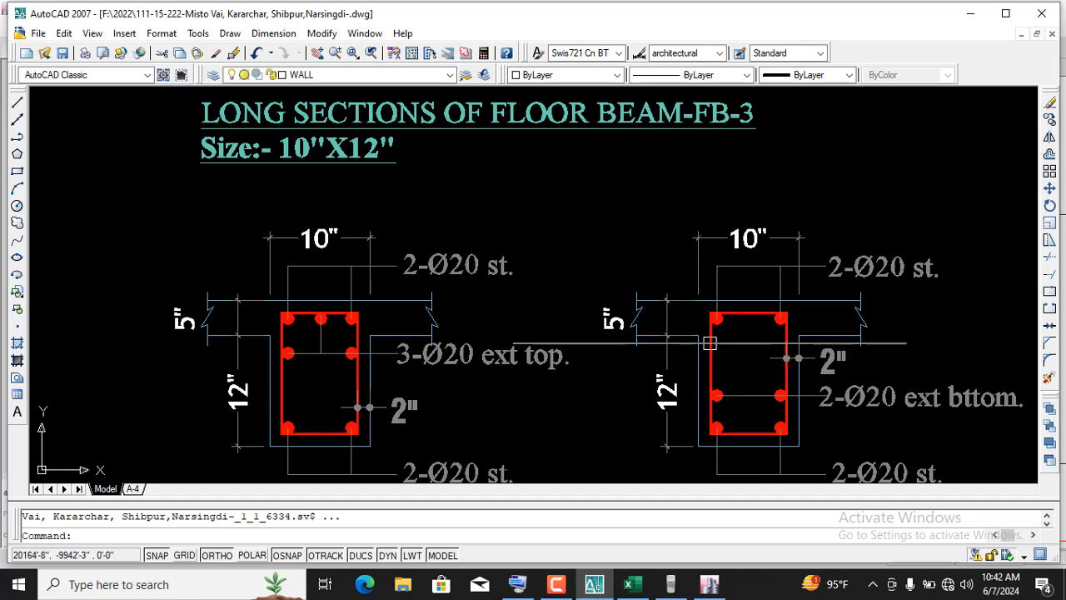
{"action": "scroll", "coordinate": [760, 350], "scroll_direction": "down", "scroll_amount": 2}
{"action": "scroll", "coordinate": [775, 354], "scroll_direction": "down", "scroll_amount": 2}
{"action": "scroll", "coordinate": [631, 298], "scroll_direction": "down", "scroll_amount": 2}
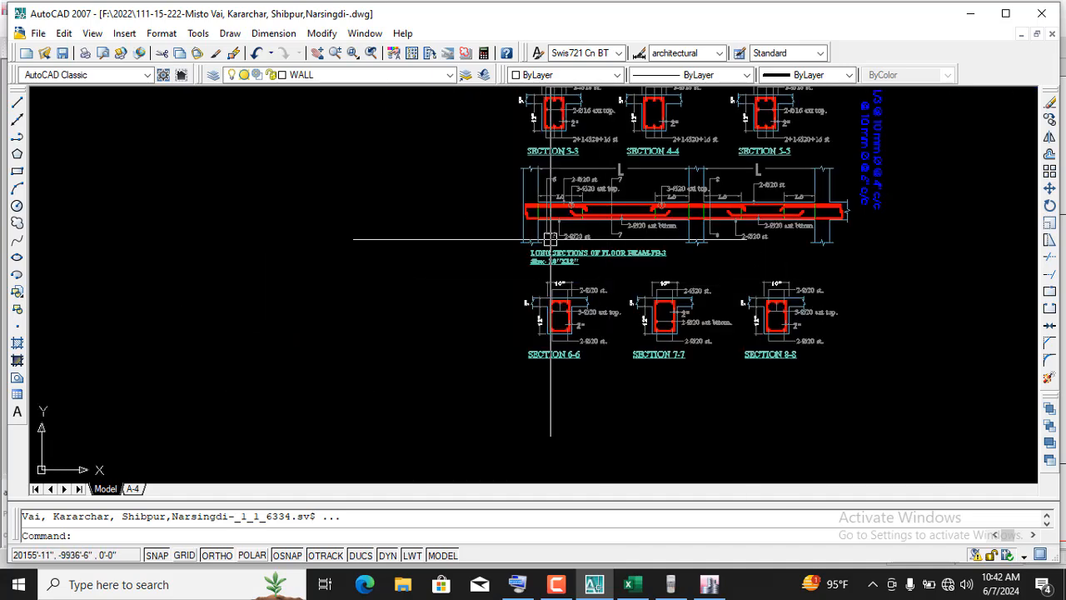
{"action": "scroll", "coordinate": [1019, 166], "scroll_direction": "up", "scroll_amount": 1}
{"action": "scroll", "coordinate": [863, 163], "scroll_direction": "up", "scroll_amount": 2}
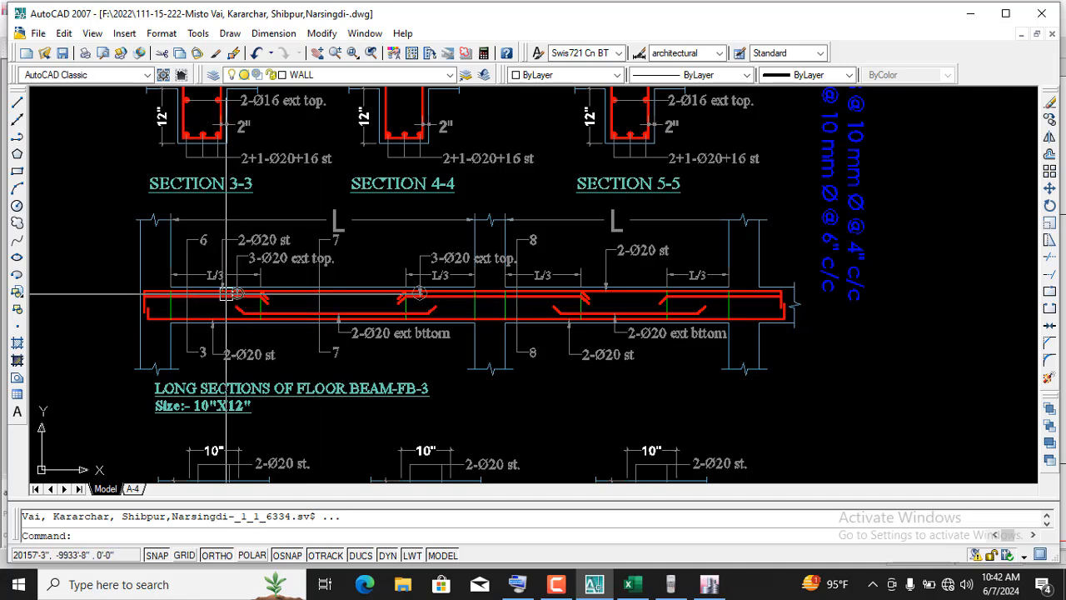
{"action": "scroll", "coordinate": [329, 307], "scroll_direction": "up", "scroll_amount": 2}
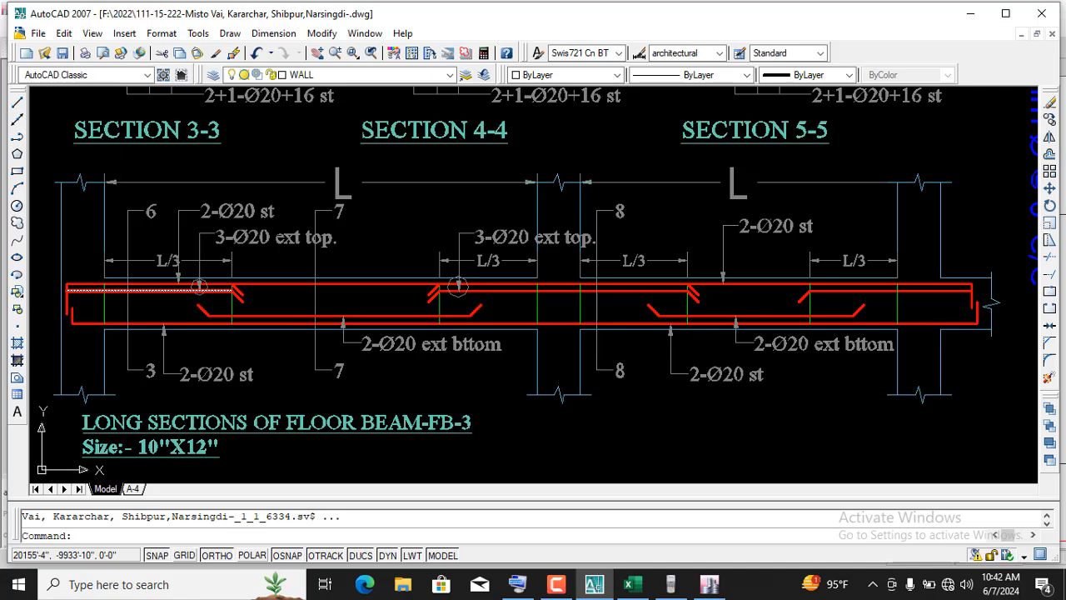
{"action": "scroll", "coordinate": [316, 317], "scroll_direction": "down", "scroll_amount": 6}
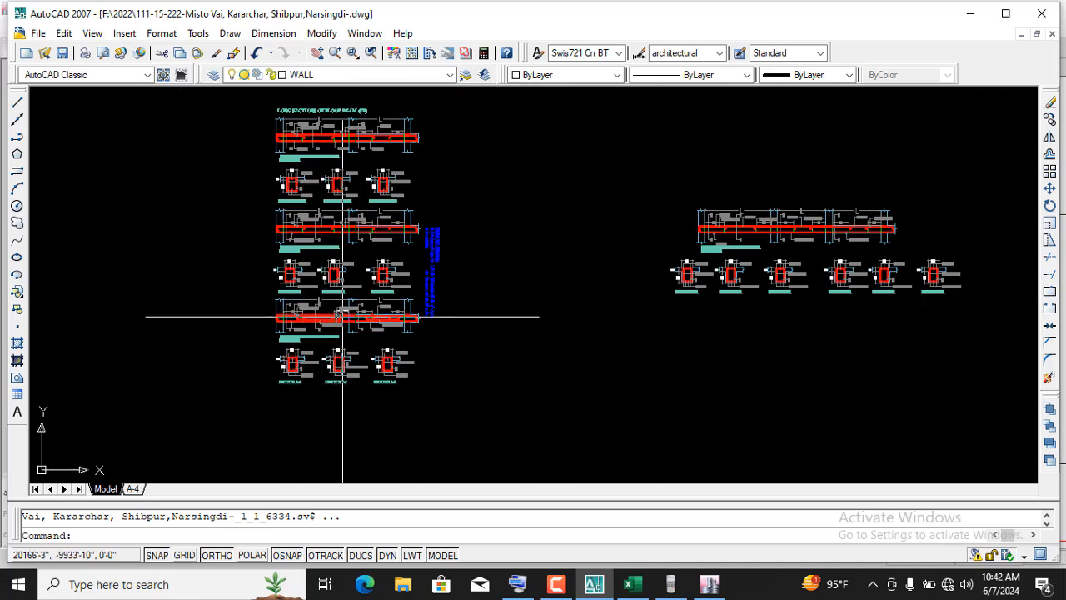
{"action": "scroll", "coordinate": [774, 218], "scroll_direction": "up", "scroll_amount": 3}
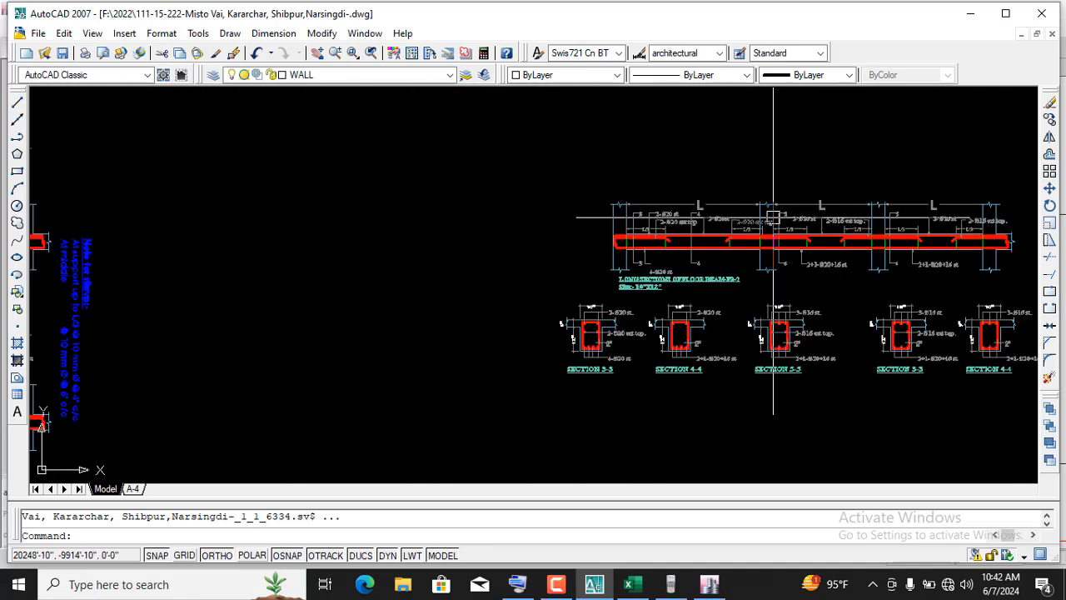